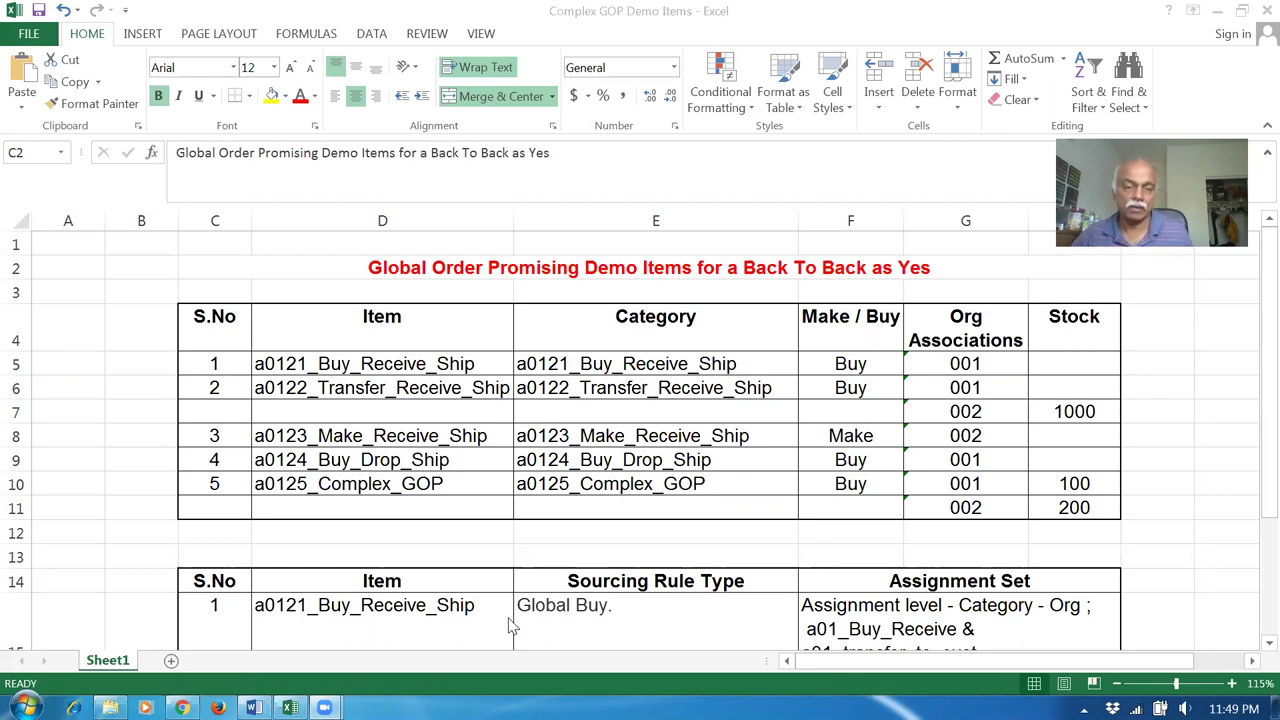
# Examine the item a0121_Buy_Receive_Ship and its matching category in the first row of the demo items table
pyautogui.hotkey('alt', 'Tab')
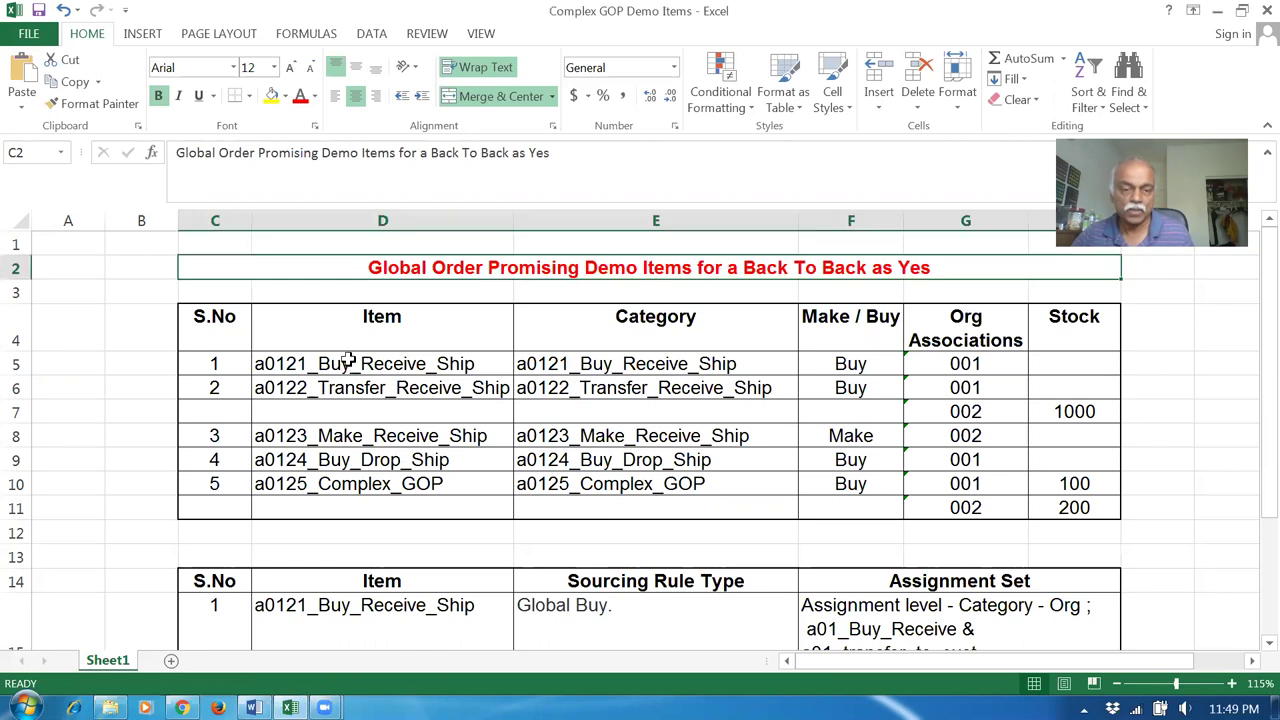
pyautogui.click(347, 362)
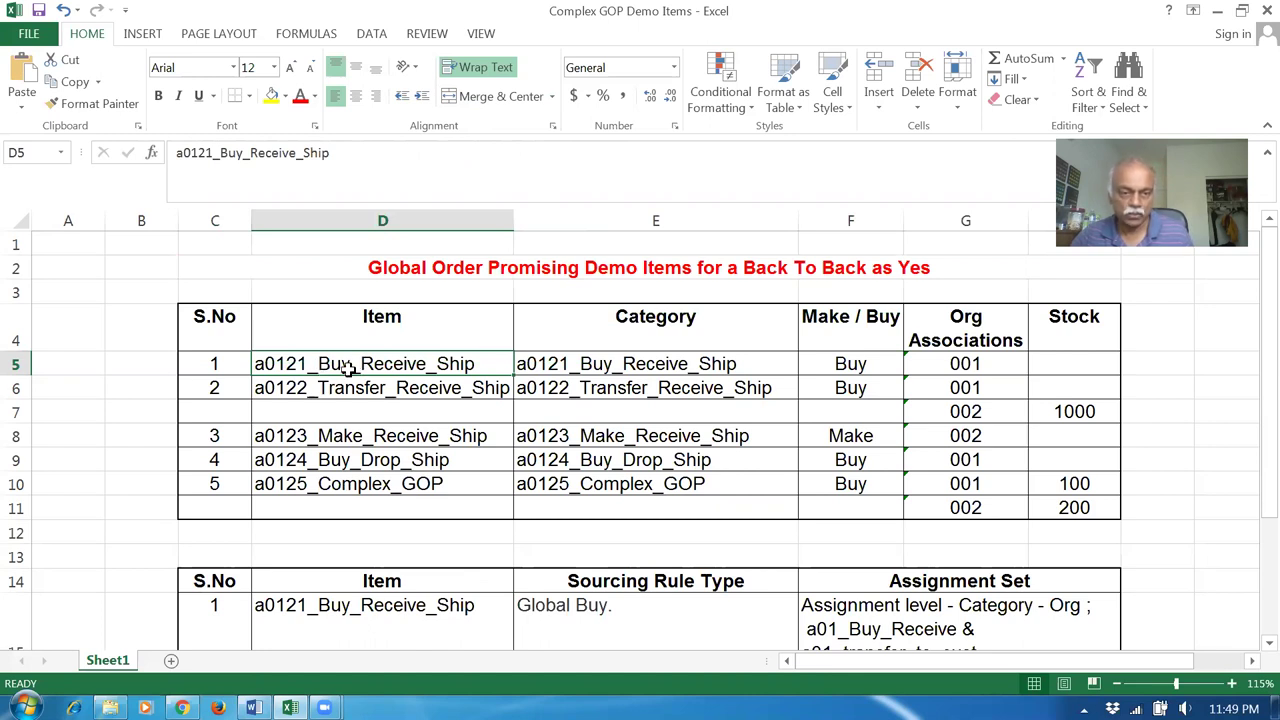
pyautogui.click(657, 368)
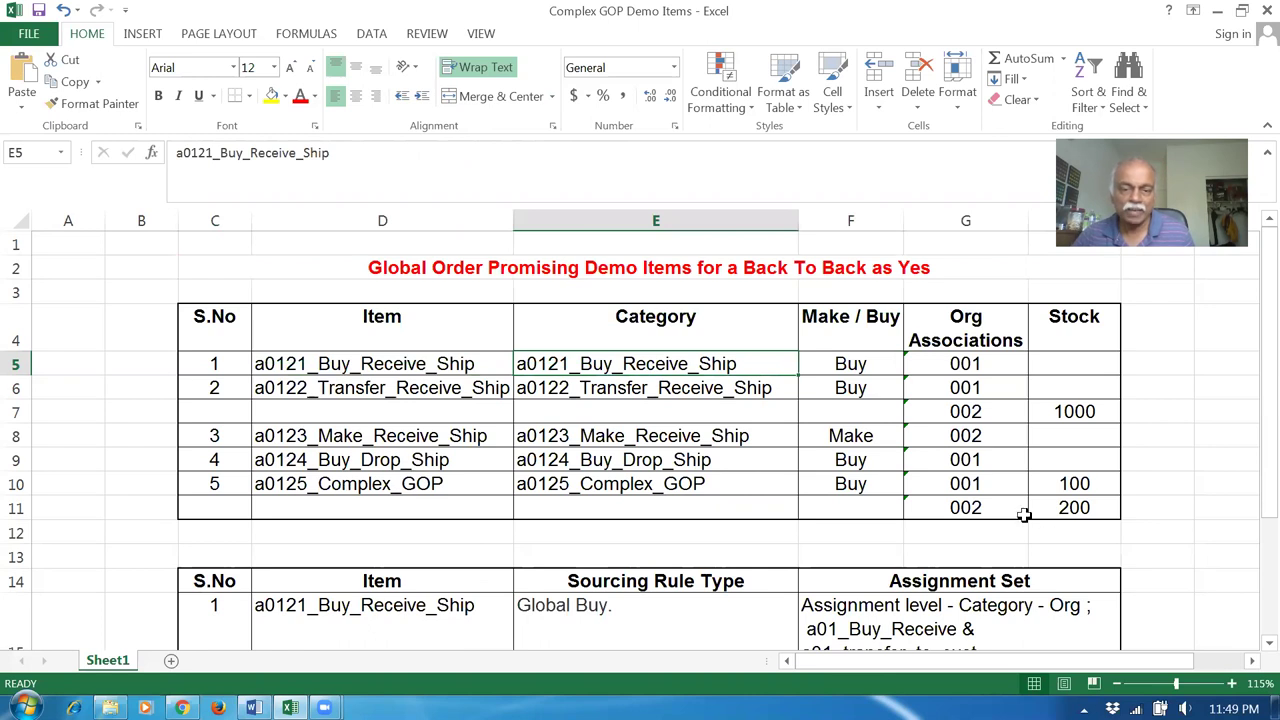
pyautogui.click(463, 367)
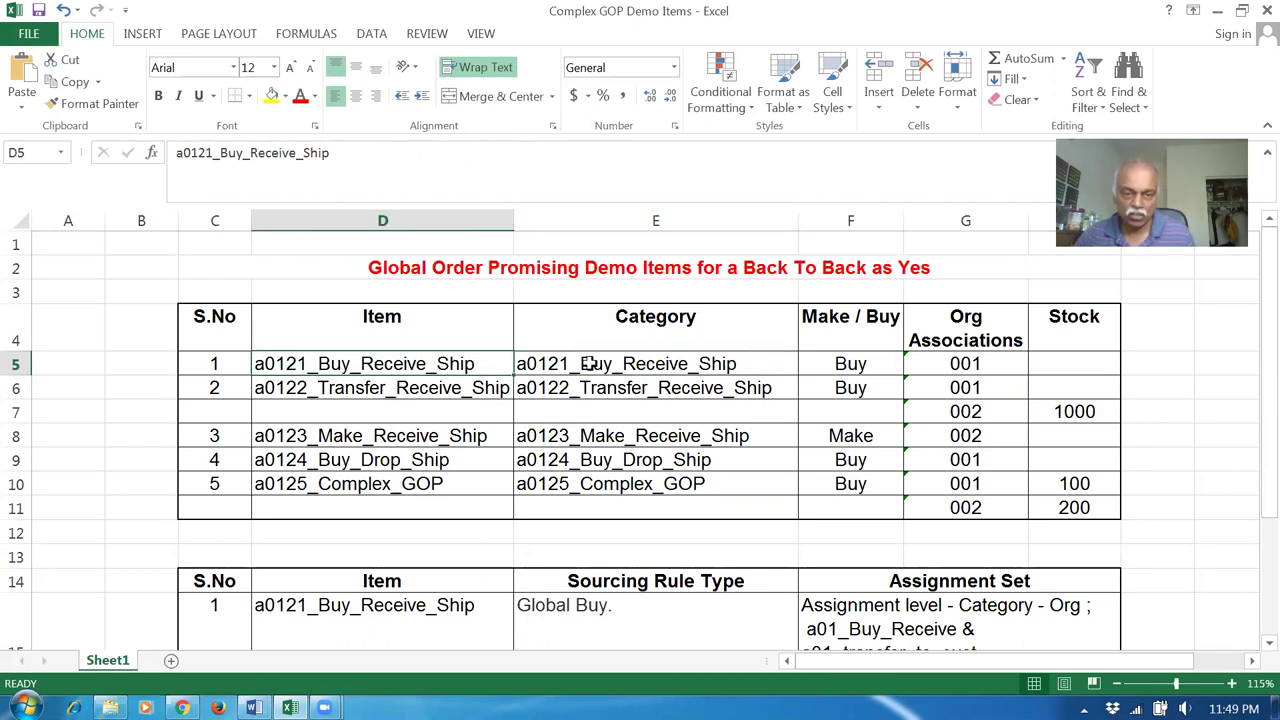
pyautogui.click(590, 364)
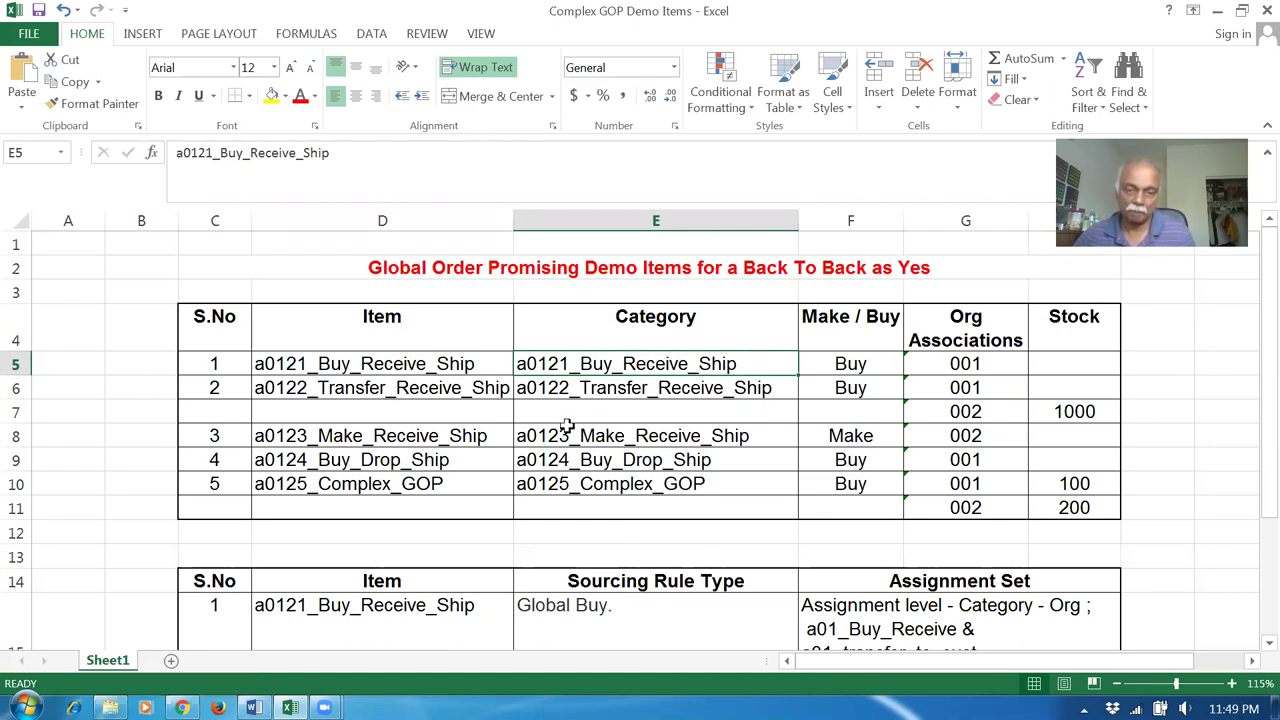
pyautogui.click(306, 365)
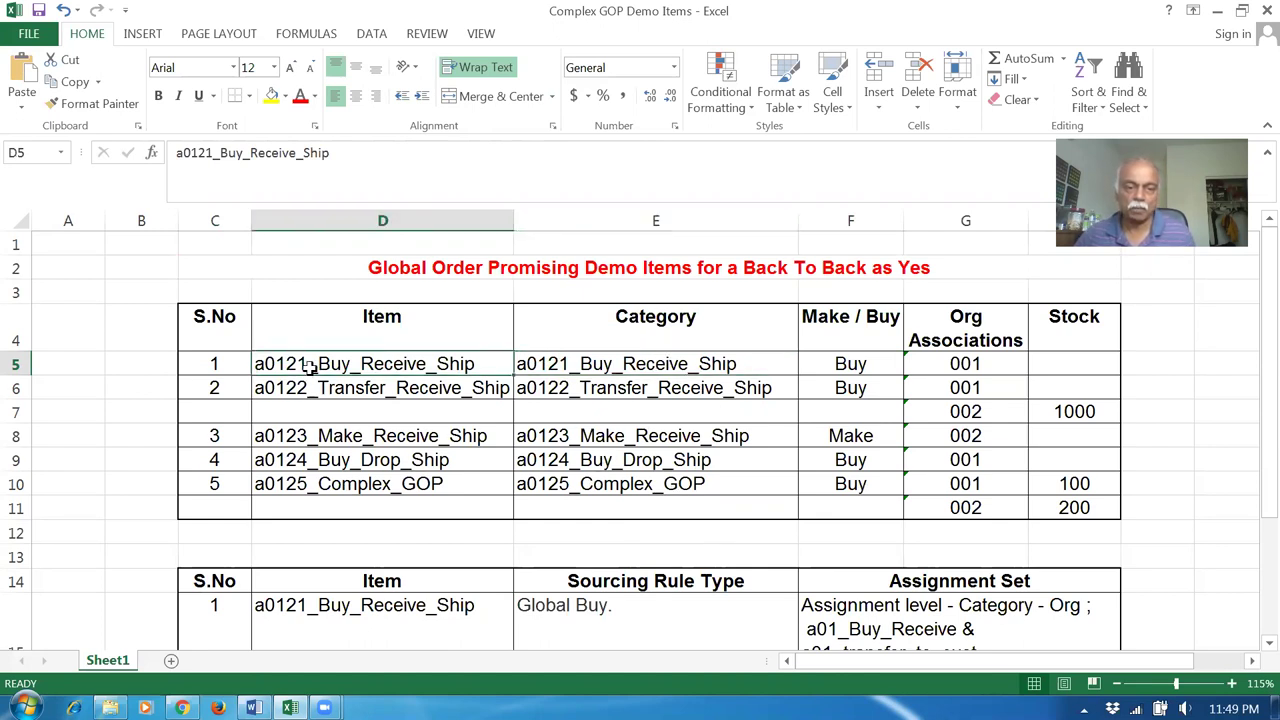
pyautogui.click(585, 364)
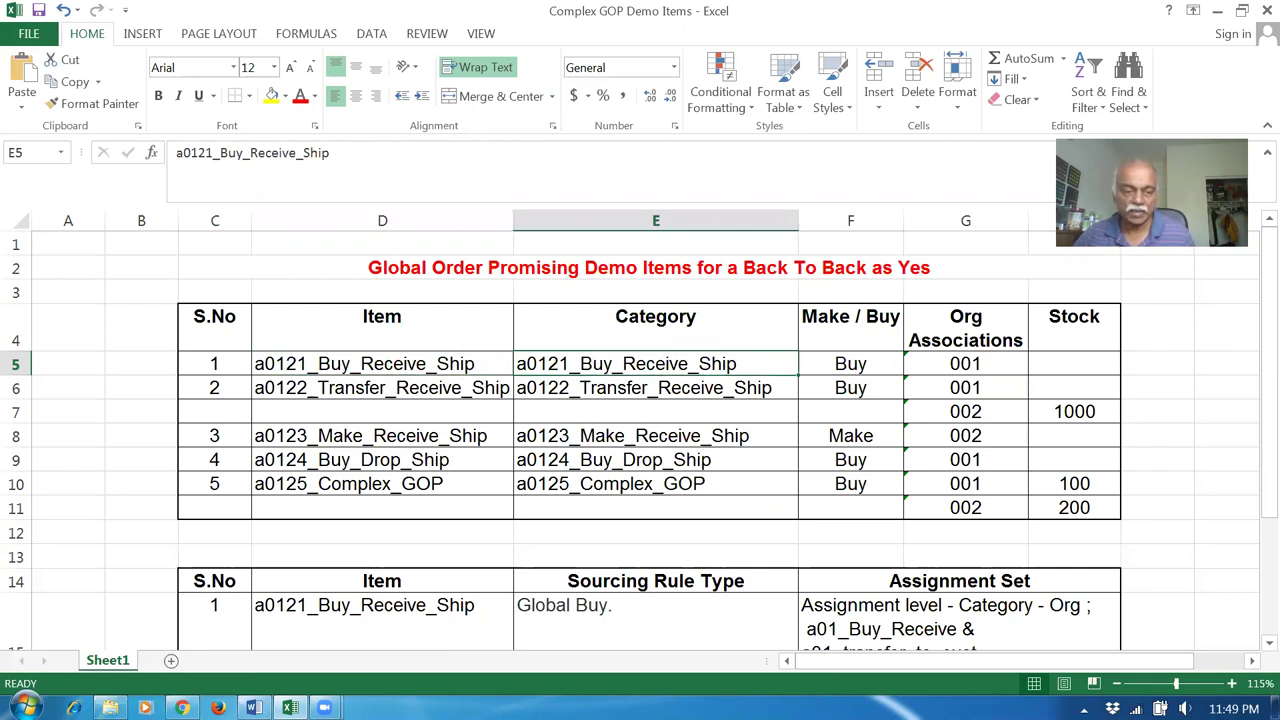
# Switch to Chrome, open the Manage Functional Area Catalogs task, and sort the catalogs by functional area in ascending order
pyautogui.click(182, 707)
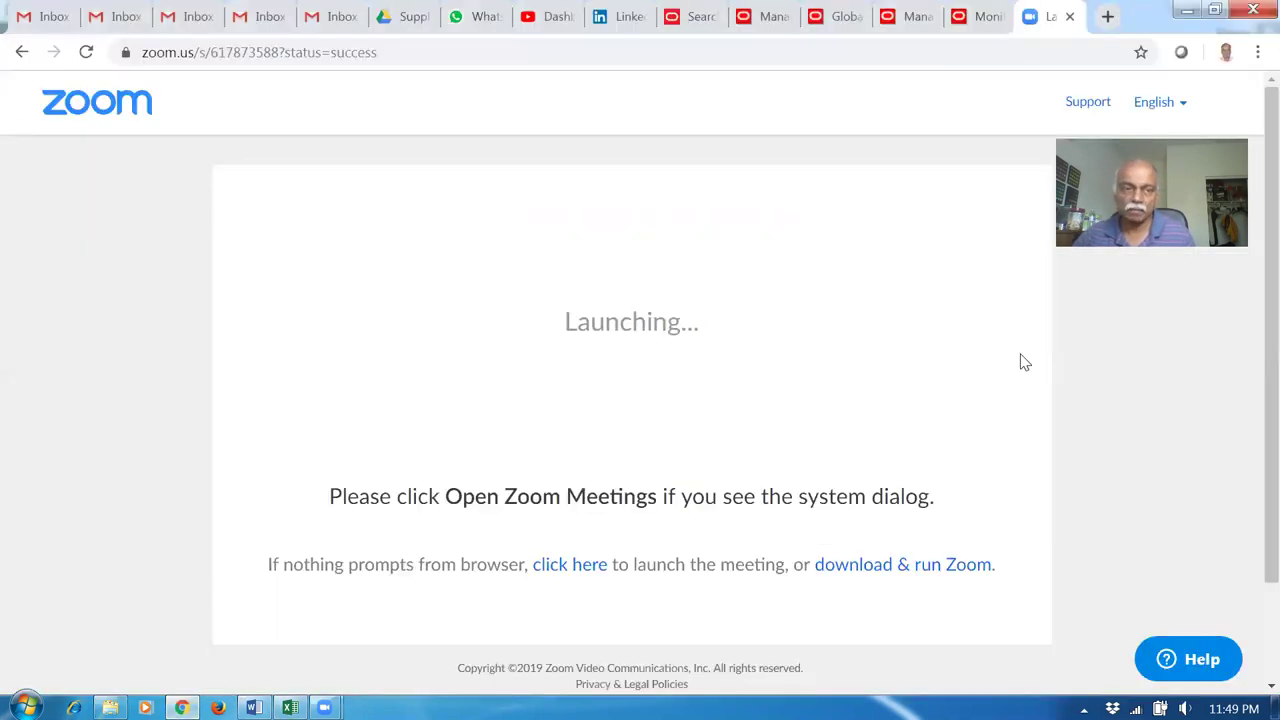
pyautogui.click(690, 16)
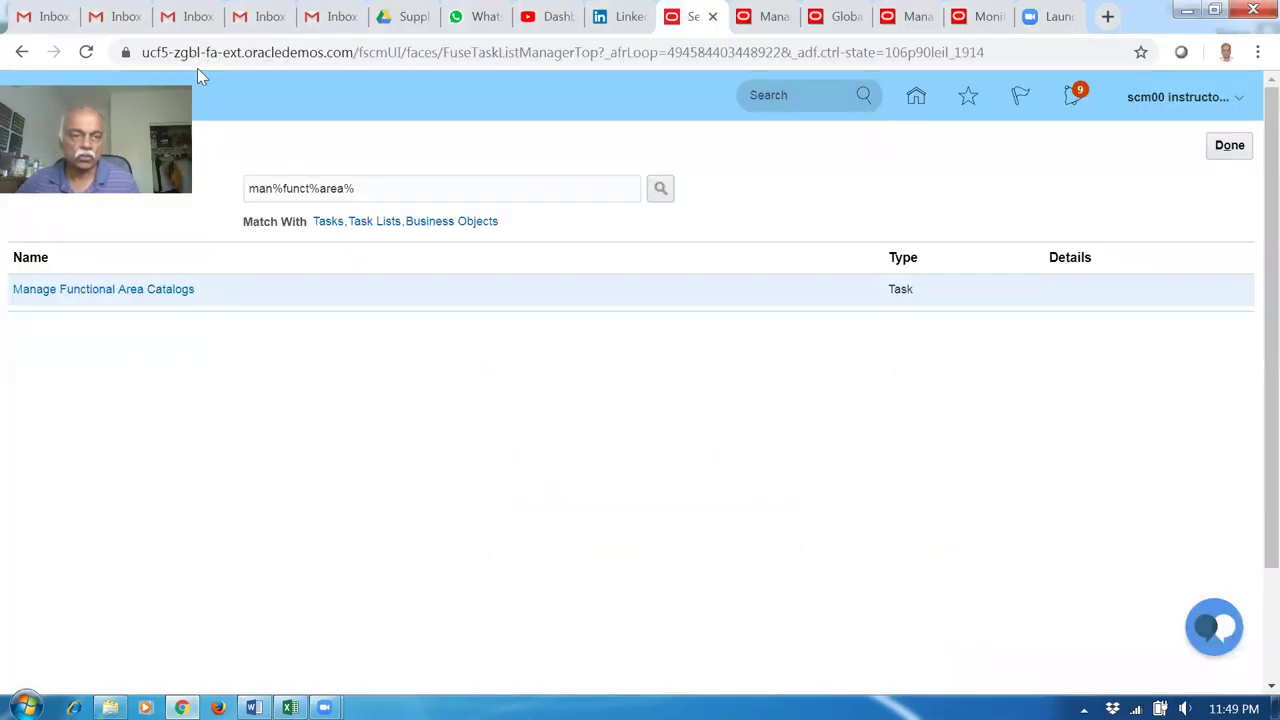
pyautogui.click(100, 290)
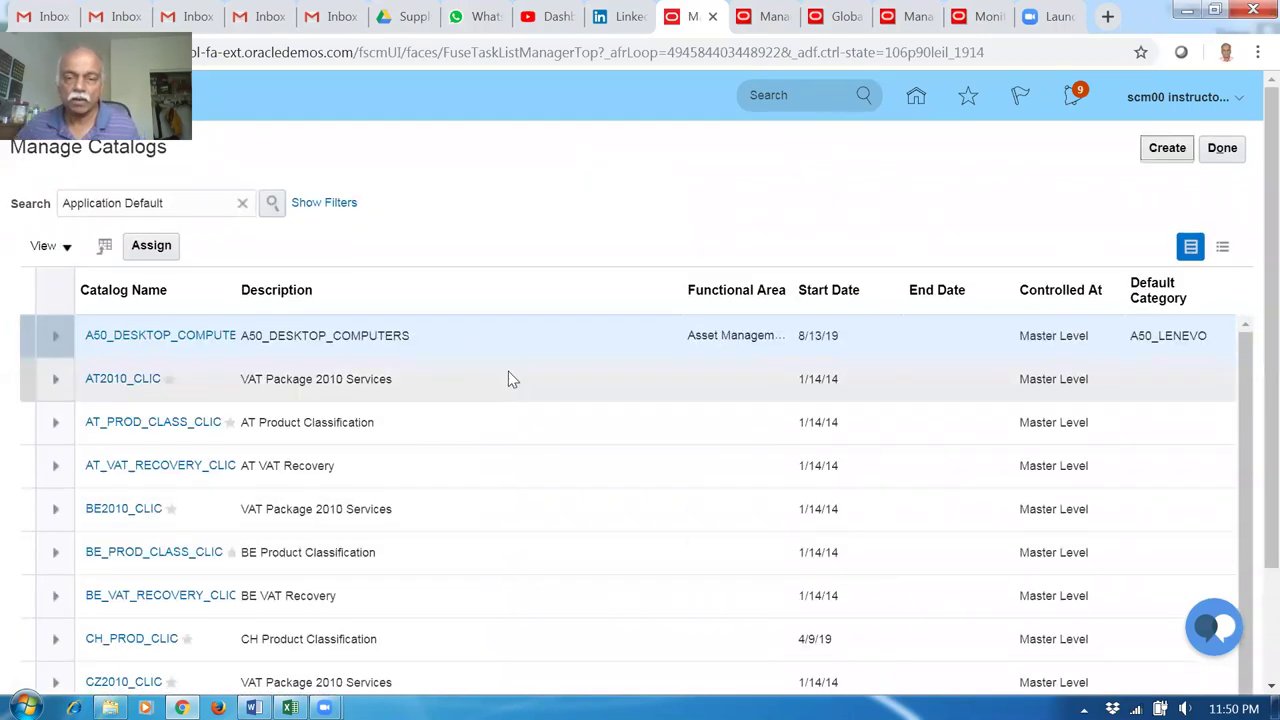
pyautogui.click(731, 289)
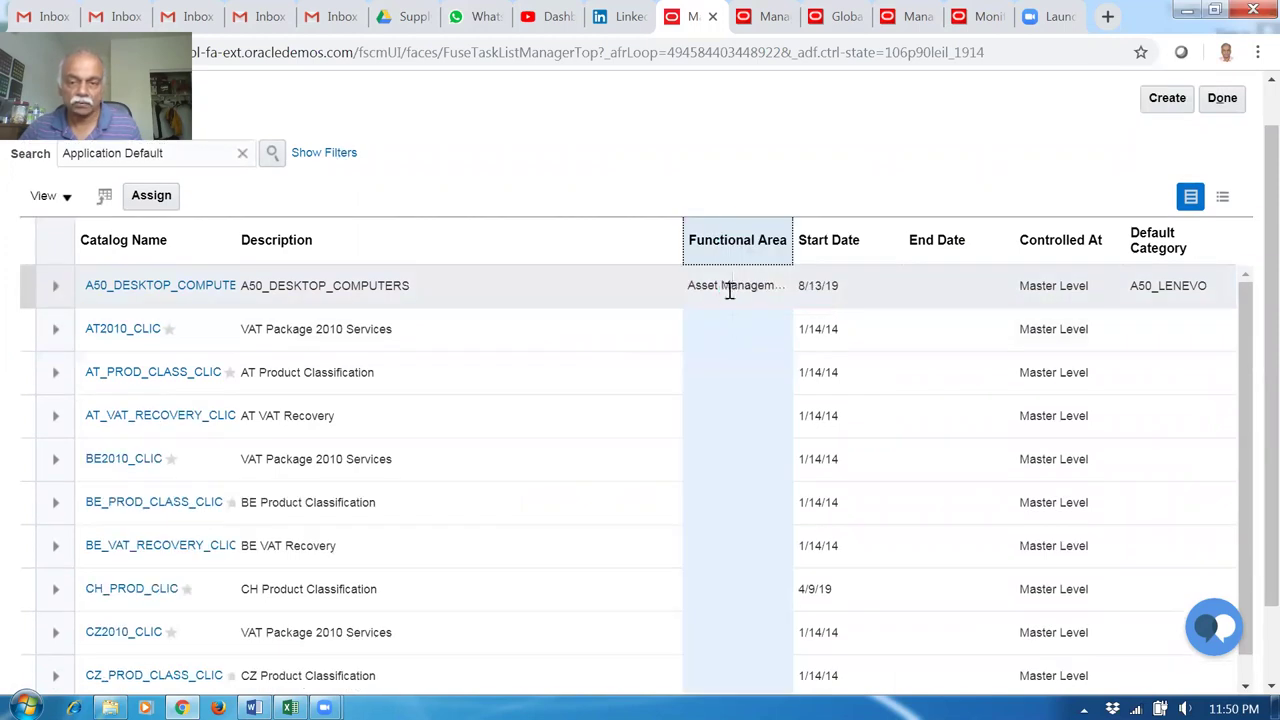
pyautogui.click(762, 236)
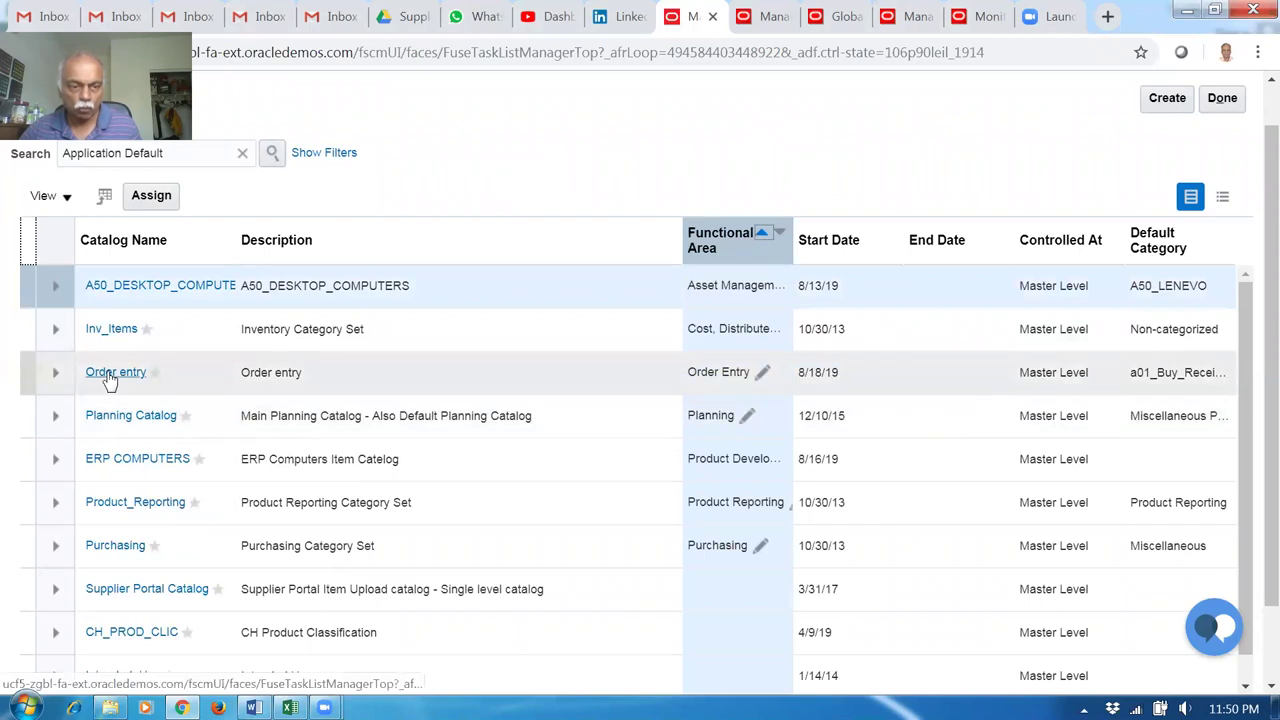
# Examine the Order entry catalog's categories and the items assigned to a01_Buy_Drop_Ship, and return to the catalog list
pyautogui.click(110, 372)
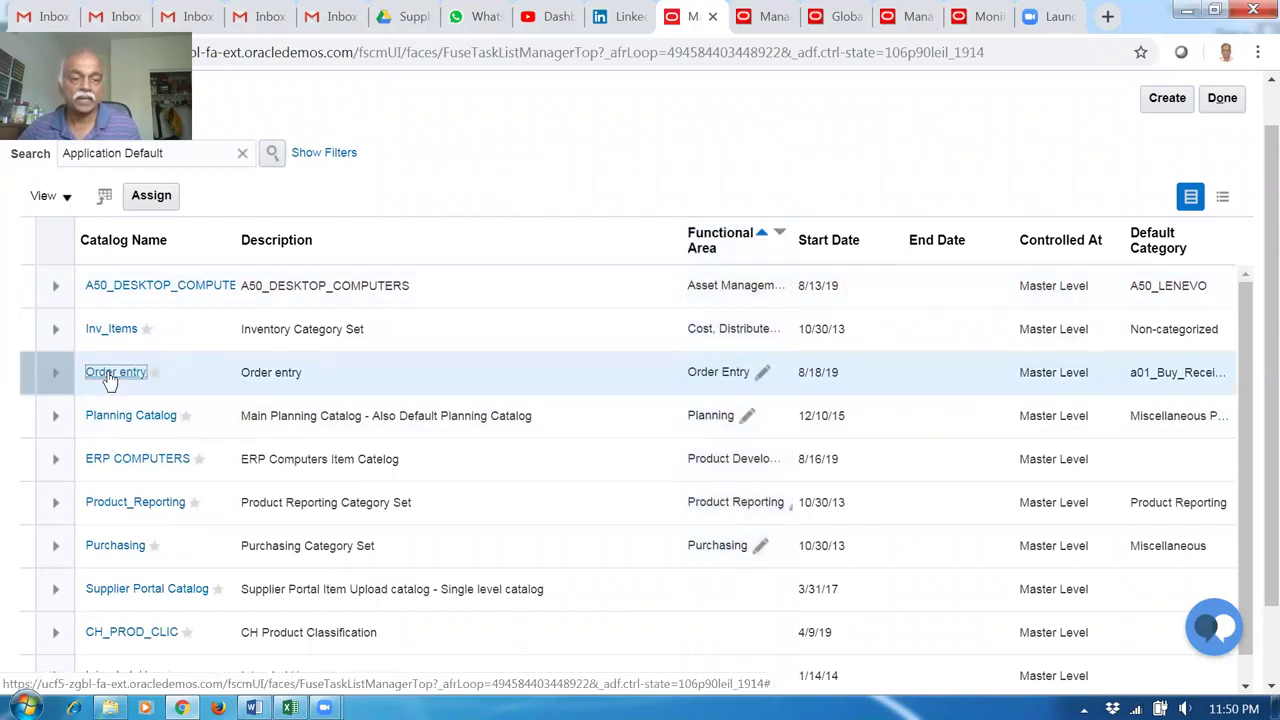
pyautogui.click(109, 378)
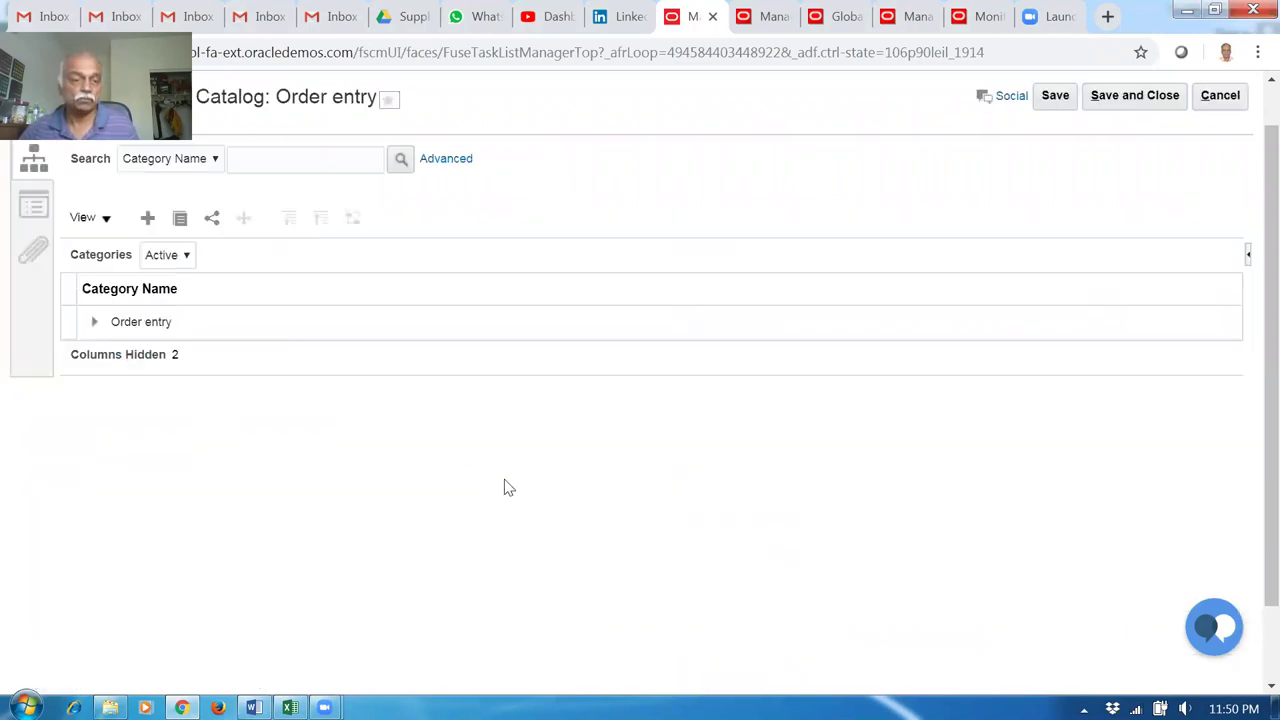
pyautogui.click(94, 322)
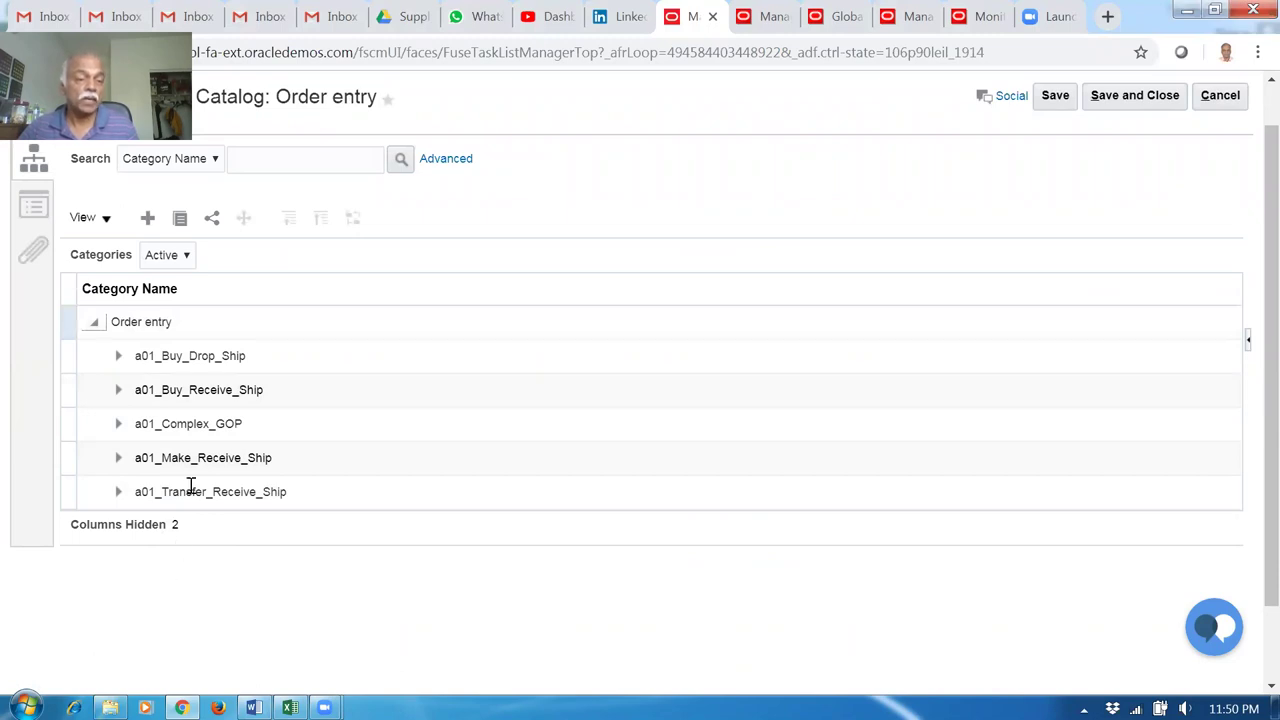
pyautogui.moveTo(255, 365)
pyautogui.mouseDown()
pyautogui.moveTo(240, 354)
pyautogui.moveTo(253, 357)
pyautogui.mouseUp()
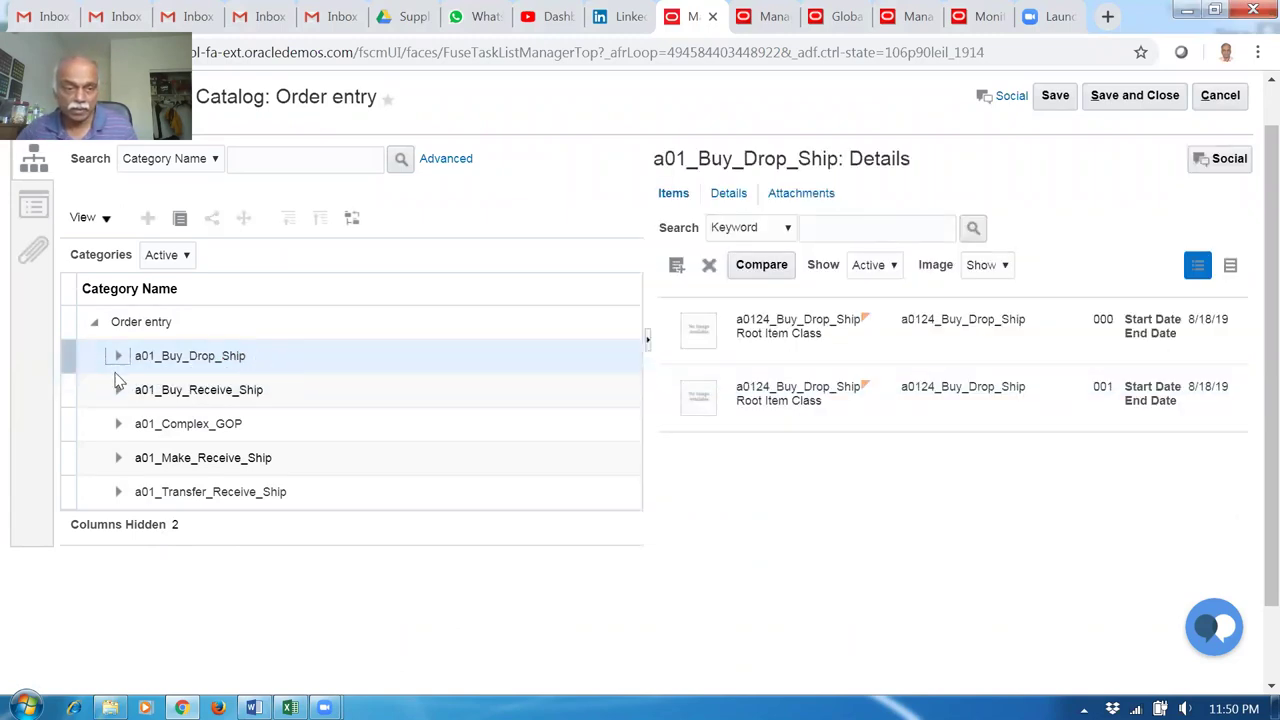
pyautogui.moveTo(143, 355); pyautogui.dragTo(180, 378)
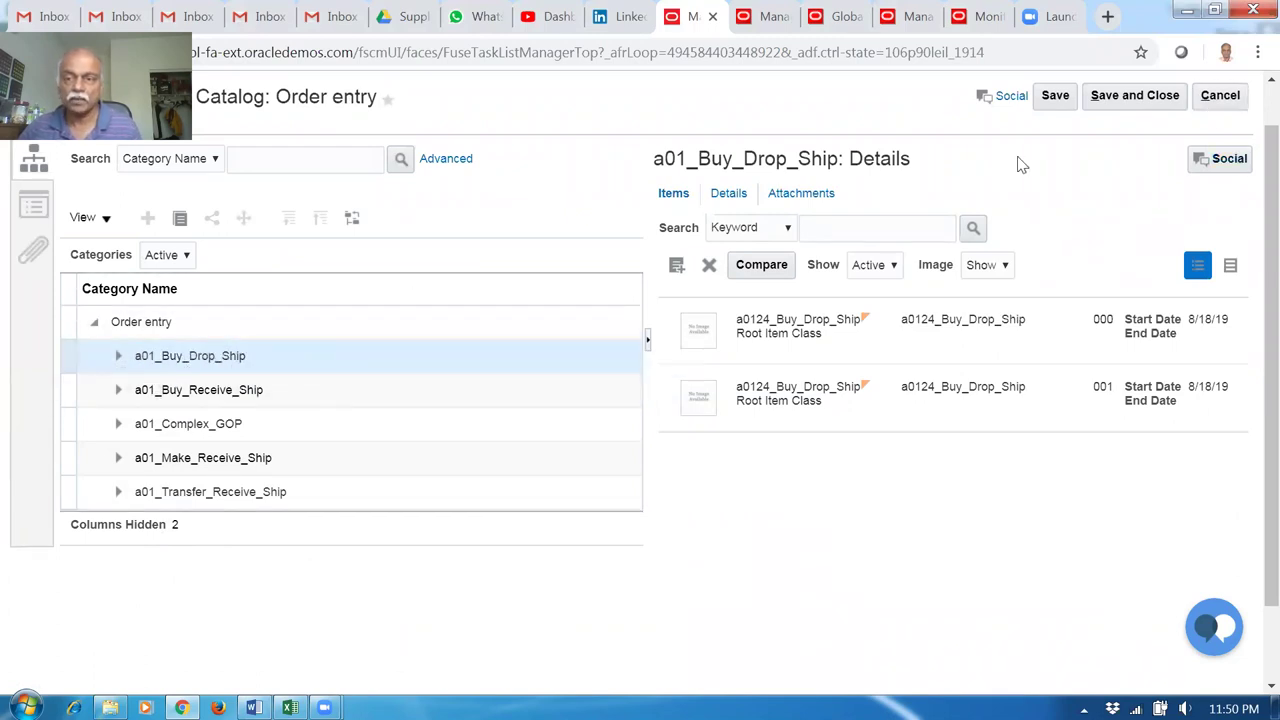
pyautogui.click(1222, 95)
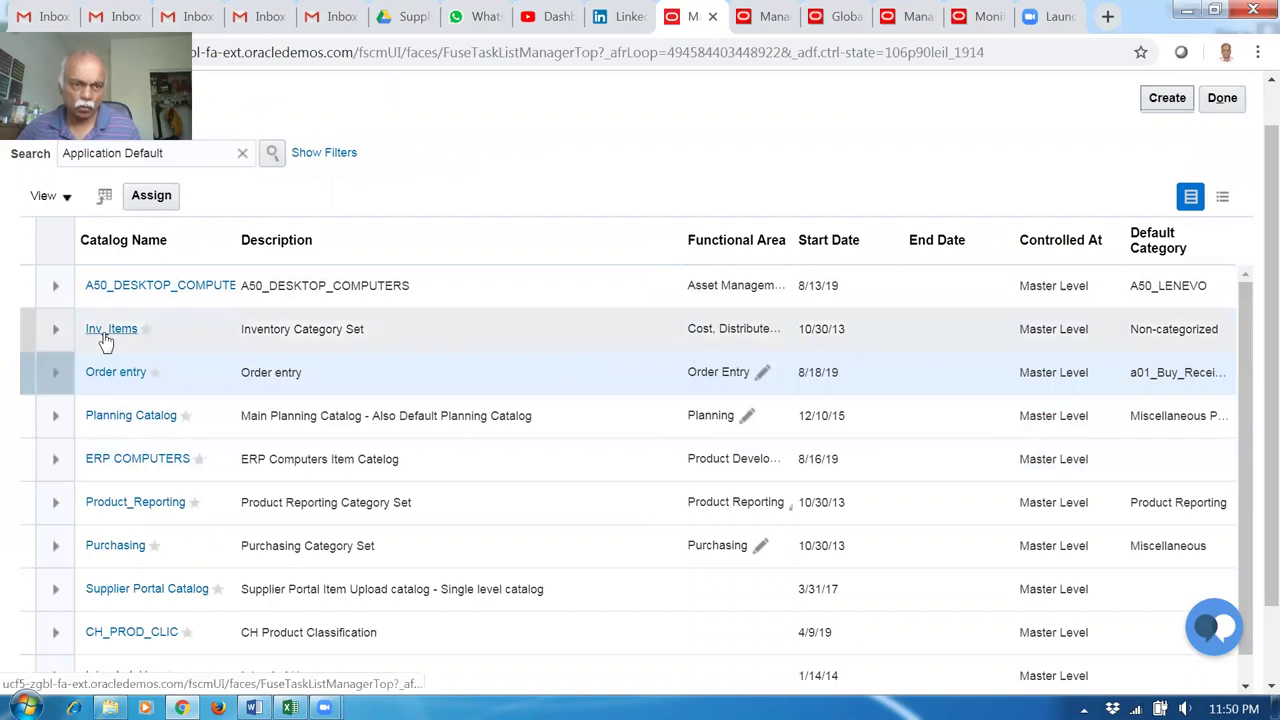
# Open the Inv_Items catalog and start a new category under it with the name a01_Buy_Drop_ship
pyautogui.click(106, 336)
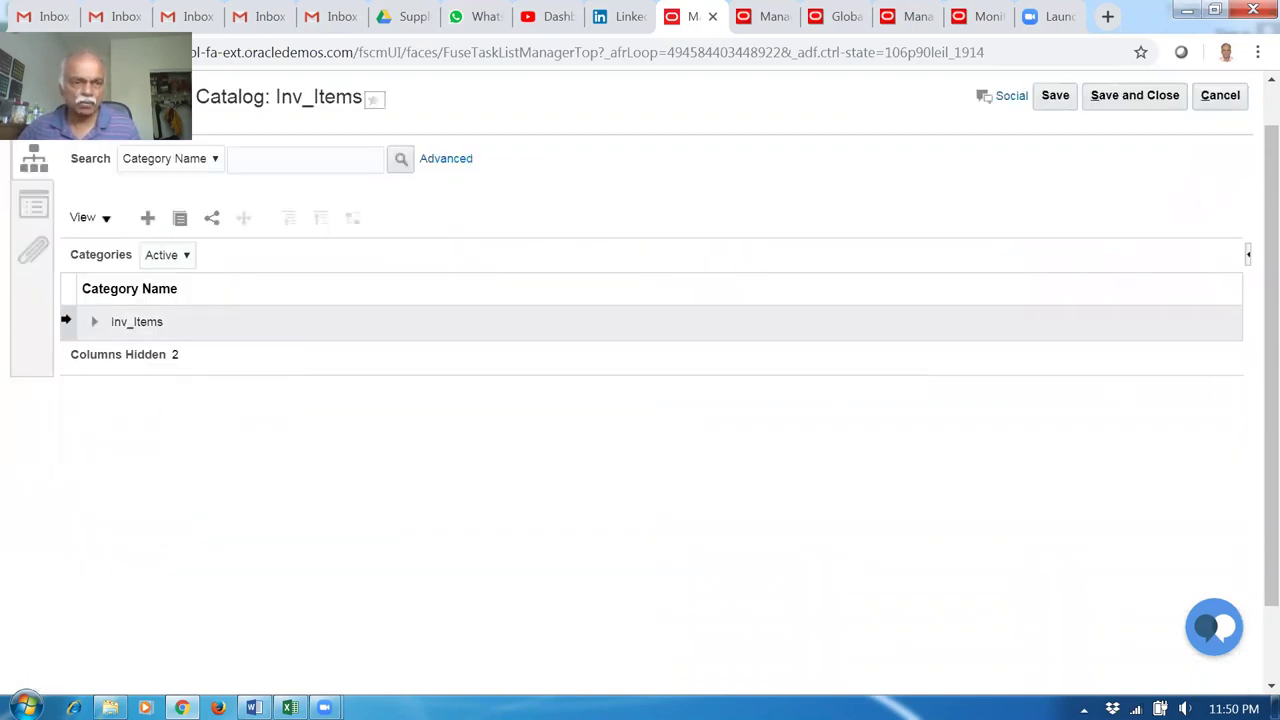
pyautogui.click(93, 322)
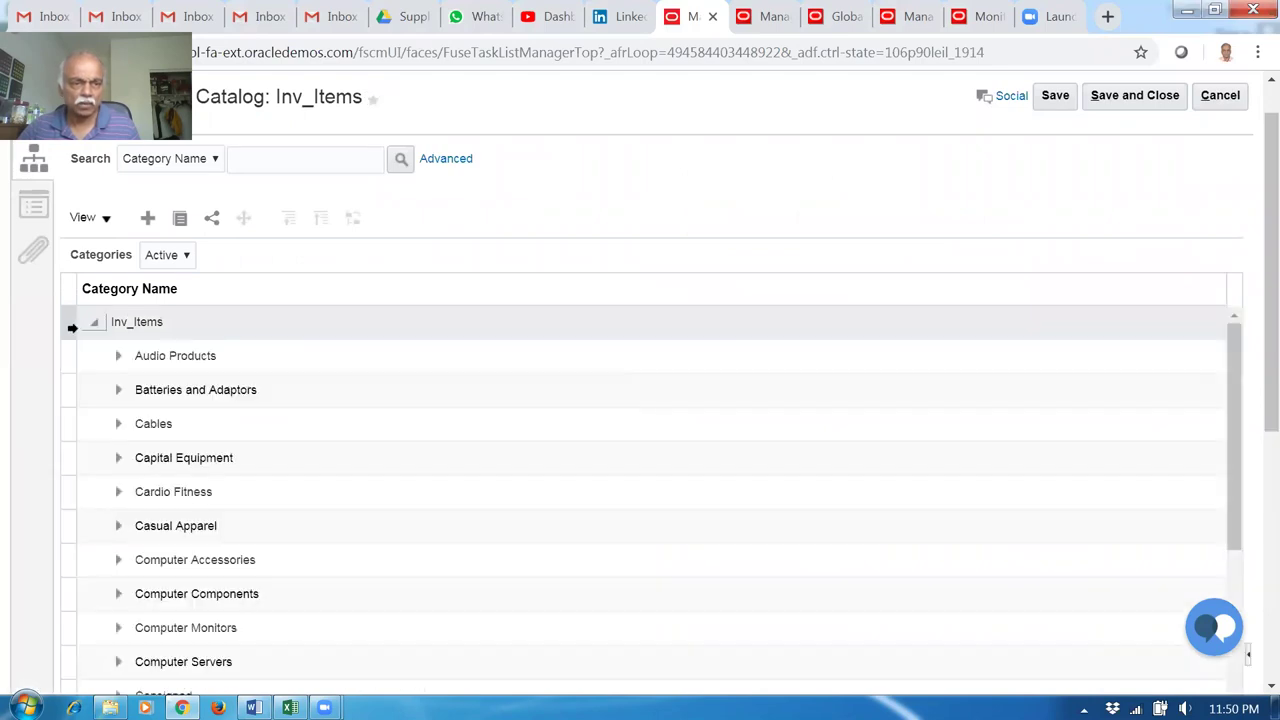
pyautogui.click(147, 218)
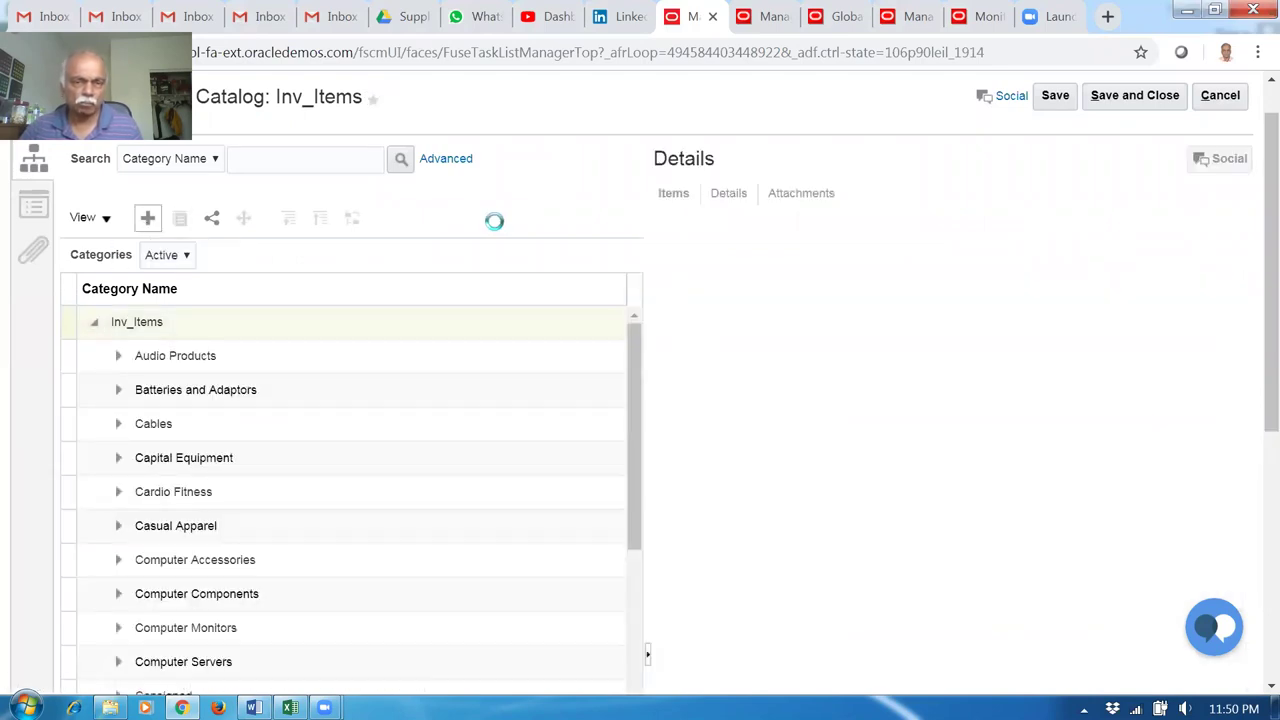
pyautogui.write('a01_Buy_Drop')
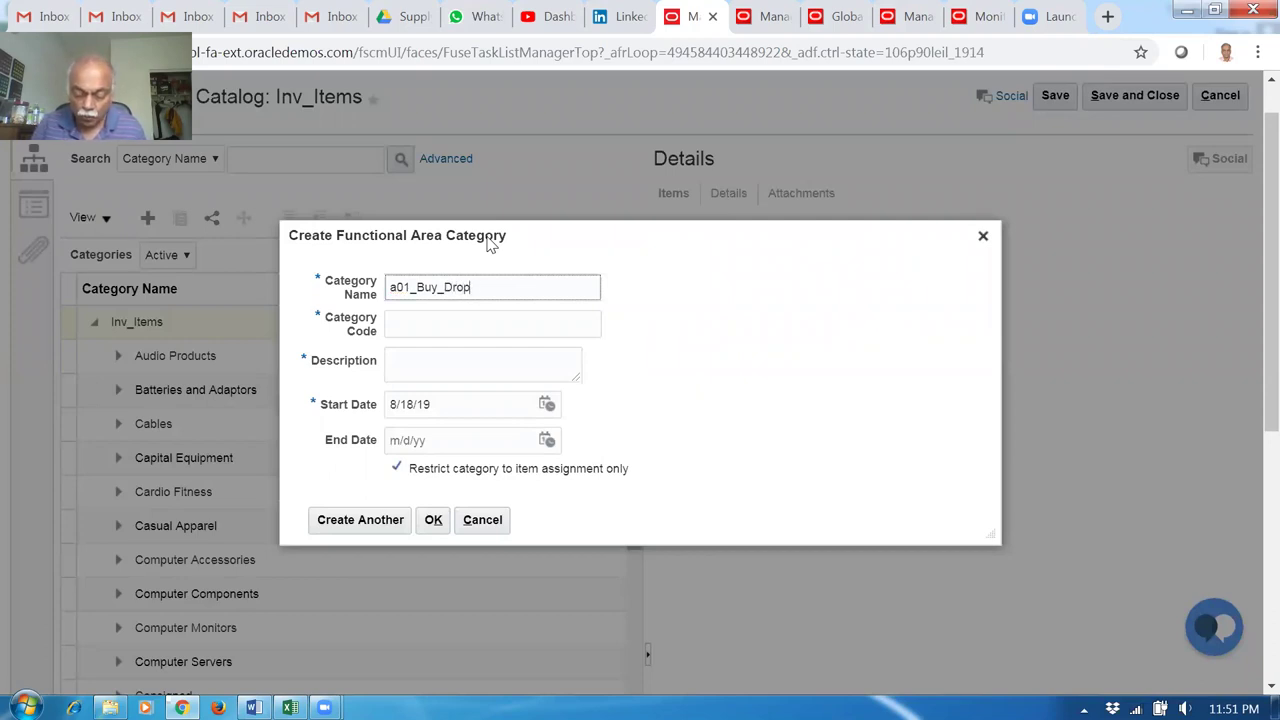
pyautogui.write('ip')
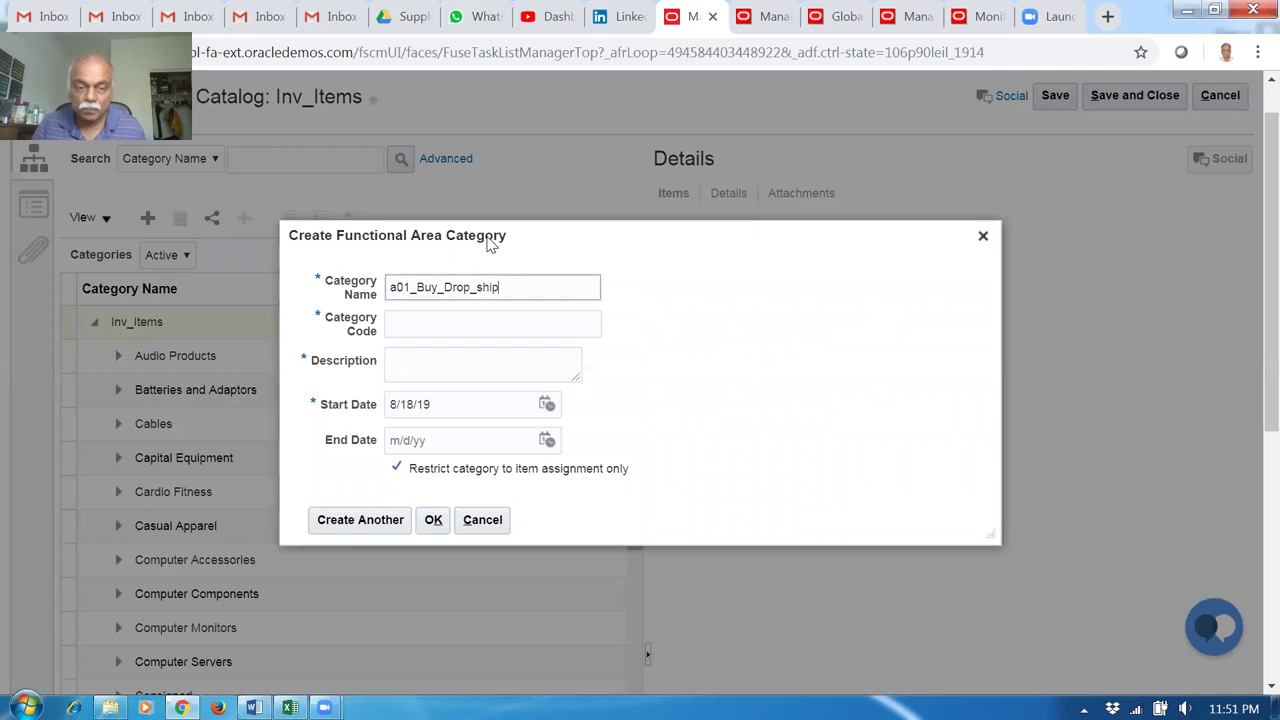
pyautogui.press('Tab')
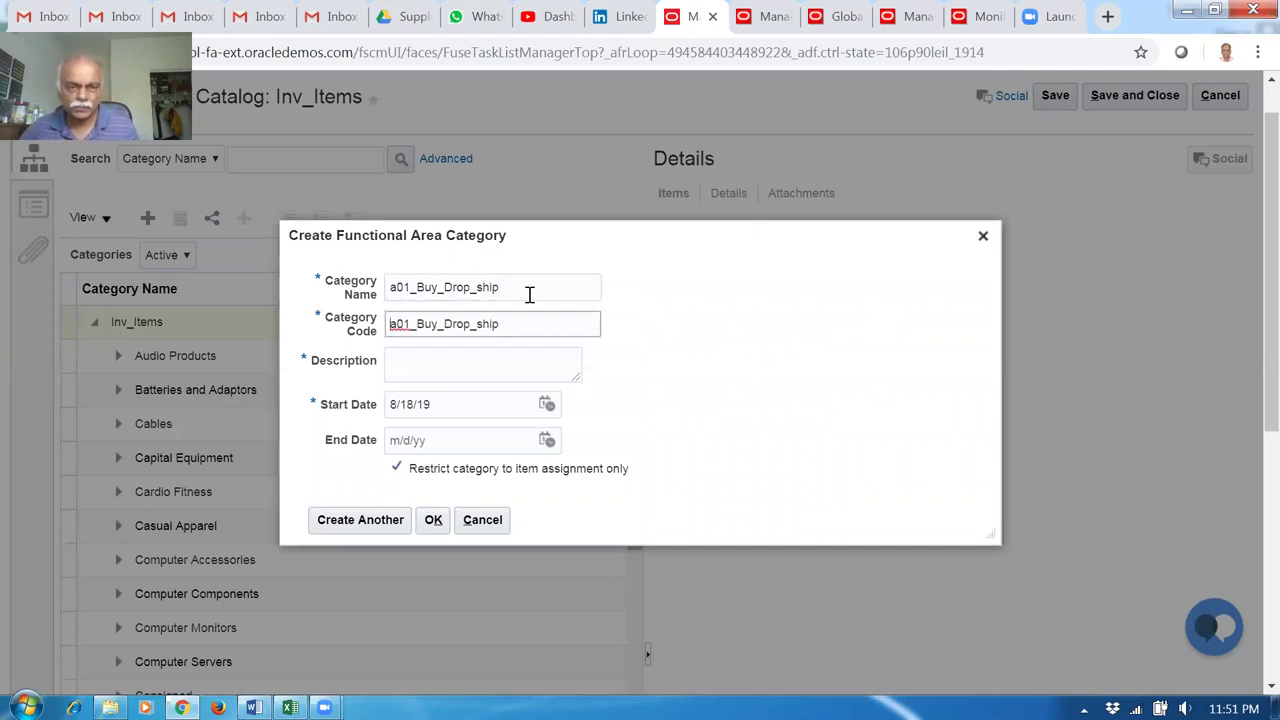
# Copy the category name a01_Buy_Drop_ship into the description and create the category
pyautogui.click(471, 363)
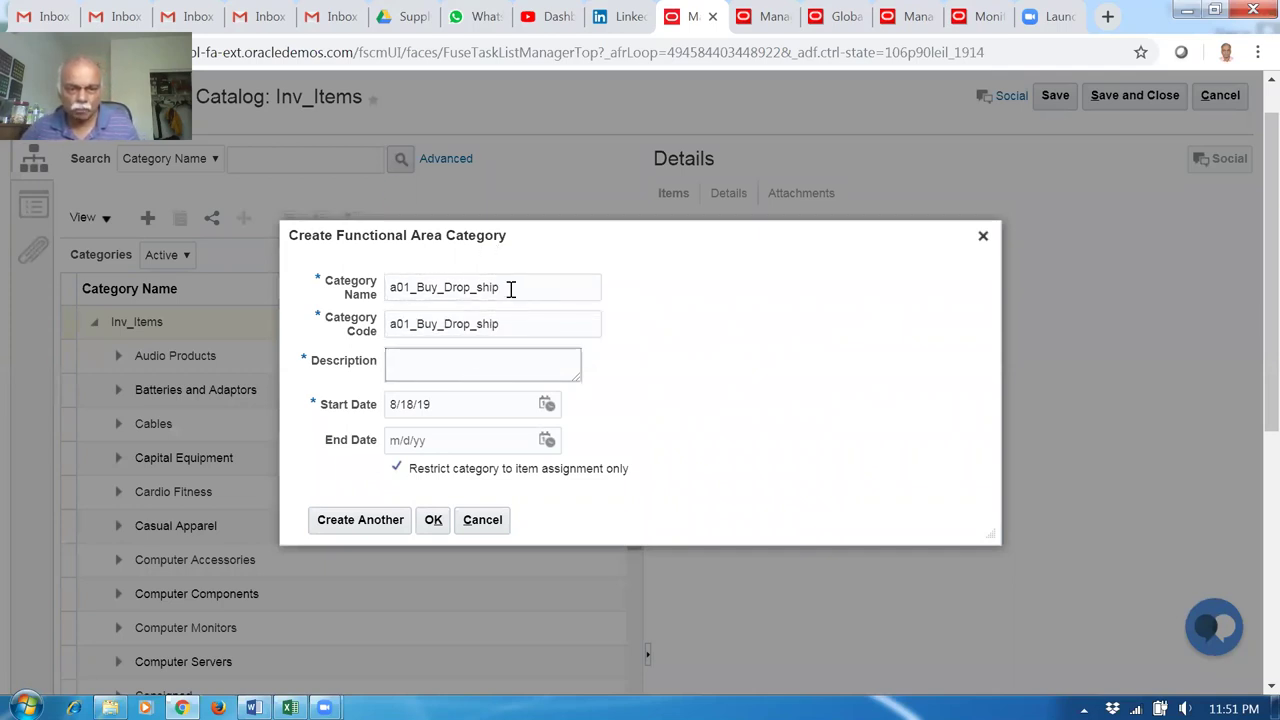
pyautogui.moveTo(511, 289); pyautogui.dragTo(243, 306)
pyautogui.hotkey('ctrl', 'c')
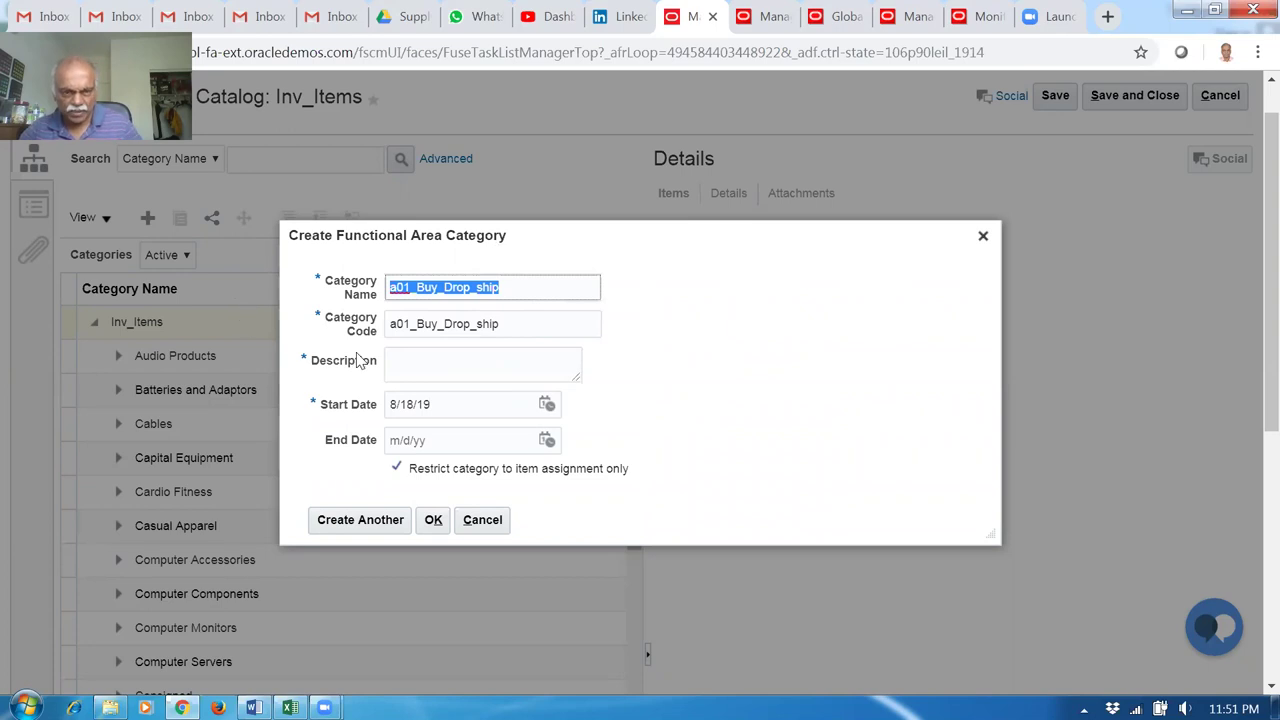
pyautogui.click(435, 362)
pyautogui.hotkey('ctrl', 'v')
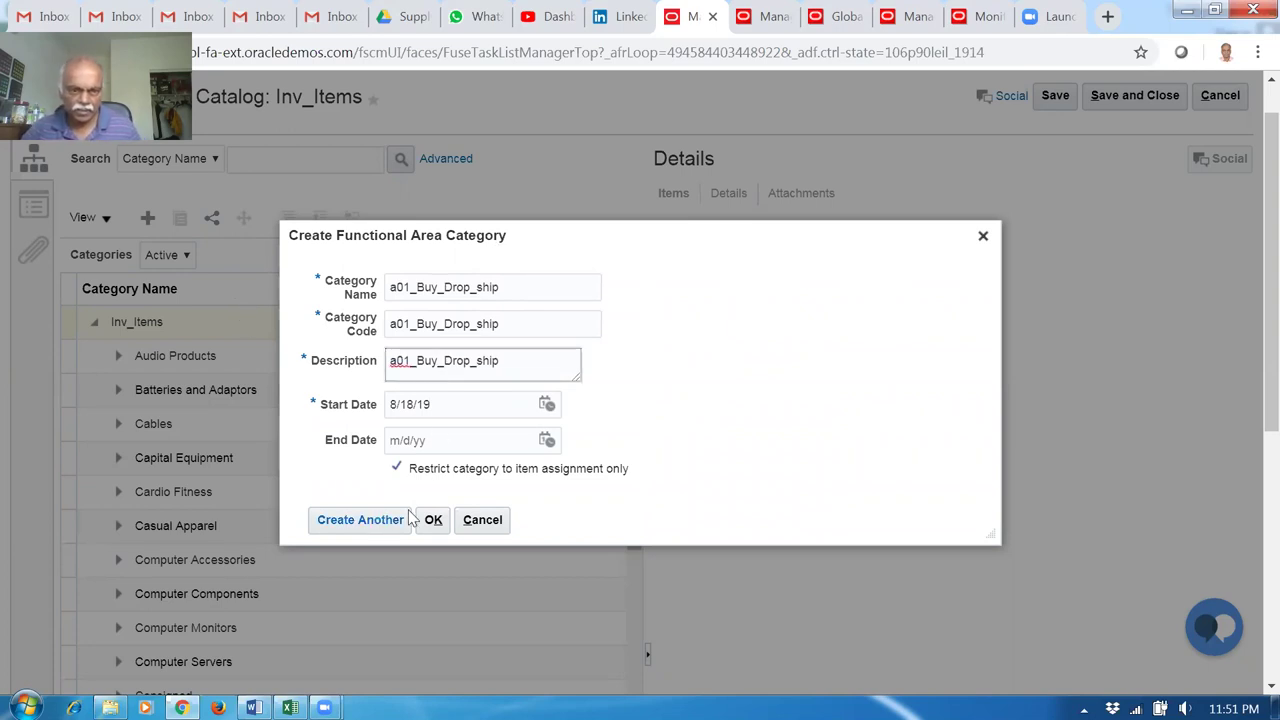
pyautogui.click(433, 520)
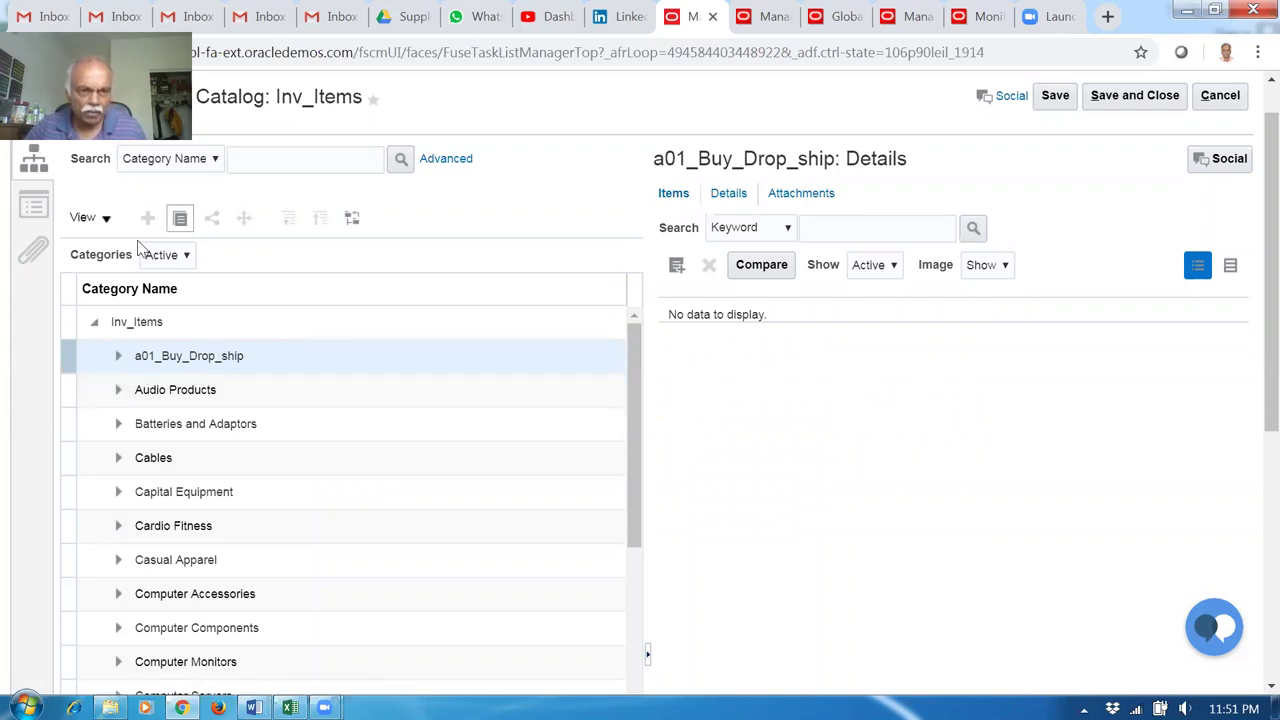
# Try to create another category named a01_Buy_Drop_Ship under Inv_Items, and leave the catalog without saving
pyautogui.click(63, 311)
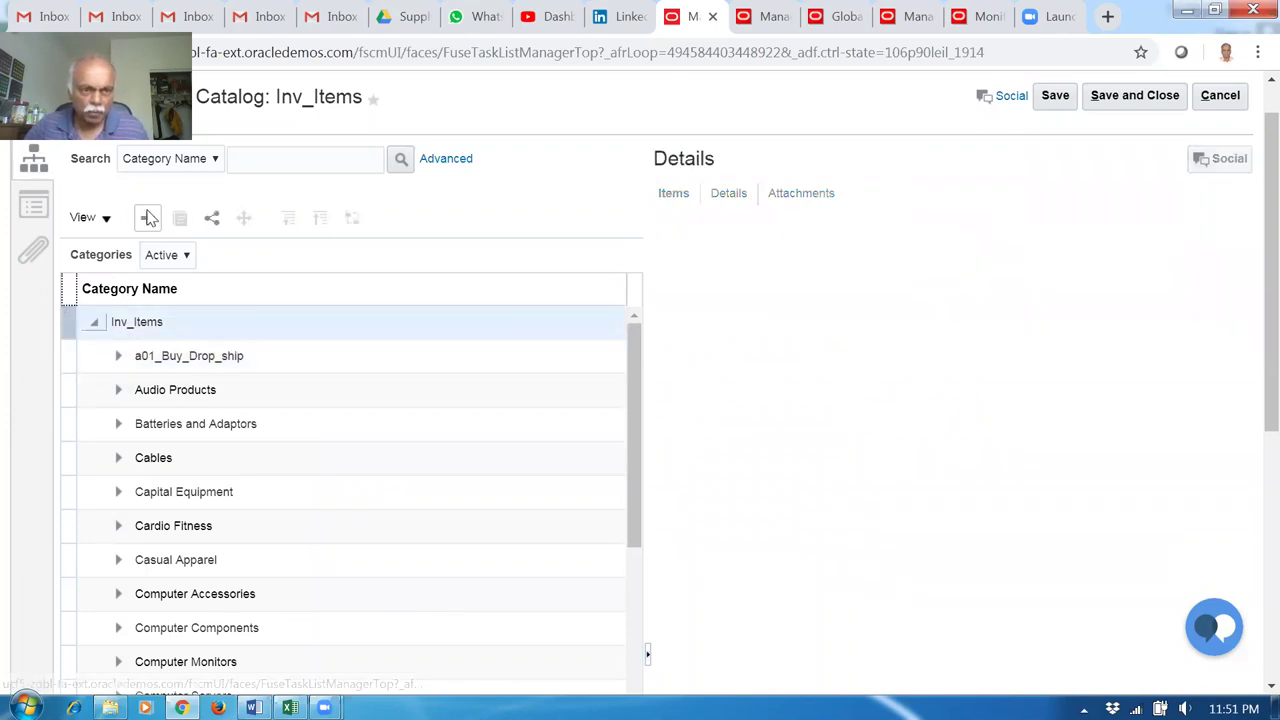
pyautogui.click(147, 217)
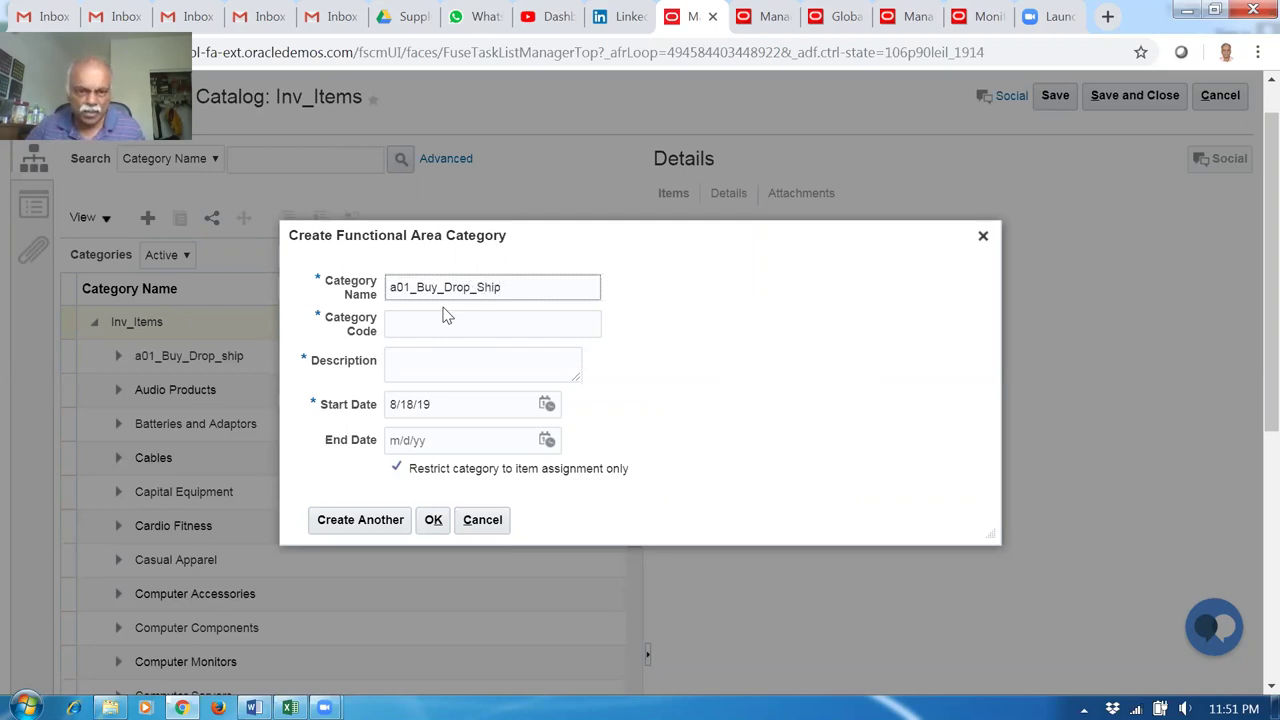
pyautogui.moveTo(531, 289); pyautogui.dragTo(340, 290)
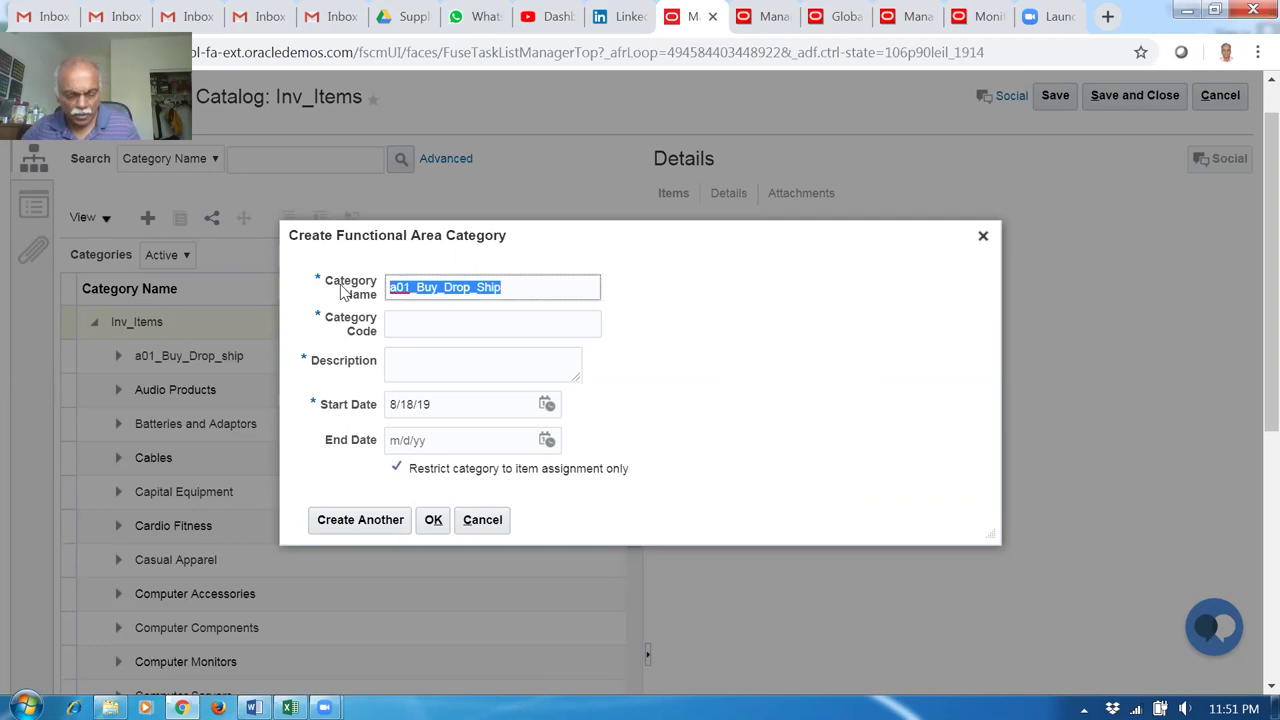
pyautogui.click(411, 332)
pyautogui.click(420, 368)
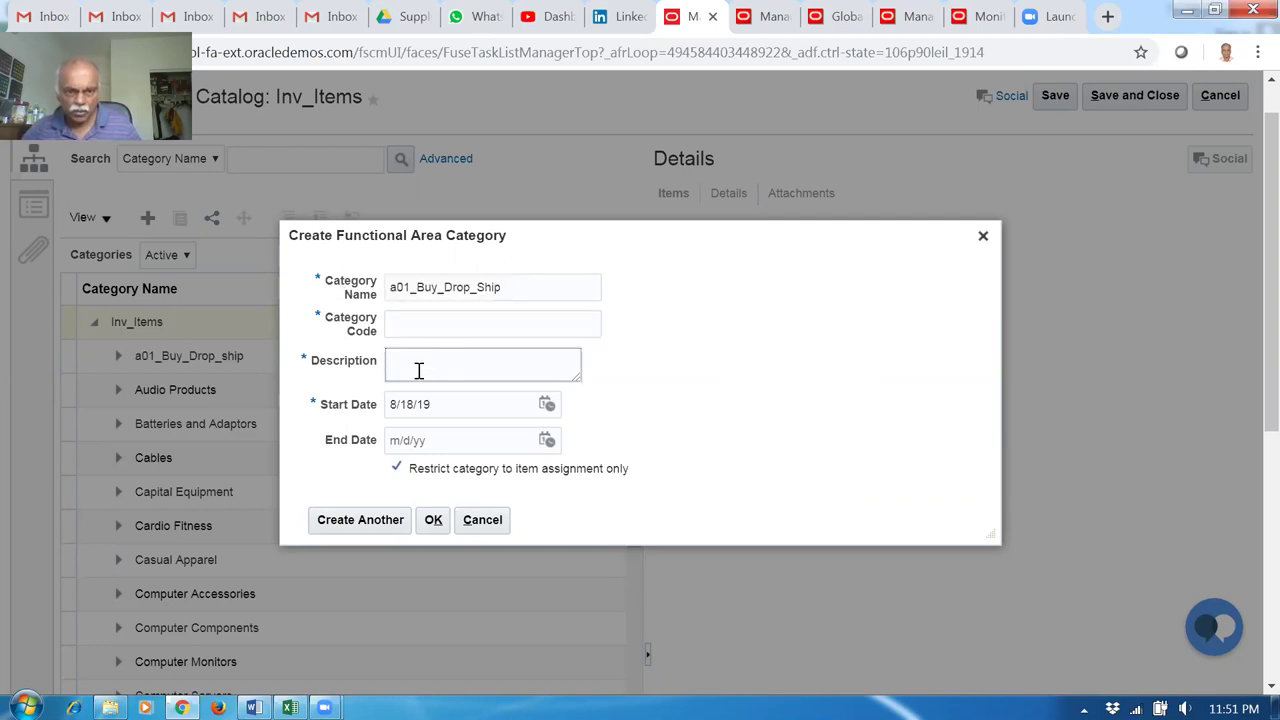
pyautogui.moveTo(640, 133); pyautogui.dragTo(840, 86)
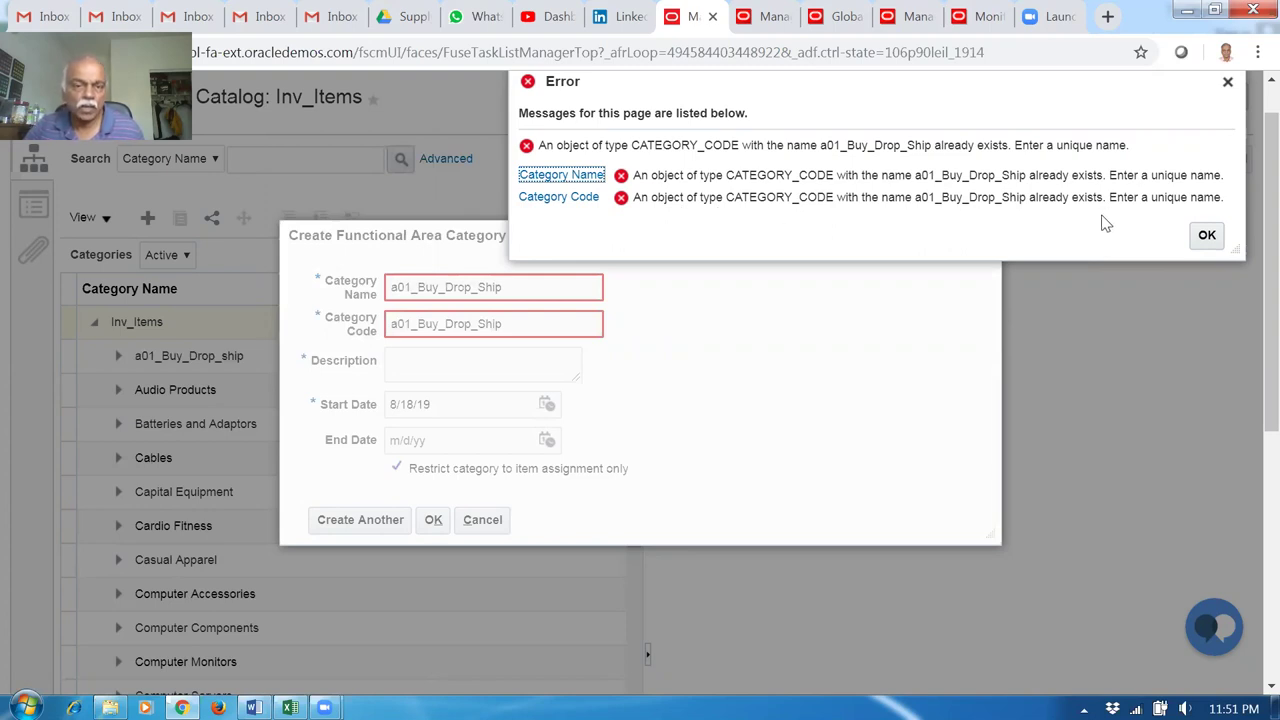
pyautogui.click(1204, 236)
pyautogui.click(503, 528)
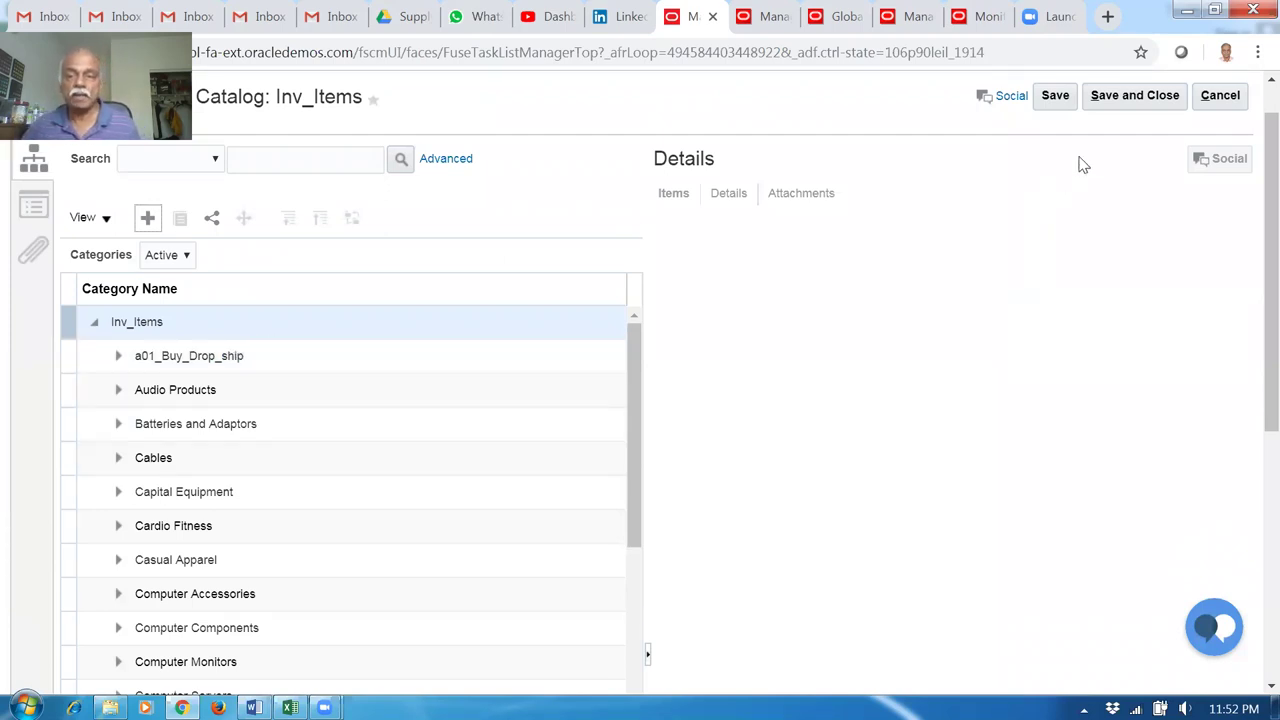
pyautogui.click(1220, 95)
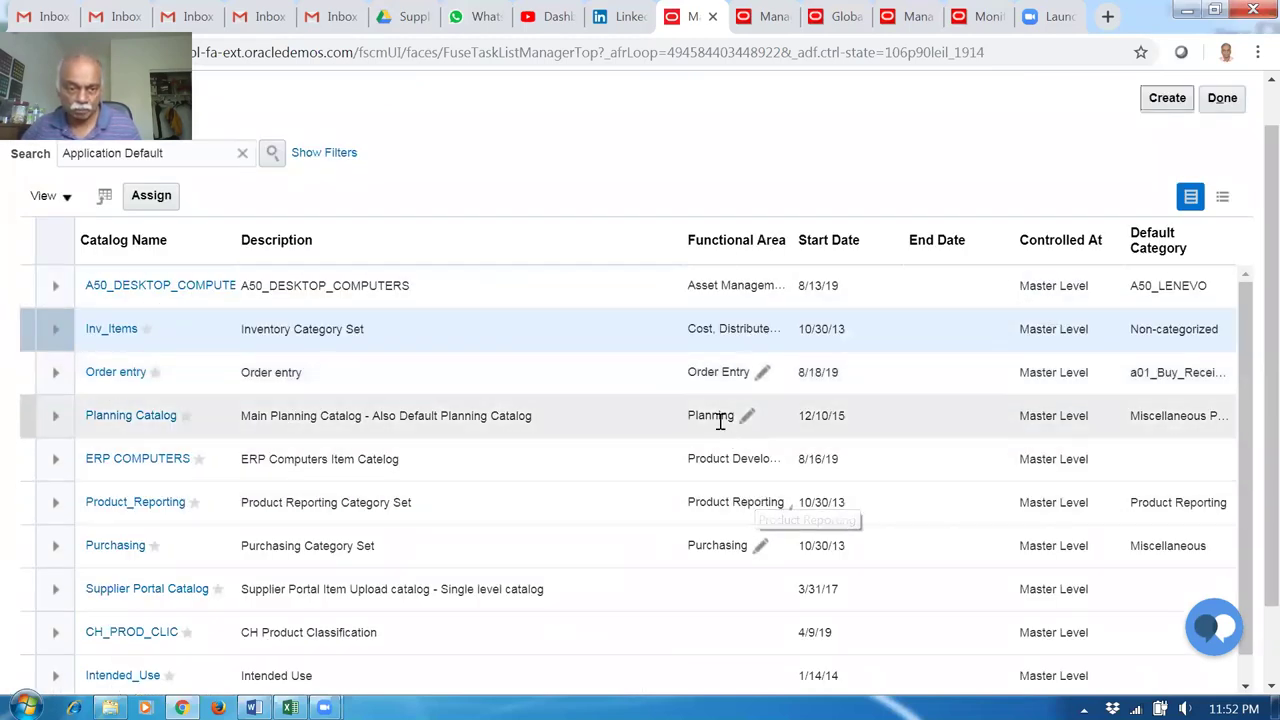
# Open the Planning Catalog, search its category names for a01, examine the matching categories, and leave the catalog without saving
pyautogui.click(112, 425)
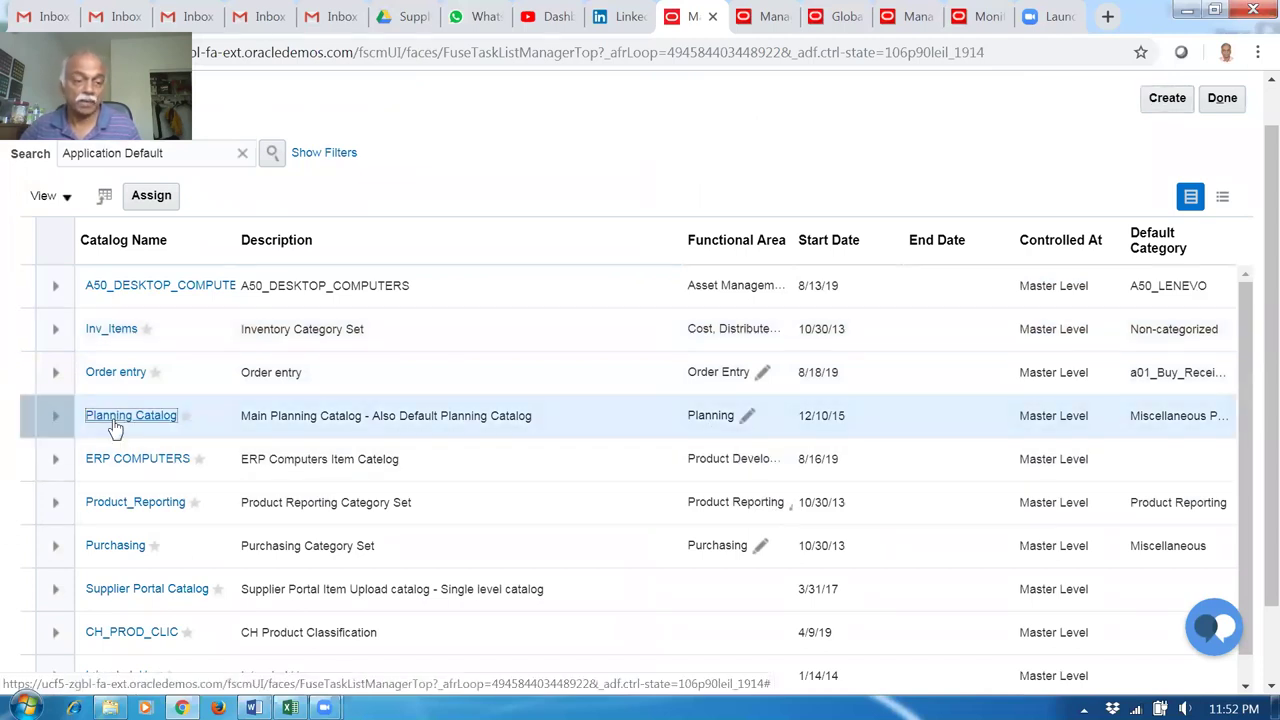
pyautogui.click(93, 326)
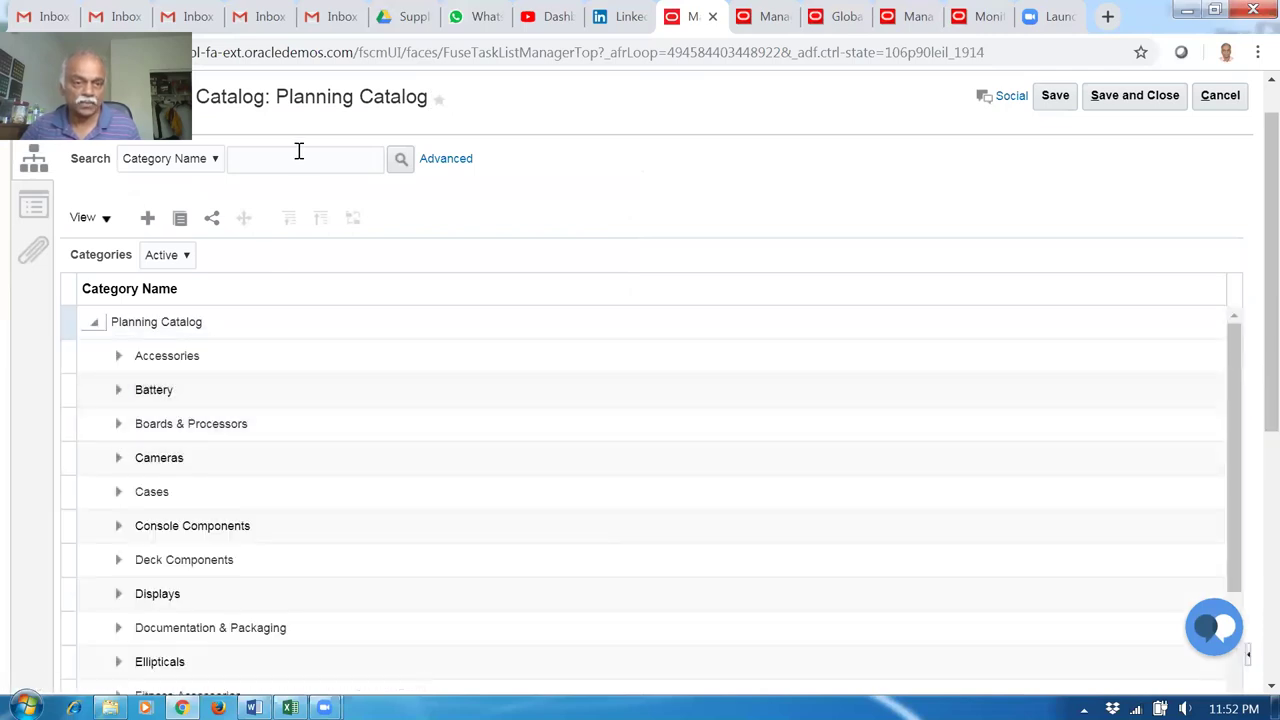
pyautogui.click(299, 158)
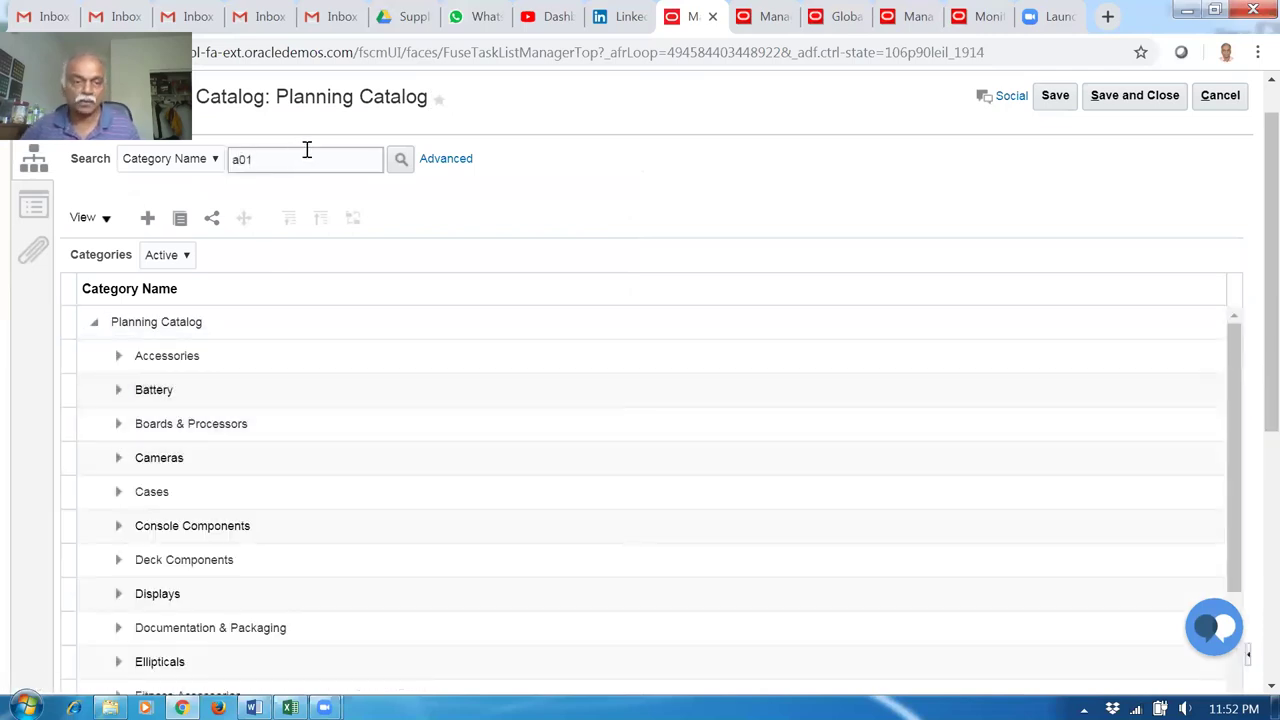
pyautogui.click(400, 158)
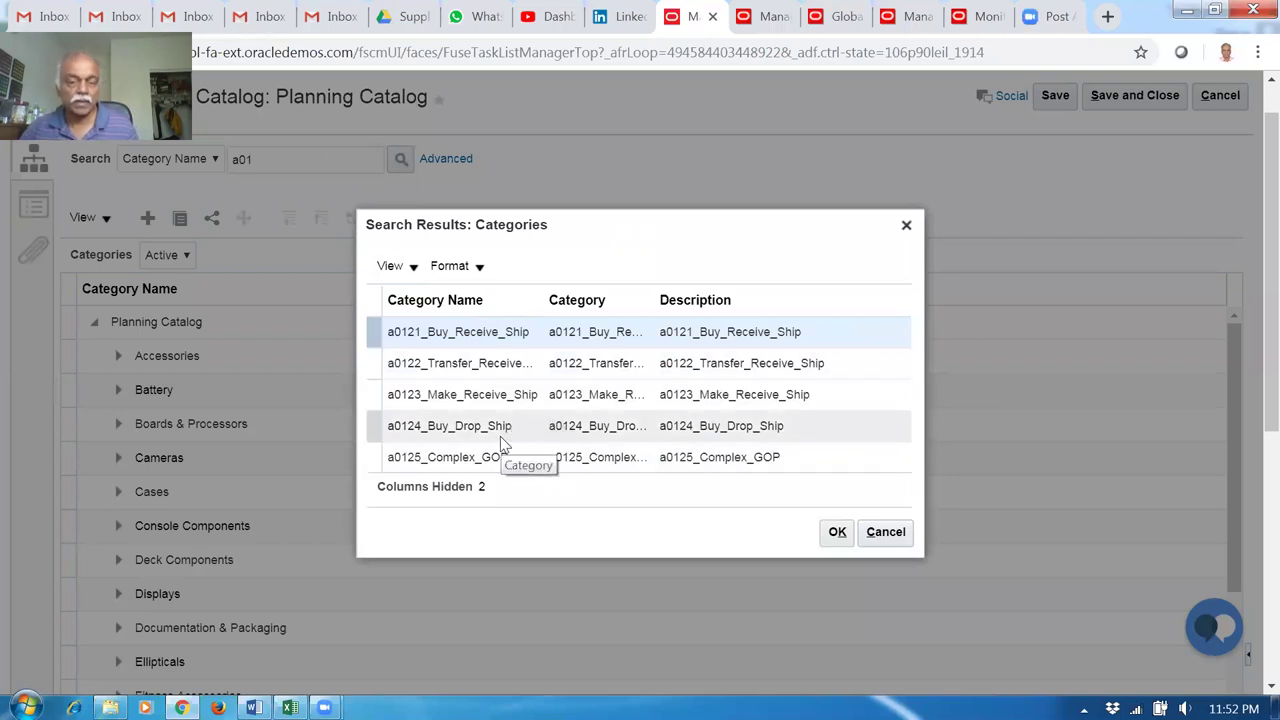
pyautogui.click(868, 533)
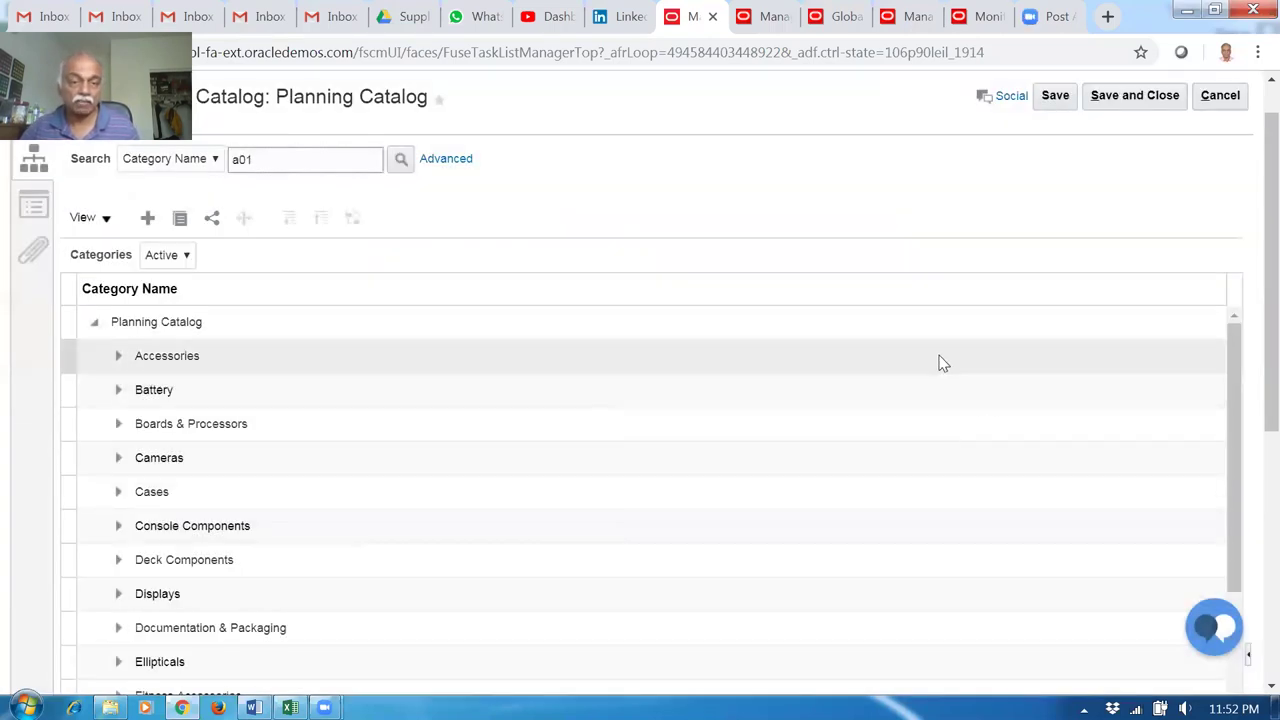
pyautogui.scroll(1, 941, 360)
pyautogui.click(1220, 145)
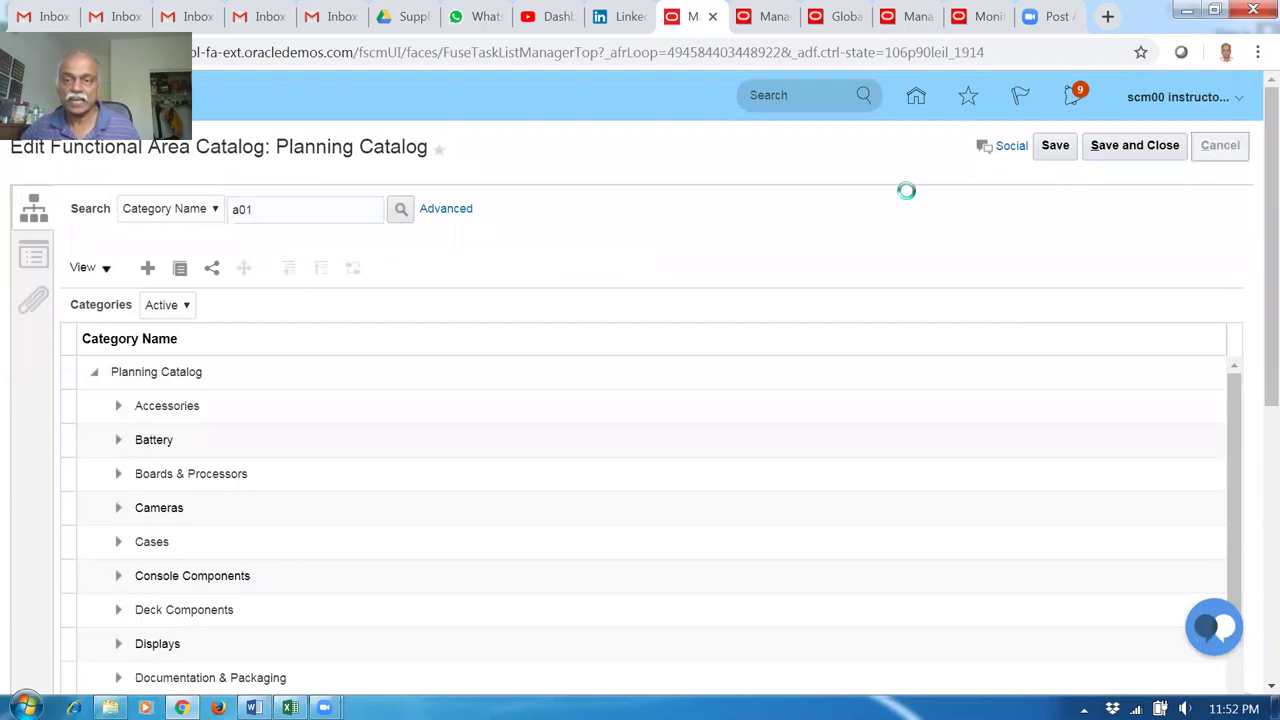
# Return to the home page and open Browse Items in Product Information Management
pyautogui.click(915, 95)
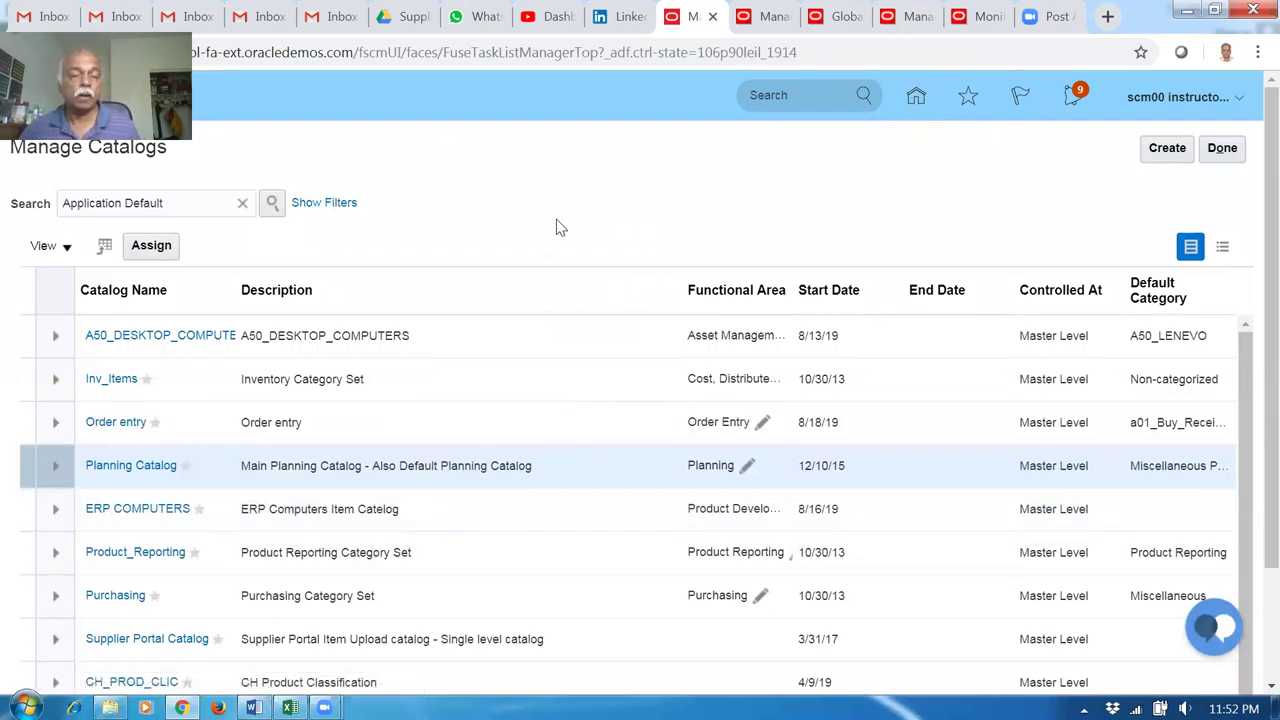
pyautogui.click(1230, 146)
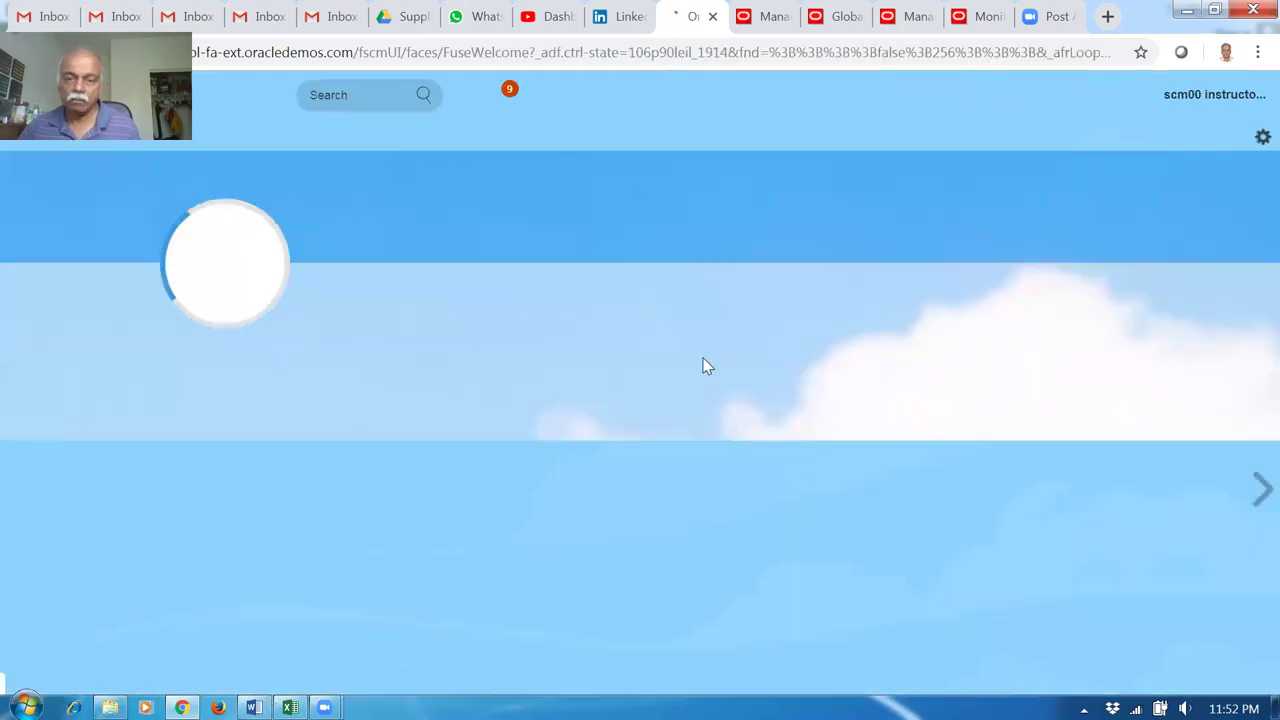
pyautogui.scroll(-1, 705, 360)
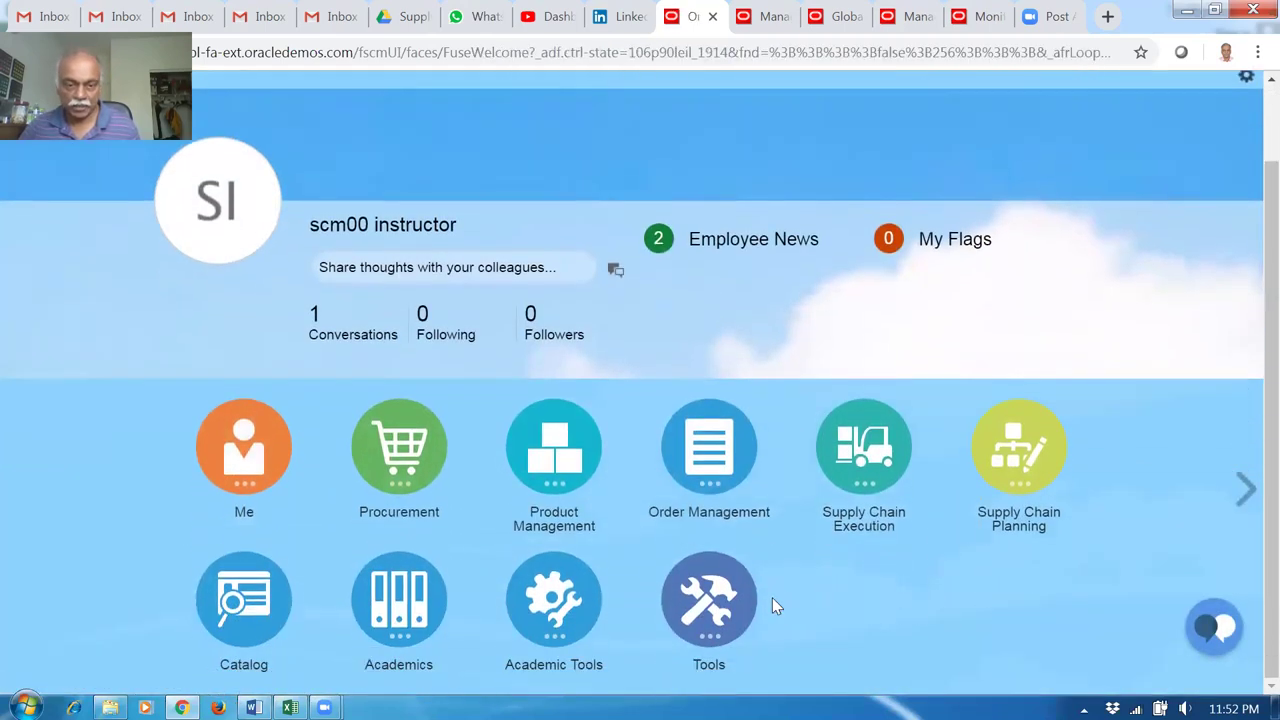
pyautogui.click(563, 468)
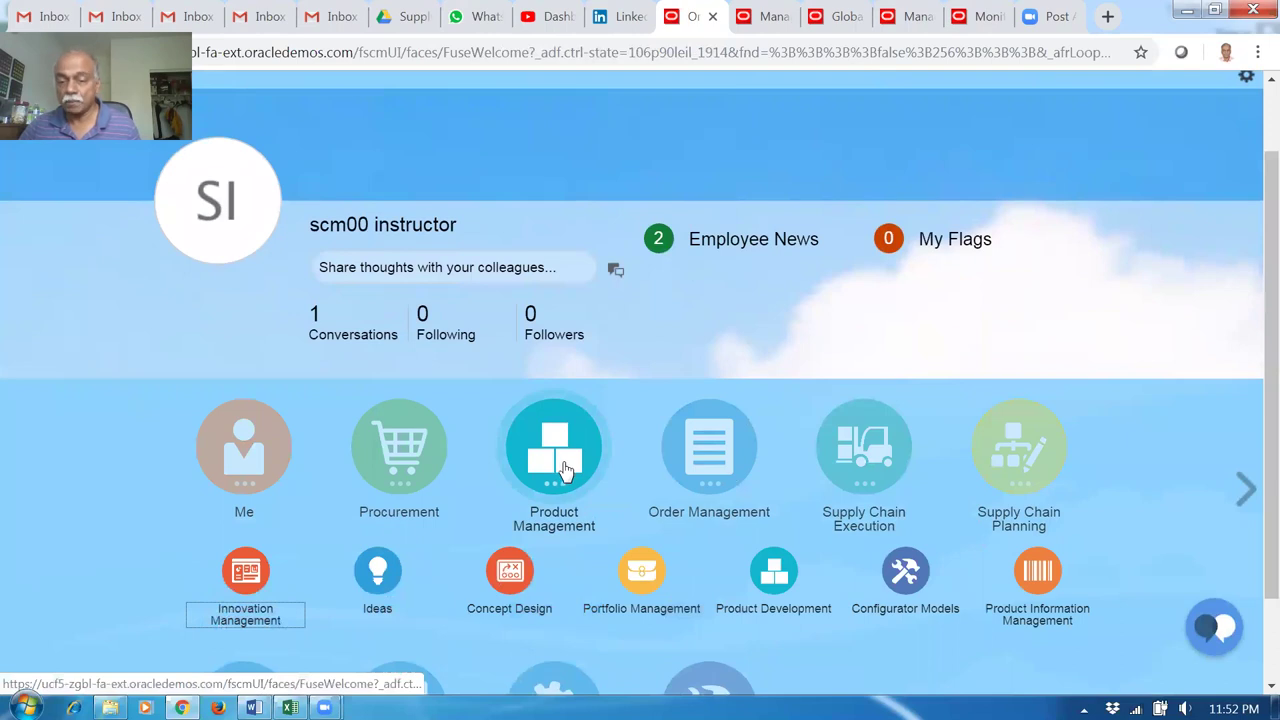
pyautogui.click(1043, 603)
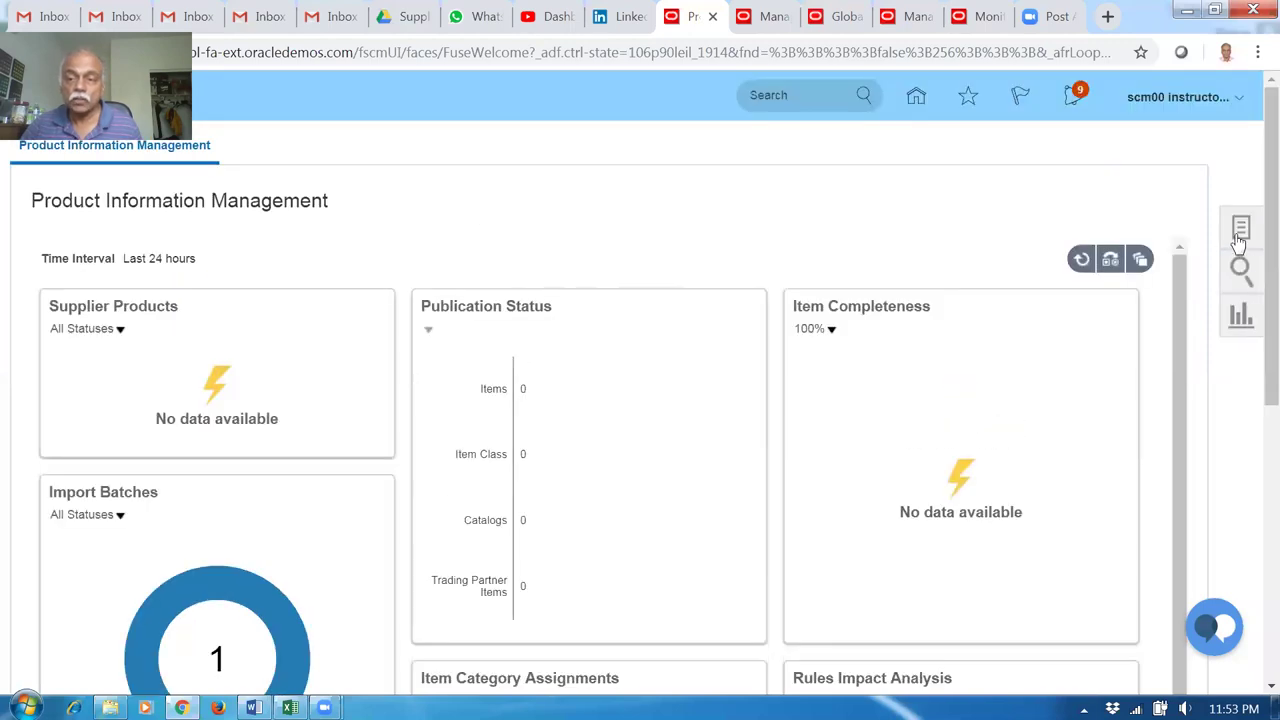
pyautogui.click(1231, 232)
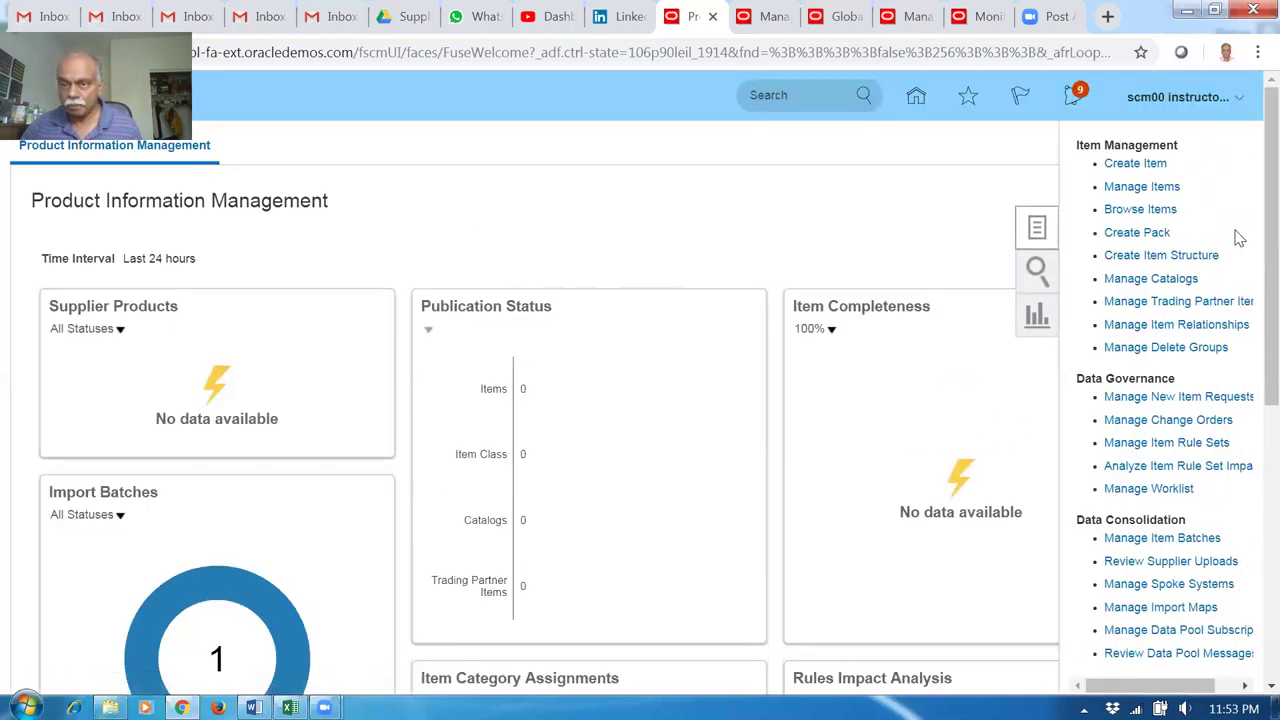
pyautogui.click(1121, 212)
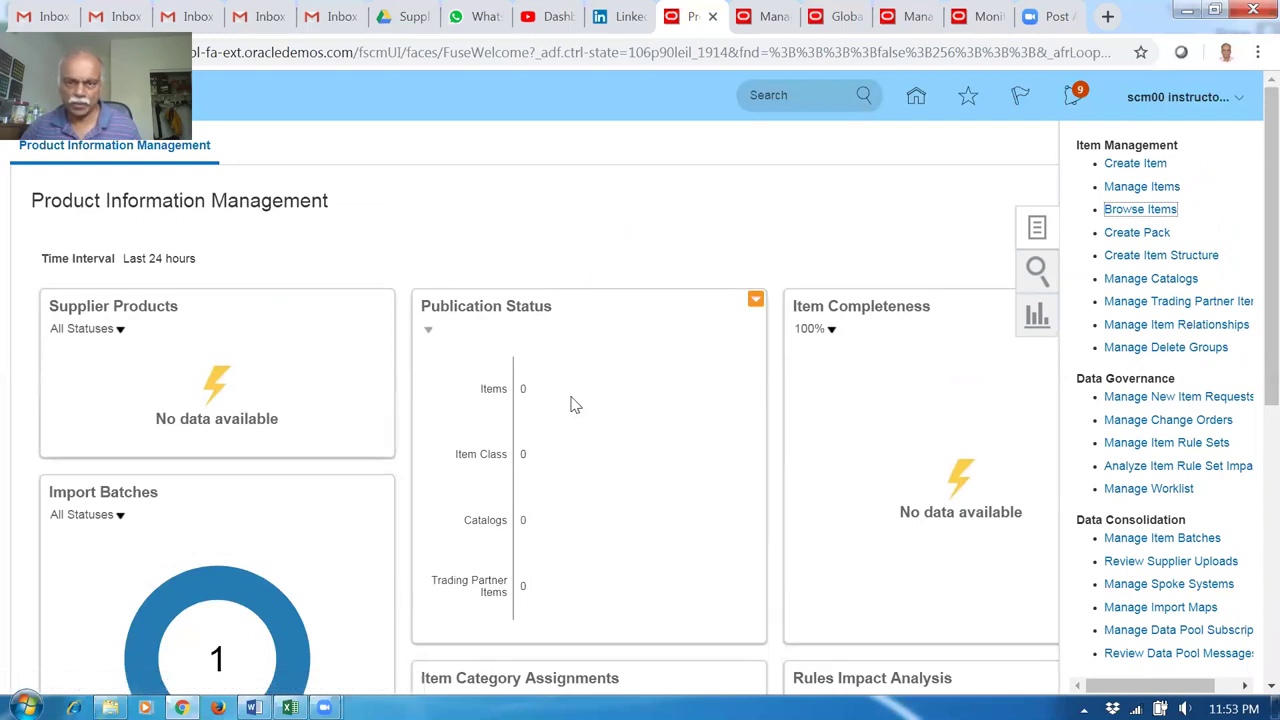
# Search for items starting with a0121 and examine the category, item class and organization of the listed items
pyautogui.scroll(-2, 571, 408)
pyautogui.click(712, 324)
pyautogui.write('a0121')
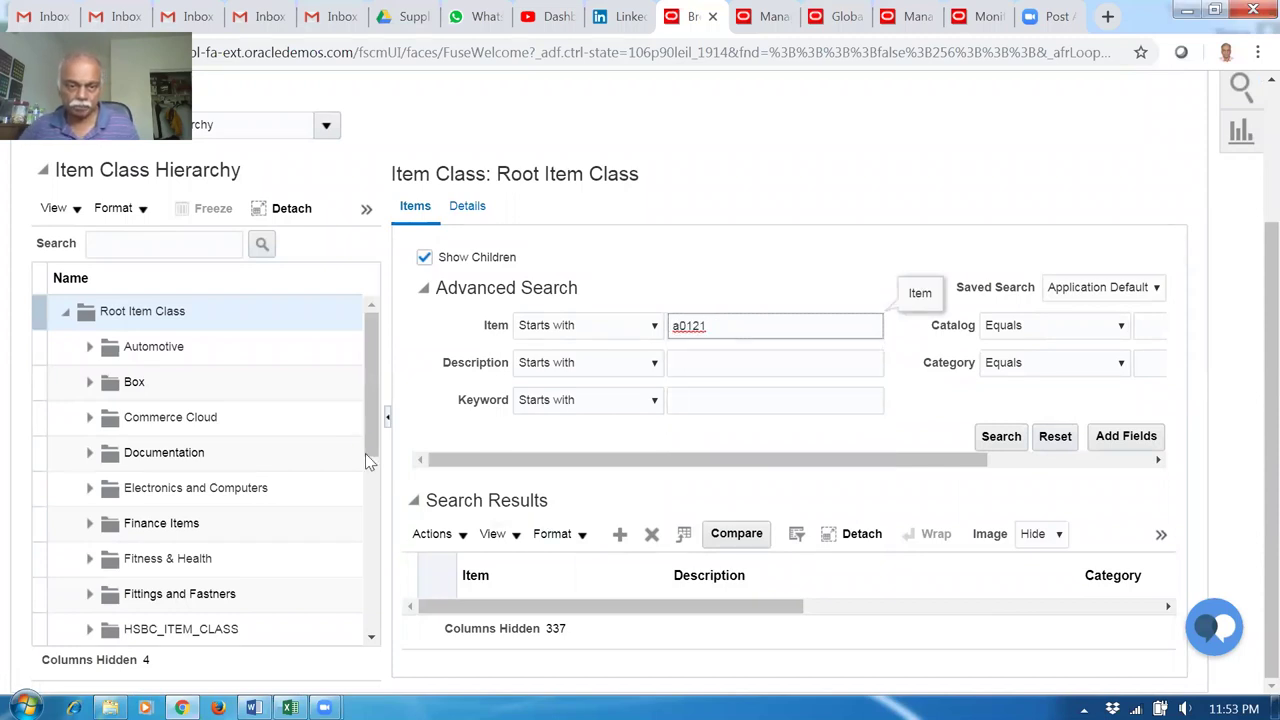
pyautogui.press('Return')
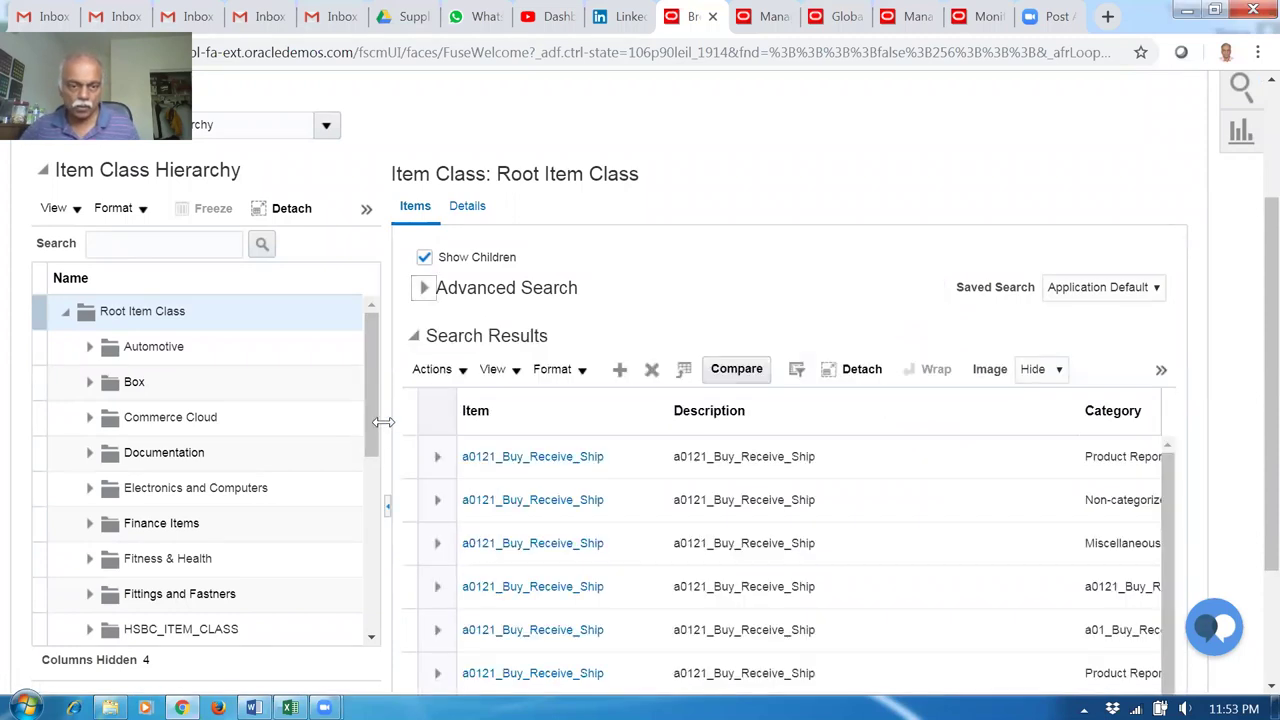
pyautogui.click(389, 506)
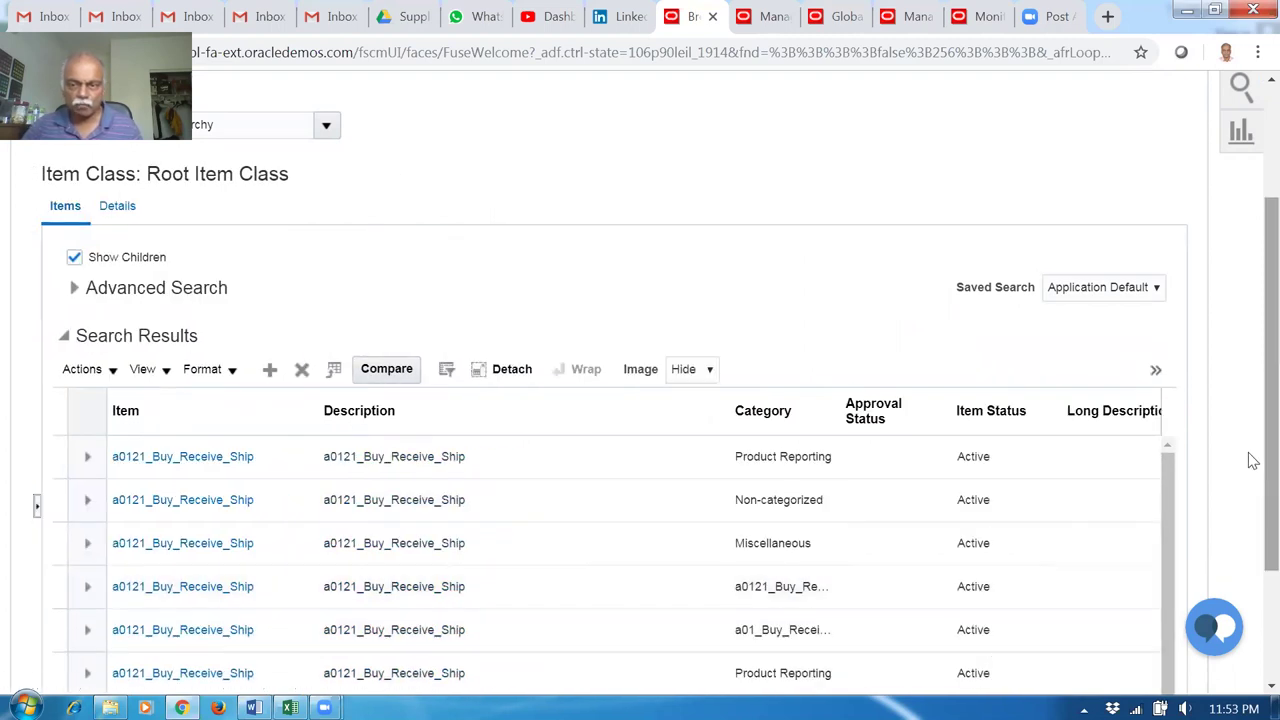
pyautogui.scroll(-3, 1249, 531)
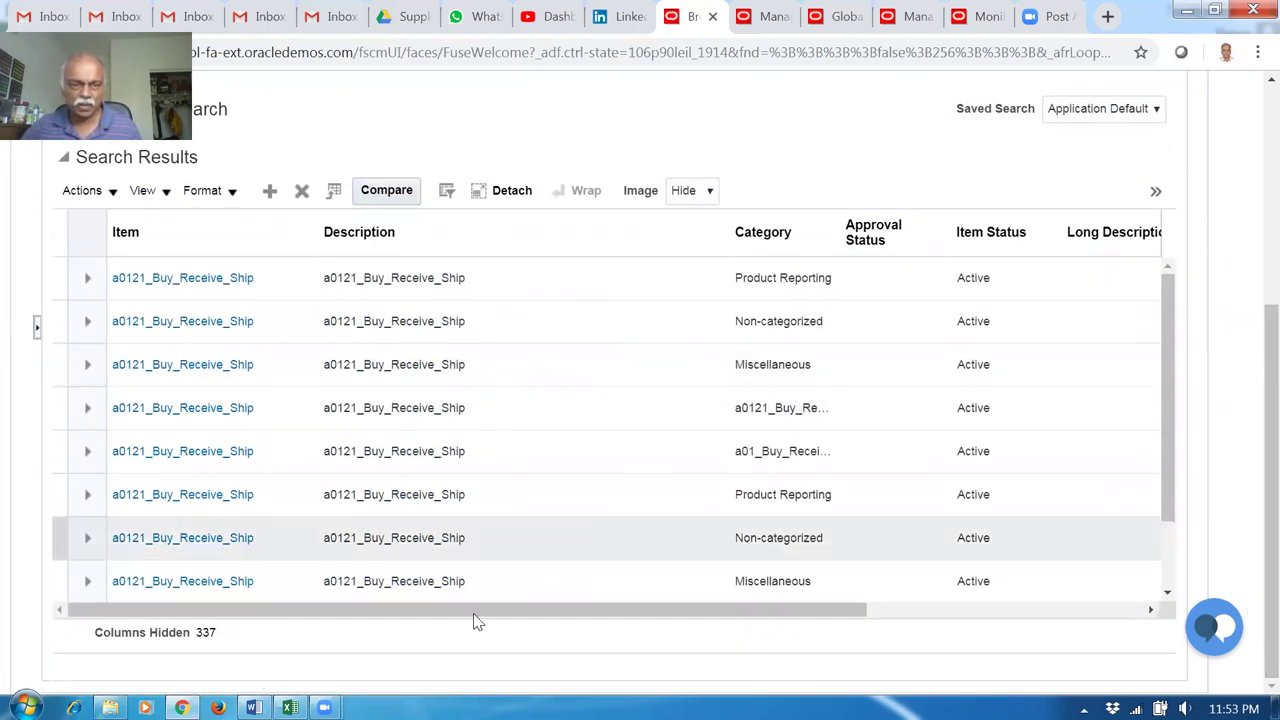
pyautogui.moveTo(465, 616); pyautogui.dragTo(766, 591)
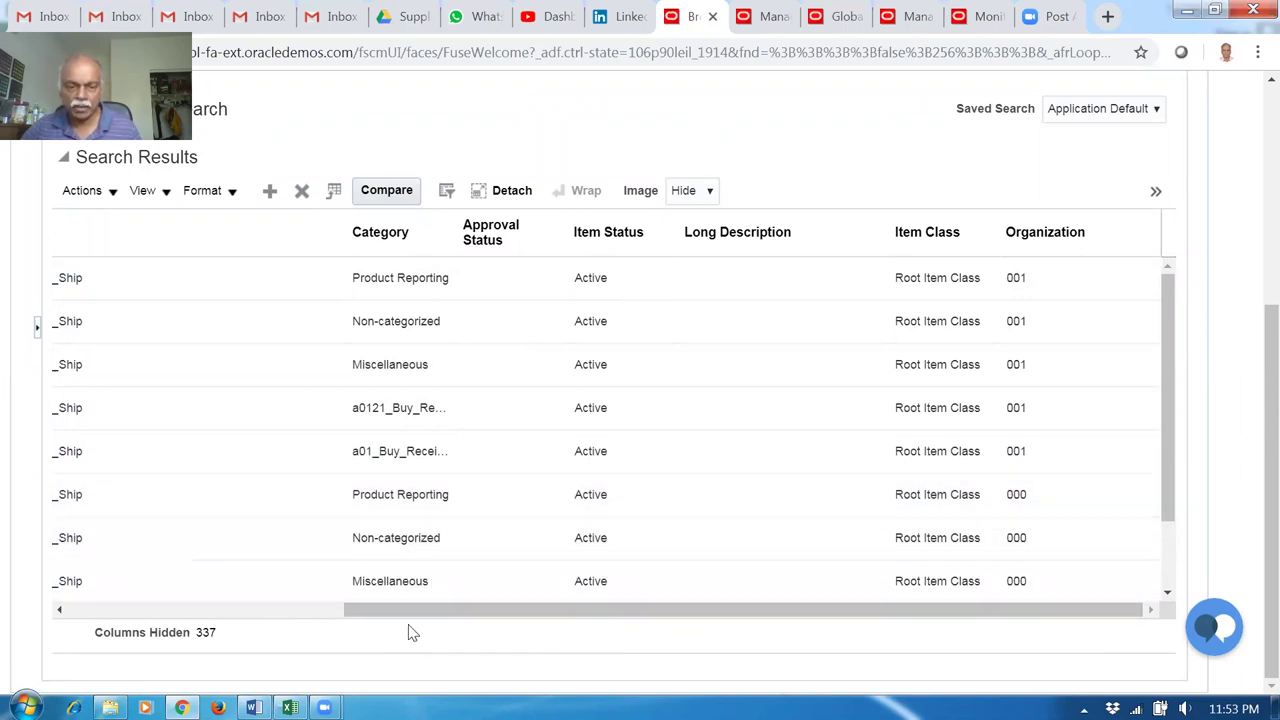
pyautogui.moveTo(402, 612); pyautogui.dragTo(46, 634)
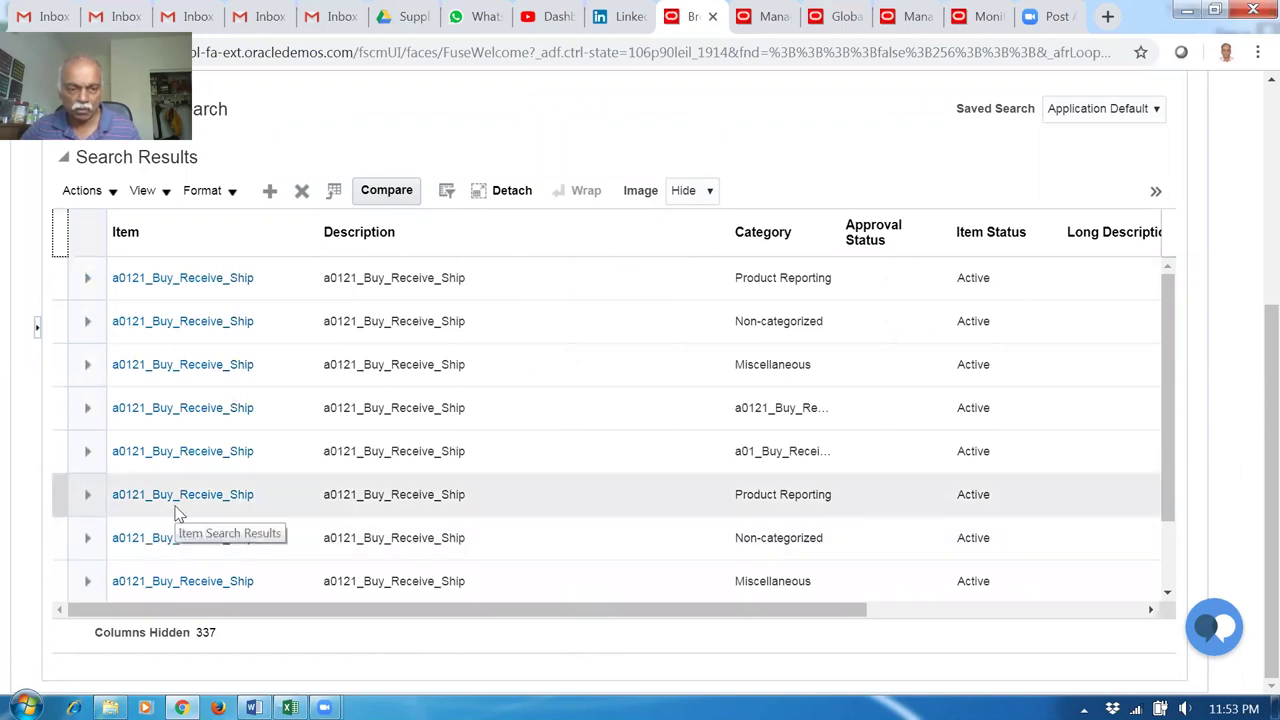
# Open item a0121_Buy_Receive_Ship for organization 000, examine its category assignments across the catalogs, and close the item without saving
pyautogui.click(172, 494)
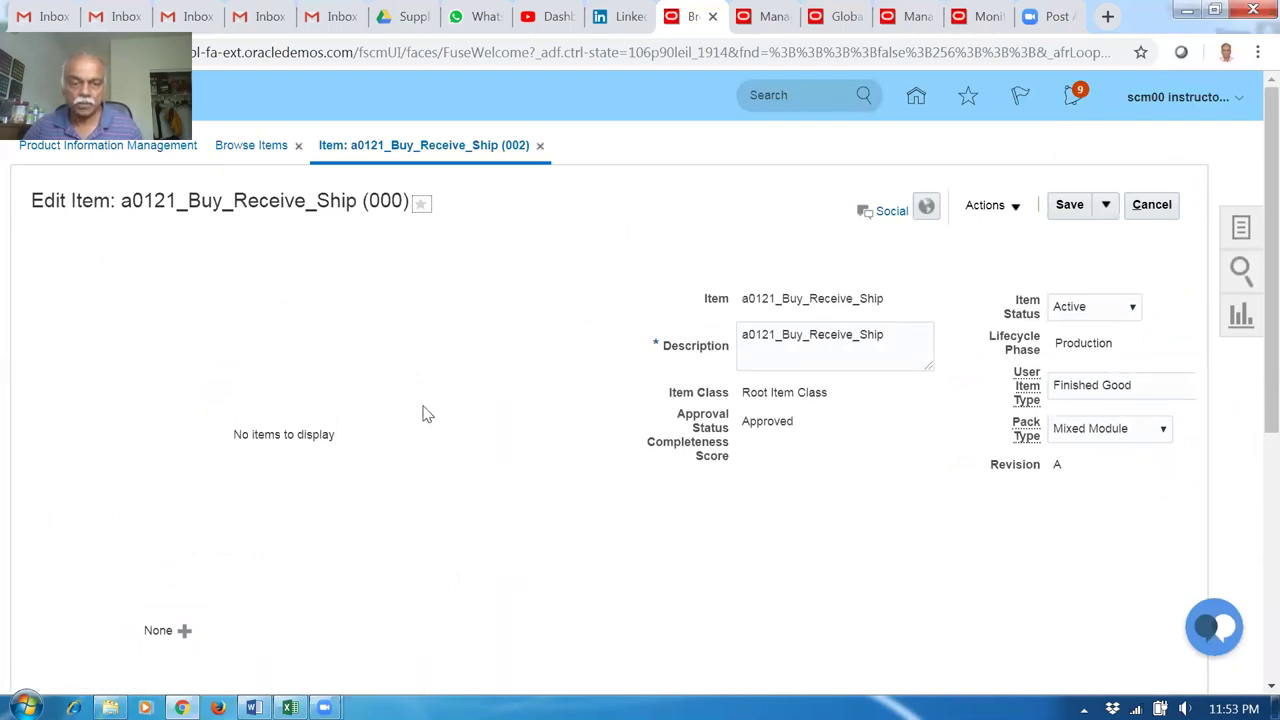
pyautogui.scroll(-4, 425, 415)
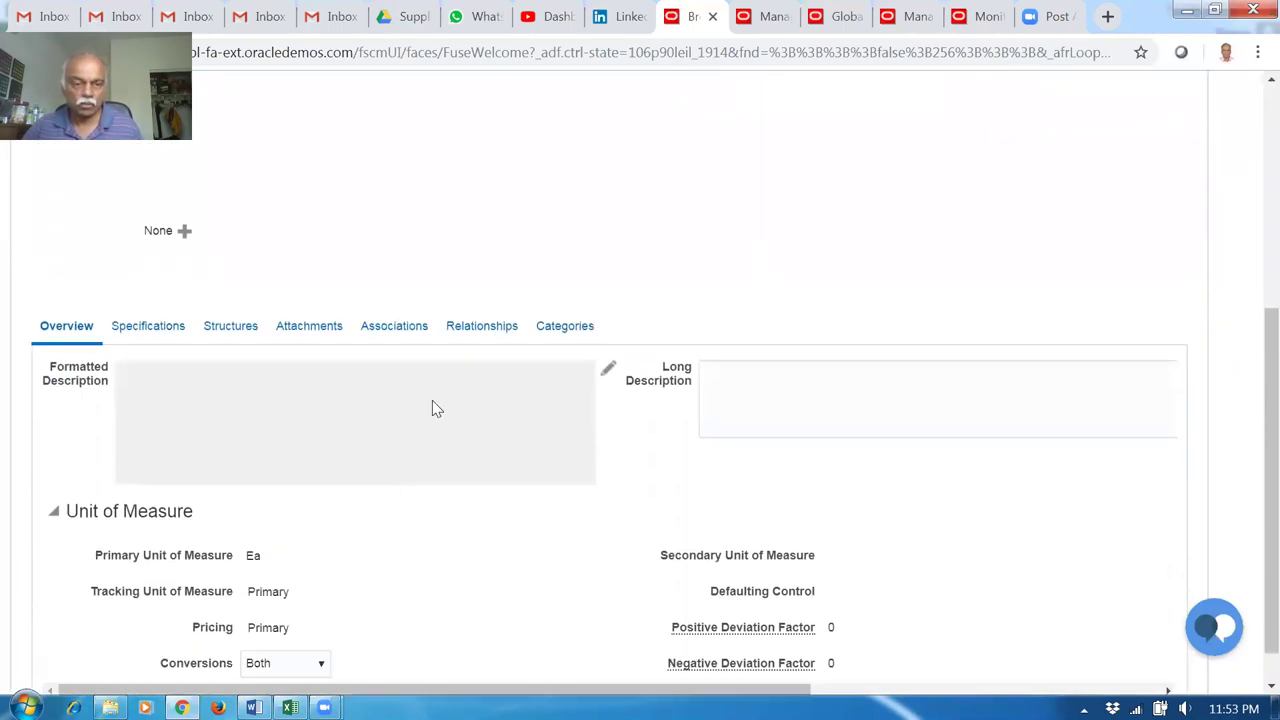
pyautogui.click(557, 332)
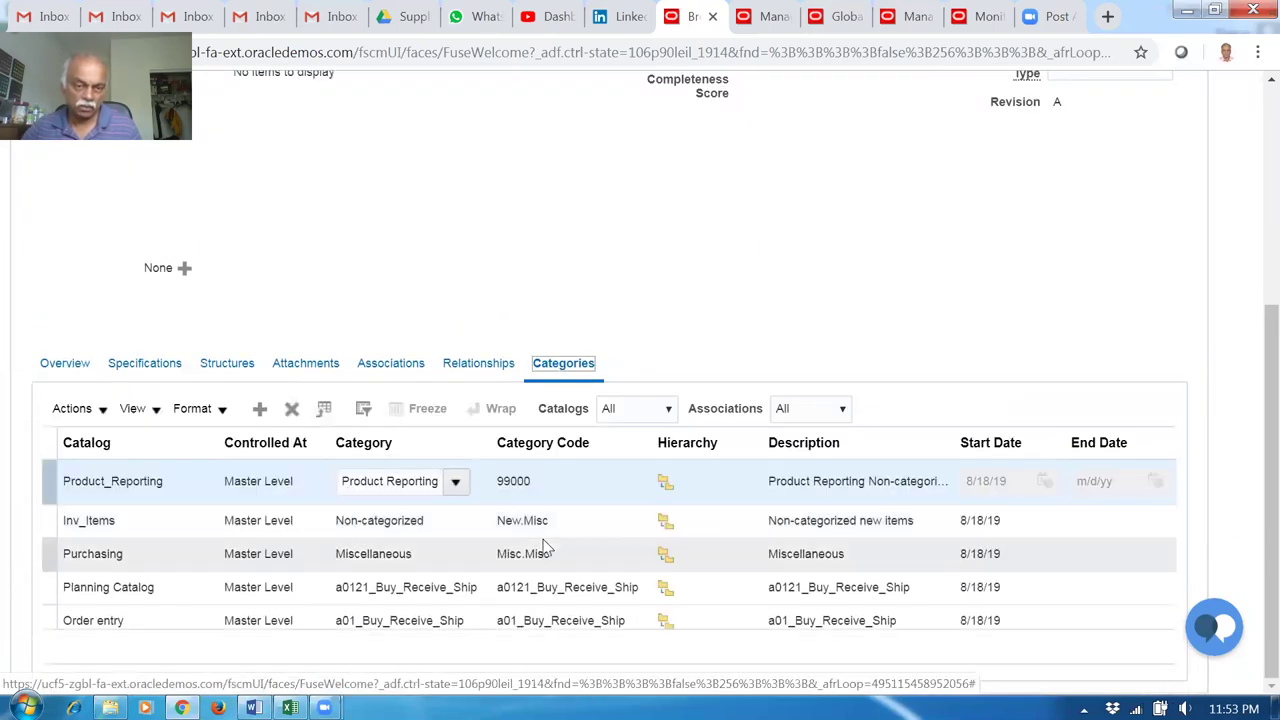
pyautogui.click(163, 578)
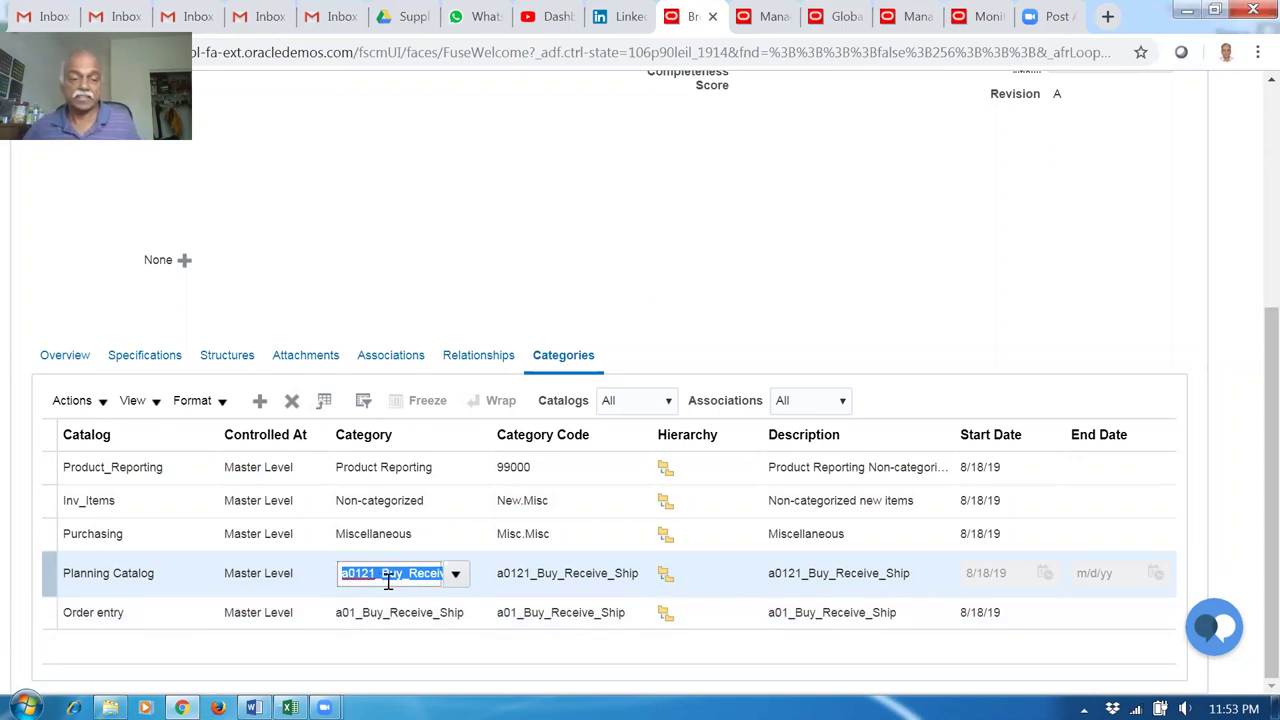
pyautogui.click(772, 308)
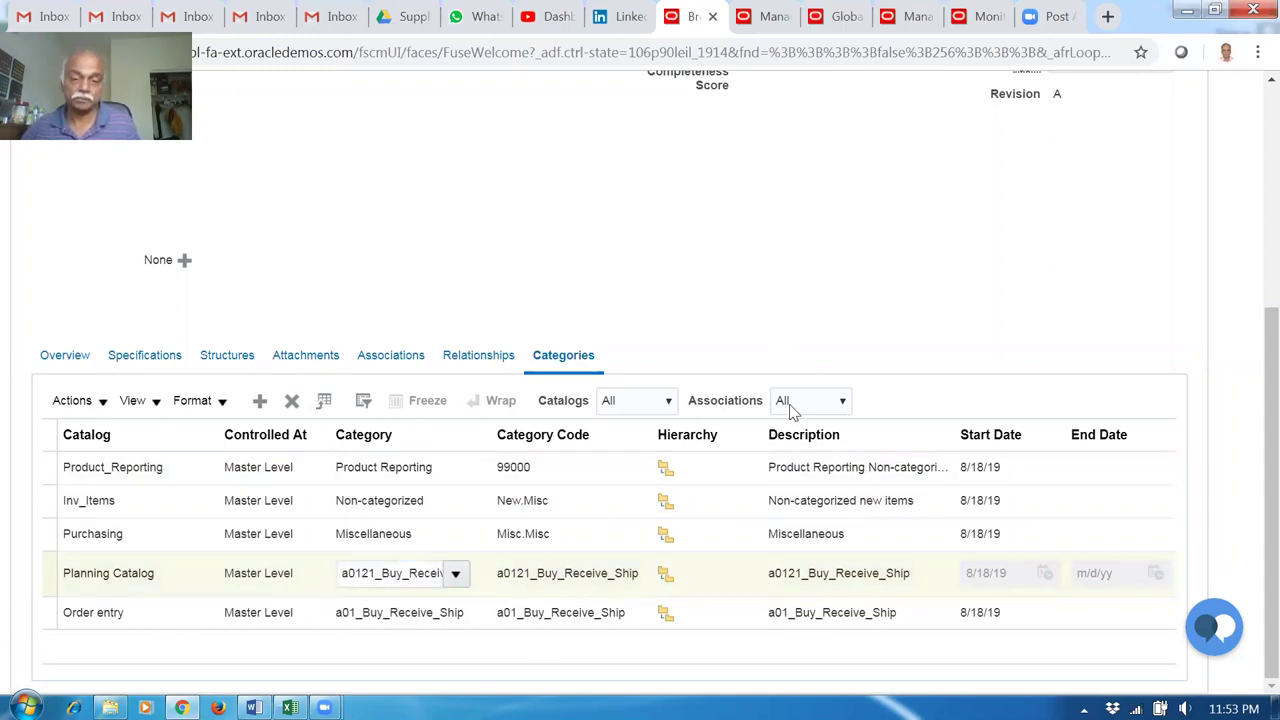
pyautogui.scroll(1, 790, 410)
pyautogui.scroll(-1, 797, 411)
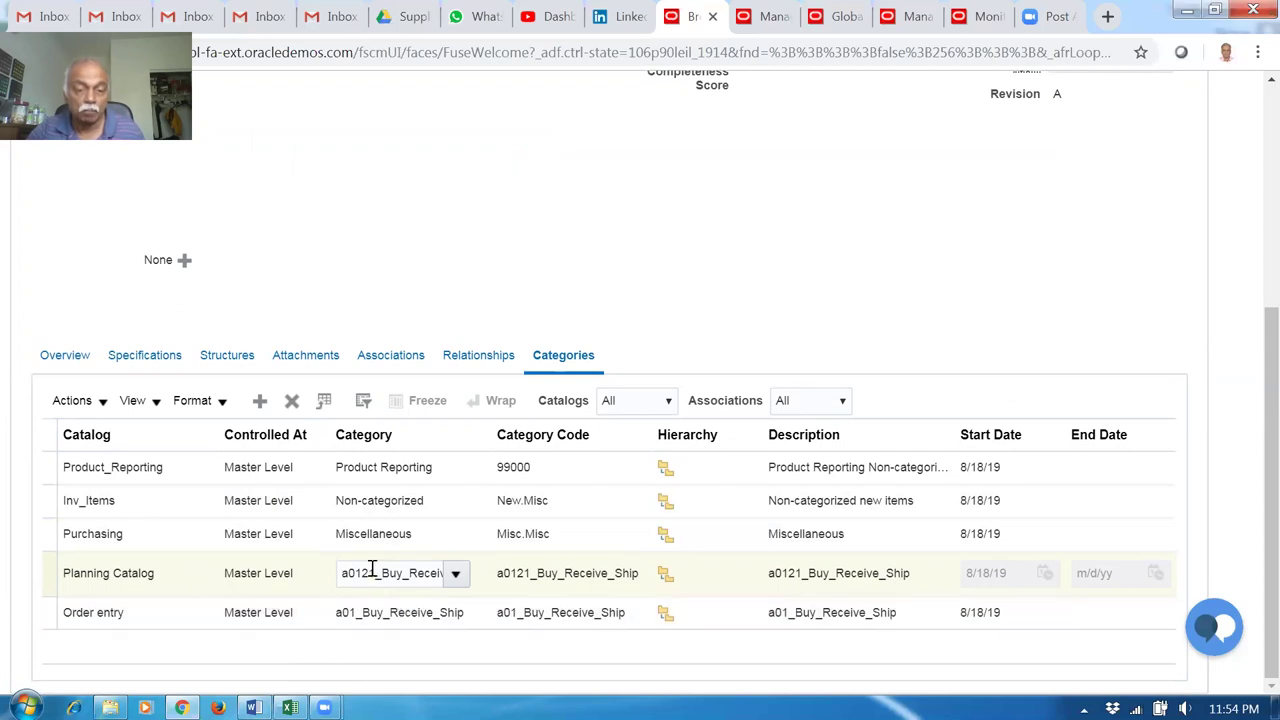
pyautogui.scroll(5, 694, 434)
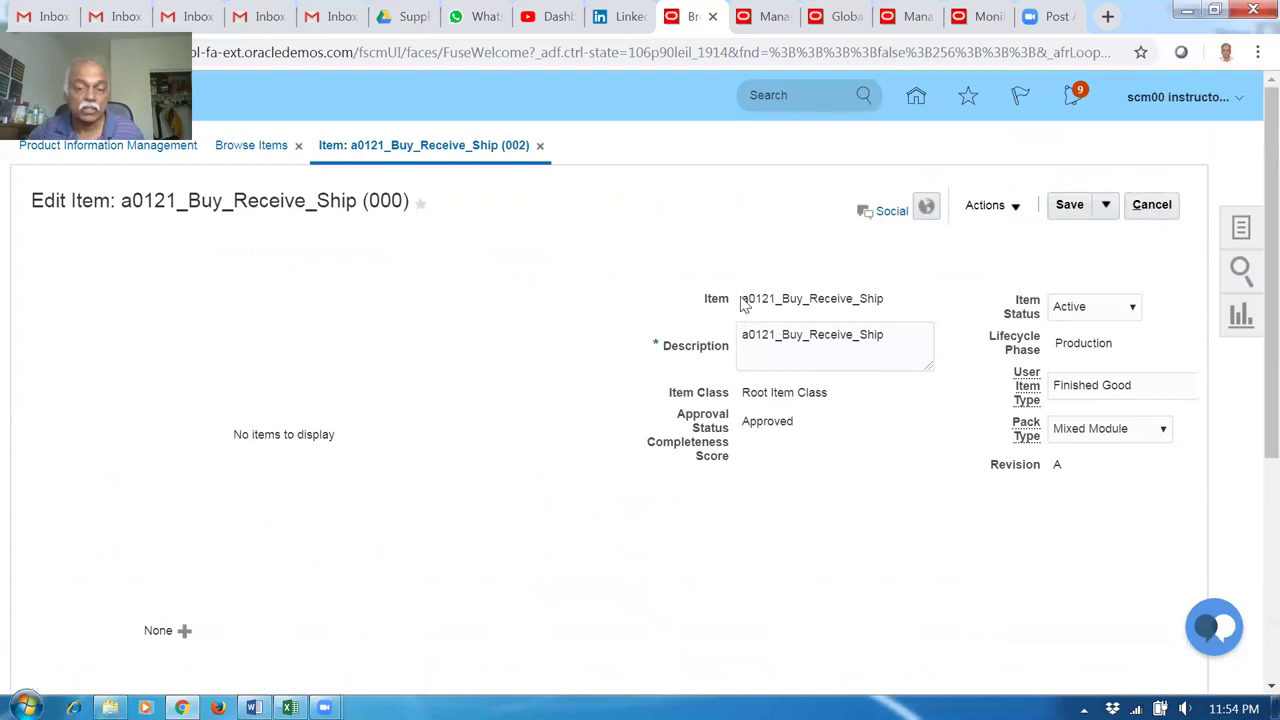
pyautogui.moveTo(744, 298); pyautogui.dragTo(890, 308)
pyautogui.click(1153, 206)
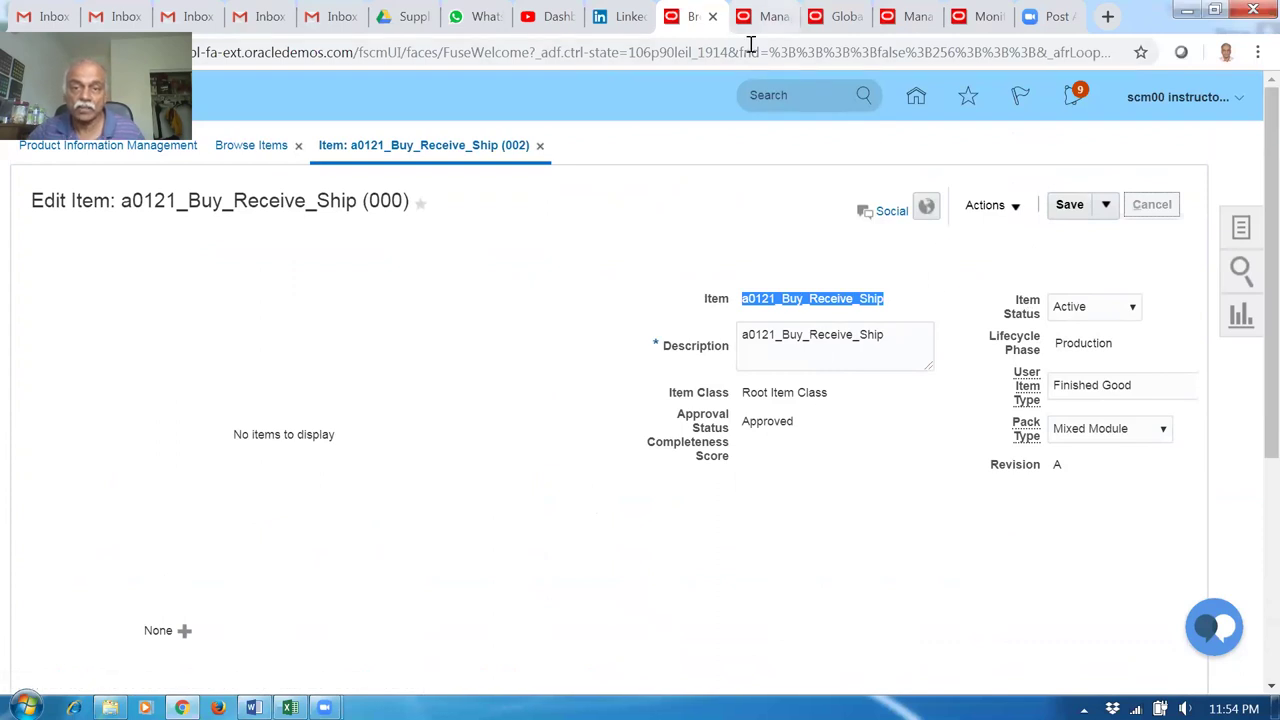
# Switch to the Manage ATP Rules page and search for rules named a01
pyautogui.click(770, 16)
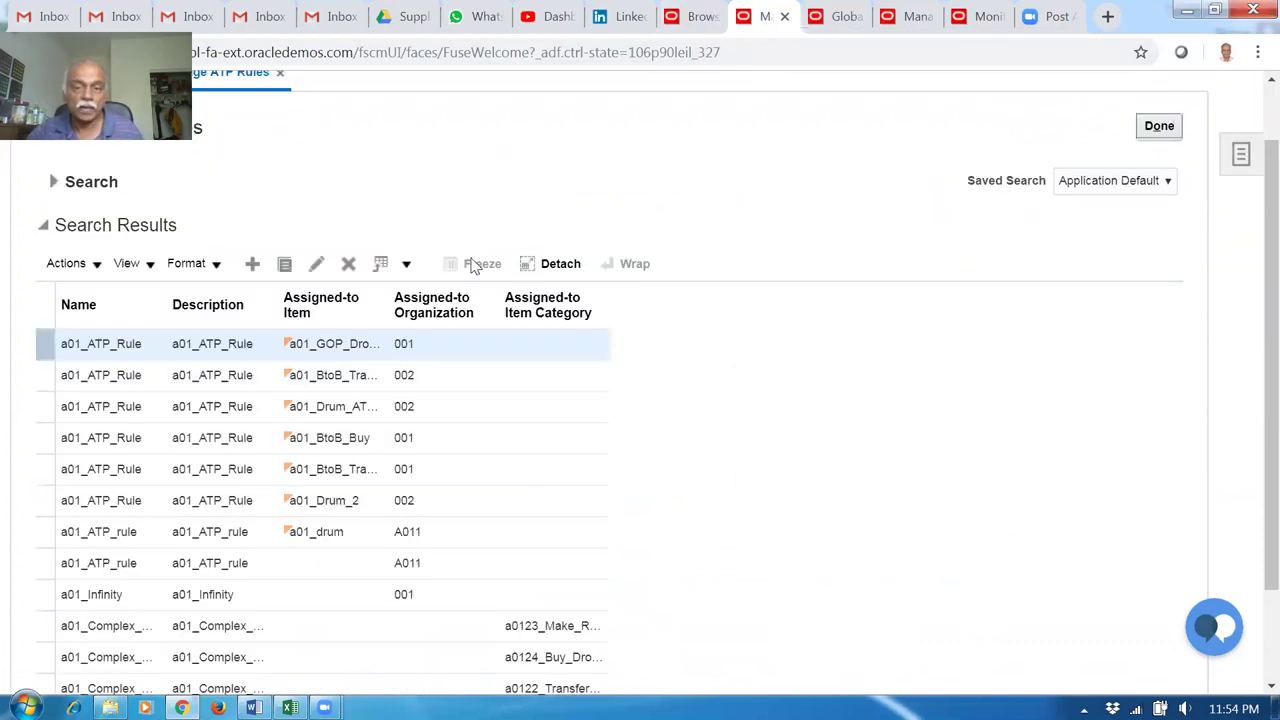
pyautogui.scroll(1, 432, 285)
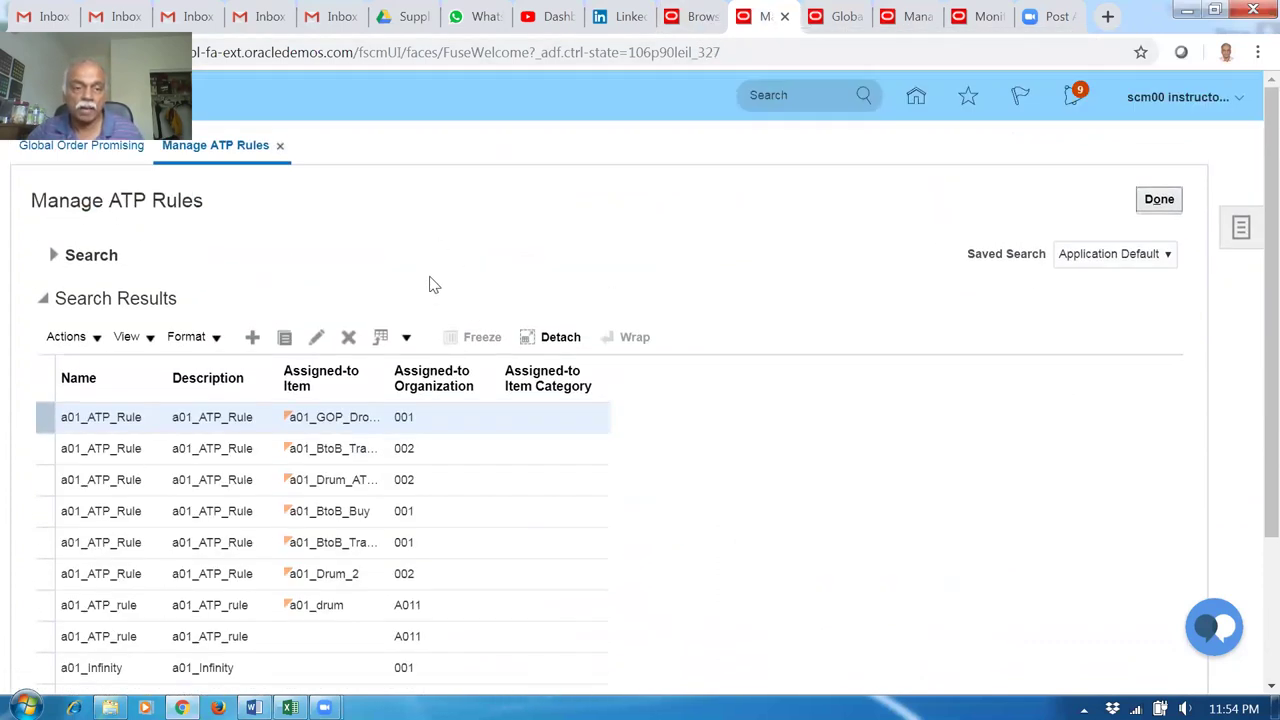
pyautogui.click(52, 255)
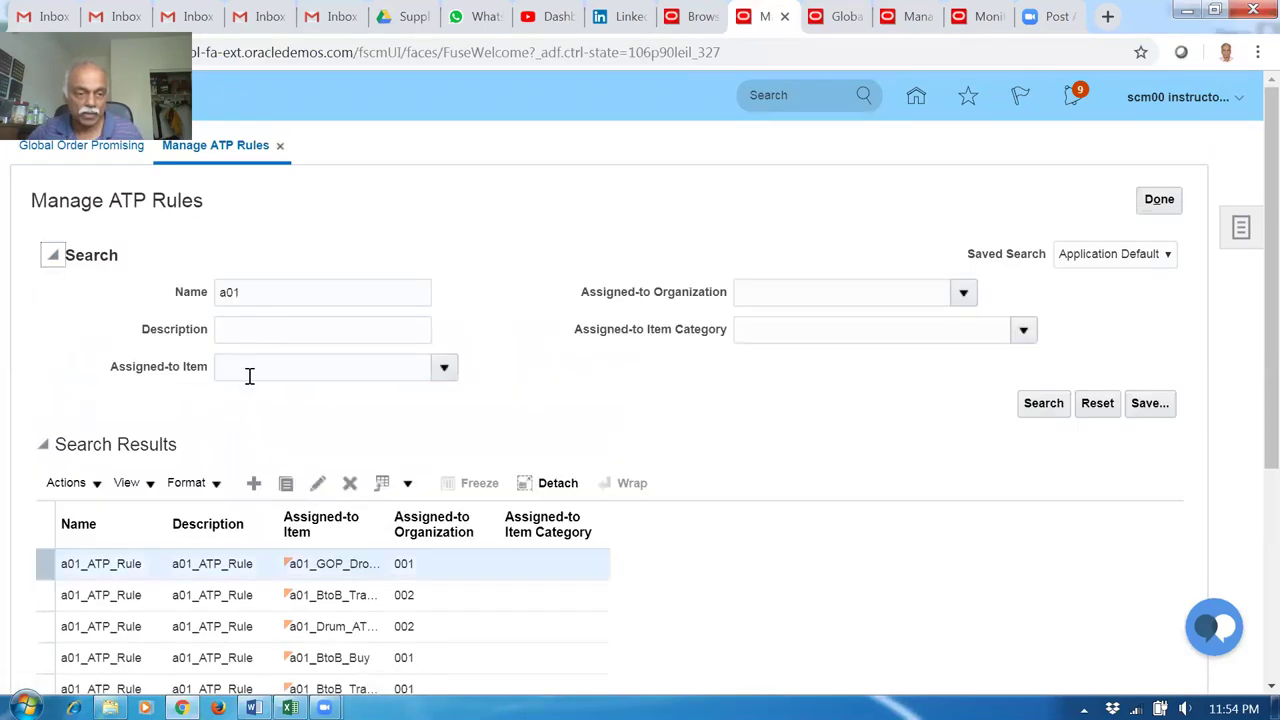
pyautogui.click(1040, 403)
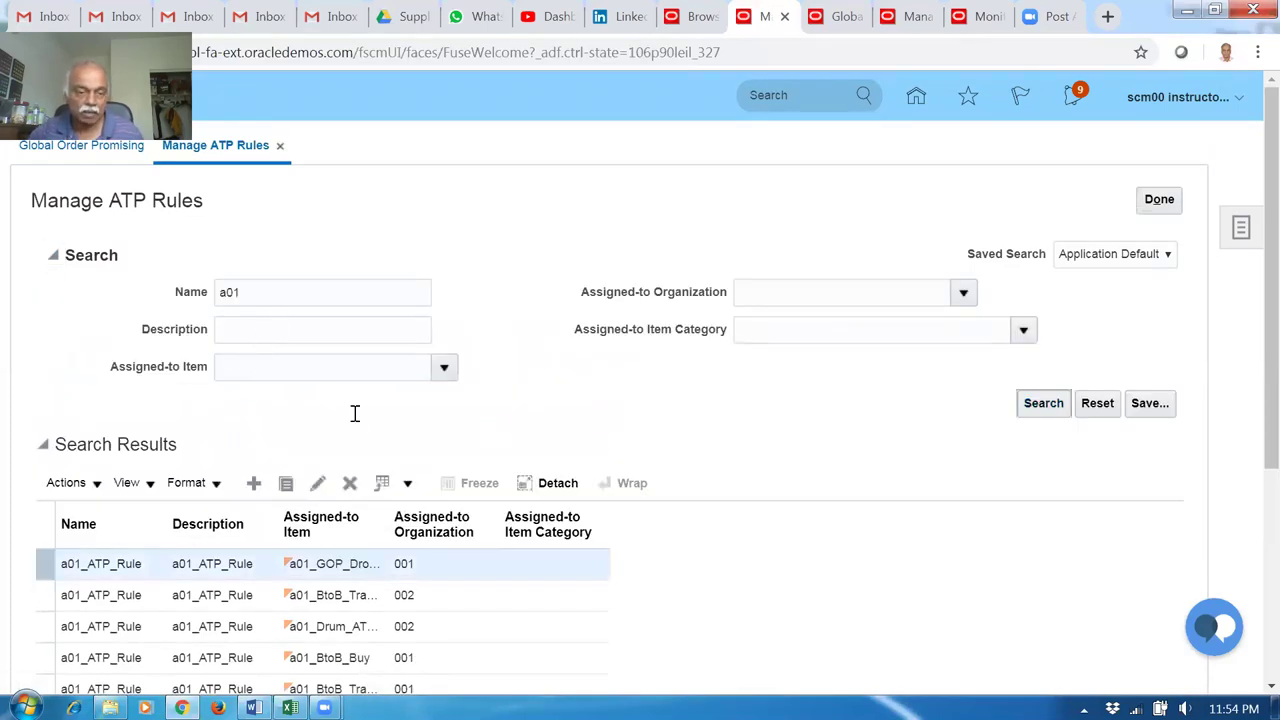
pyautogui.scroll(-2, 350, 420)
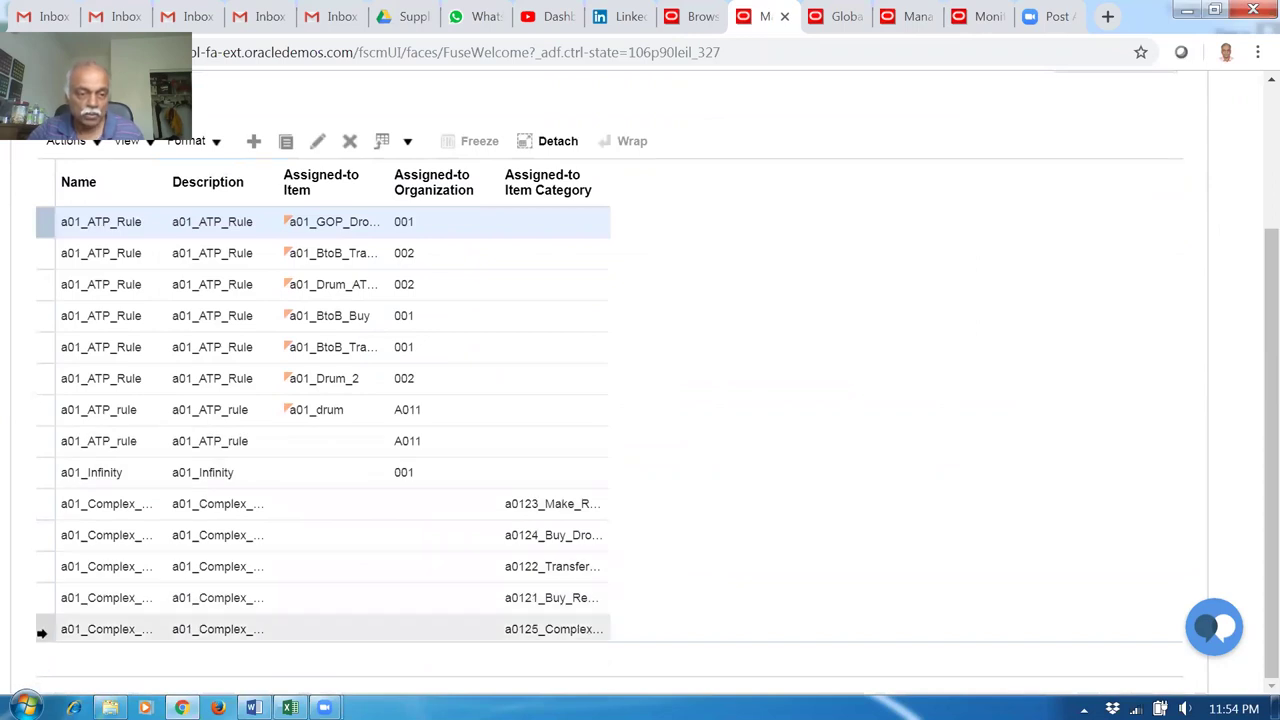
# Open the a01_Complex_GOP rule assigned to category a0125_Complex_GOP, review its category assignments, and go to its ATP rule criteria
pyautogui.click(40, 628)
pyautogui.click(317, 142)
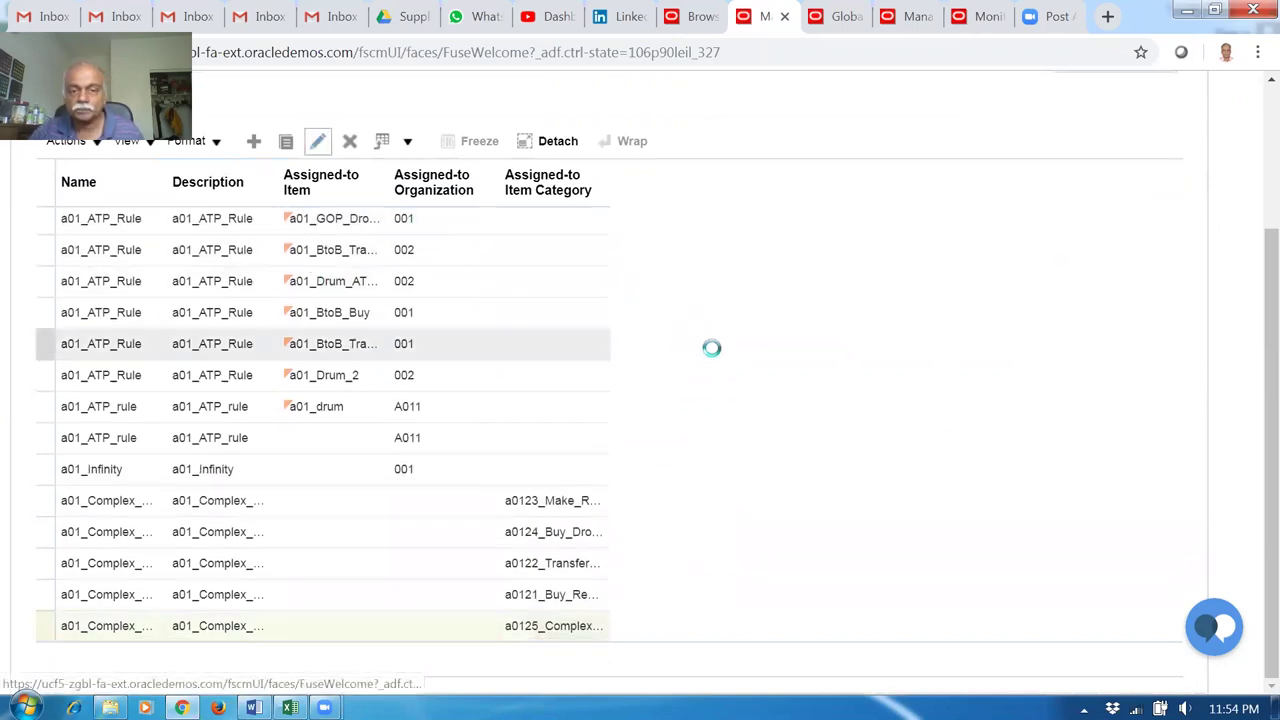
pyautogui.scroll(-2, 680, 364)
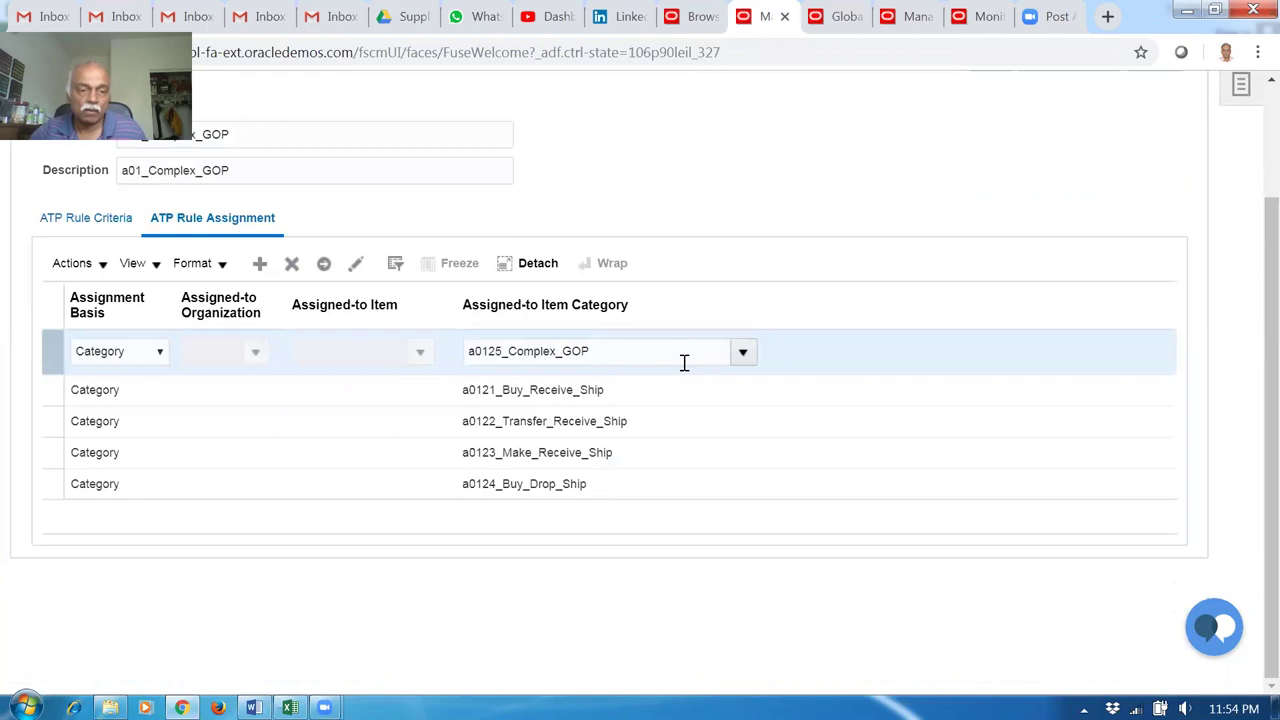
pyautogui.click(86, 217)
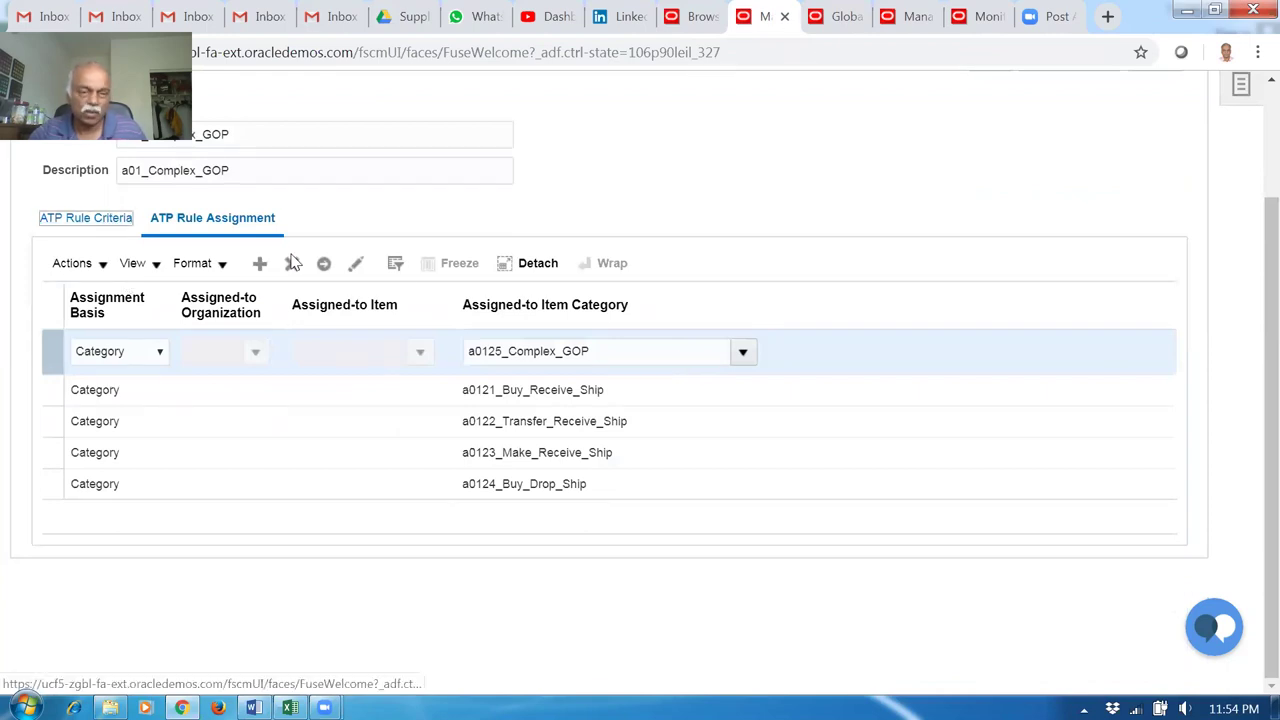
# Examine the a01_Complex_GOP rule's promising attributes, supply and demand types, and time fence definitions
pyautogui.scroll(-3, 656, 339)
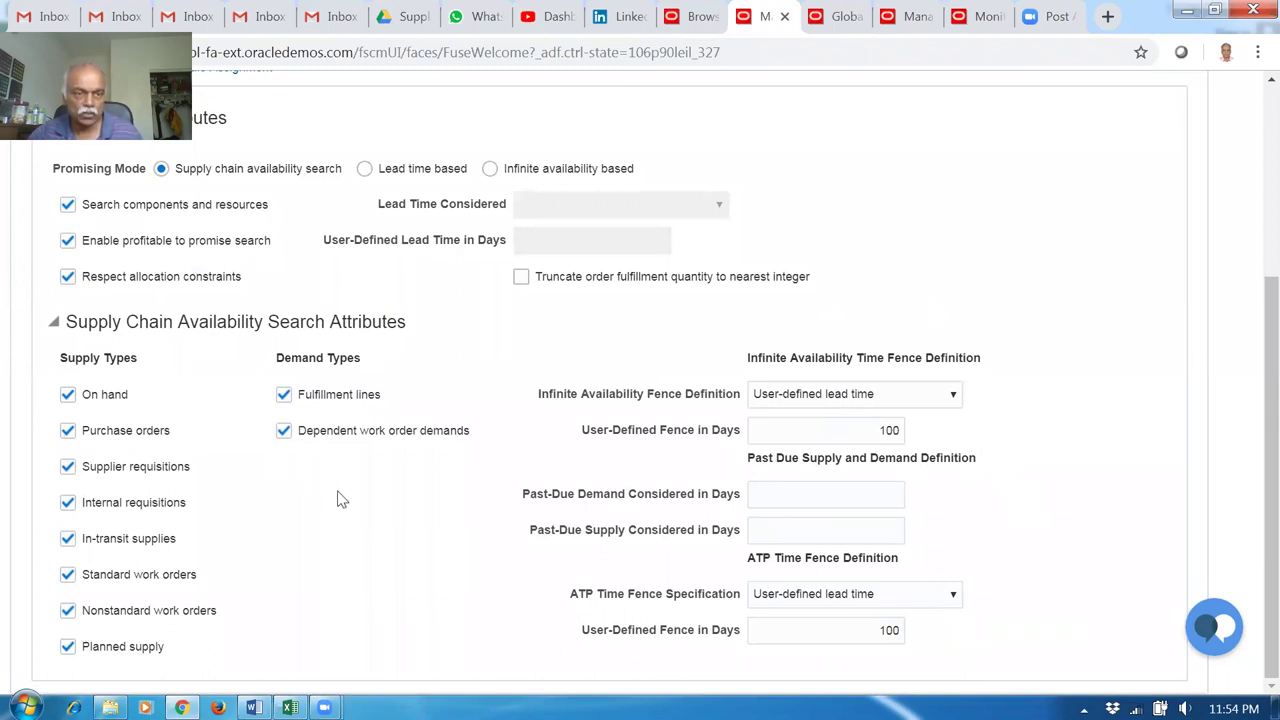
pyautogui.scroll(2, 340, 499)
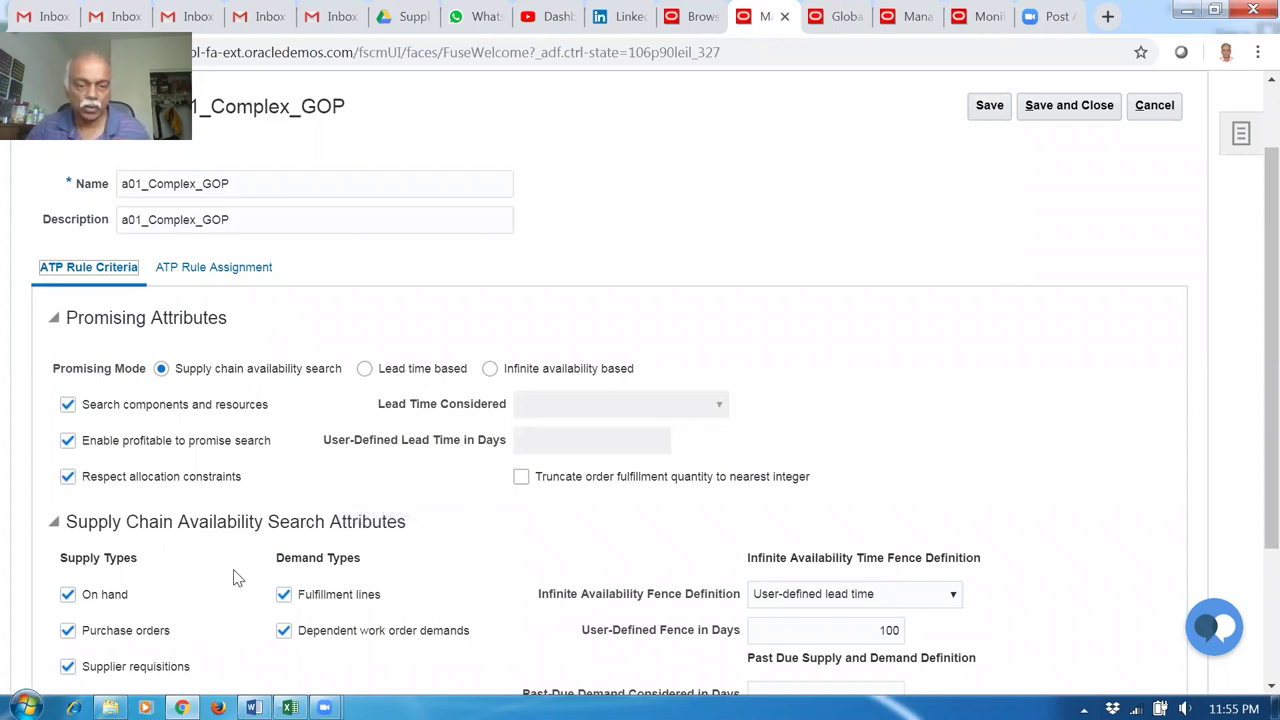
pyautogui.scroll(-2, 237, 578)
# Return to the rule's ATP rule assignments and review the available assignment basis options for category a0125_Complex_GOP without changing them
pyautogui.scroll(3, 237, 578)
pyautogui.click(213, 361)
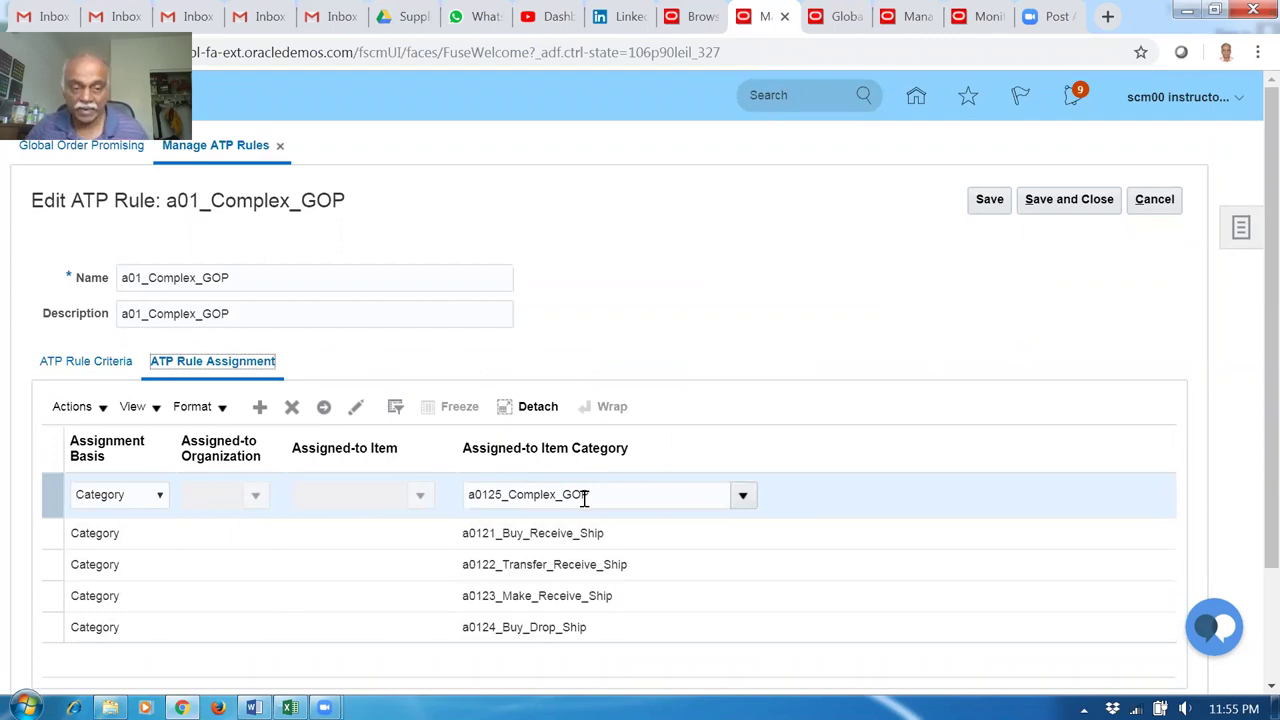
pyautogui.click(115, 497)
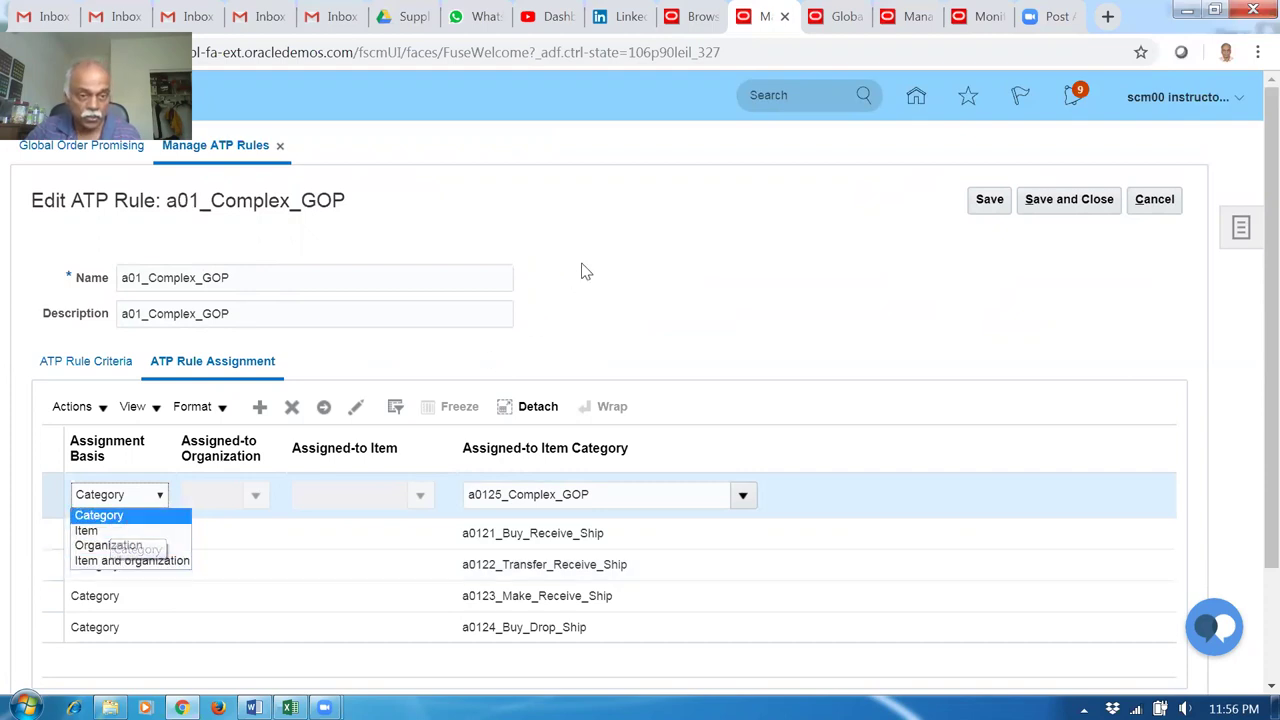
pyautogui.click(660, 258)
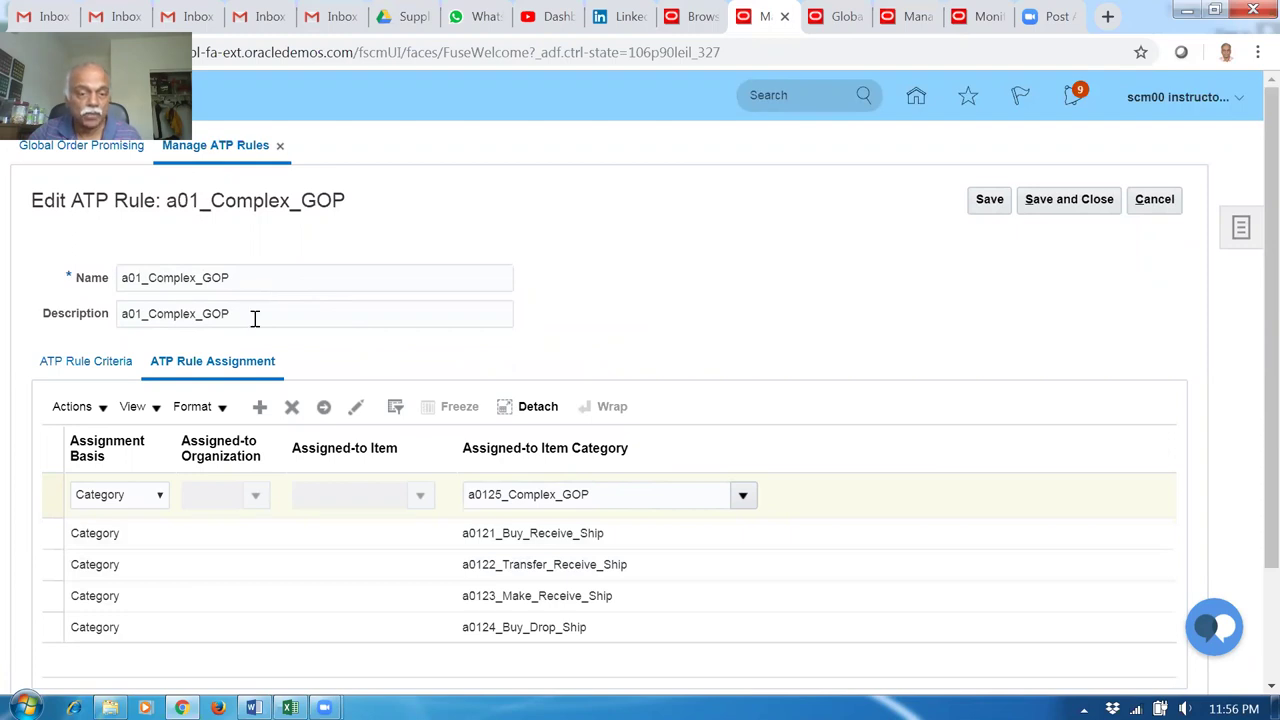
# Open the Manage Sourcing Rules task from Global Order Promising and search for sourcing rules named a01
pyautogui.click(848, 18)
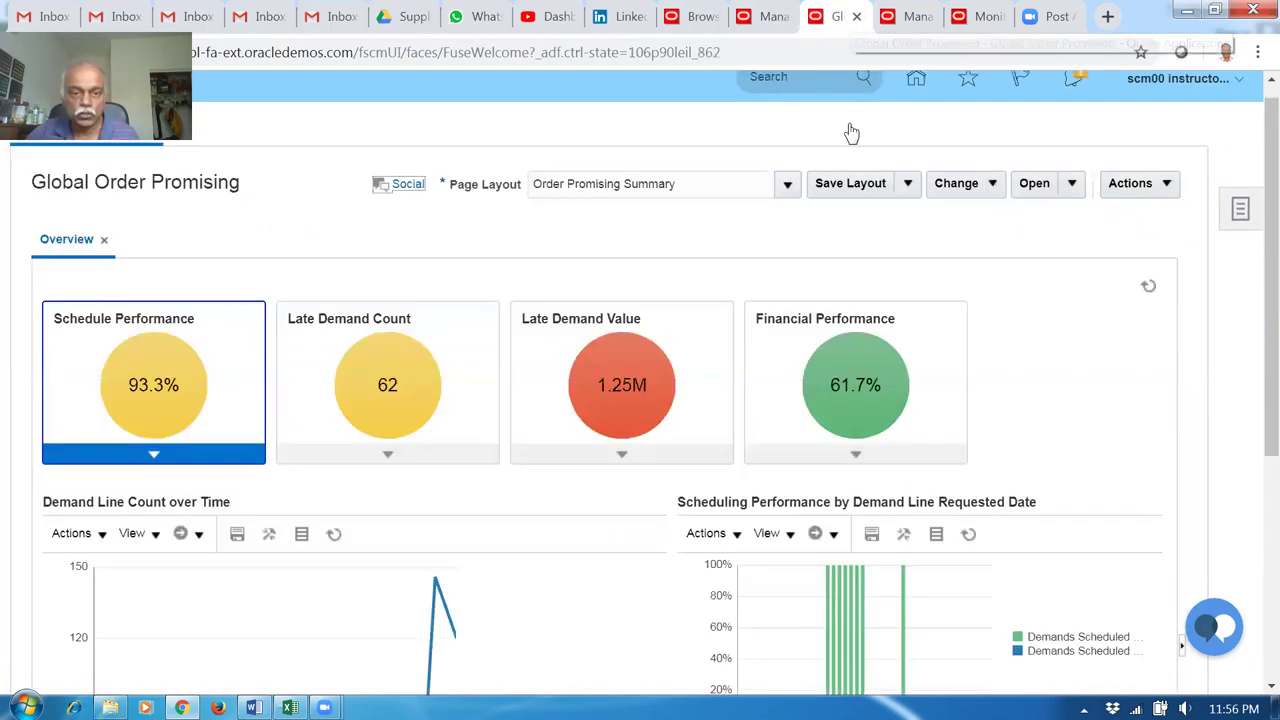
pyautogui.click(1241, 211)
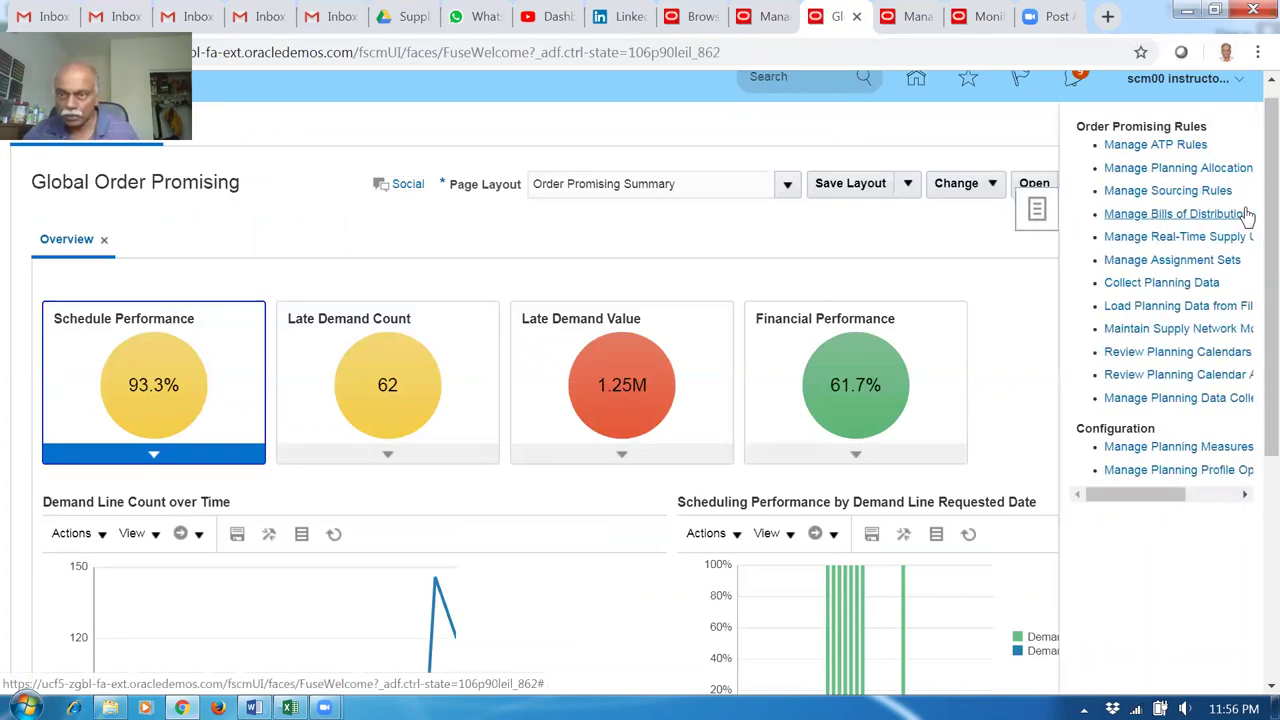
pyautogui.click(1195, 190)
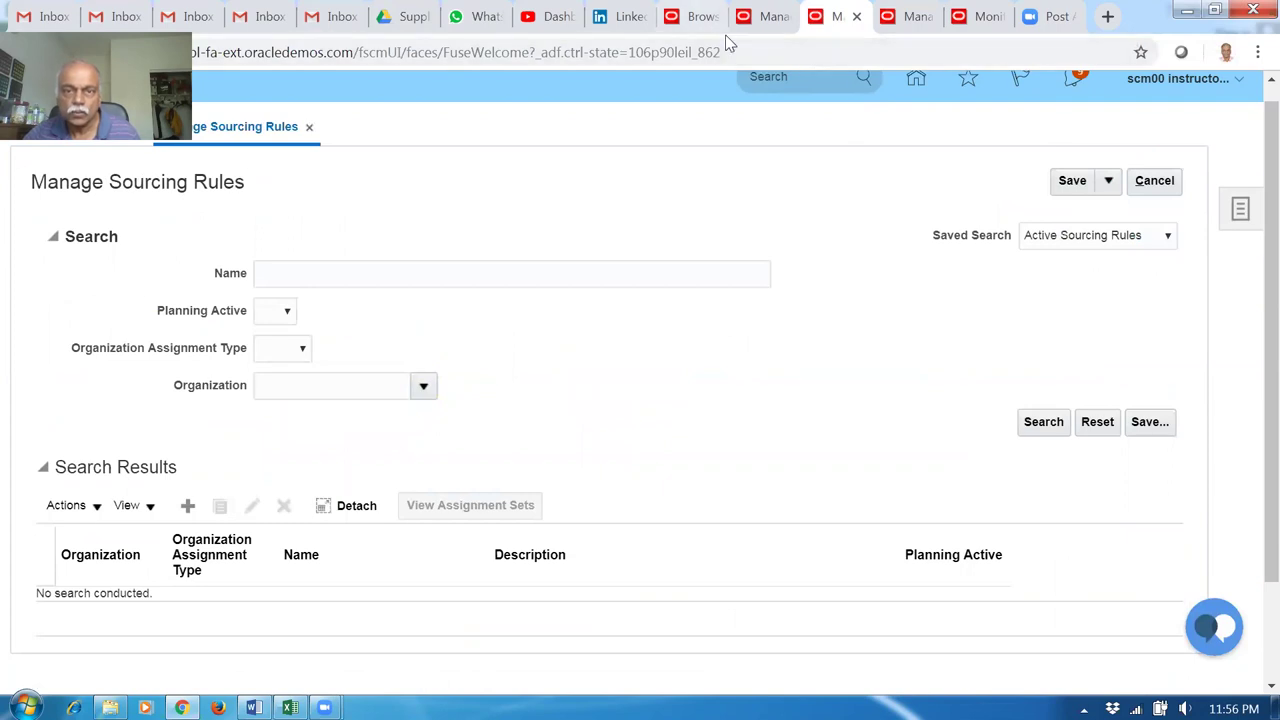
pyautogui.click(700, 17)
pyautogui.click(840, 16)
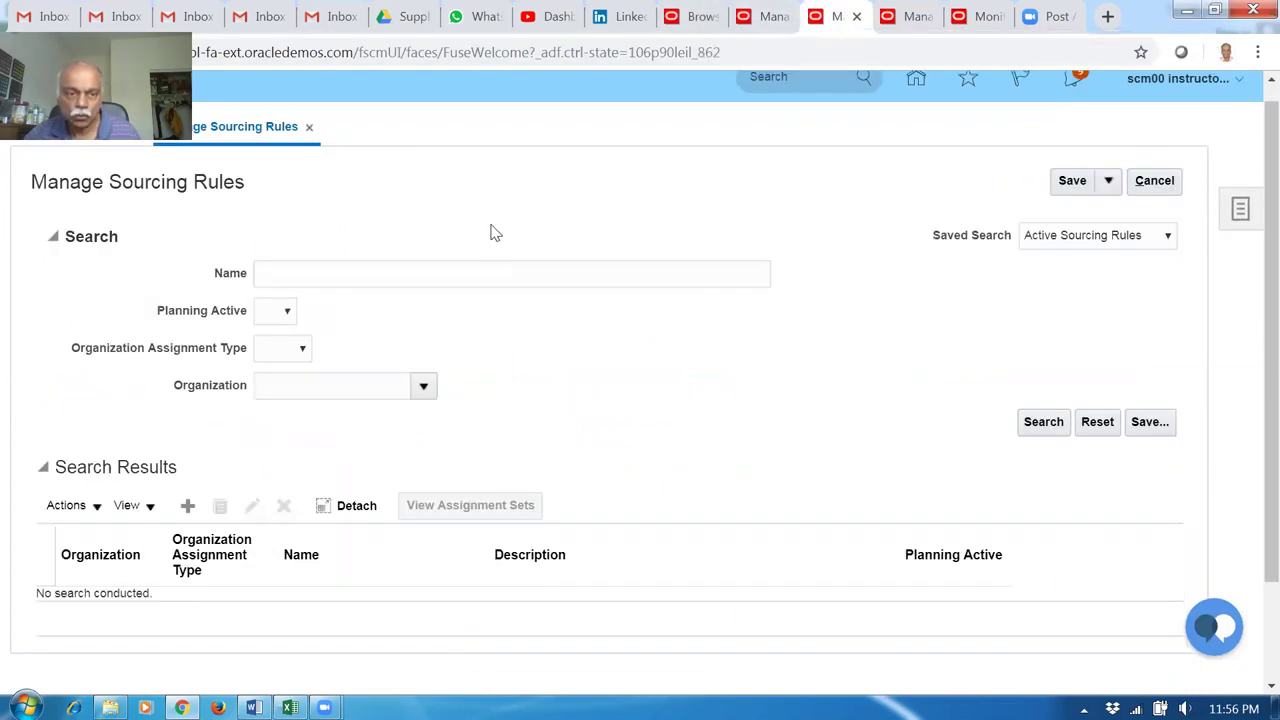
pyautogui.click(466, 272)
pyautogui.write('a01')
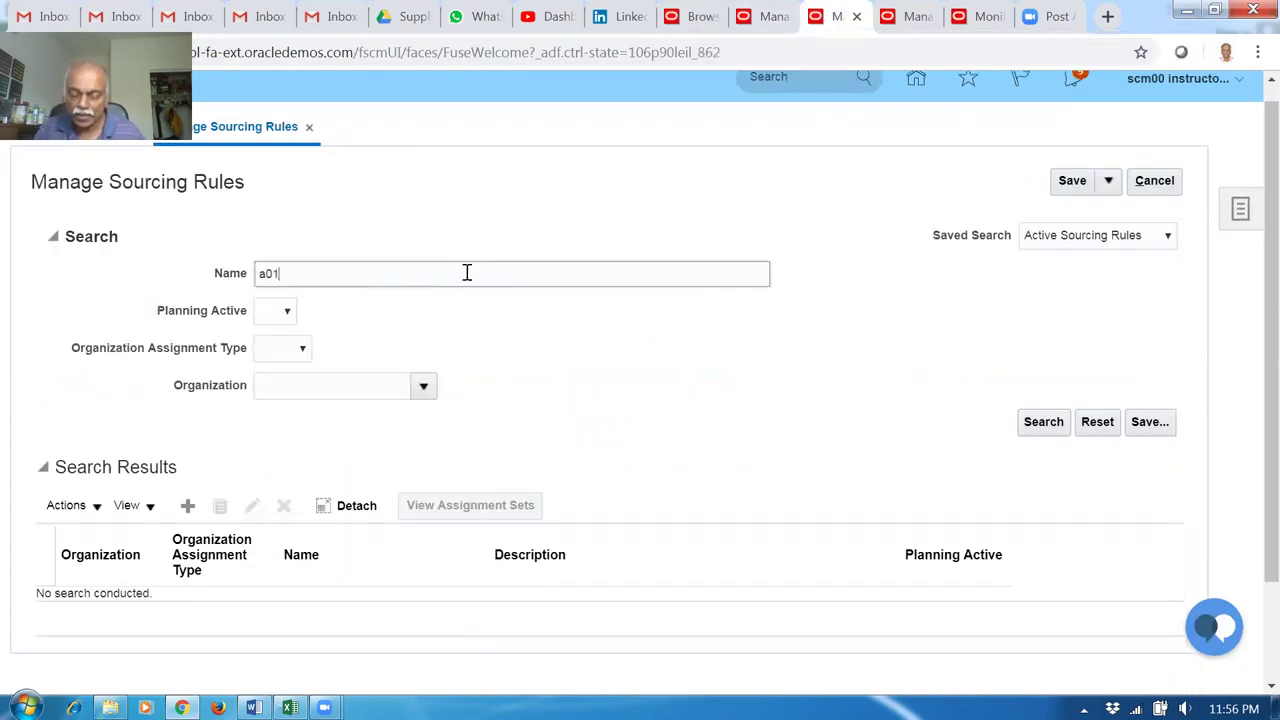
pyautogui.press('Return')
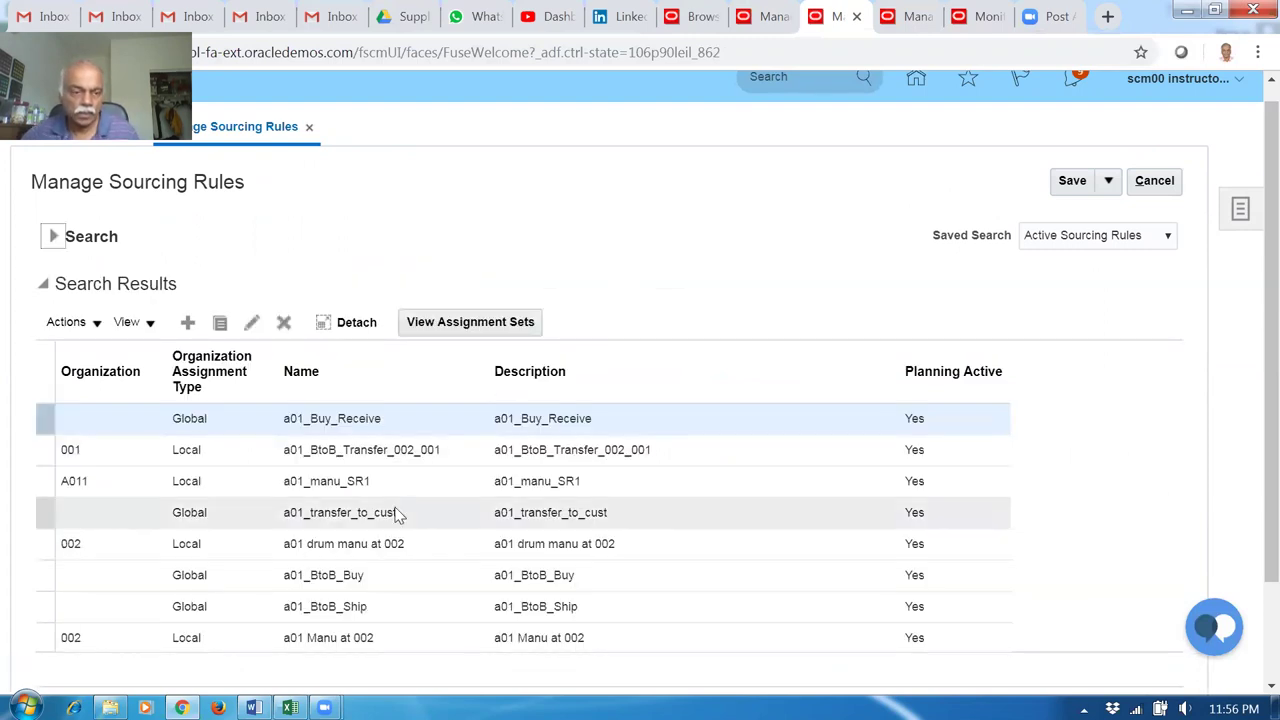
# Open the global sourcing rule a01_Buy_Receive, examine its buy-from source and full supplier name, and close it without saving
pyautogui.click(414, 425)
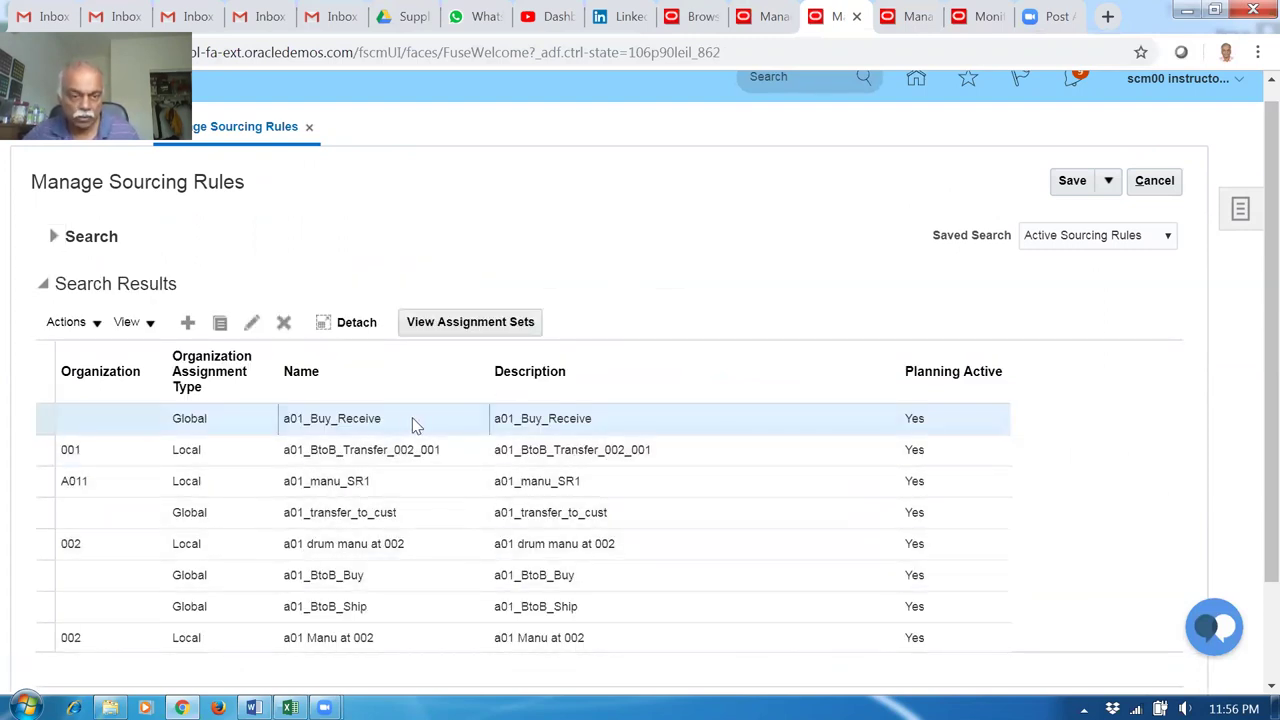
pyautogui.click(251, 322)
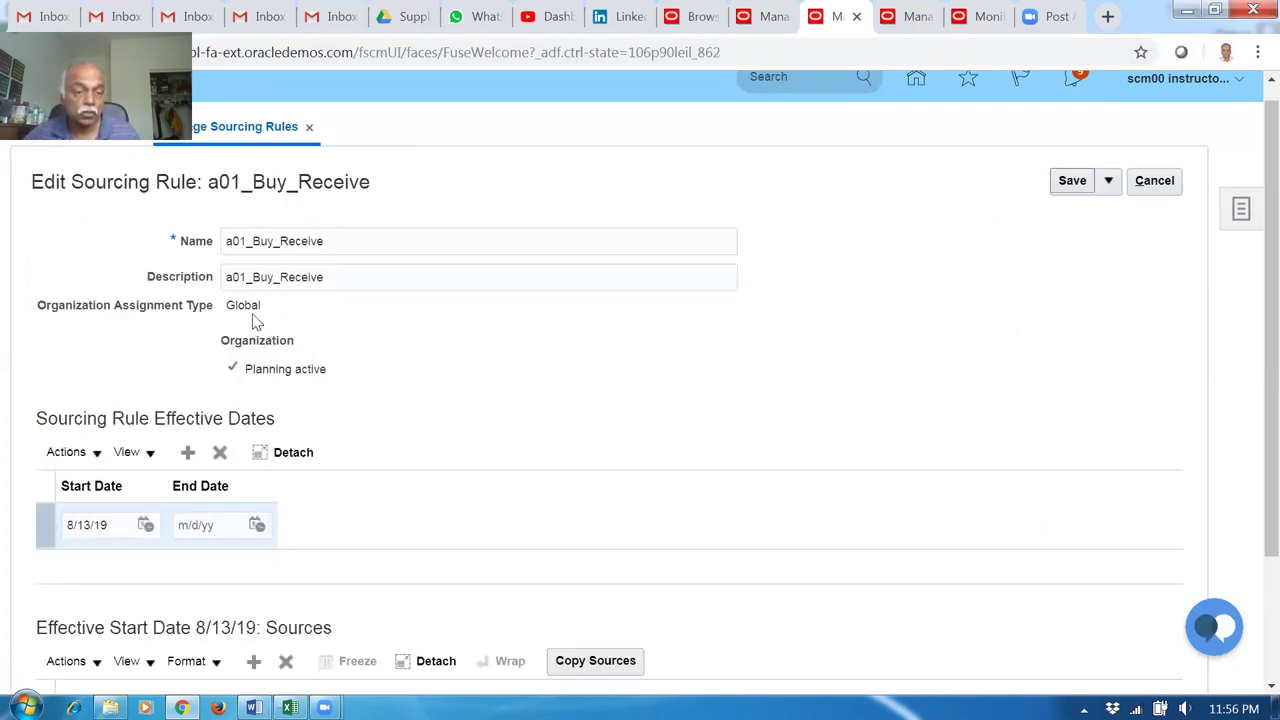
pyautogui.scroll(-3, 294, 363)
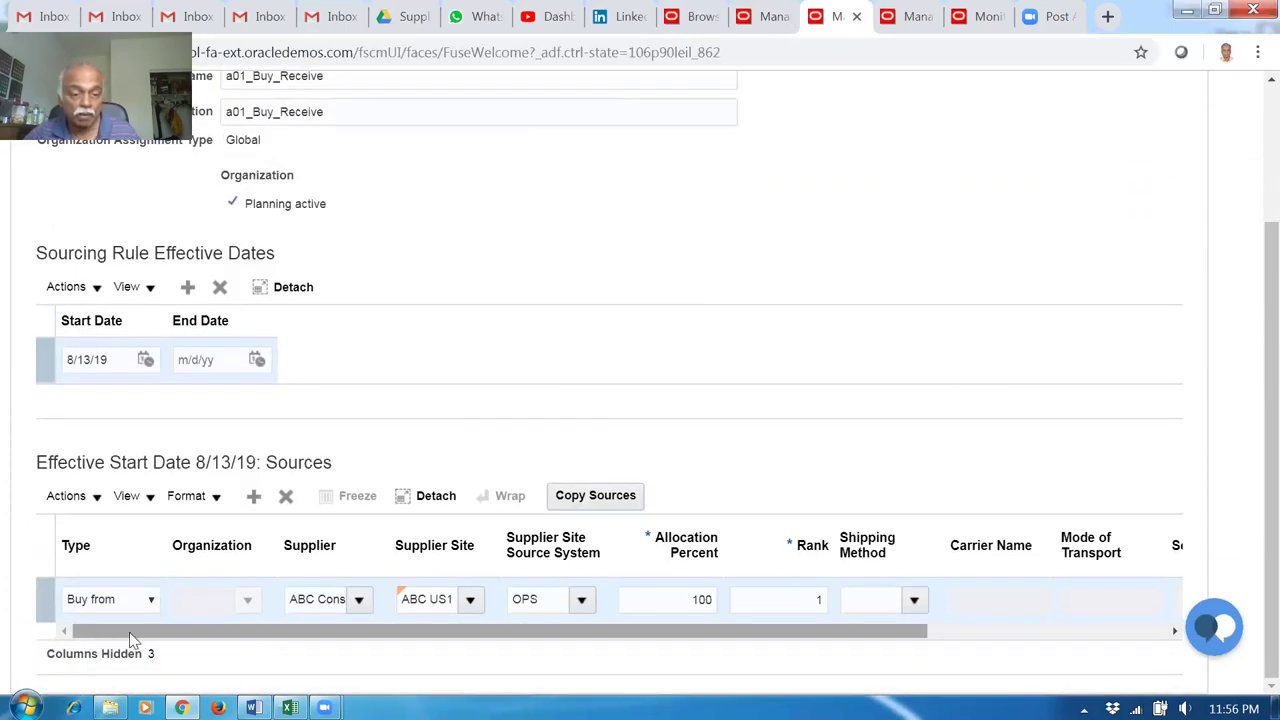
pyautogui.click(313, 604)
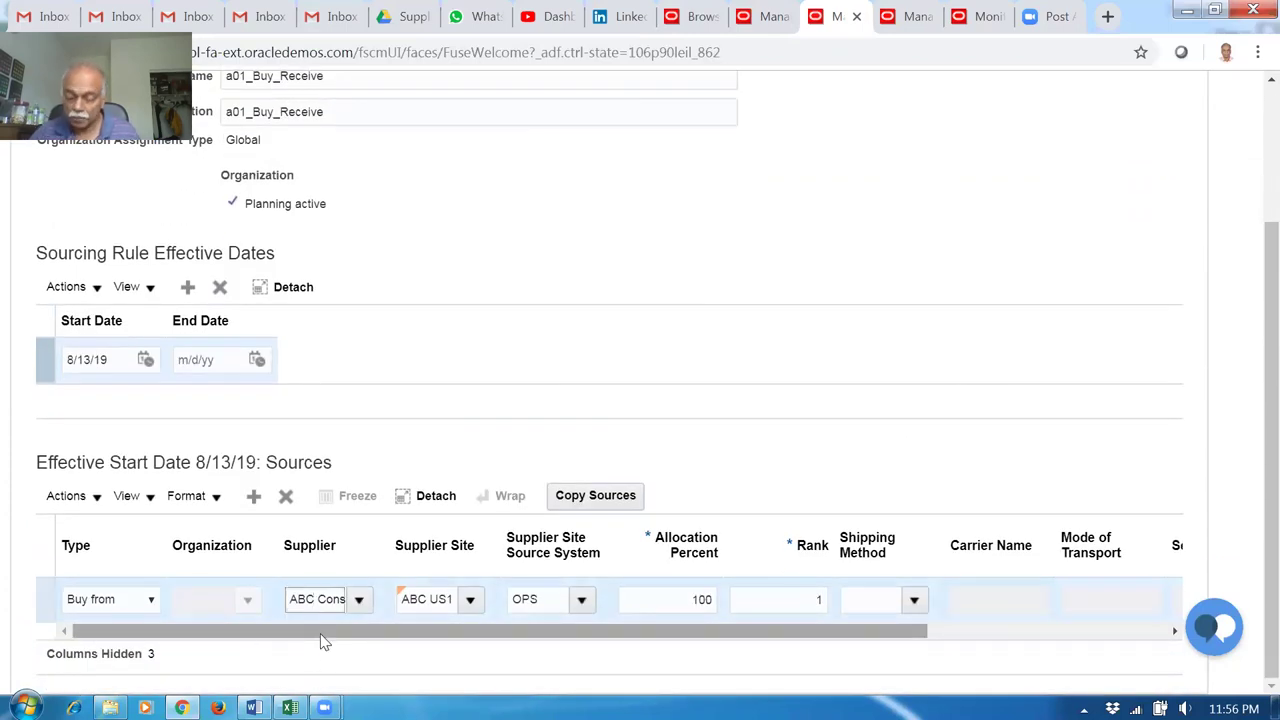
pyautogui.press('End')
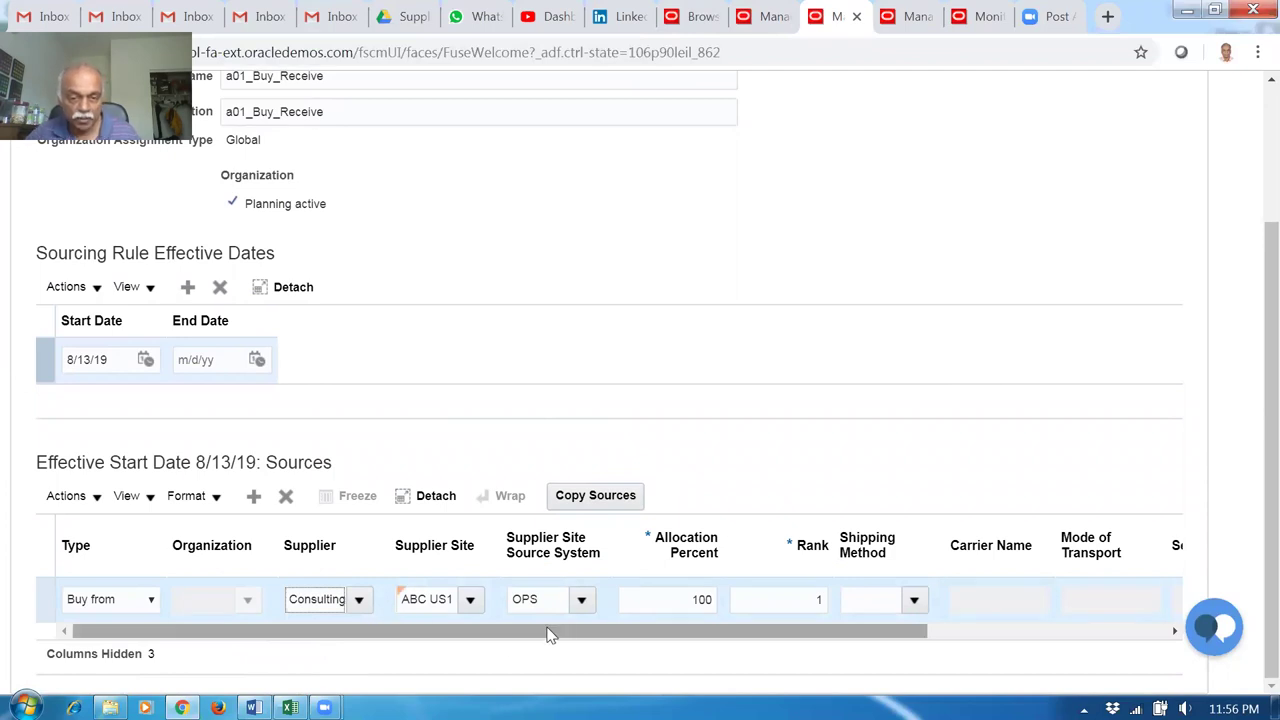
pyautogui.scroll(3, 775, 403)
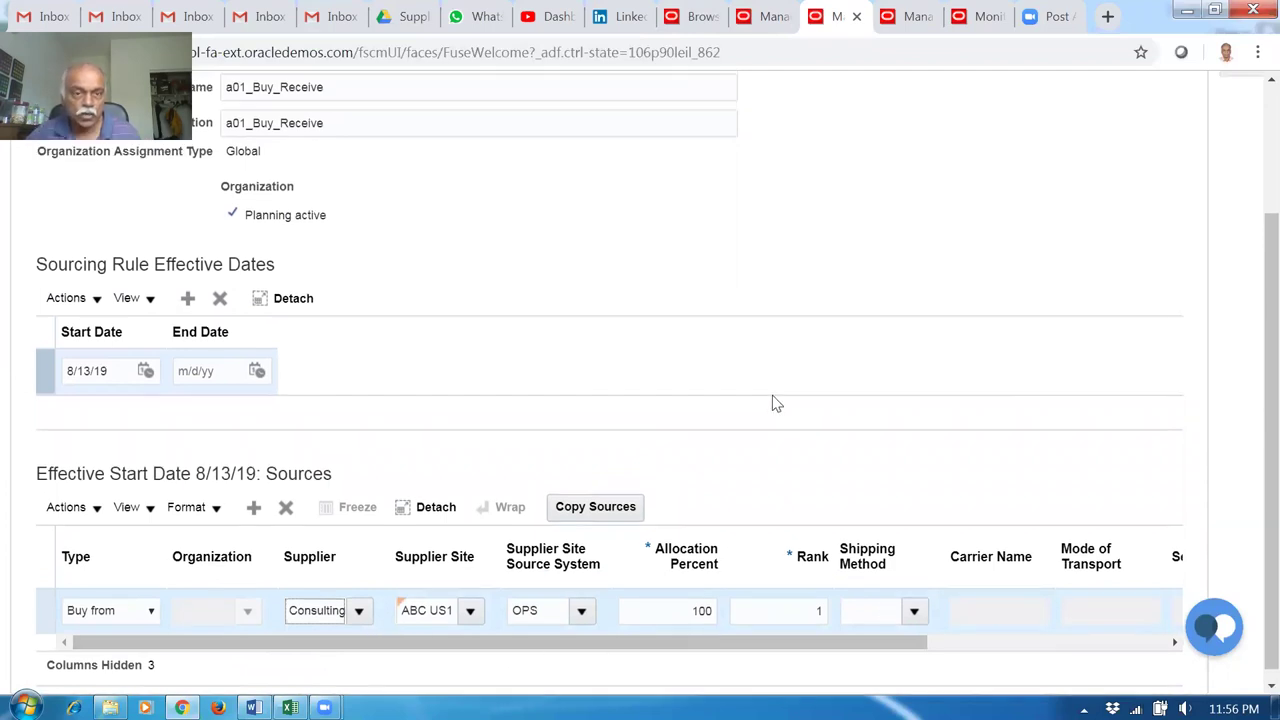
pyautogui.click(1154, 199)
# Switch to the Complex GOP Demo Items workbook in Excel and review item a0121_Buy_Receive_Ship's category, make/buy, organization, sourcing rule type and assignment set
pyautogui.hotkey('alt', 'Tab')
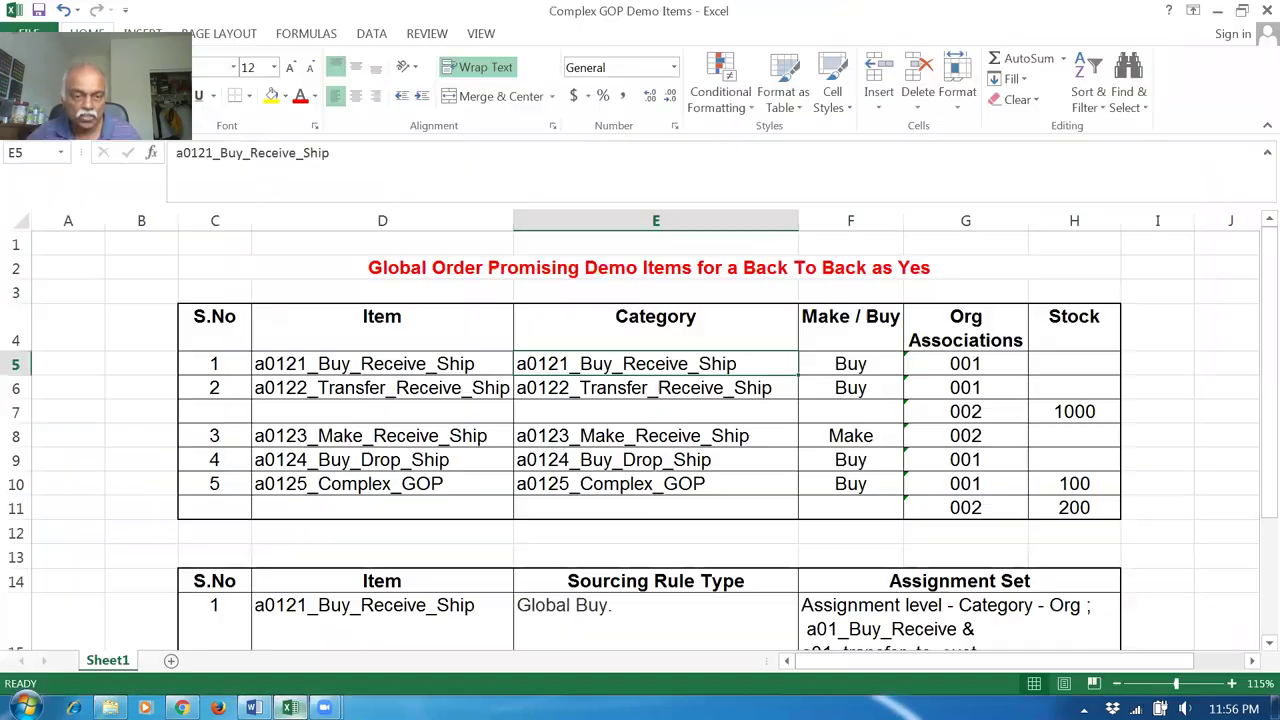
pyautogui.click(366, 371)
pyautogui.click(583, 364)
pyautogui.click(832, 366)
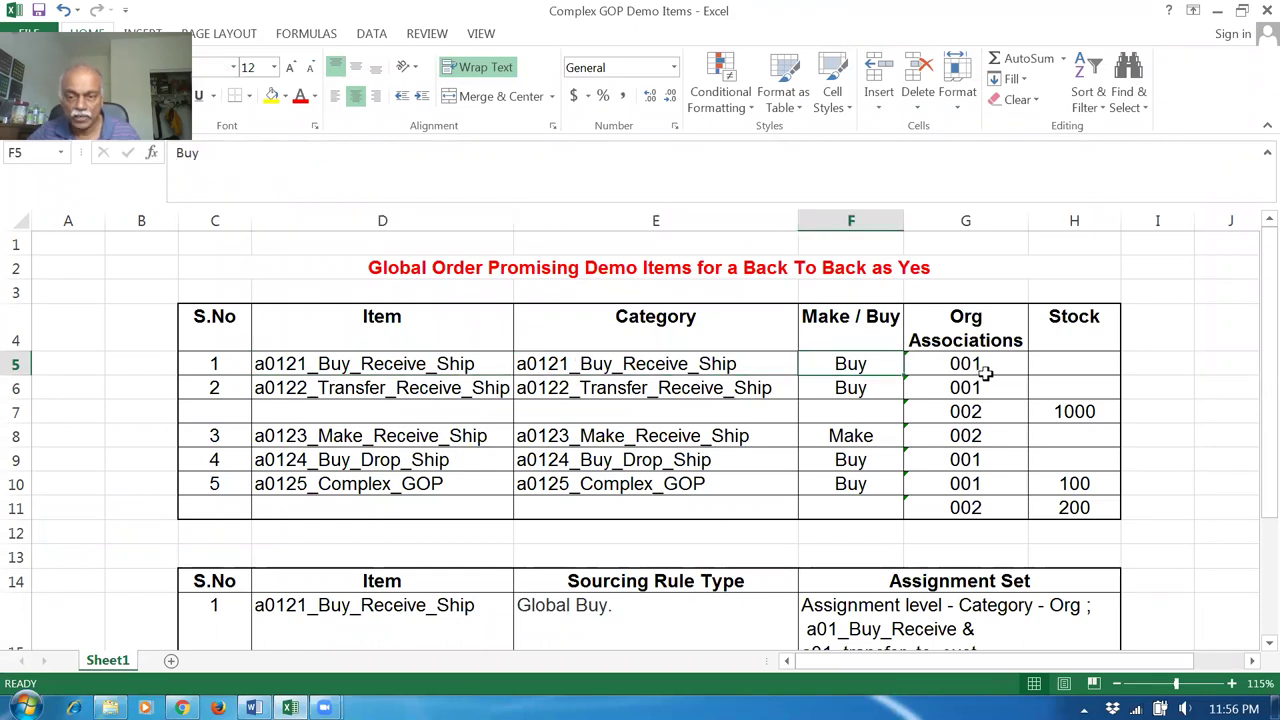
pyautogui.click(978, 366)
pyautogui.scroll(-1, 845, 495)
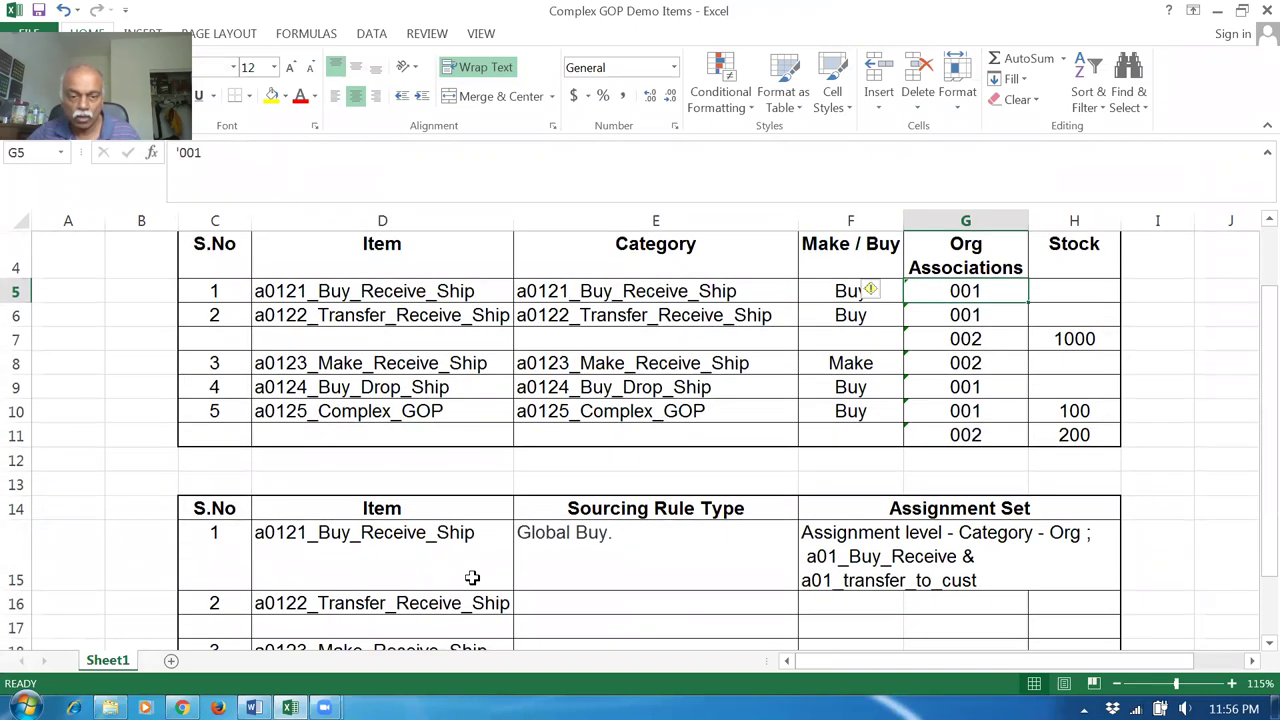
pyautogui.click(348, 560)
pyautogui.click(624, 562)
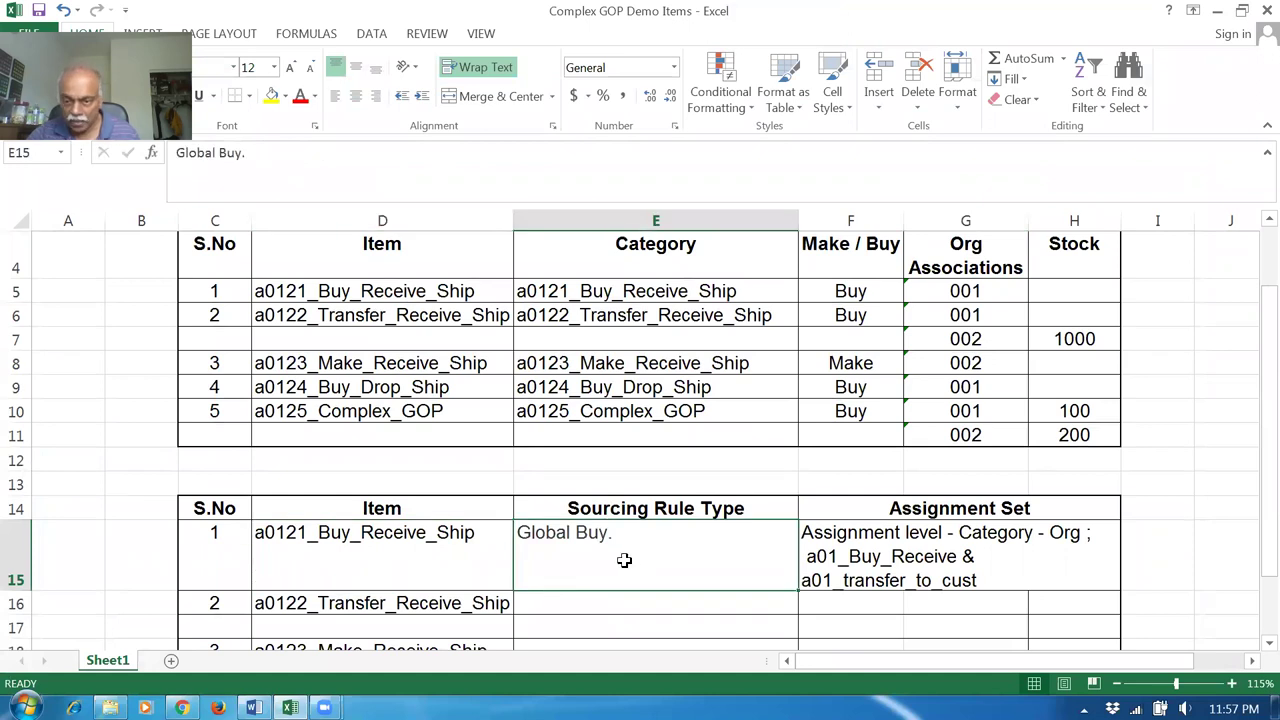
pyautogui.click(898, 510)
pyautogui.click(908, 555)
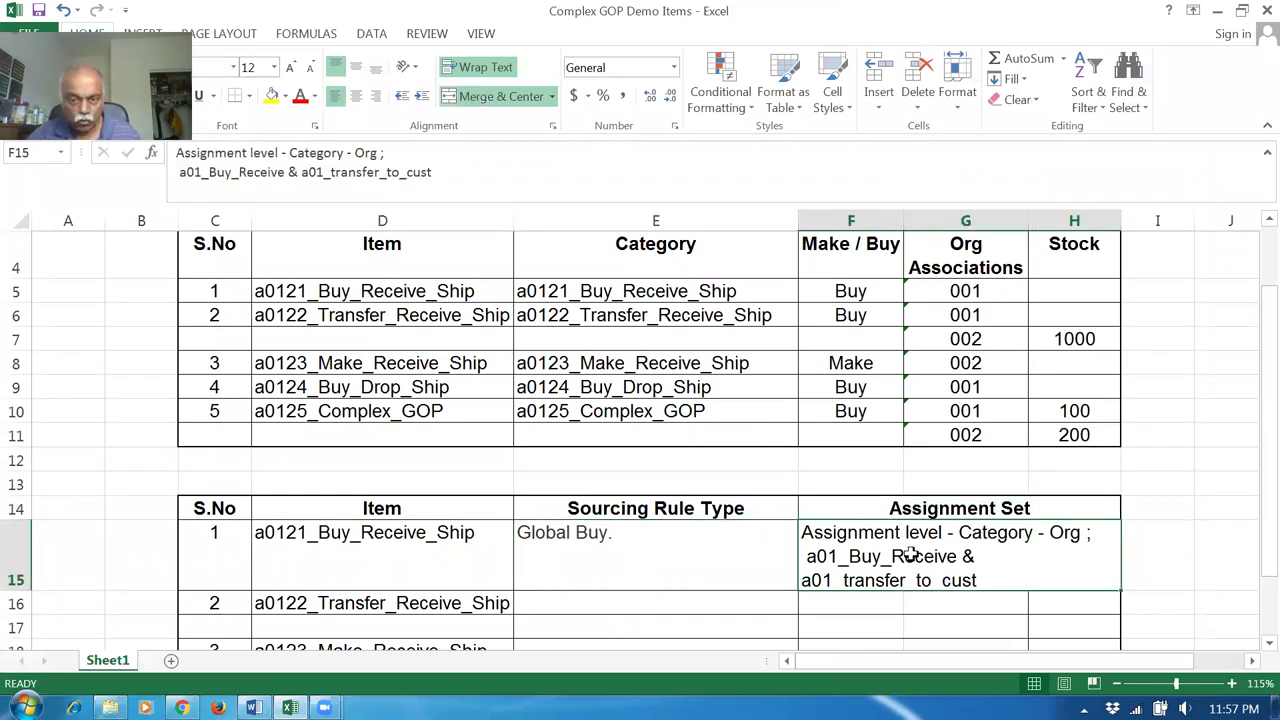
# Switch back to Chrome, go to the Manage Assignment Sets page, and search for assignment sets named a01
pyautogui.hotkey('alt', 'Tab')
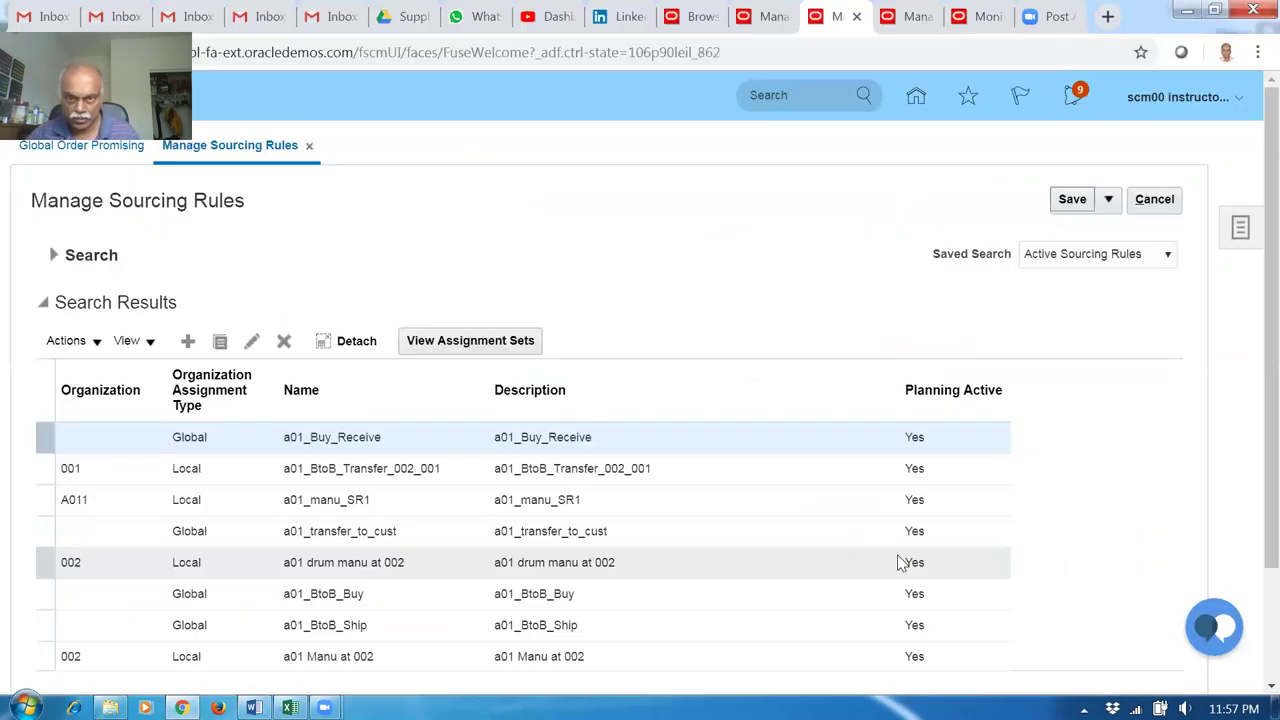
pyautogui.click(914, 17)
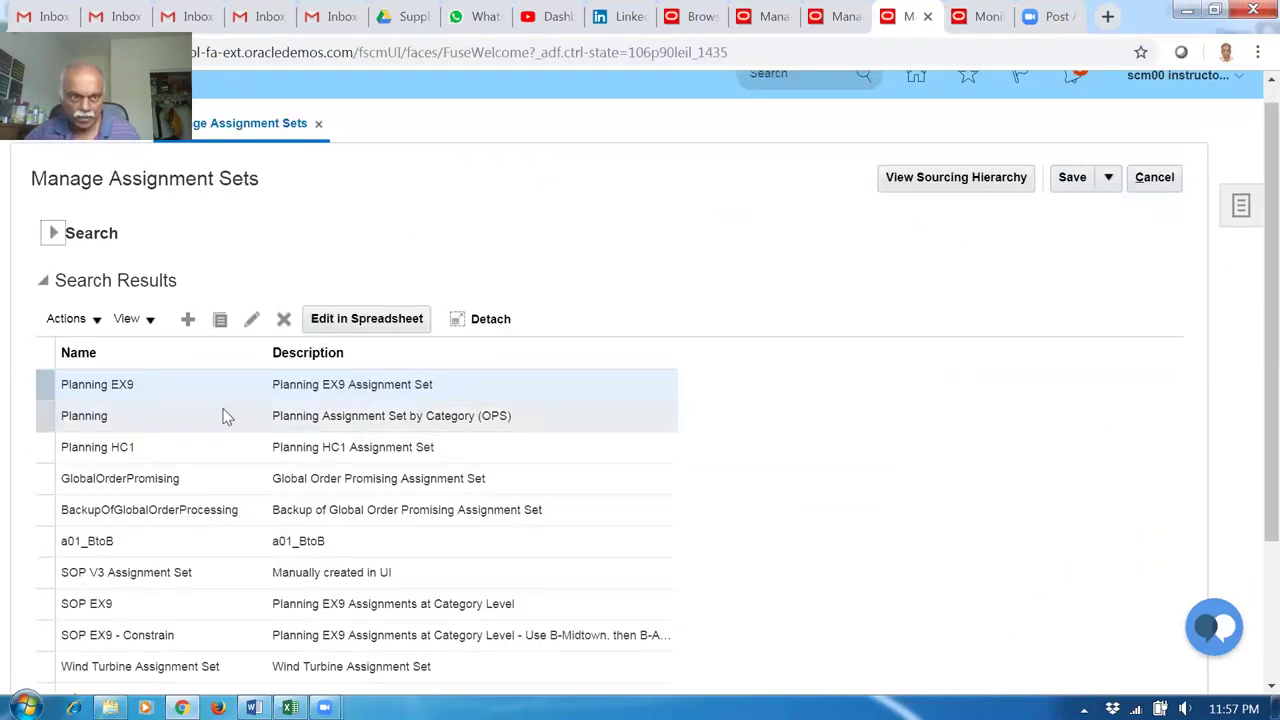
pyautogui.click(53, 232)
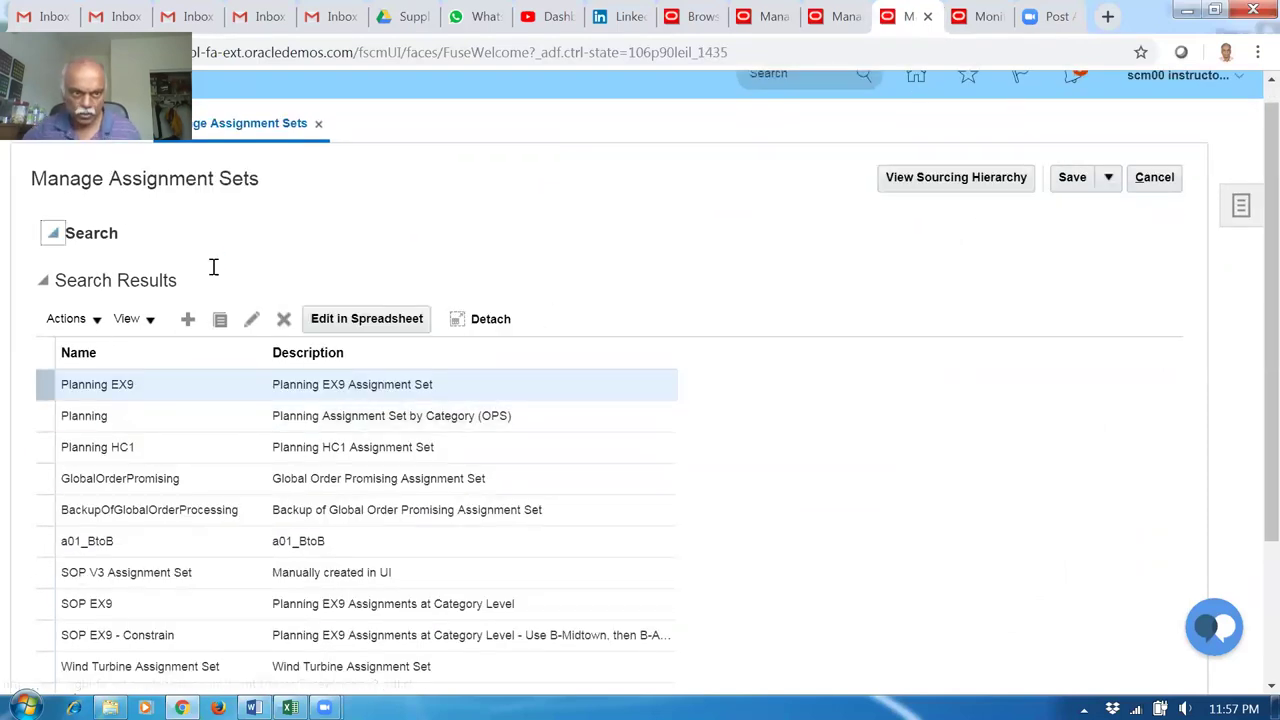
pyautogui.click(229, 266)
pyautogui.write('a01')
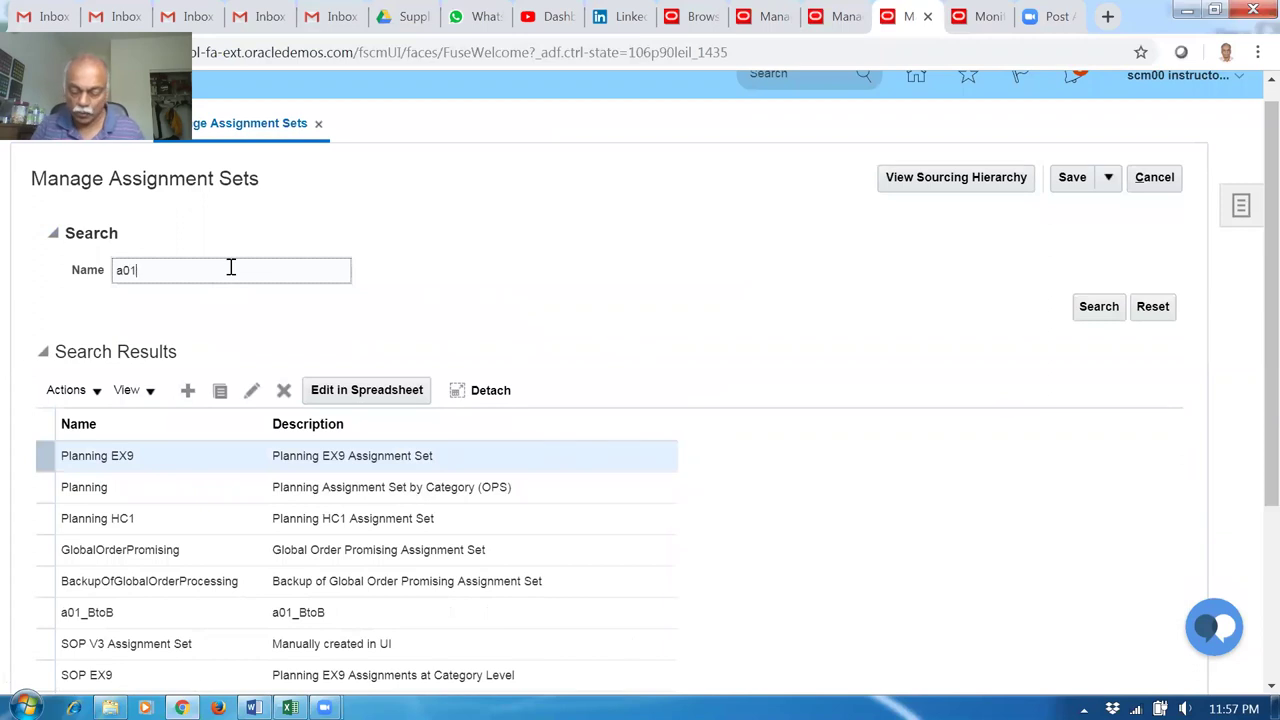
pyautogui.press('Return')
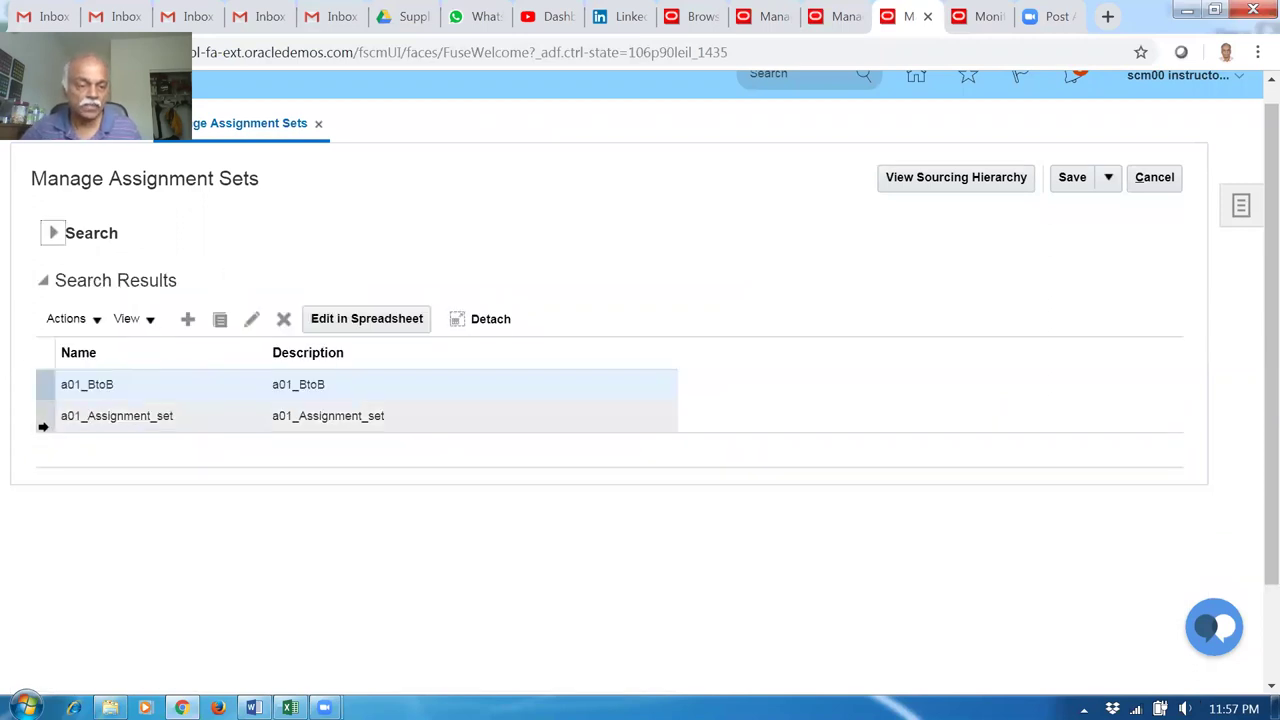
# Open a01_Assignment_set and examine the category and sourcing rule of its category-and-organization assignment for organization 001
pyautogui.click(42, 420)
pyautogui.click(251, 320)
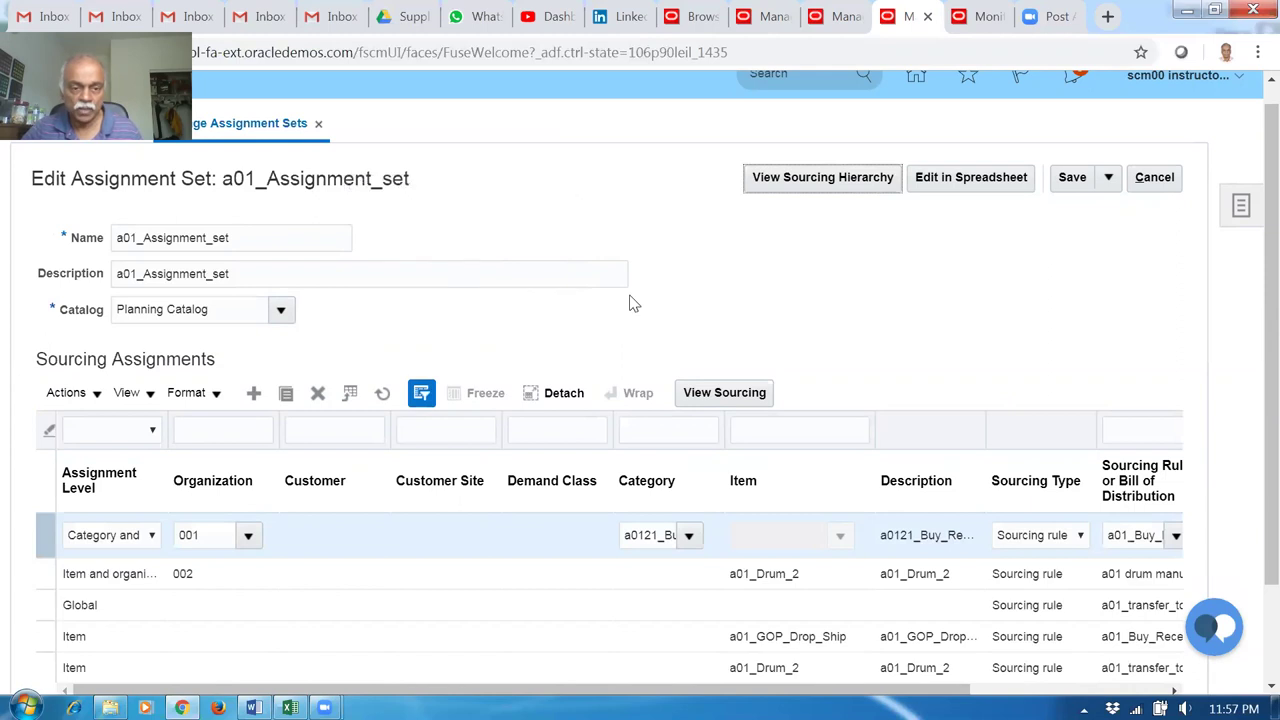
pyautogui.scroll(-3, 650, 305)
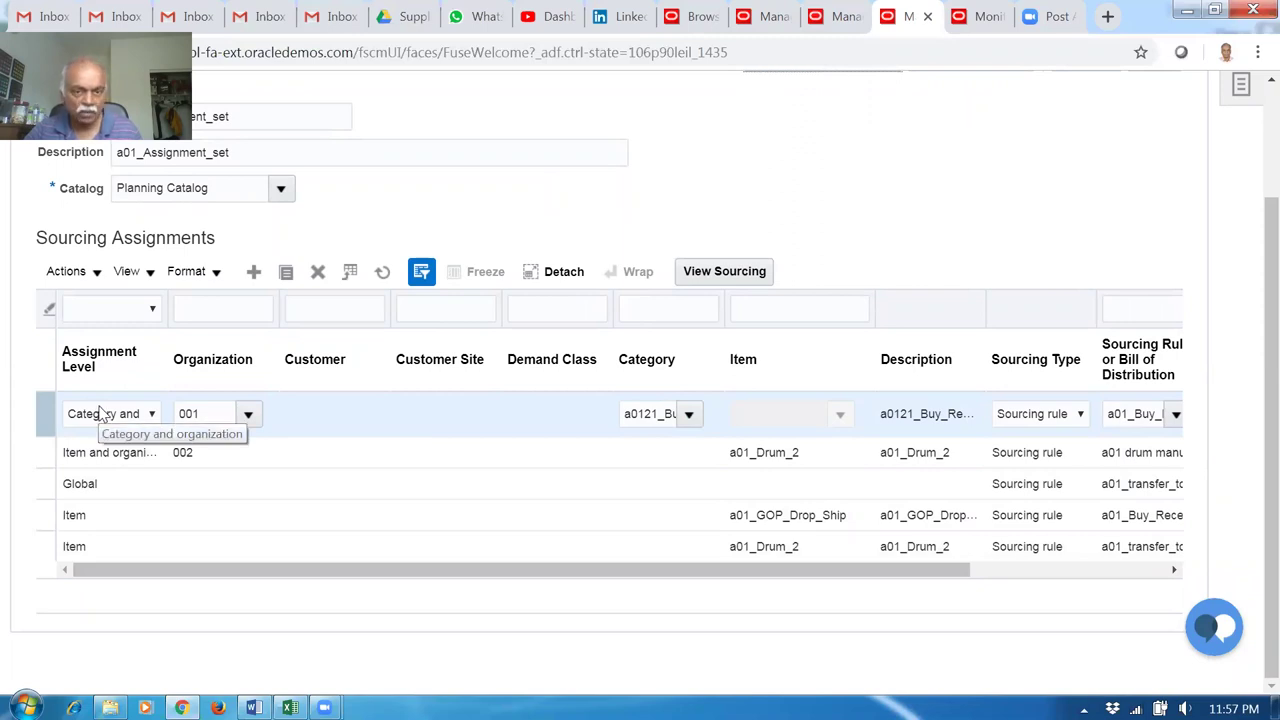
pyautogui.click(657, 413)
pyautogui.press('End')
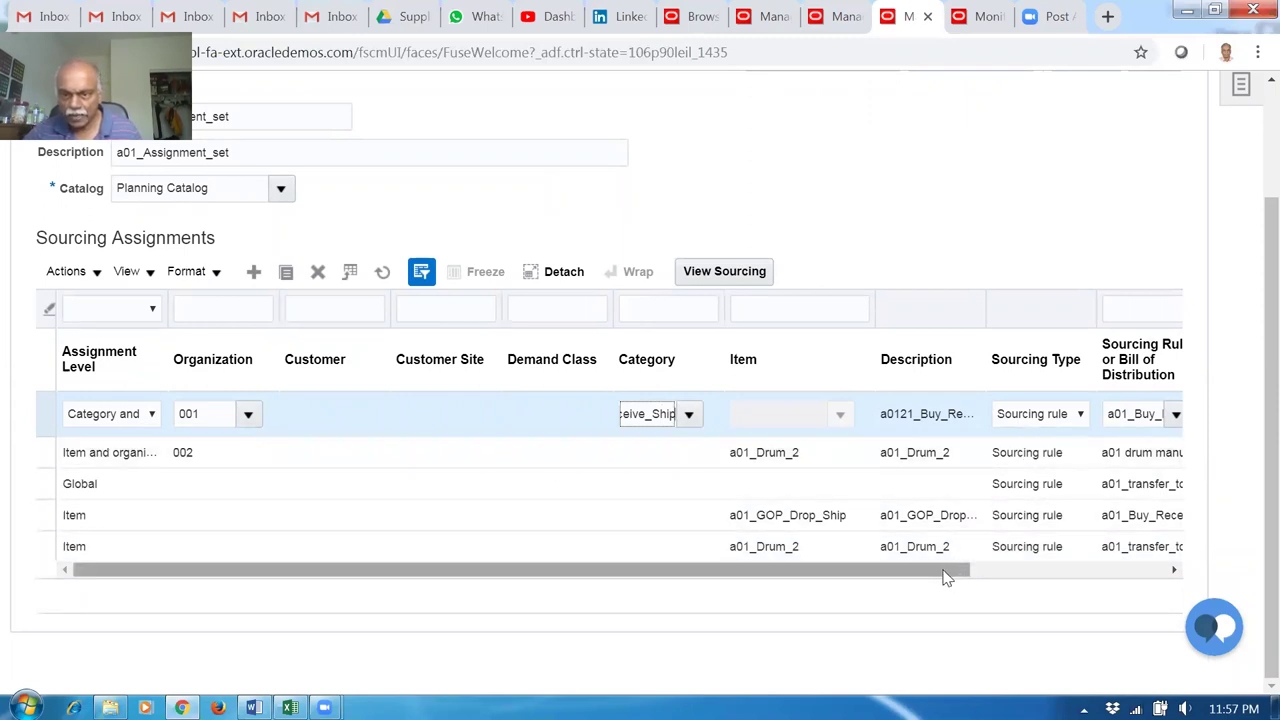
pyautogui.moveTo(943, 571); pyautogui.dragTo(1105, 534)
pyautogui.click(884, 420)
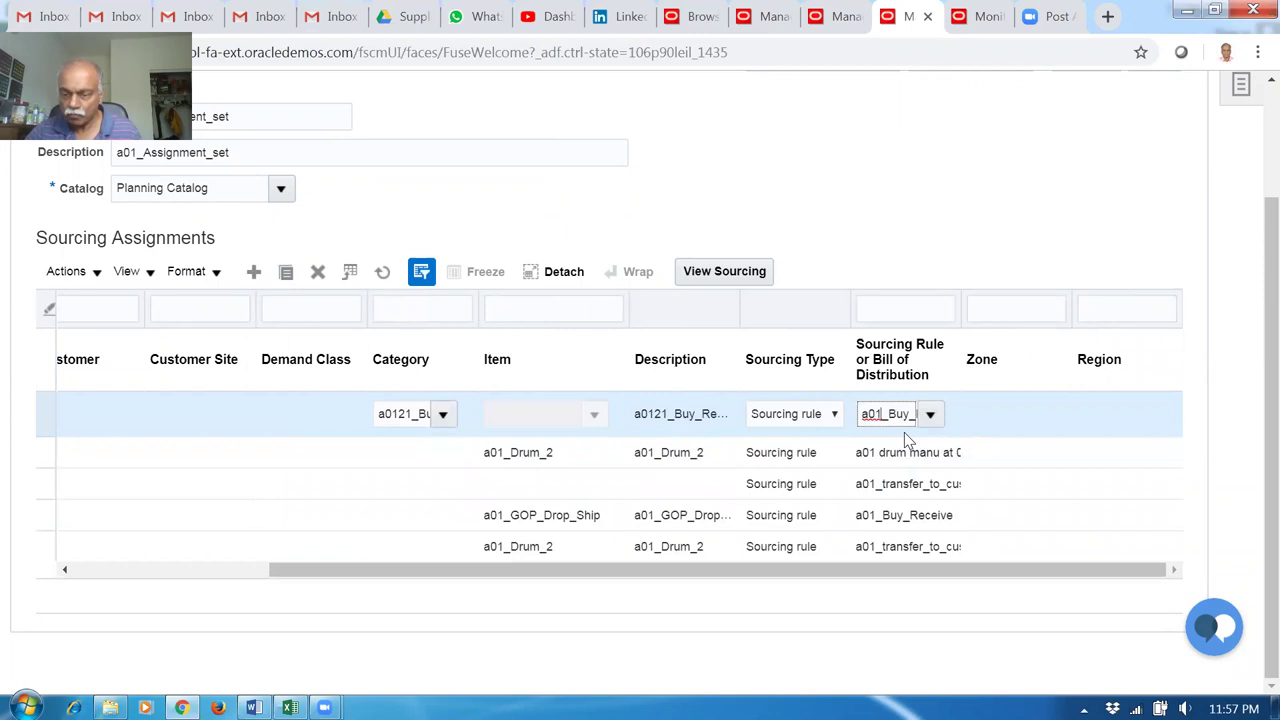
pyautogui.press('End')
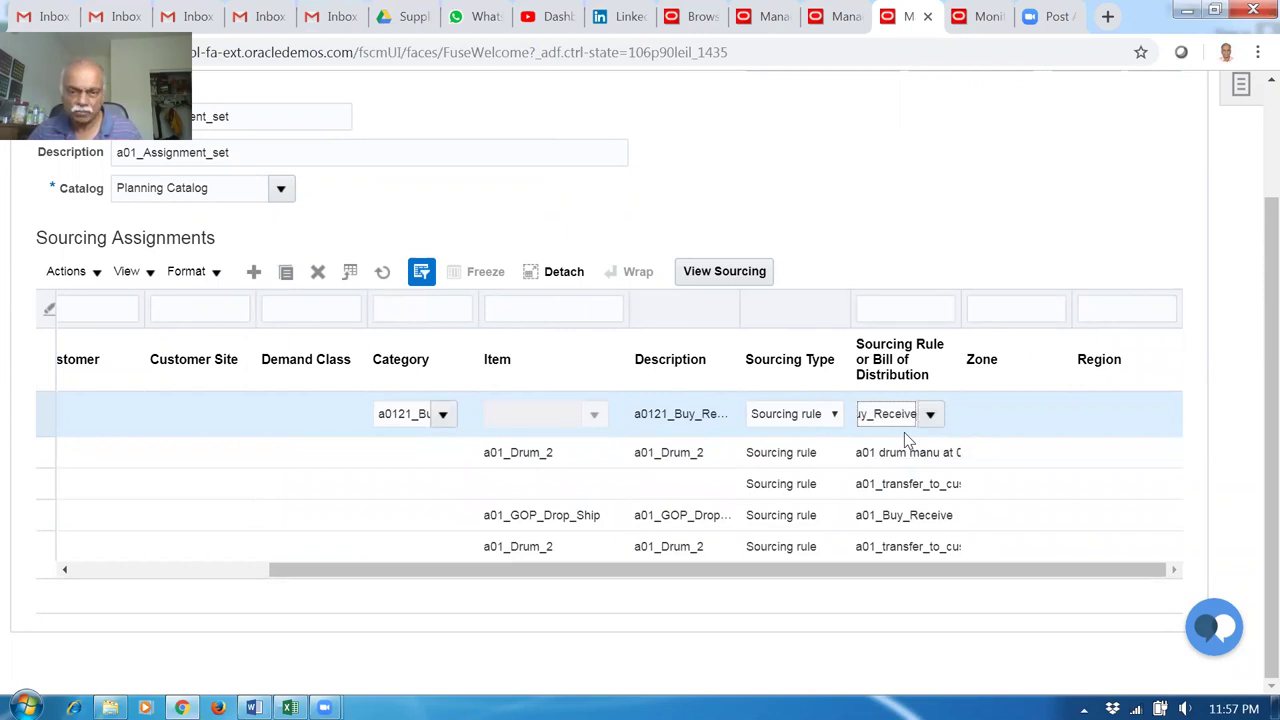
# Check a0121_Buy_Receive_Ship's assignment set note in Excel, return to Manage Sourcing Rules in Chrome, and open the global rule a01_transfer_to_cust
pyautogui.hotkey('alt', 'Tab')
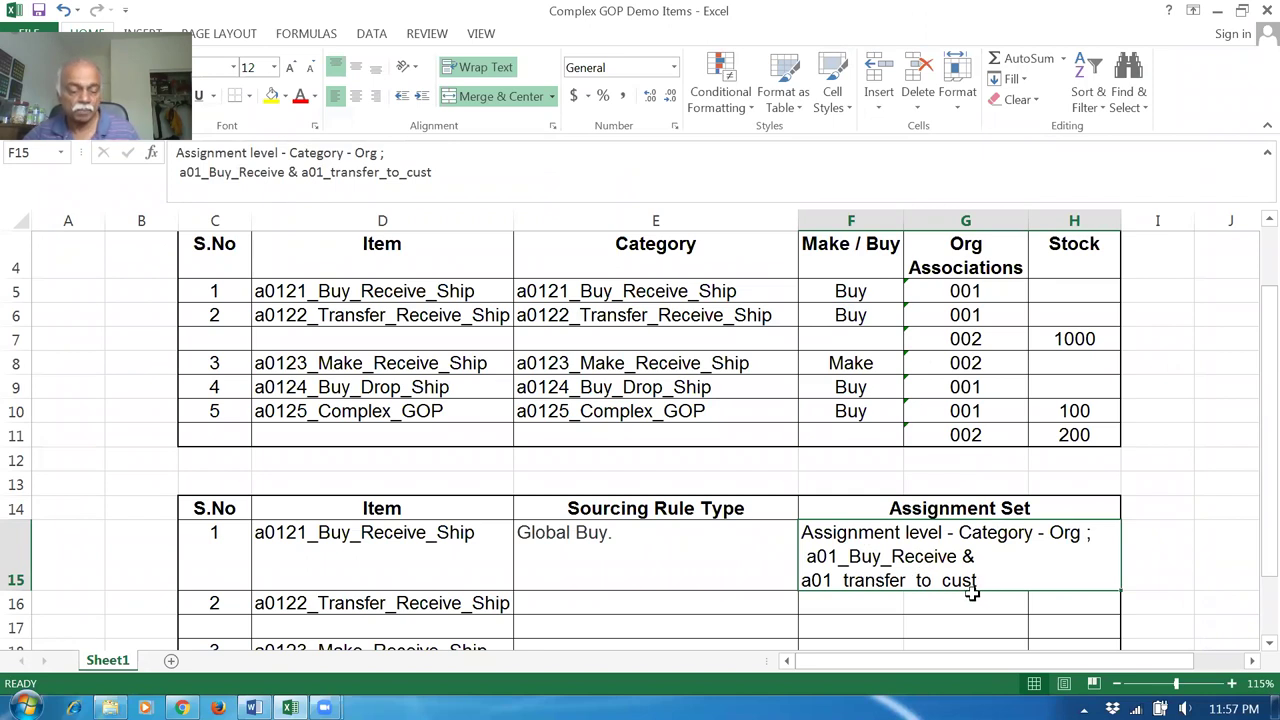
pyautogui.hotkey('alt', 'Tab')
pyautogui.click(845, 20)
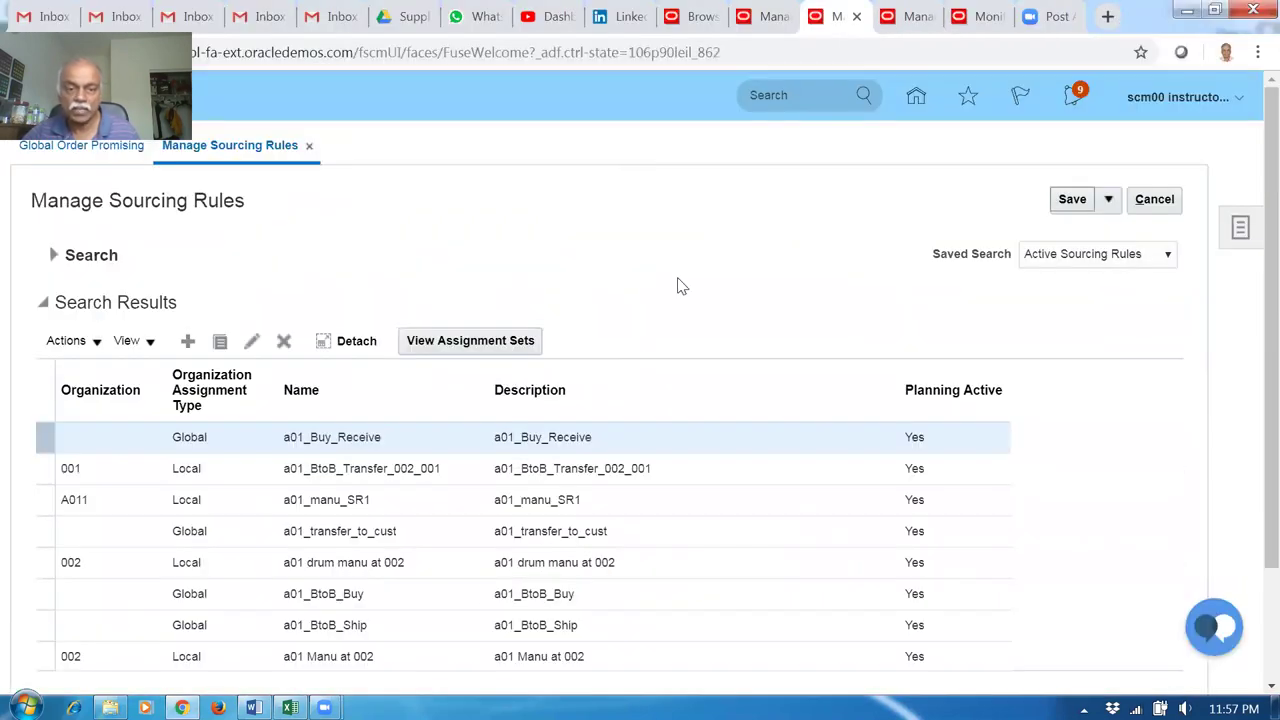
pyautogui.click(53, 534)
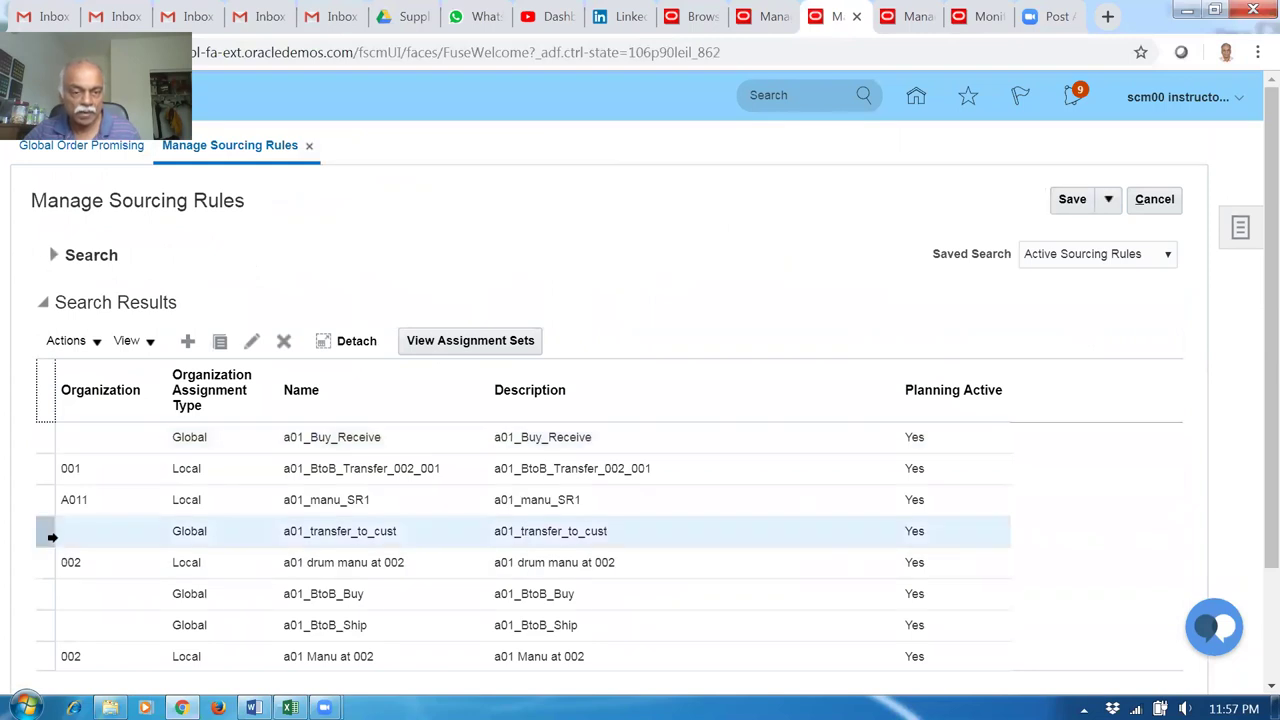
pyautogui.click(255, 342)
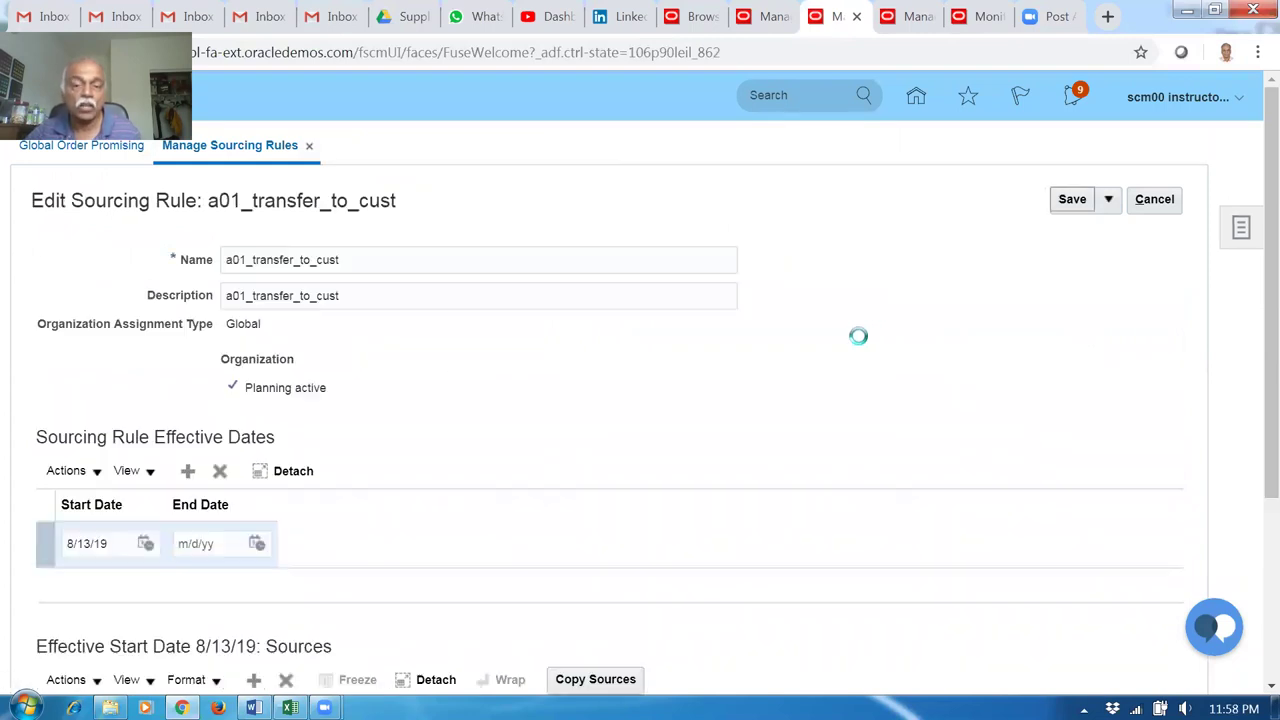
# Examine the transfer-from organizations, allocation percentages and ranks of a01_transfer_to_cust, and close the rule without saving
pyautogui.scroll(-3, 860, 346)
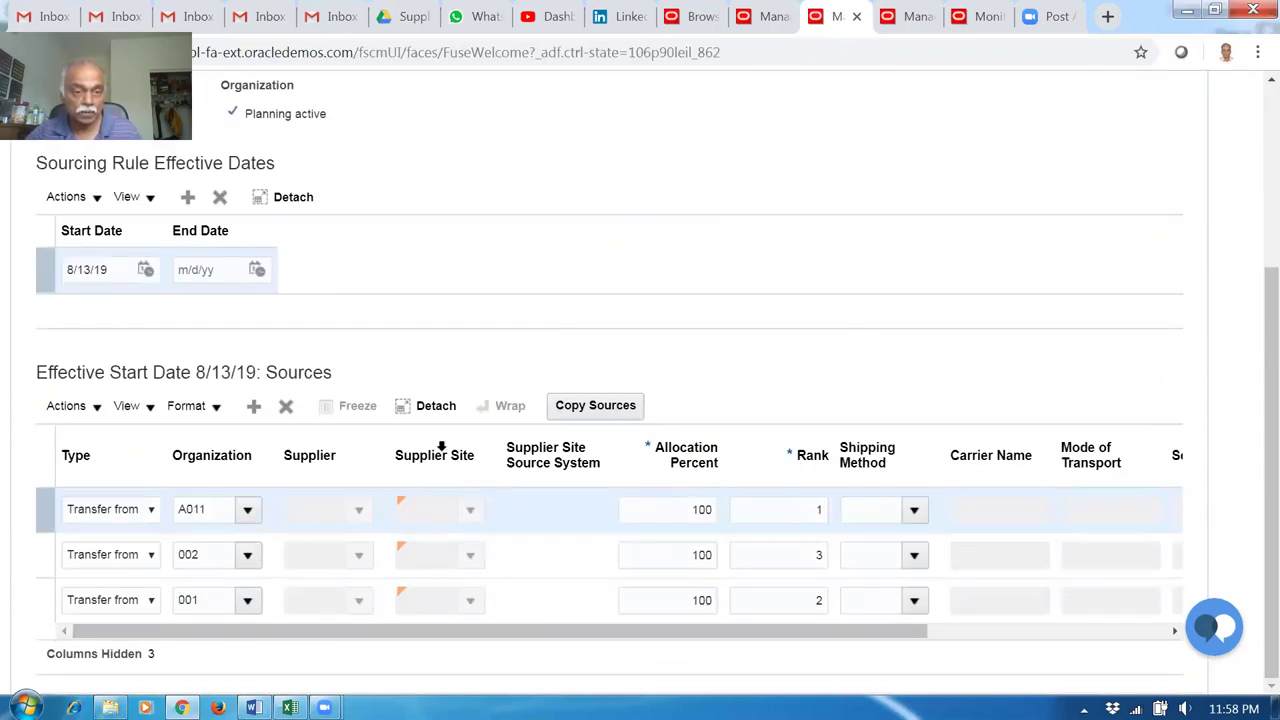
pyautogui.scroll(2, 436, 446)
pyautogui.scroll(-2, 190, 493)
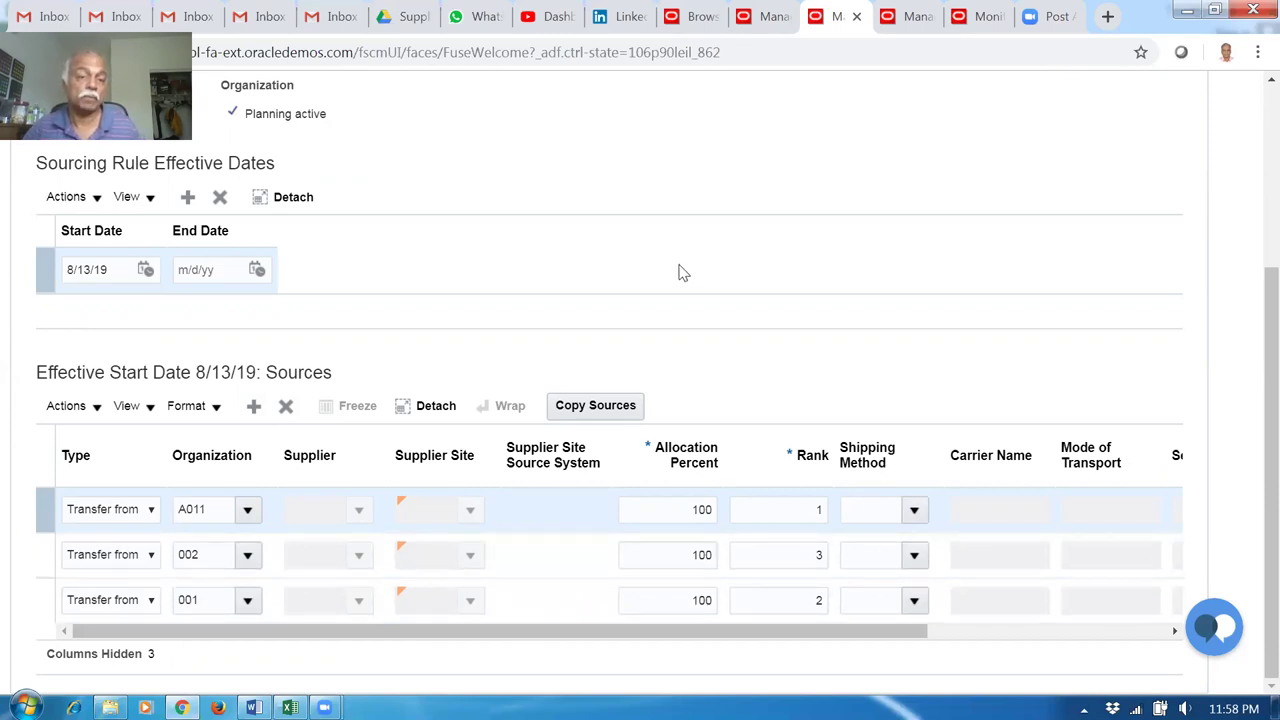
pyautogui.scroll(3, 678, 272)
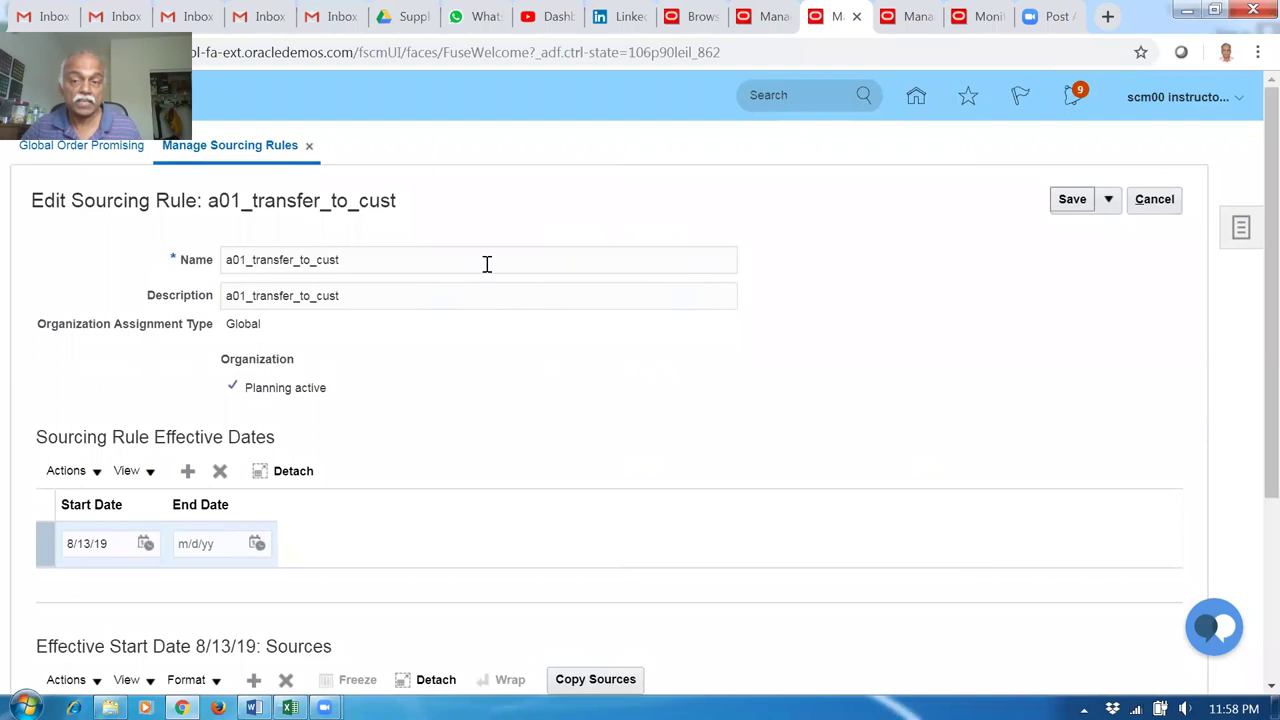
pyautogui.click(1162, 206)
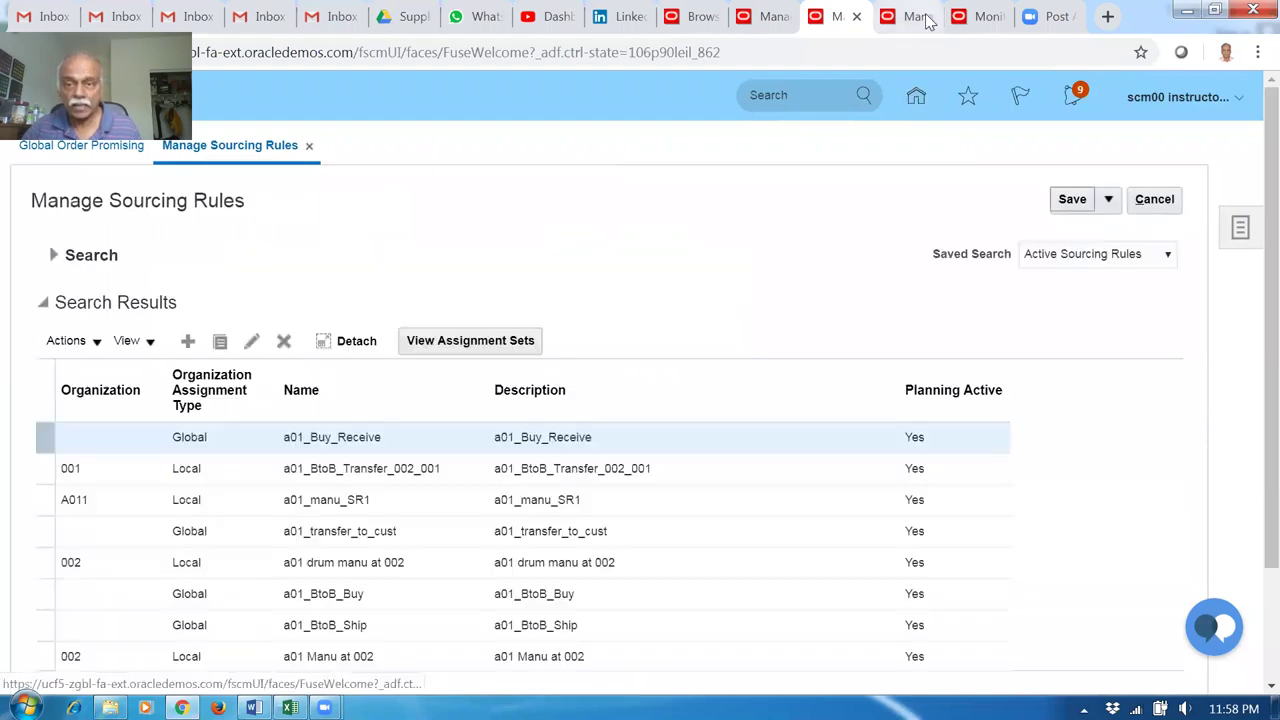
# Return to a01_Assignment_set and examine its Global-level sourcing assignment
pyautogui.click(928, 20)
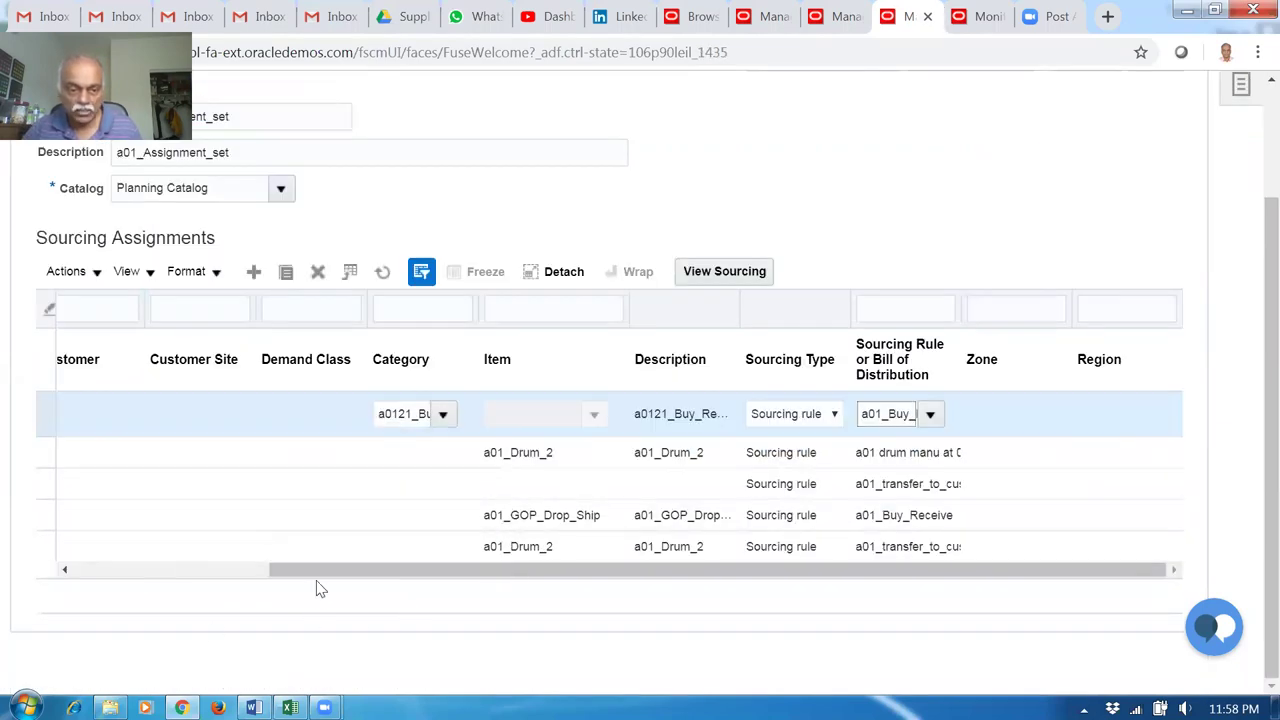
pyautogui.moveTo(316, 575); pyautogui.dragTo(89, 594)
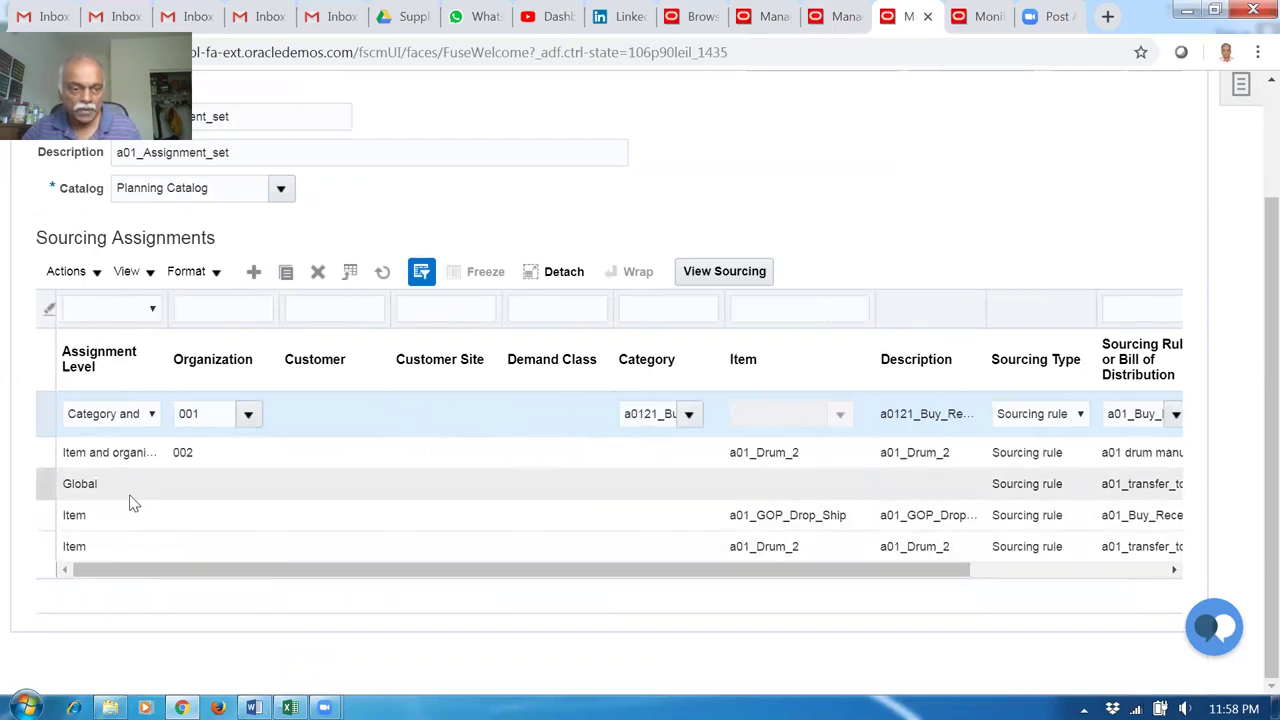
pyautogui.click(124, 497)
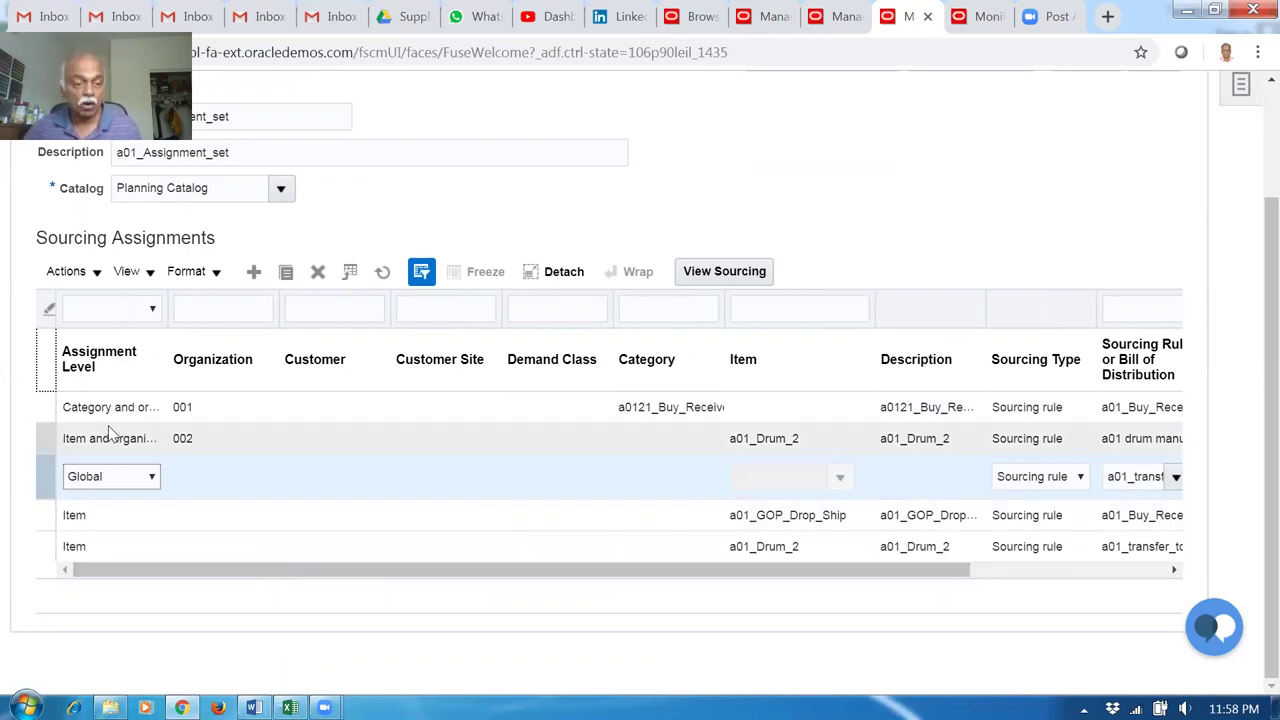
# Compare the item-level assignment of a01_Drum_2 with its item-and-organization assignment for organization 002
pyautogui.click(540, 556)
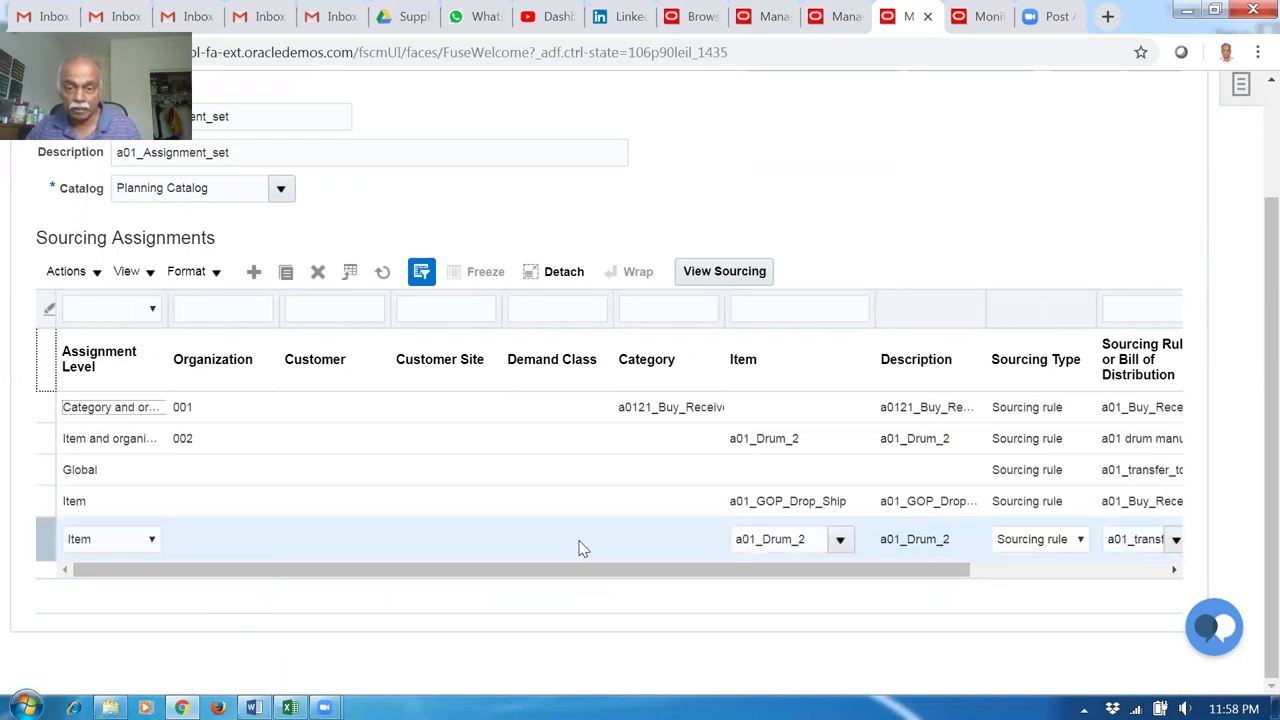
pyautogui.click(528, 443)
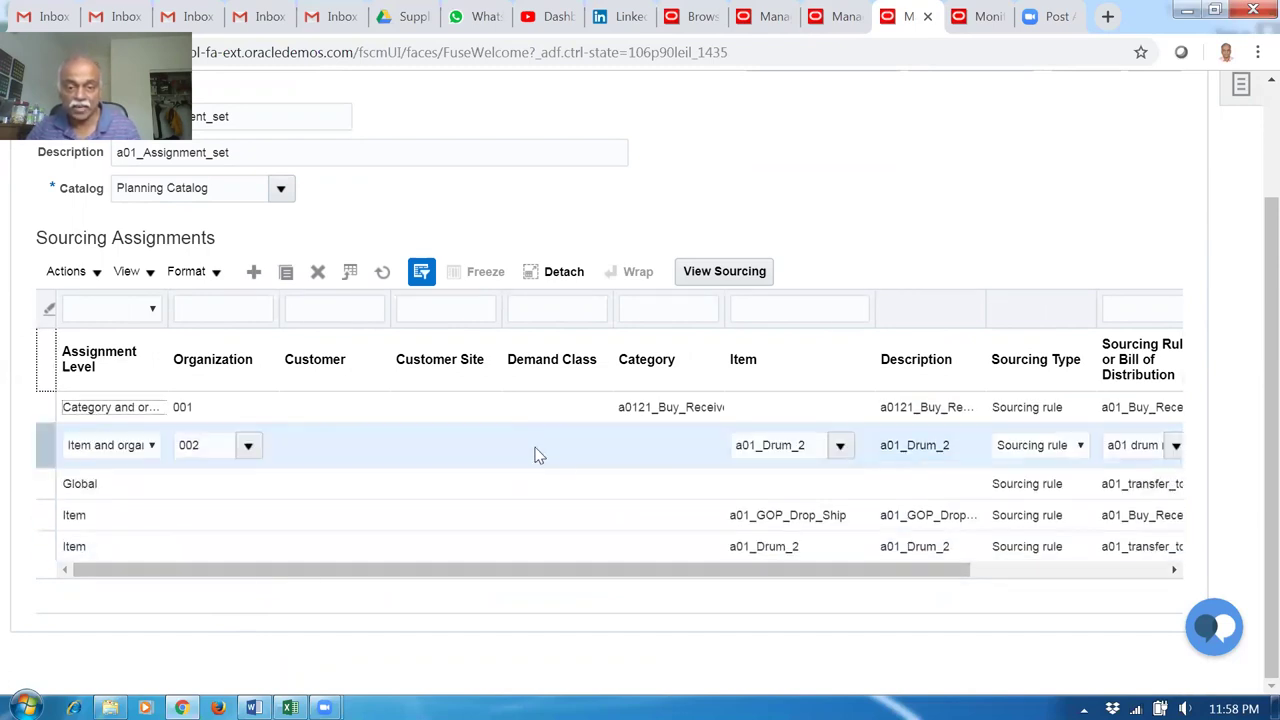
pyautogui.click(510, 543)
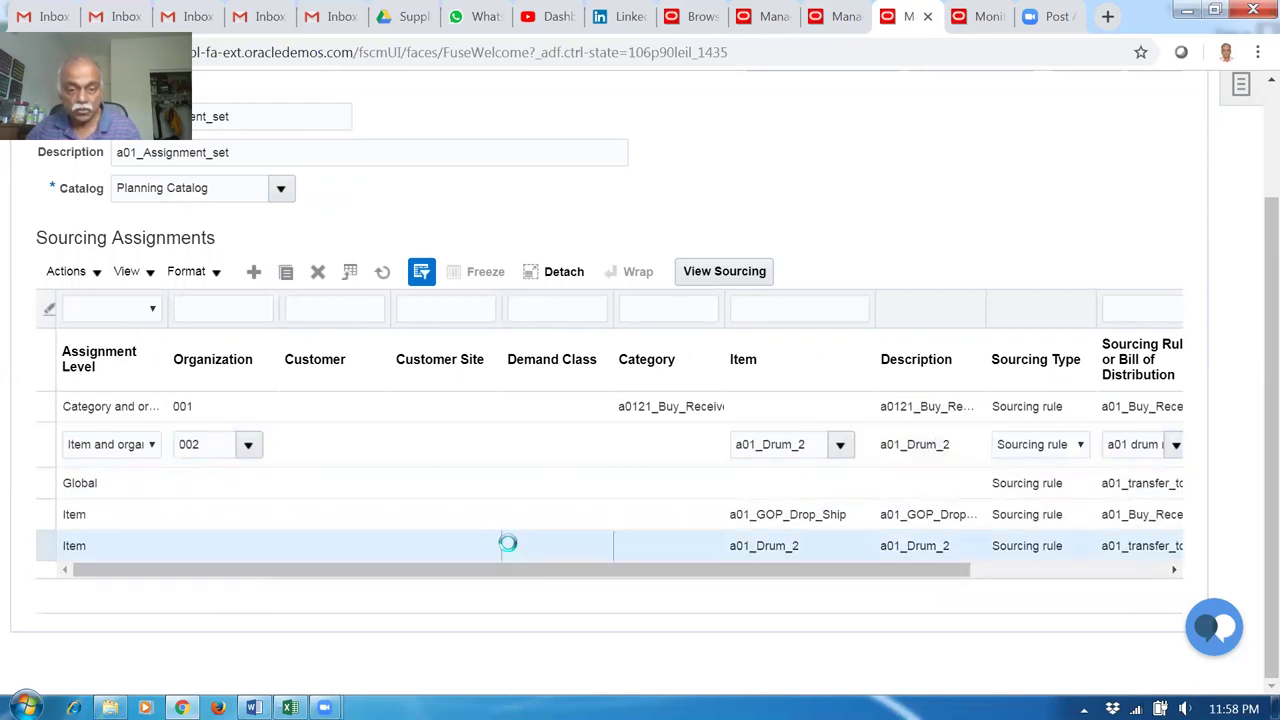
pyautogui.click(212, 468)
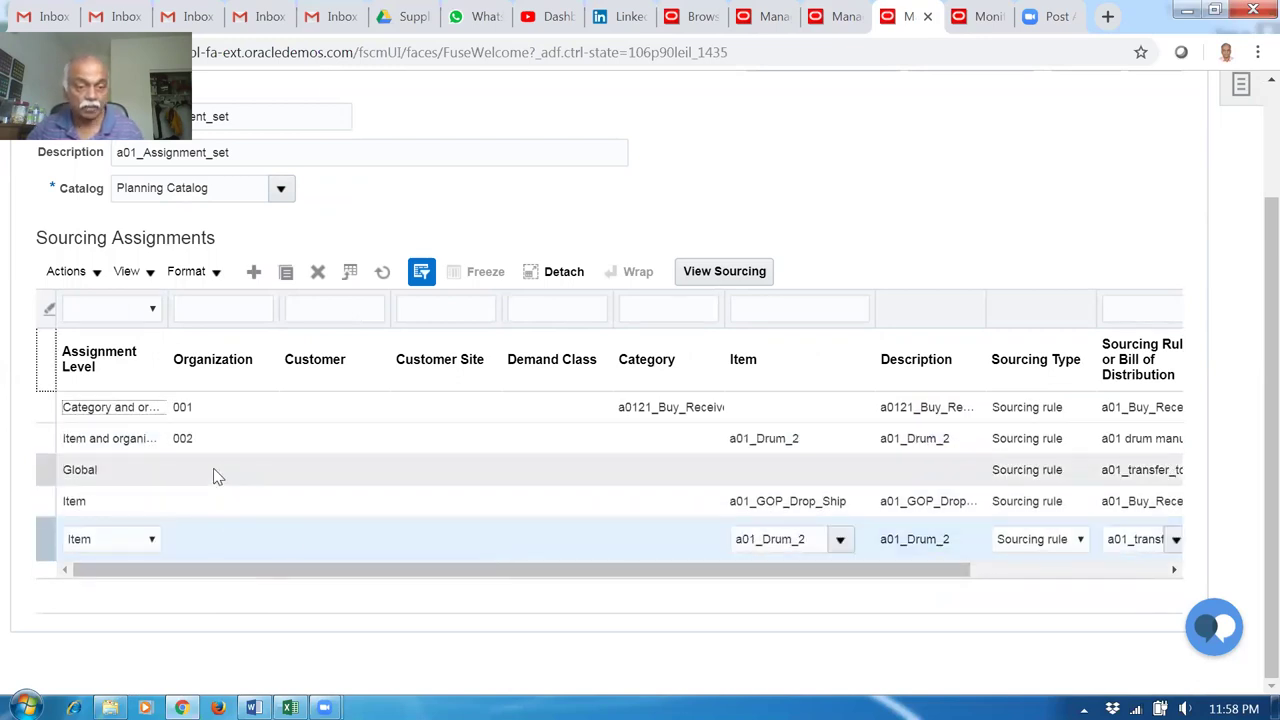
pyautogui.click(430, 545)
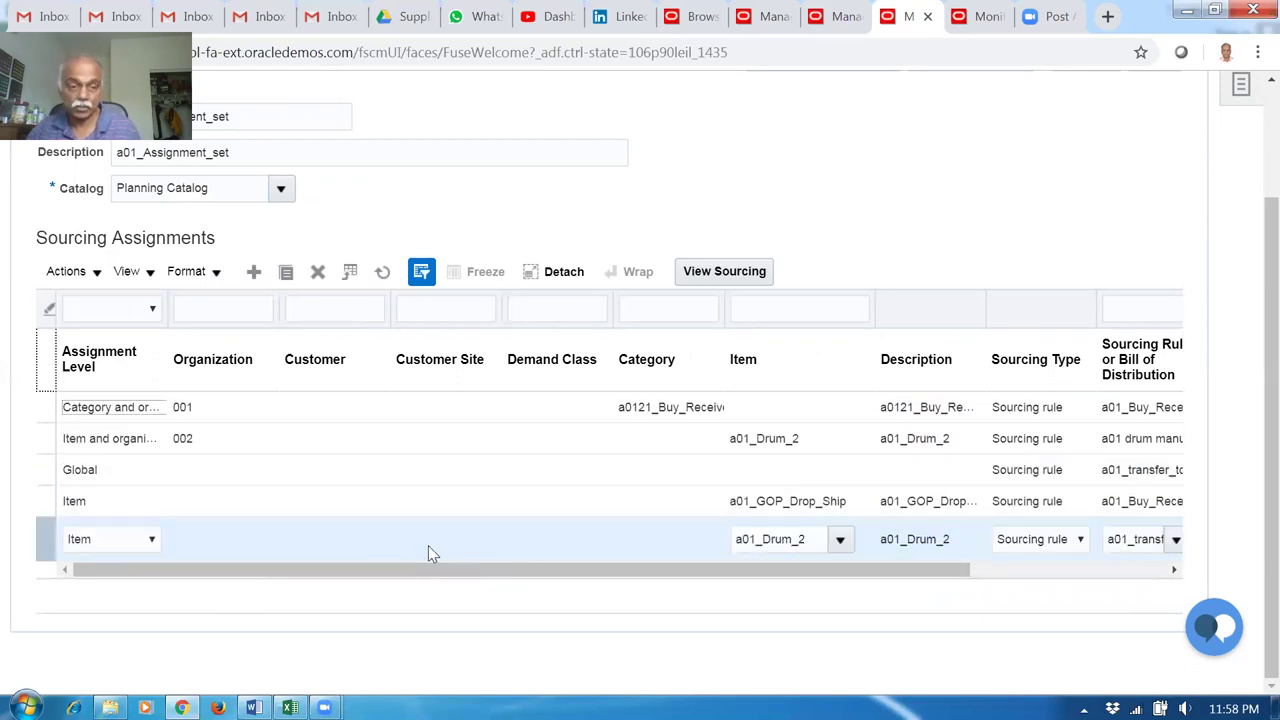
# Compare the Global assignment with the category-and-organization assignment for organization 001
pyautogui.click(344, 480)
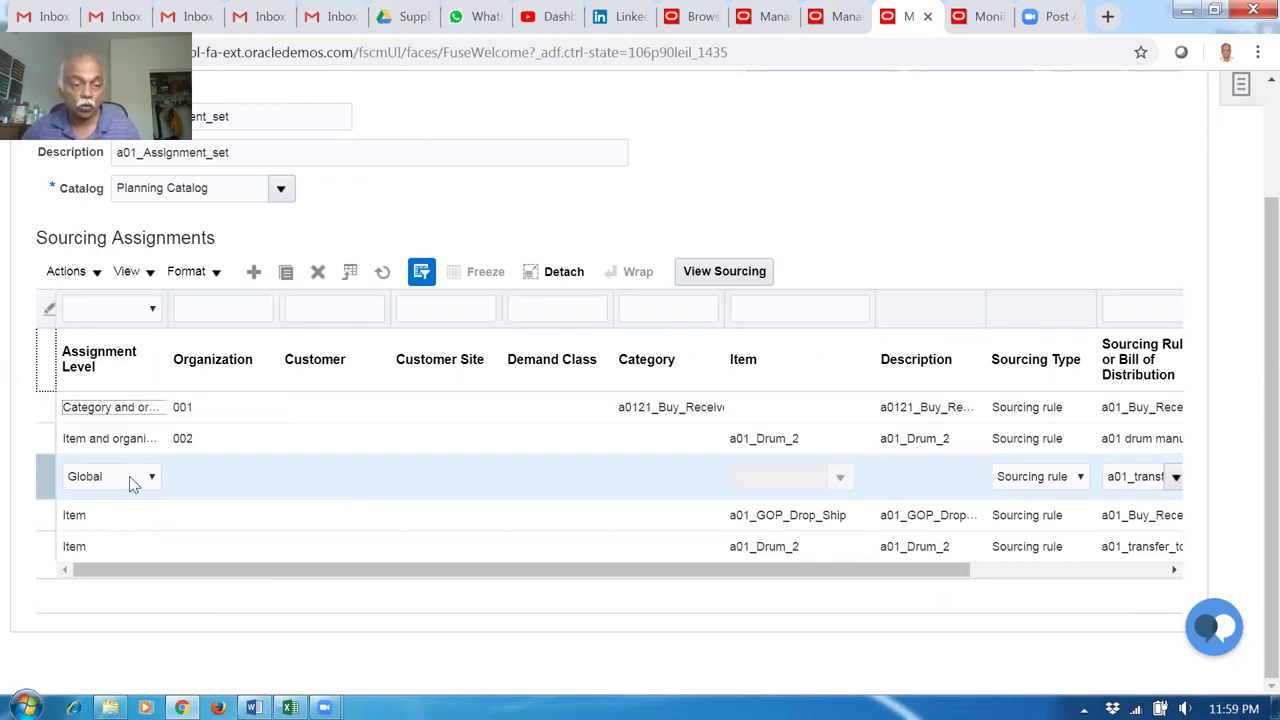
pyautogui.click(337, 412)
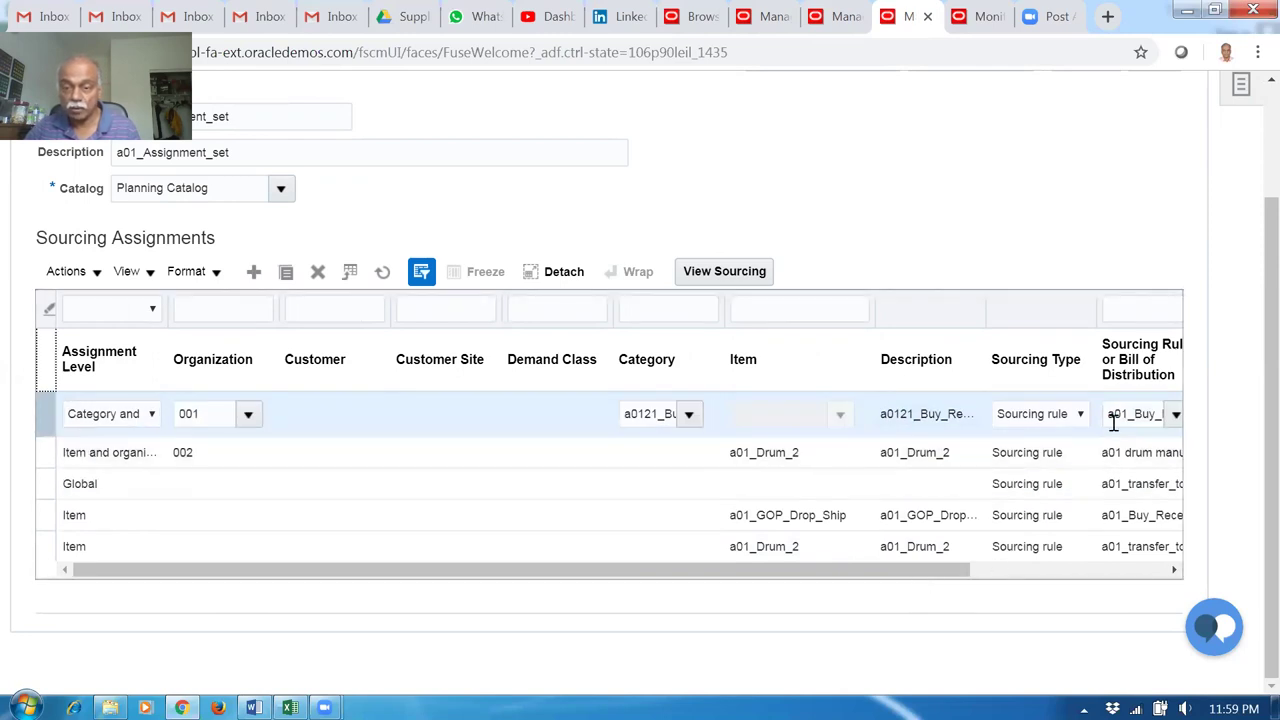
pyautogui.click(291, 488)
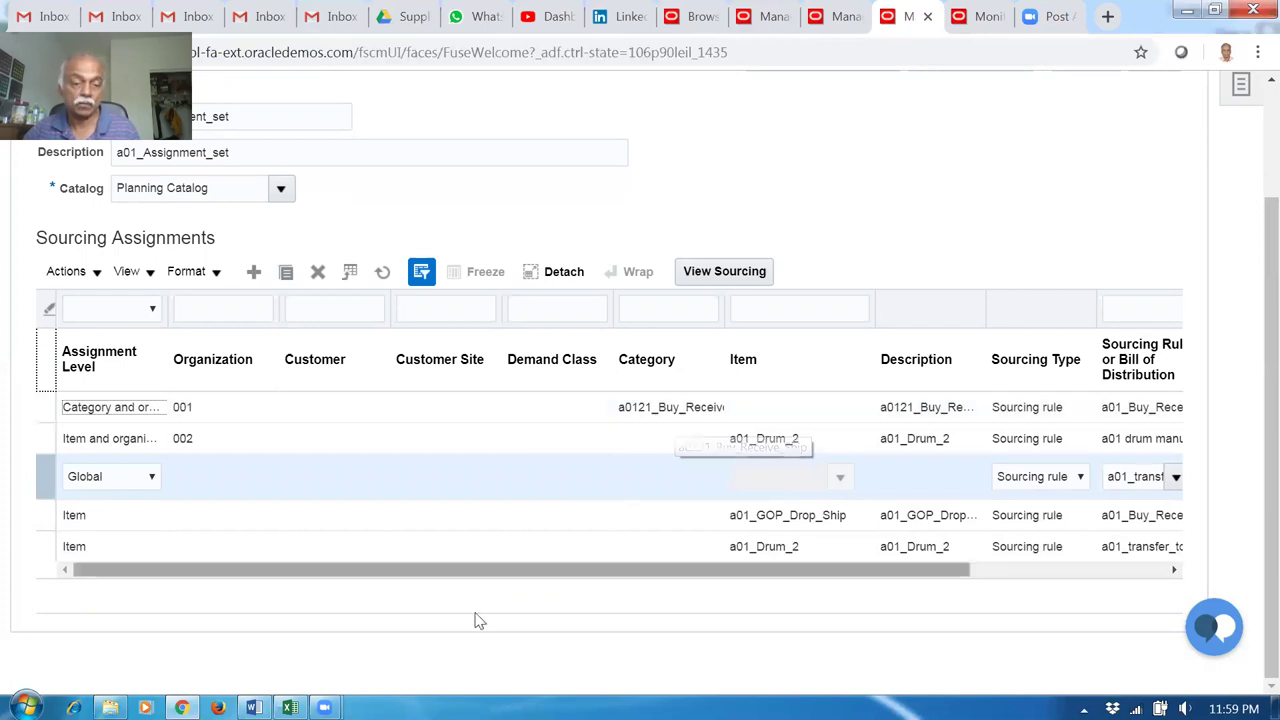
# Switch to the Complex GOP Demo Items workbook in Excel and review the five demo items and their categories
pyautogui.click(290, 707)
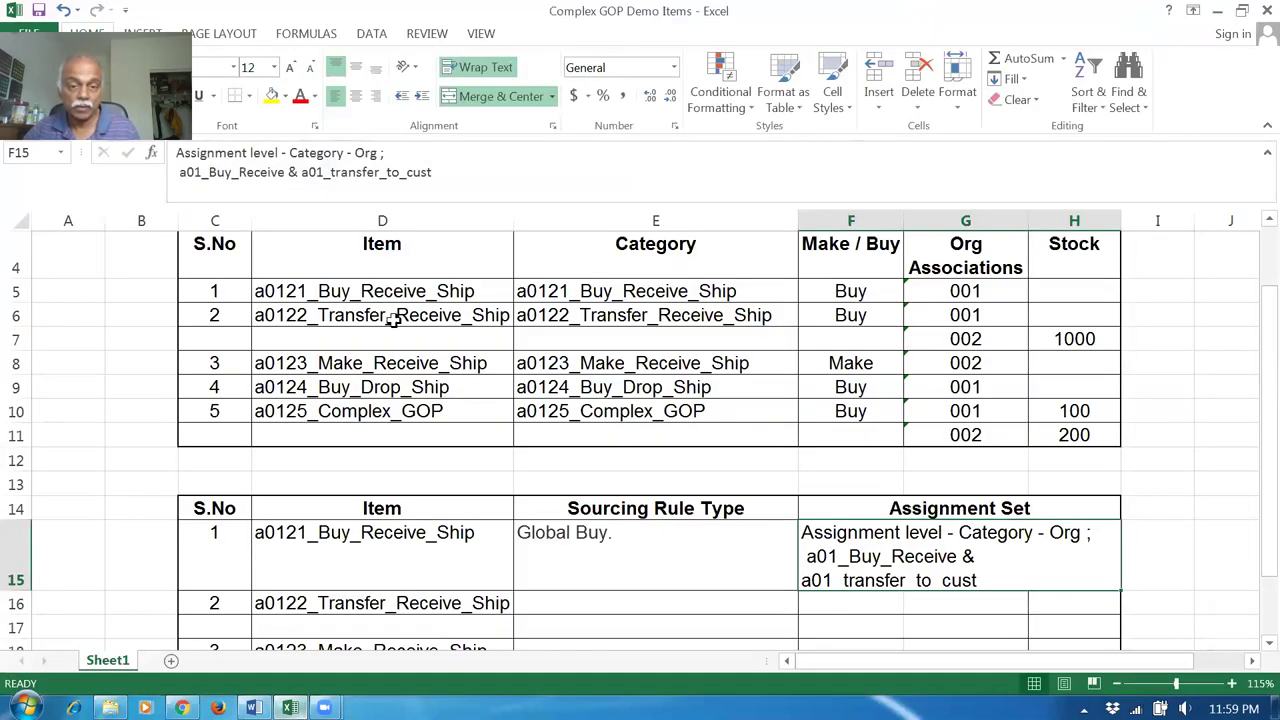
pyautogui.click(420, 291)
pyautogui.click(598, 294)
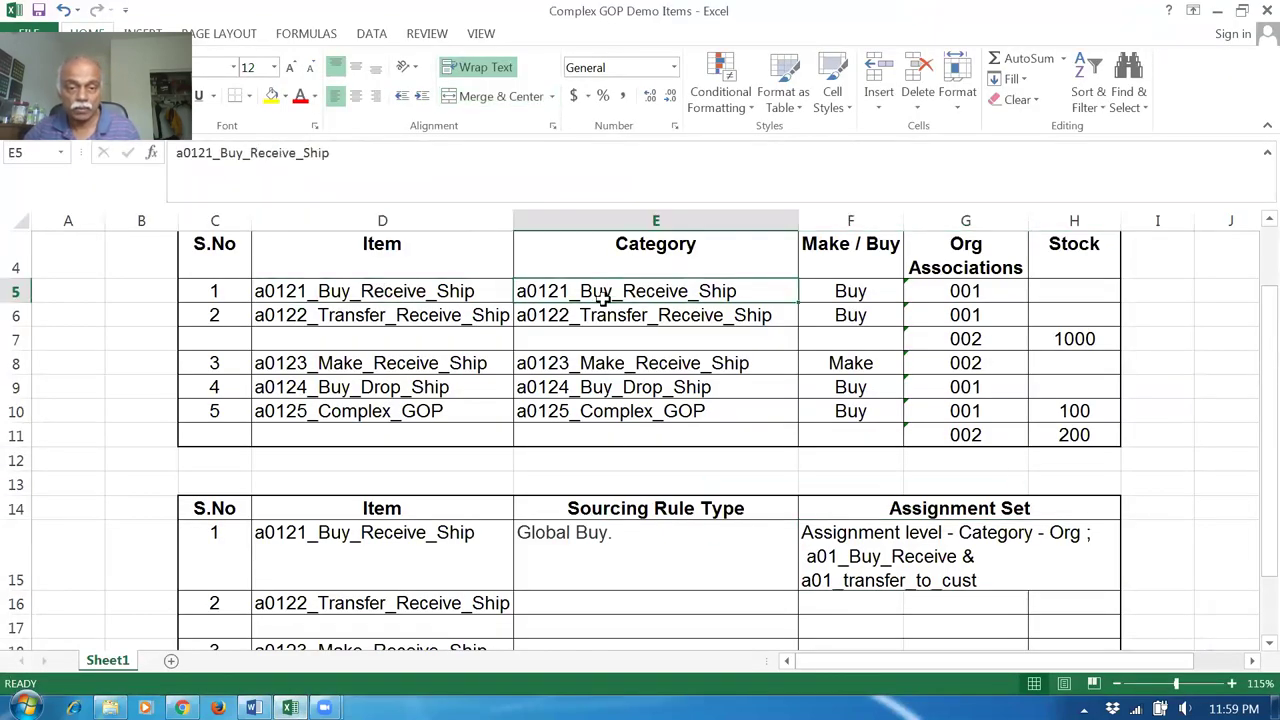
pyautogui.click(348, 318)
pyautogui.moveTo(605, 334); pyautogui.dragTo(586, 409)
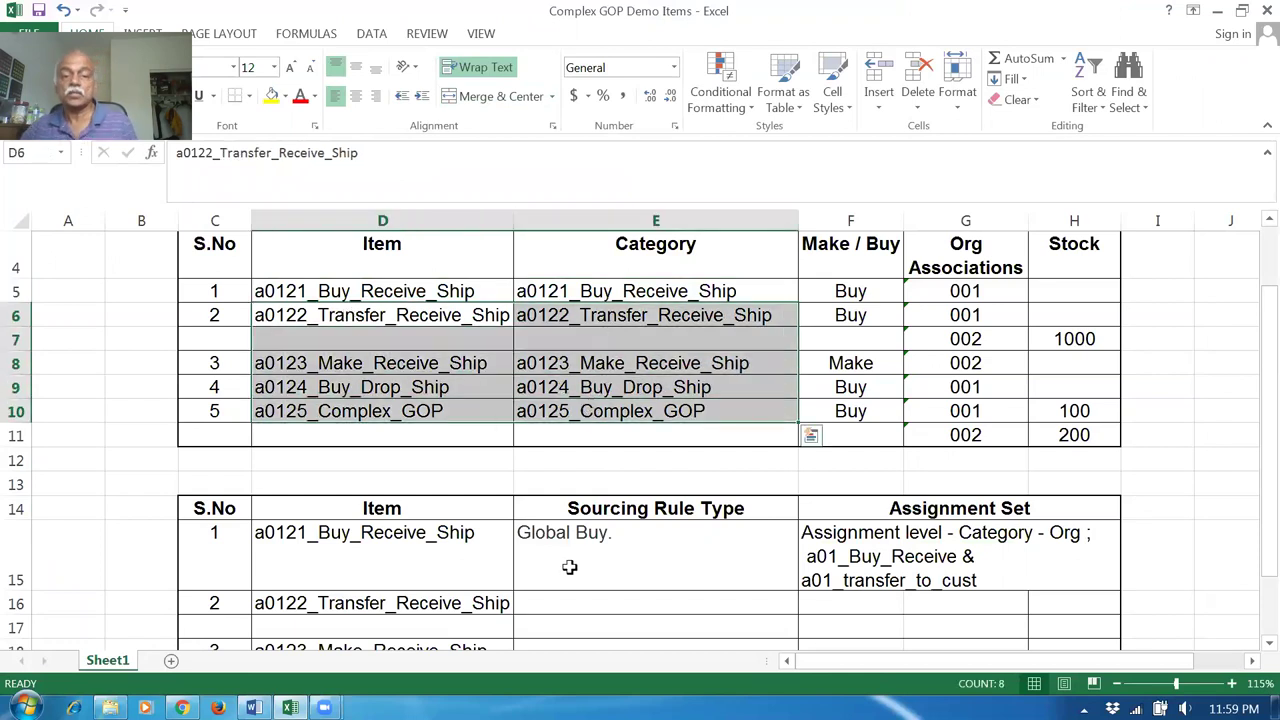
# Review a0121_Buy_Receive_Ship's category, make/buy value, sourcing rule type and assignment set entry in the two item tables
pyautogui.click(398, 285)
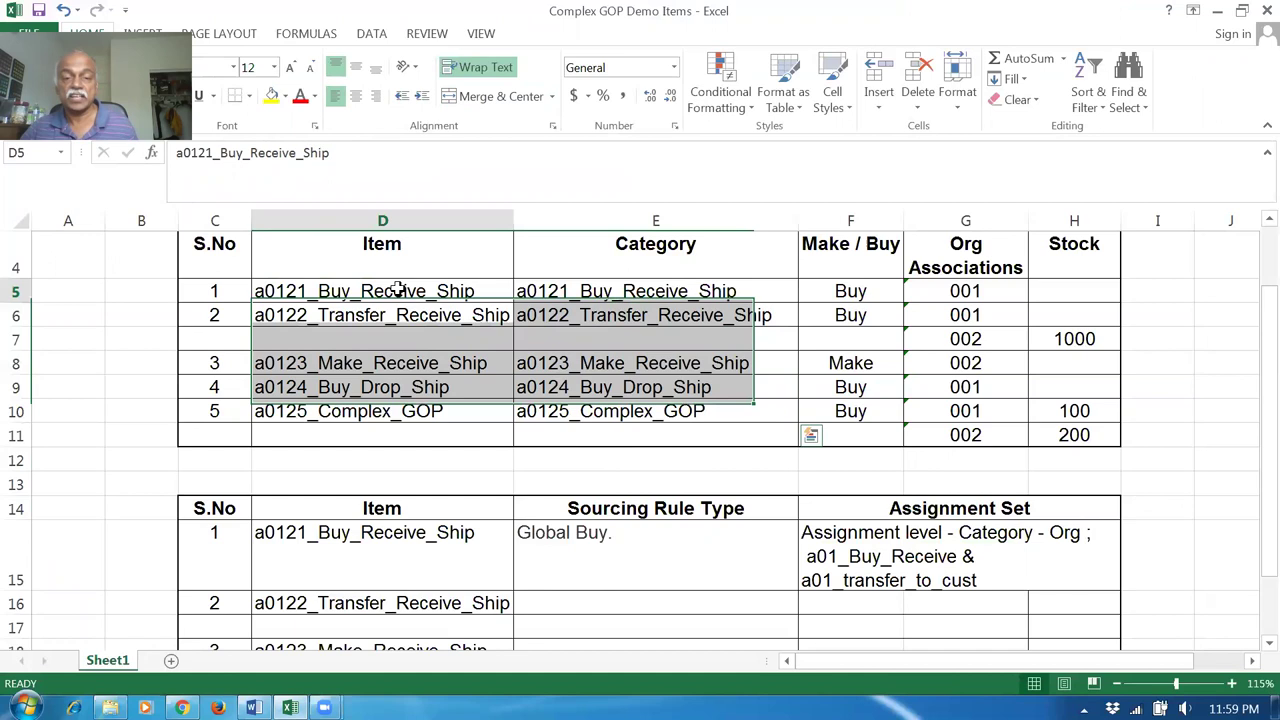
pyautogui.click(590, 290)
pyautogui.click(816, 291)
pyautogui.click(920, 552)
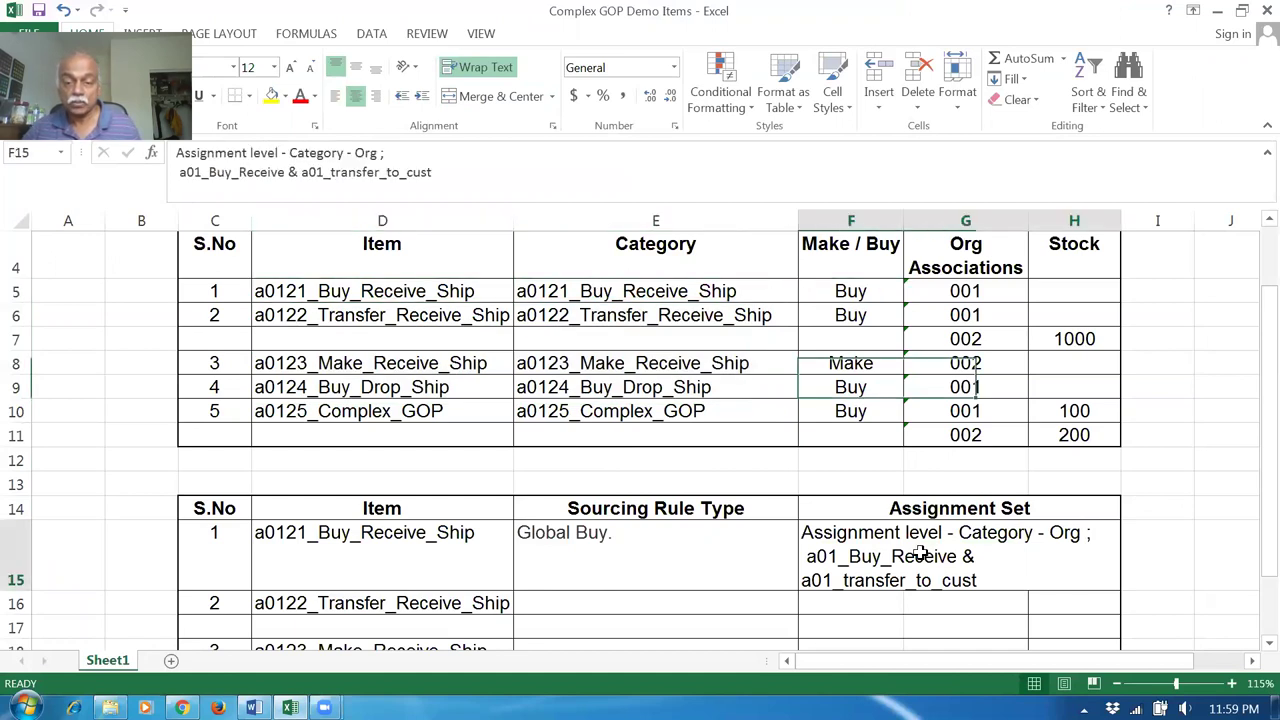
pyautogui.scroll(-2, 540, 570)
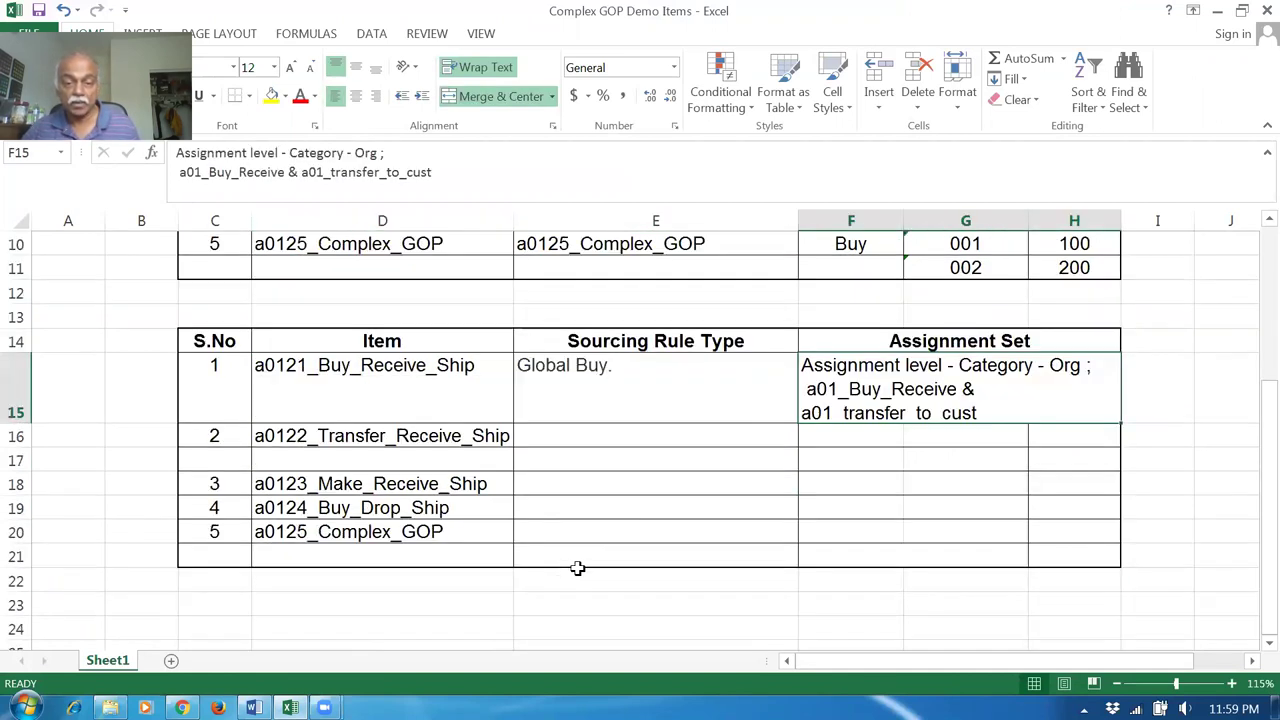
pyautogui.scroll(3, 577, 569)
pyautogui.scroll(1, 577, 567)
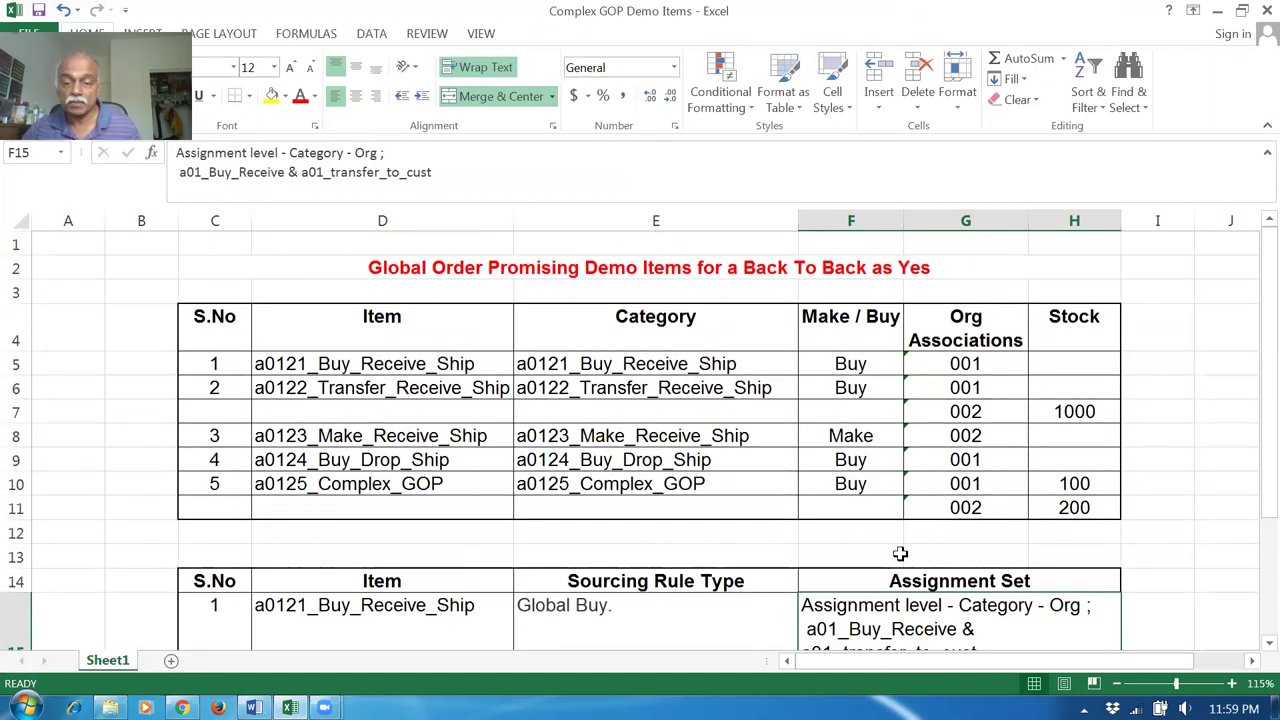
pyautogui.scroll(-1, 900, 555)
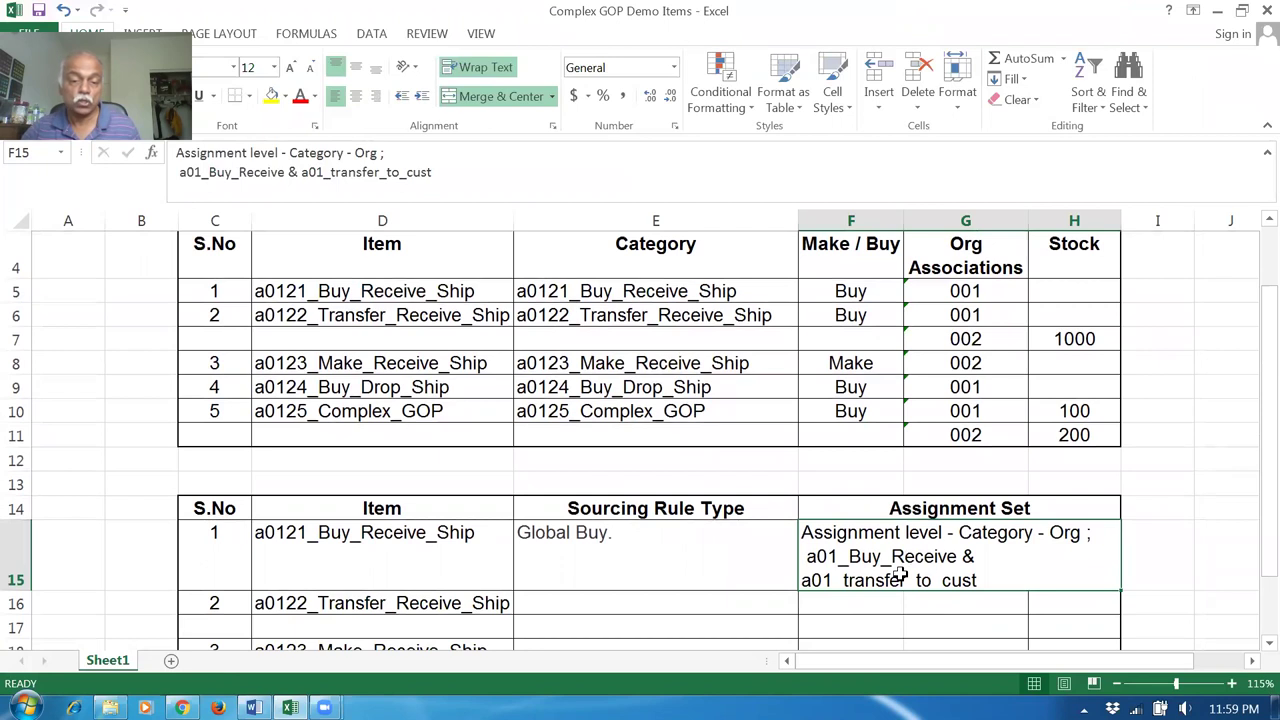
pyautogui.click(731, 571)
pyautogui.click(422, 550)
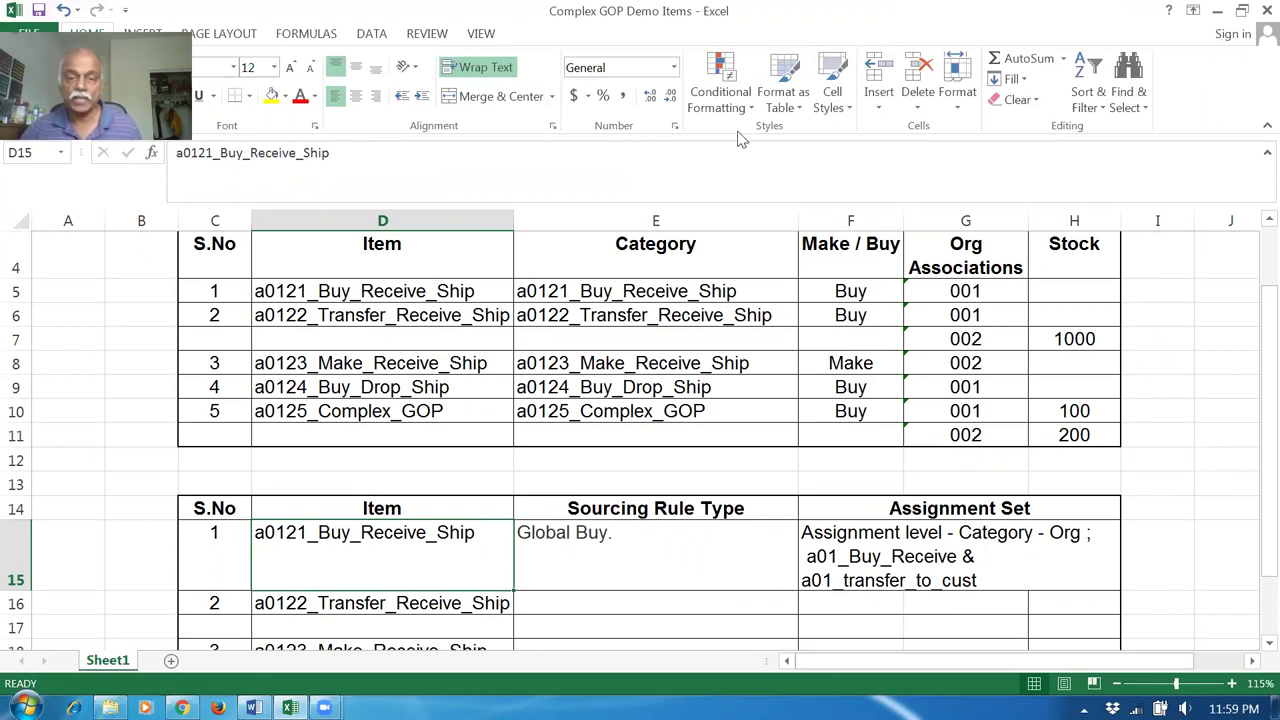
# Switch back to Chrome, dismiss the Import AutoInvoice process details on the scheduled processes page, and go to the home page
pyautogui.click(182, 708)
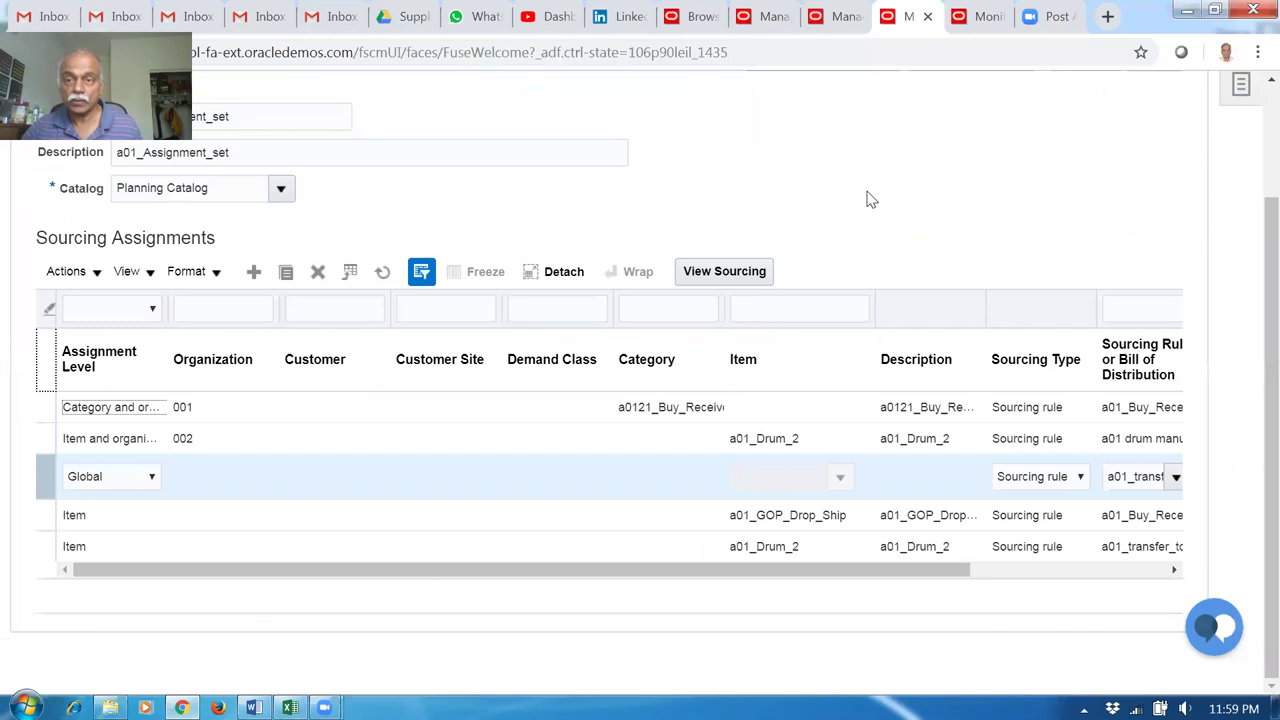
pyautogui.click(985, 20)
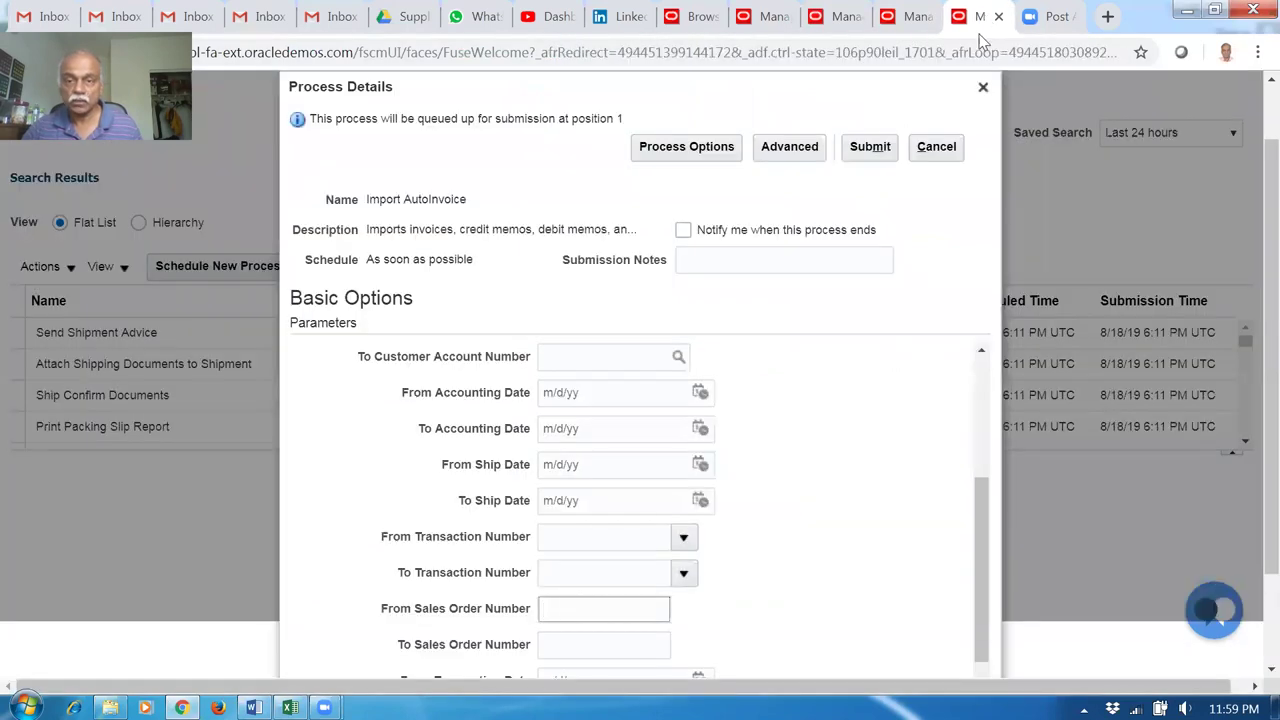
pyautogui.click(982, 89)
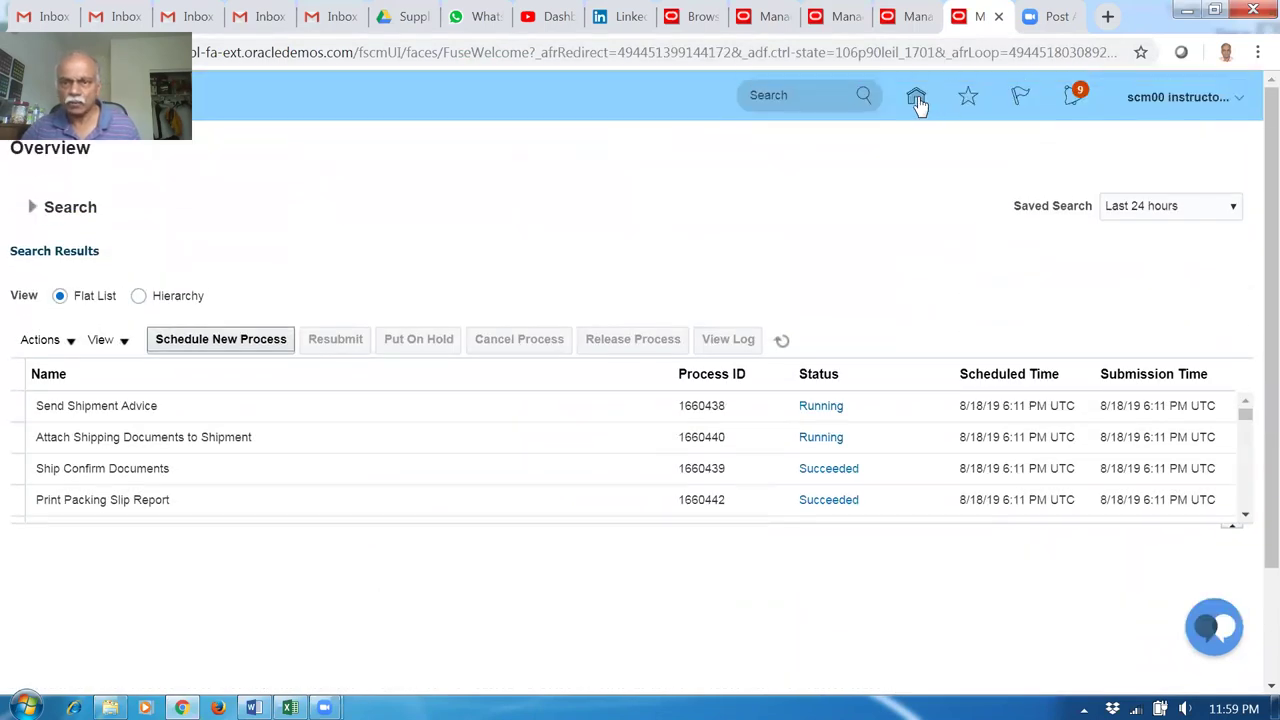
pyautogui.click(918, 102)
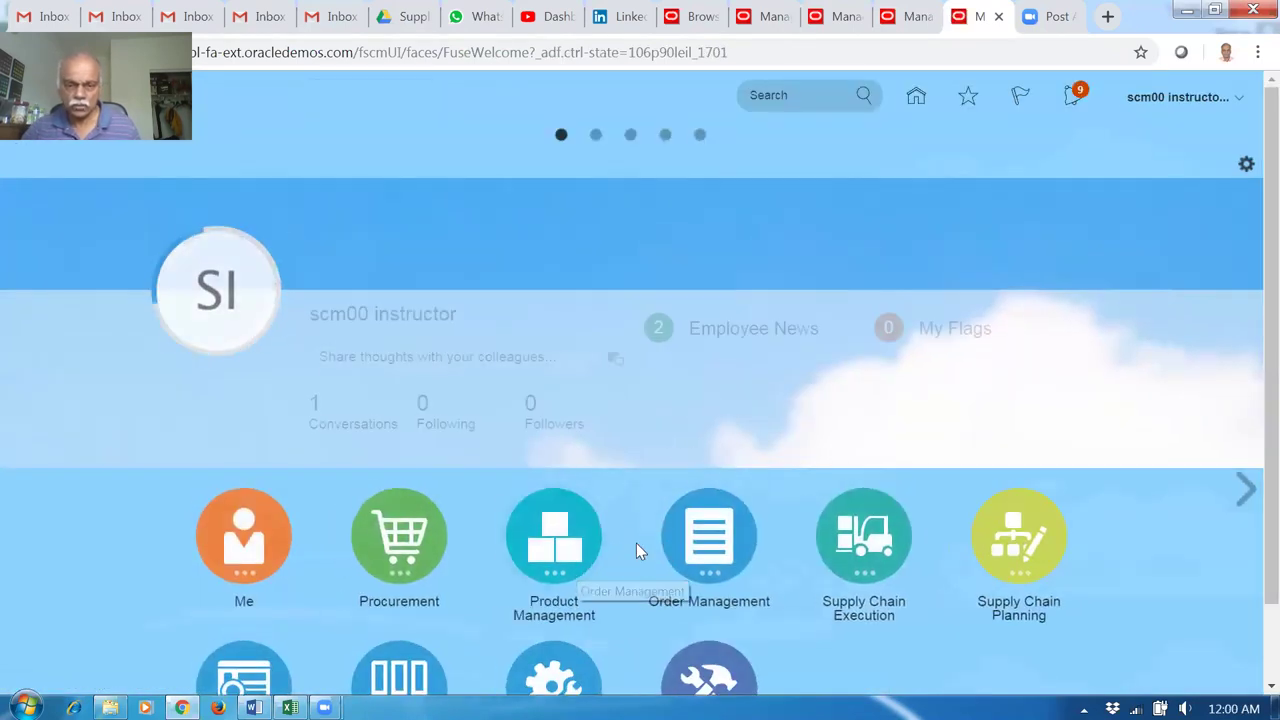
# Open the Order Management work area and start a new sales order
pyautogui.click(690, 545)
pyautogui.click(660, 645)
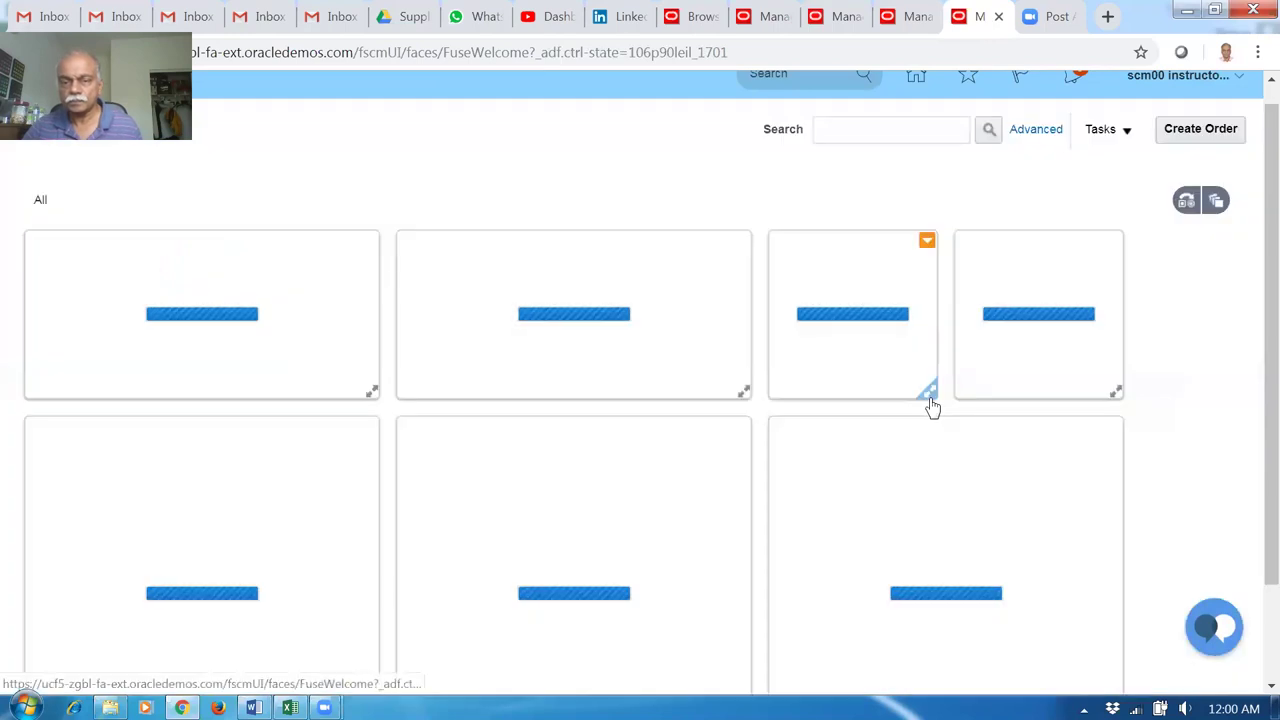
pyautogui.click(1205, 130)
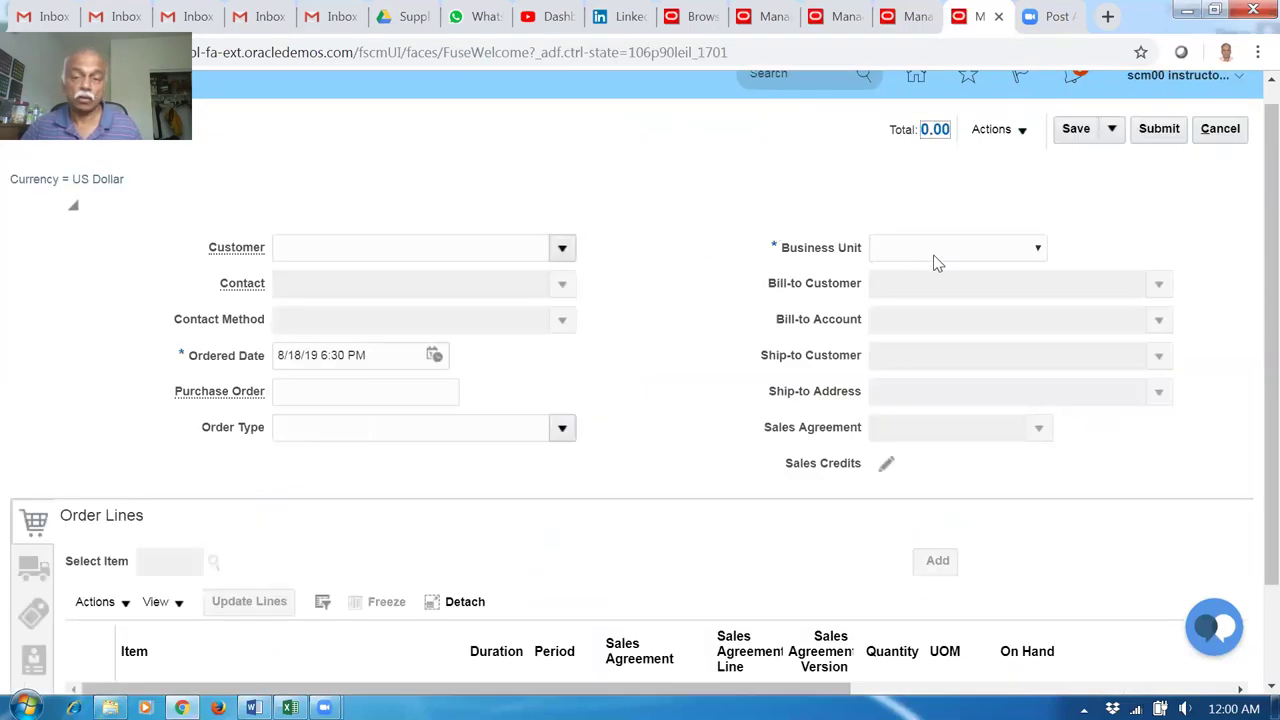
# Set the new sales order's business unit to US1 Business Unit
pyautogui.click(937, 257)
pyautogui.scroll(-2, 1049, 360)
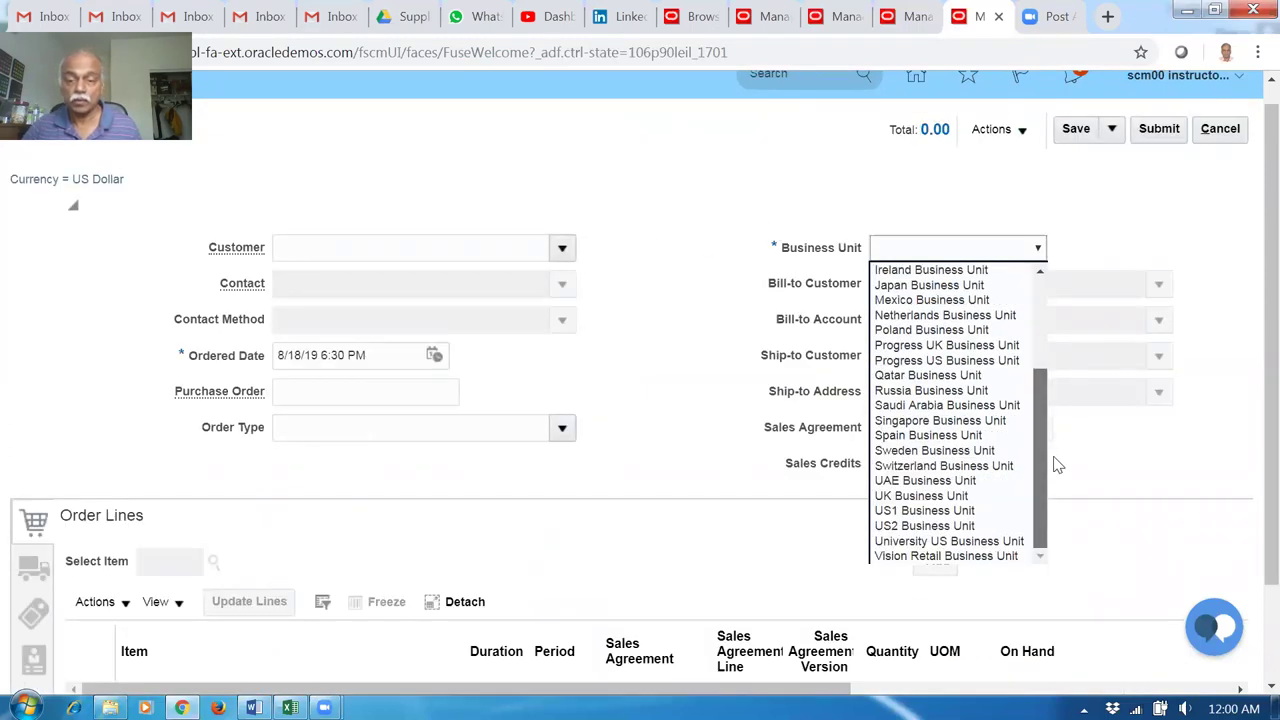
pyautogui.scroll(-3, 1046, 520)
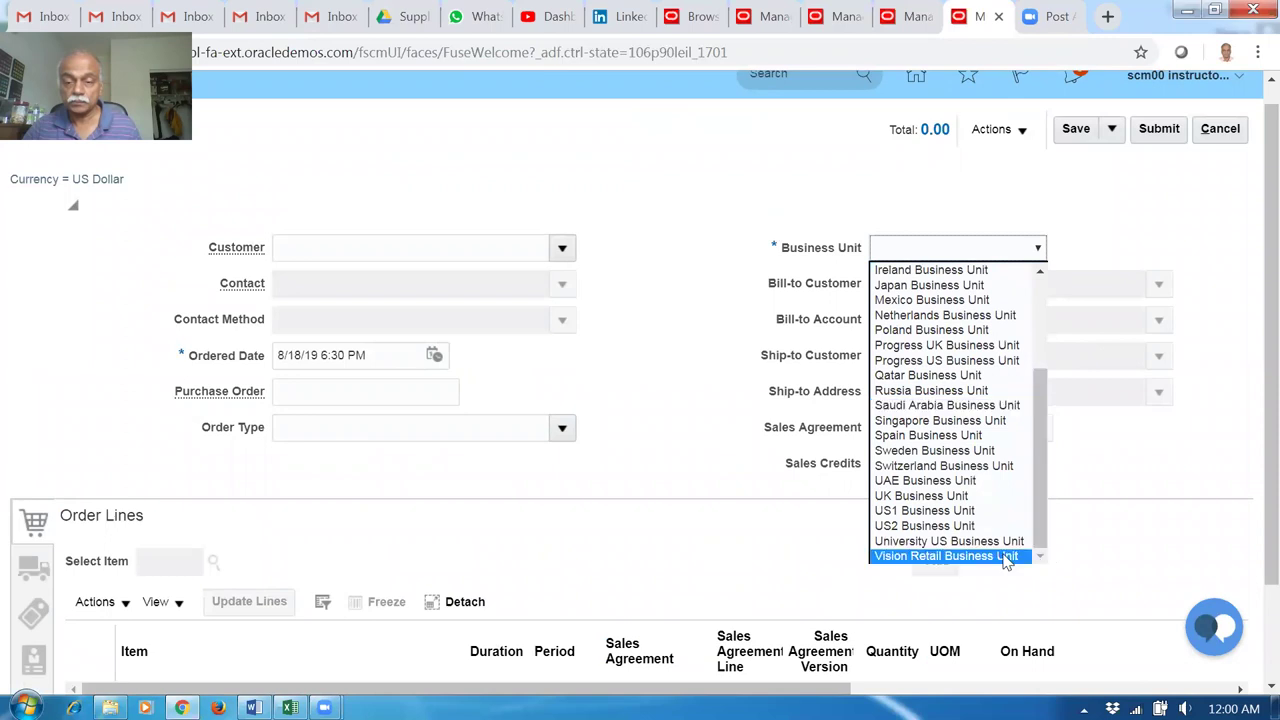
pyautogui.click(924, 510)
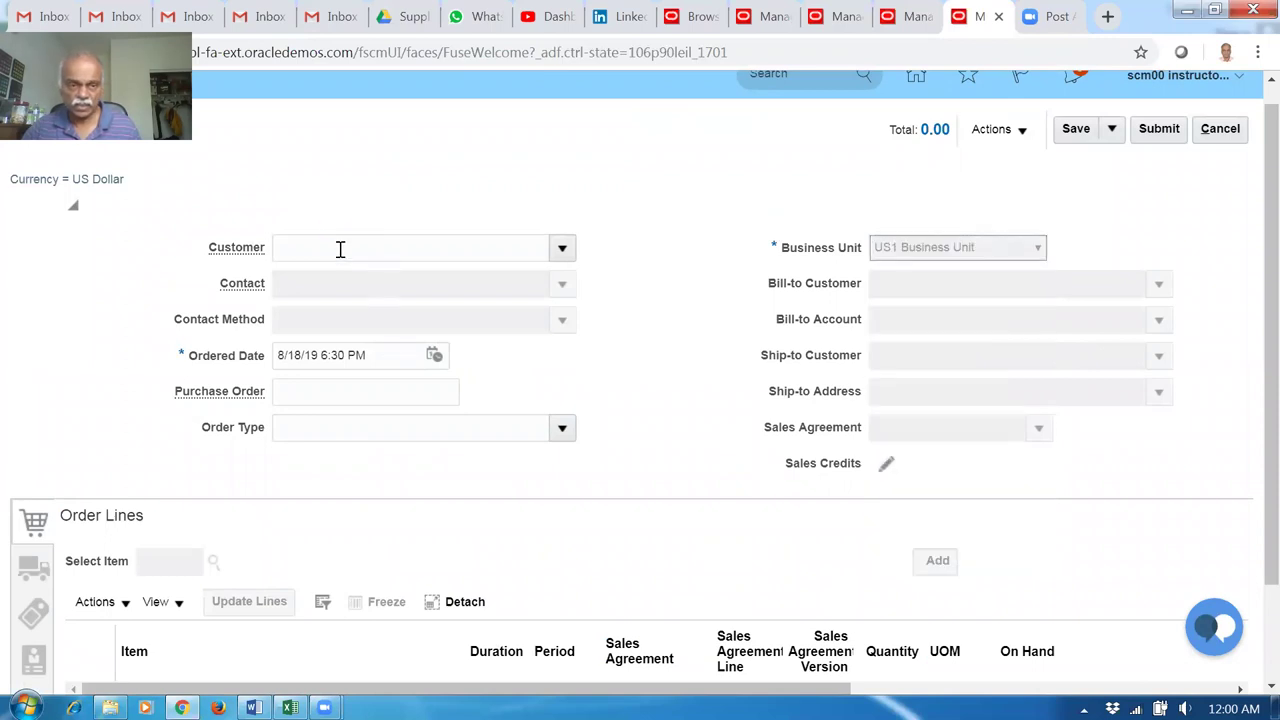
# Choose Computer Service and Rentals as the customer and set the order type to Default DOO
pyautogui.click(341, 250)
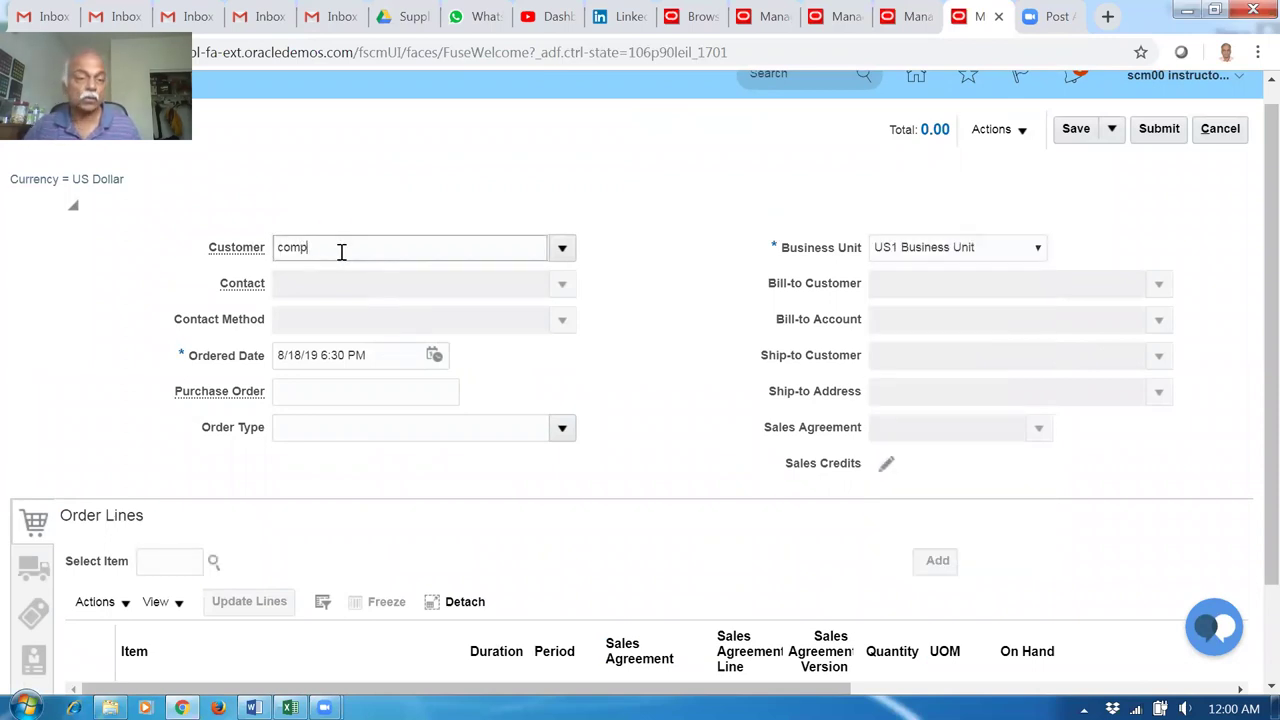
pyautogui.click(350, 281)
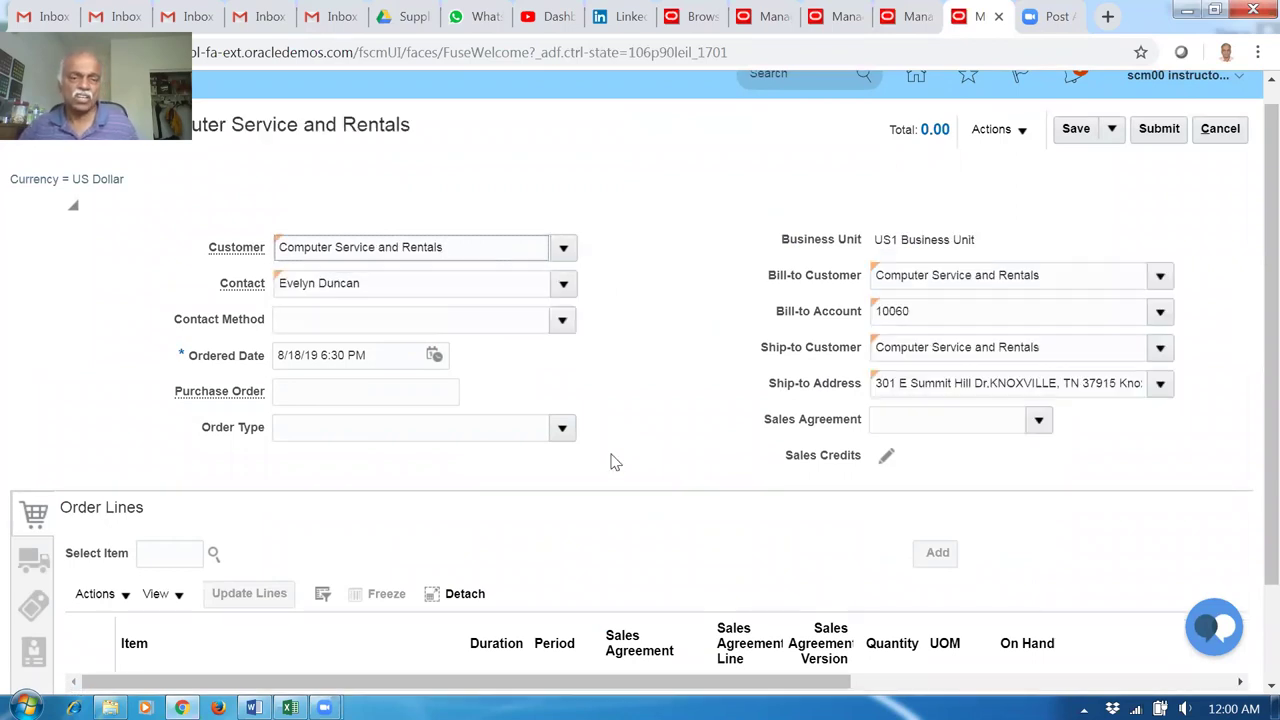
pyautogui.click(561, 430)
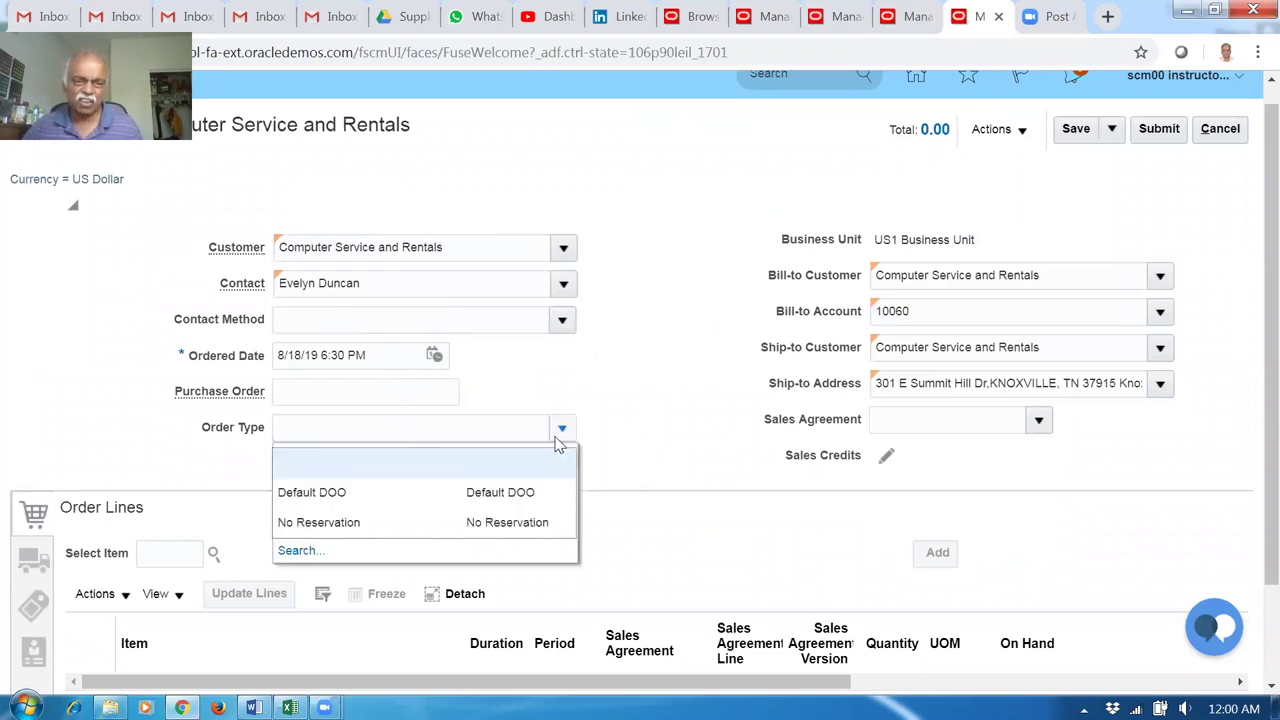
pyautogui.click(534, 495)
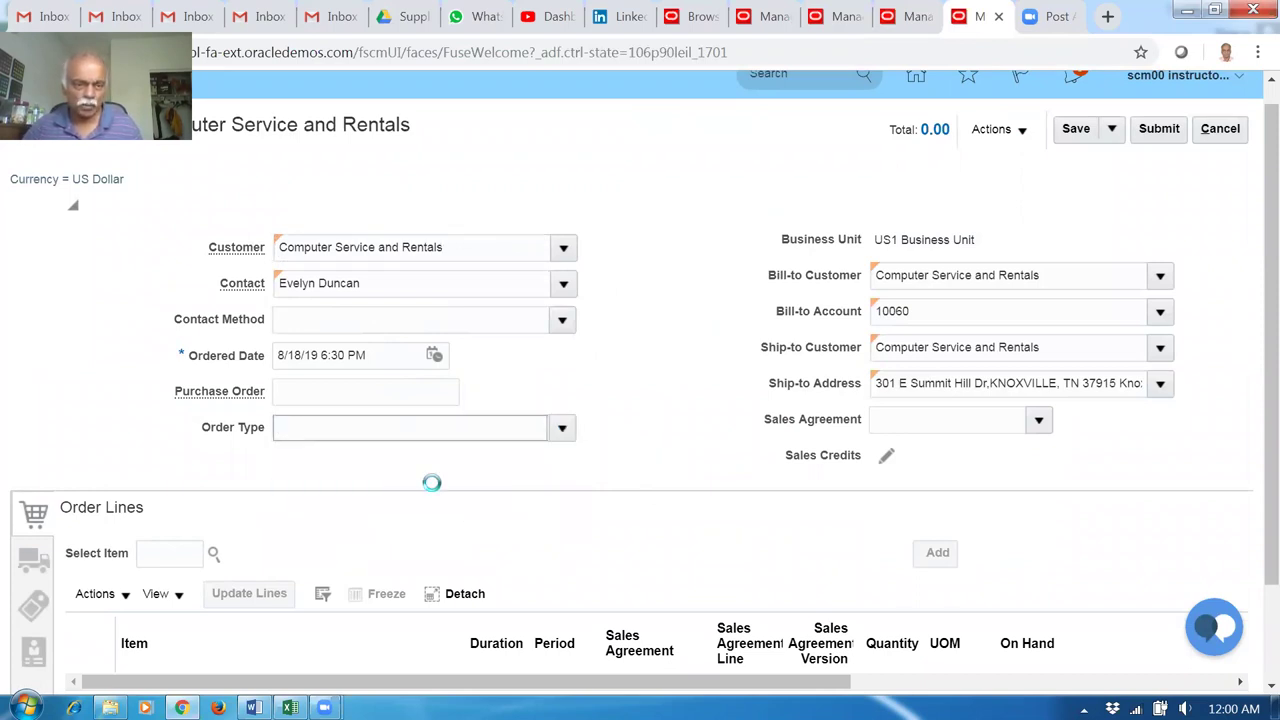
# Add an order line for item a0121_Buy_Receive_Ship with a quantity of 3 Ea
pyautogui.click(166, 554)
pyautogui.write('a012')
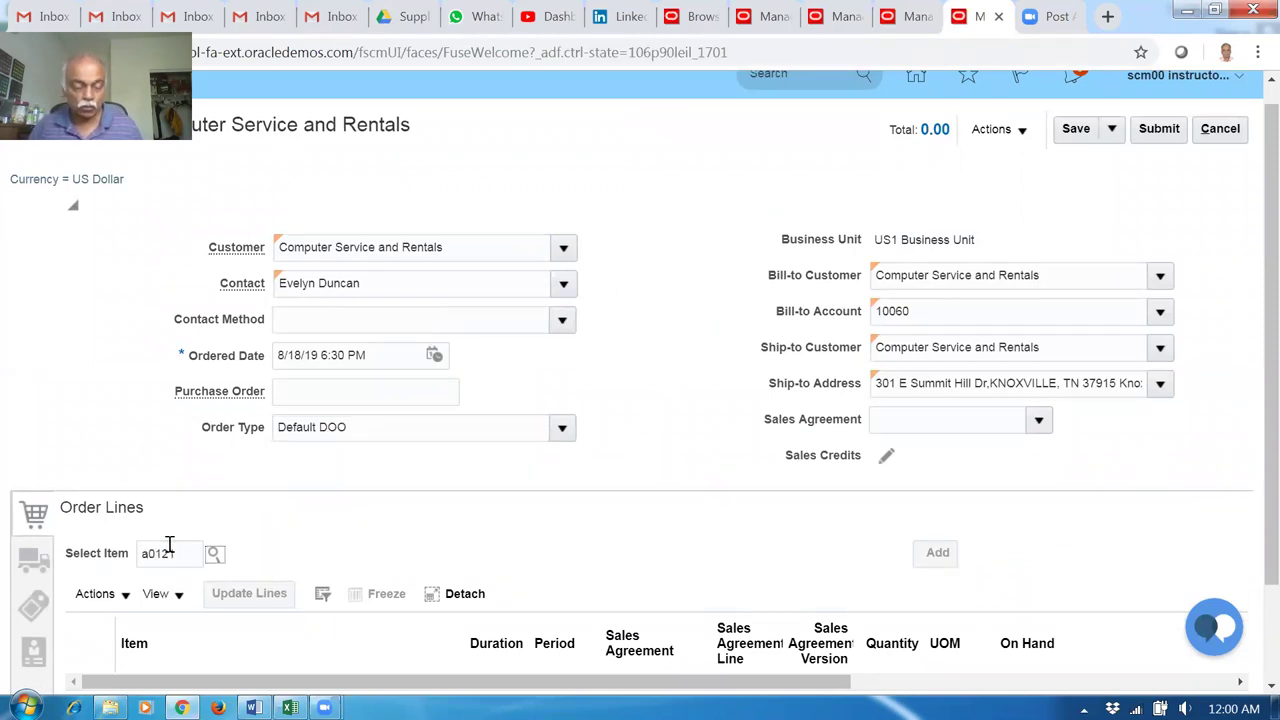
pyautogui.write('1_Bu')
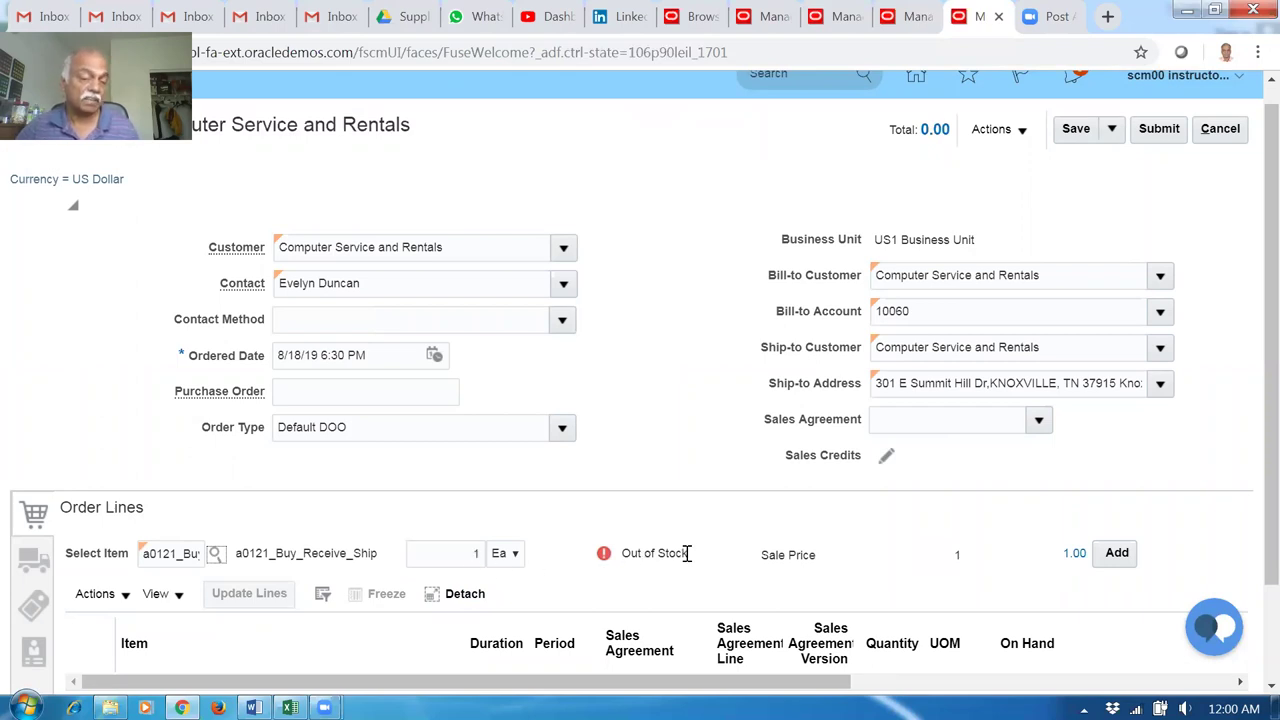
pyautogui.click(424, 559)
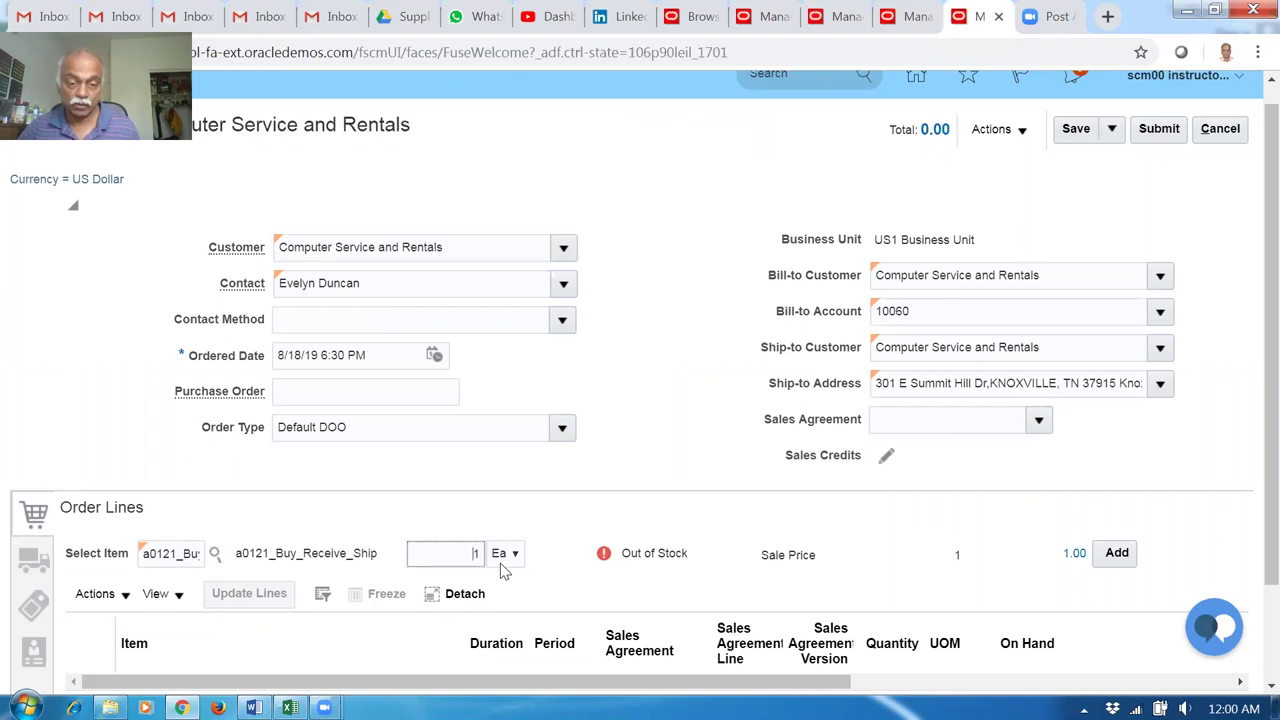
pyautogui.write('3')
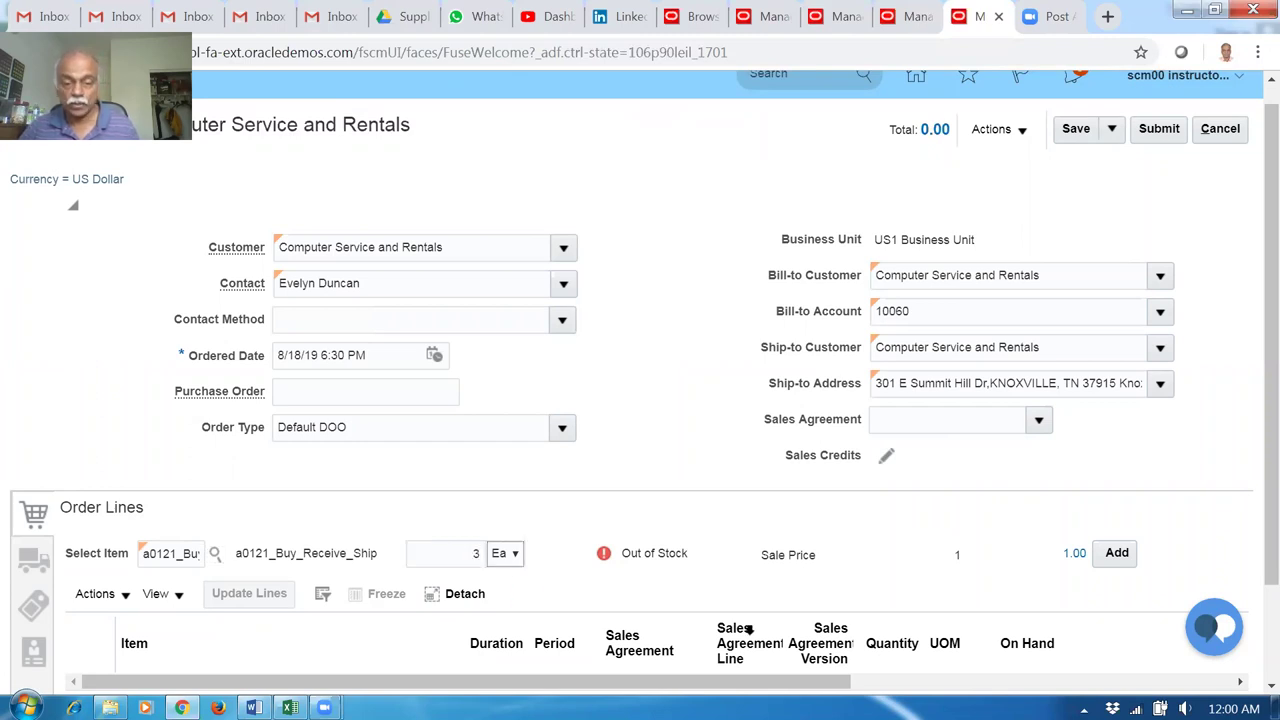
pyautogui.click(1117, 553)
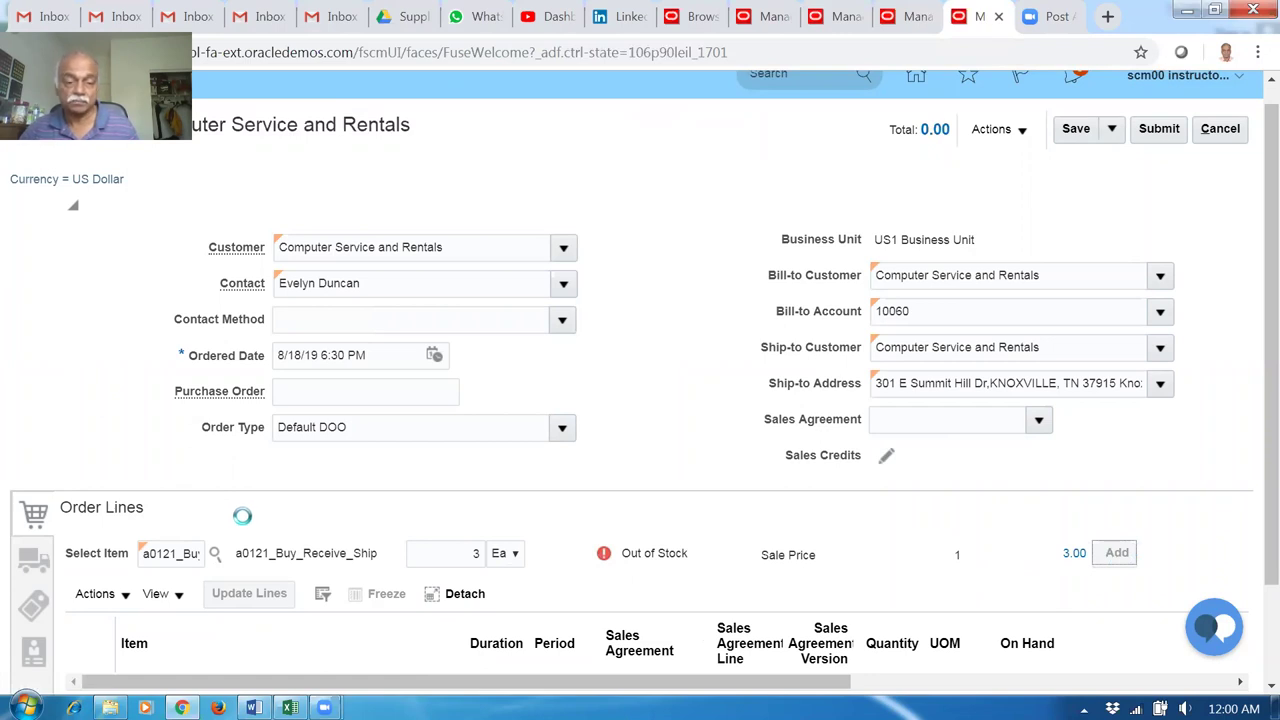
# Change the requested date in the order's shipment details to 8/22/19 6:30 PM
pyautogui.click(40, 565)
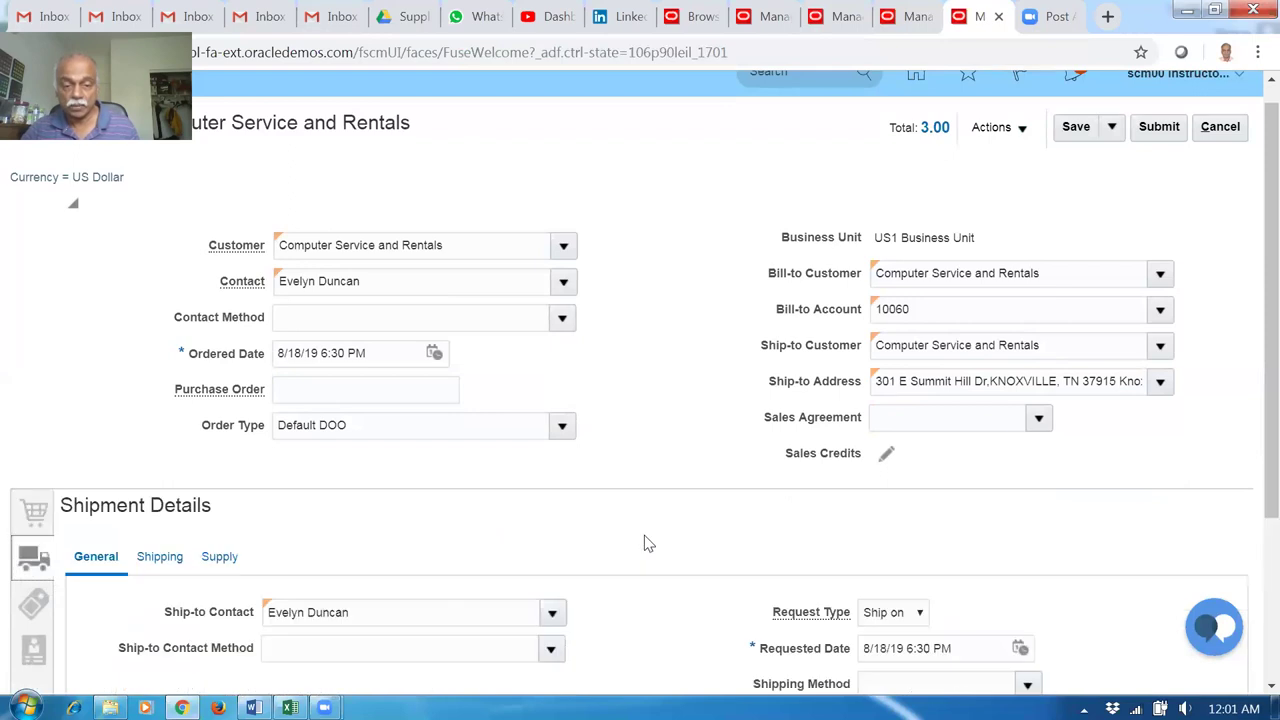
pyautogui.scroll(-2, 644, 535)
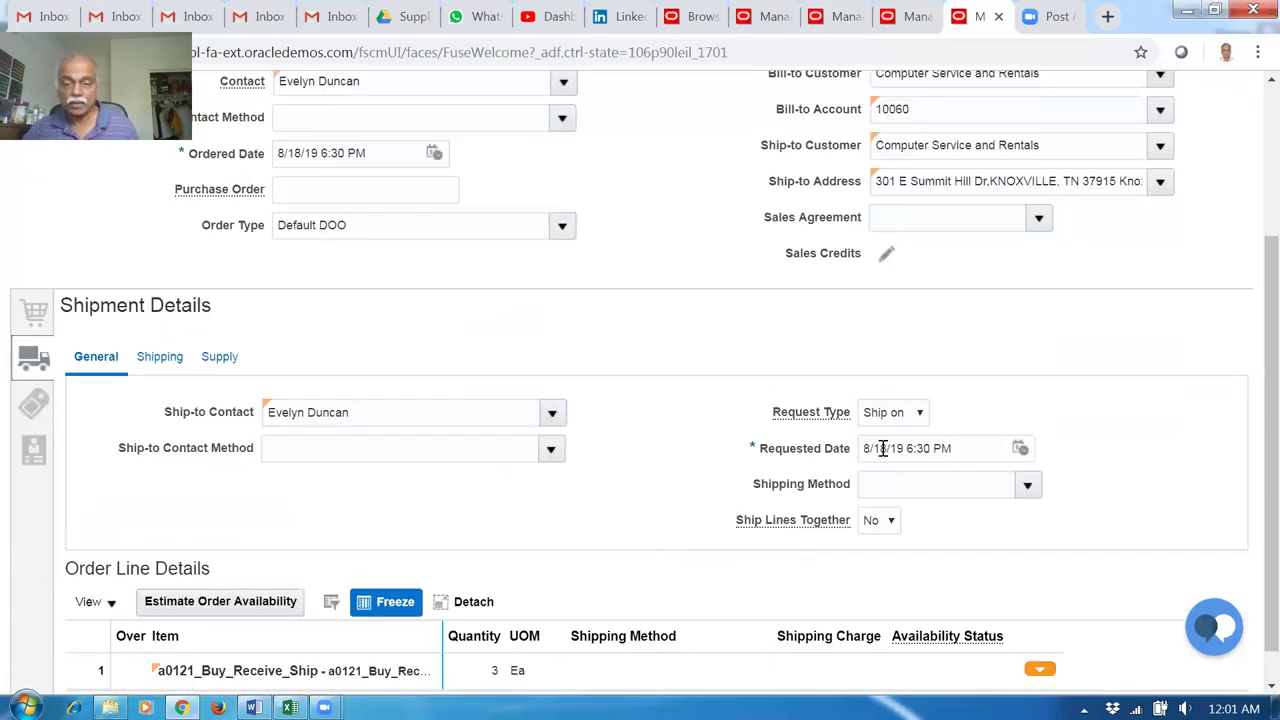
pyautogui.click(883, 448)
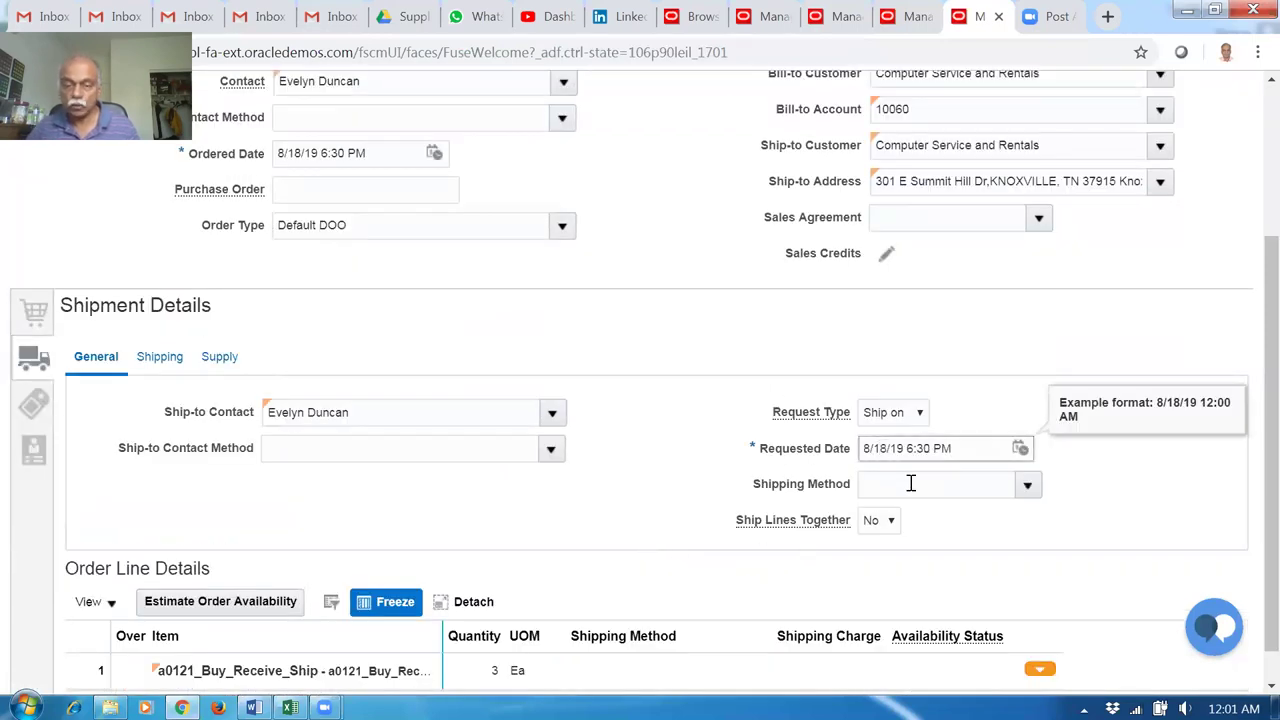
pyautogui.press('Right')
pyautogui.press('BackSpace')
pyautogui.press('BackSpace')
pyautogui.write('22')
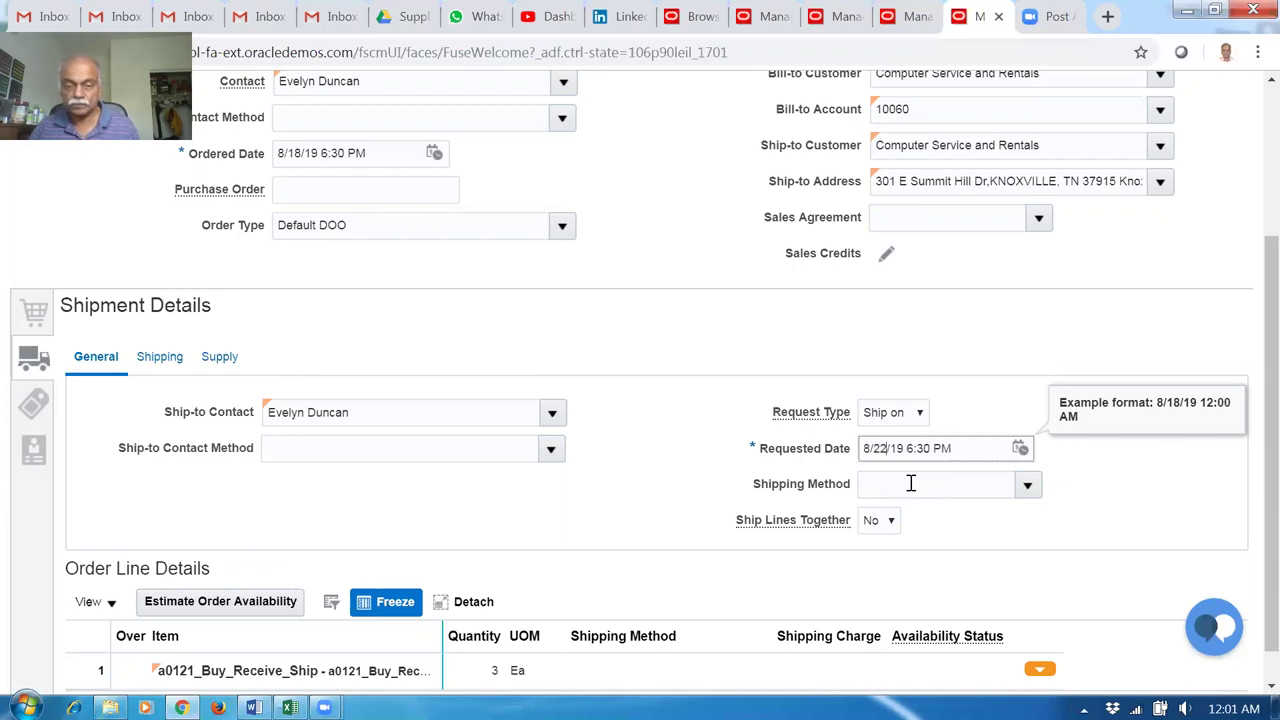
pyautogui.click(1039, 345)
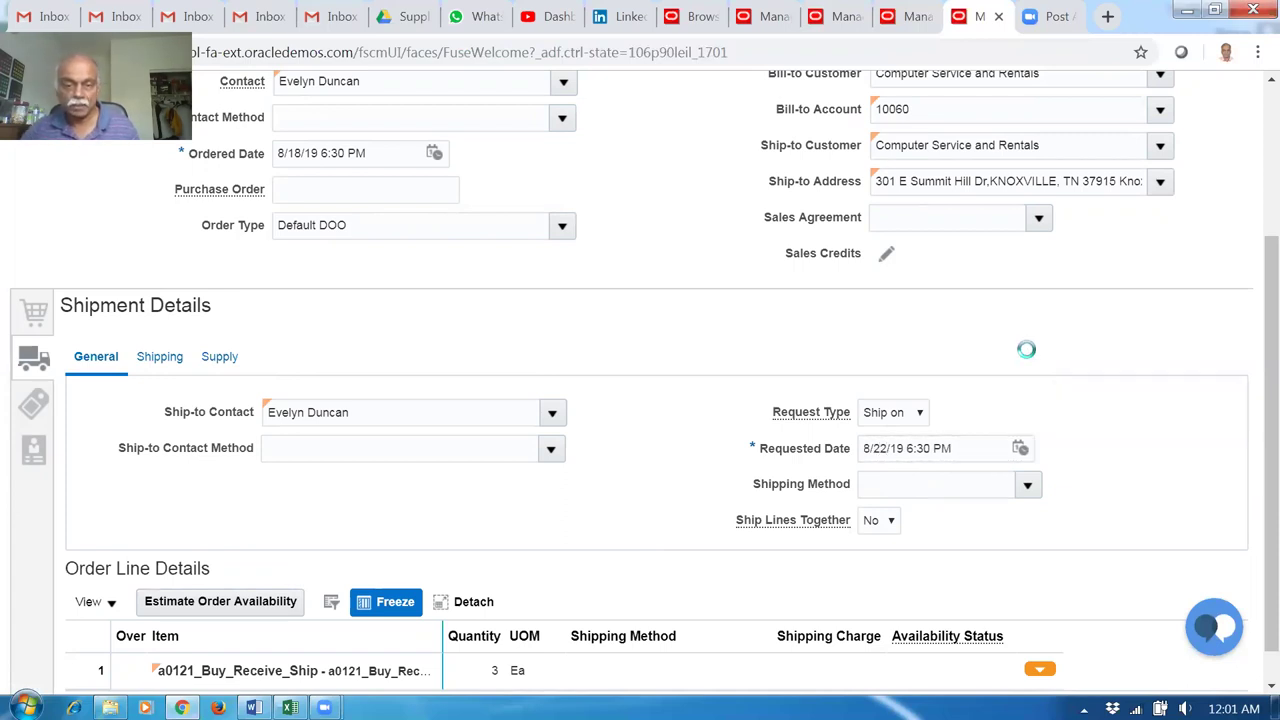
# Save and submit the sales order, and dismiss the submission confirmation
pyautogui.scroll(2, 1034, 357)
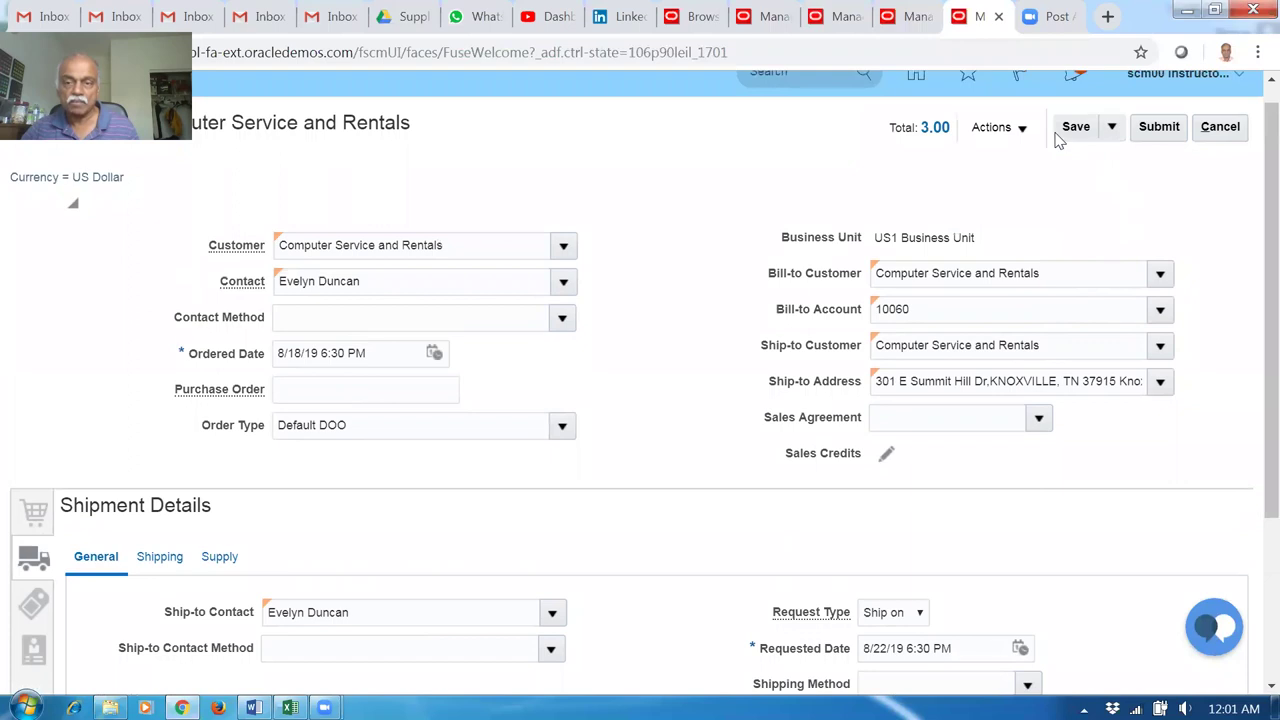
pyautogui.click(1076, 126)
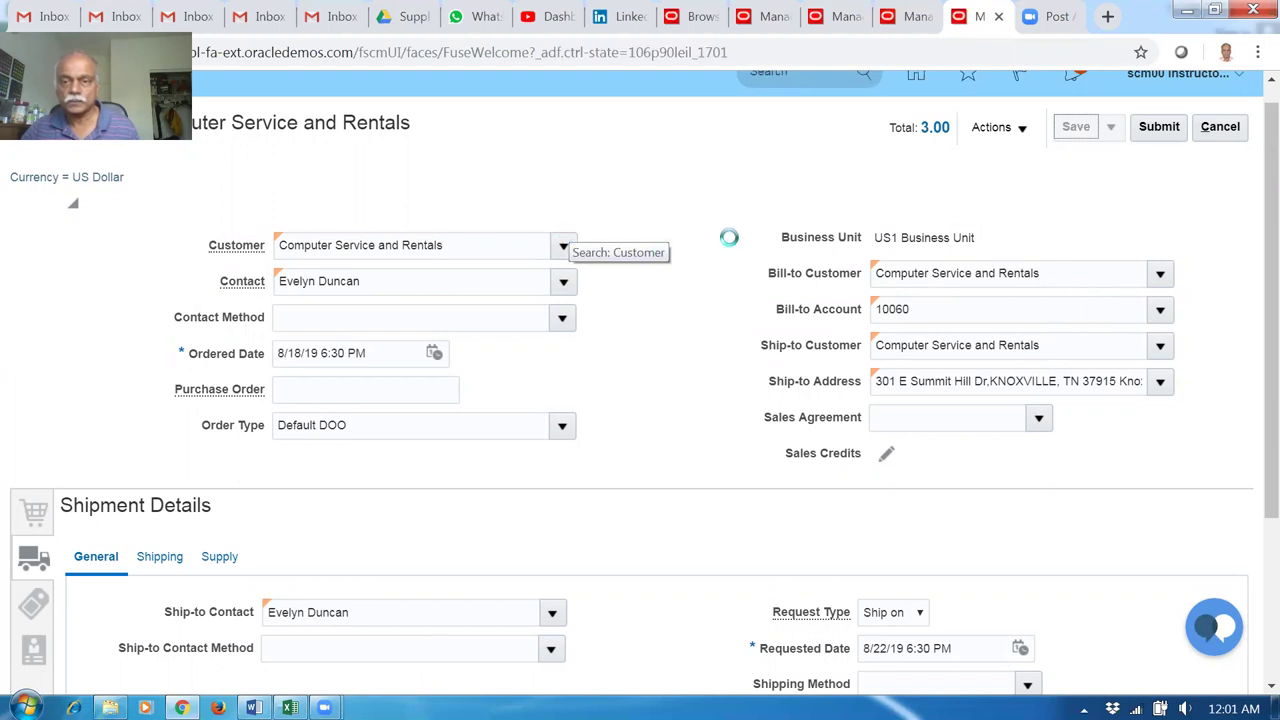
pyautogui.click(1160, 130)
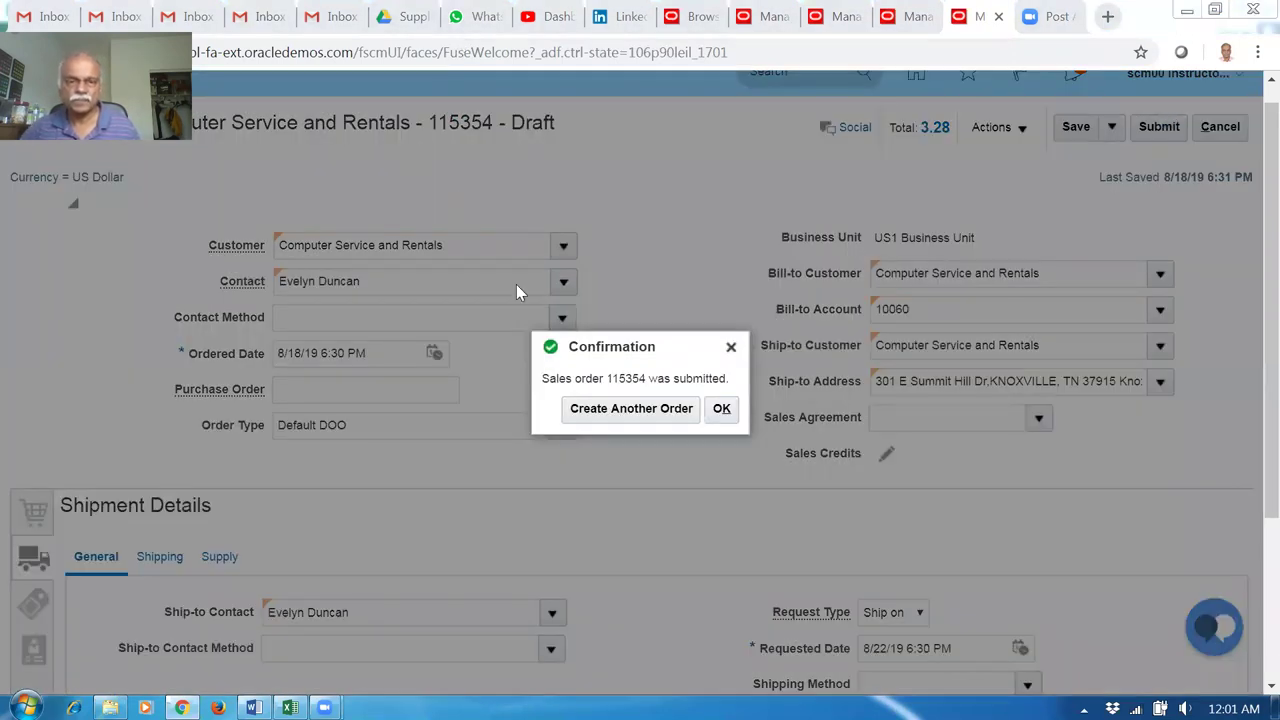
pyautogui.click(721, 408)
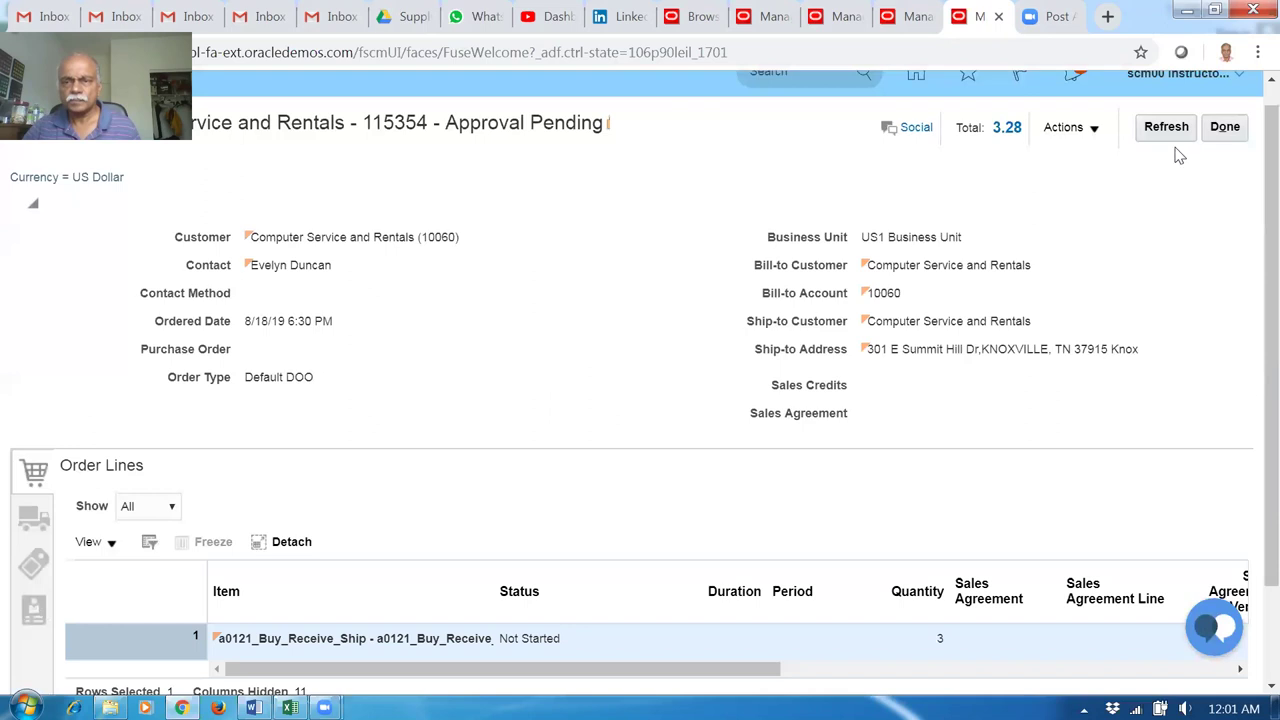
# Refresh the submitted sales order and switch it to the fulfillment view
pyautogui.click(1170, 133)
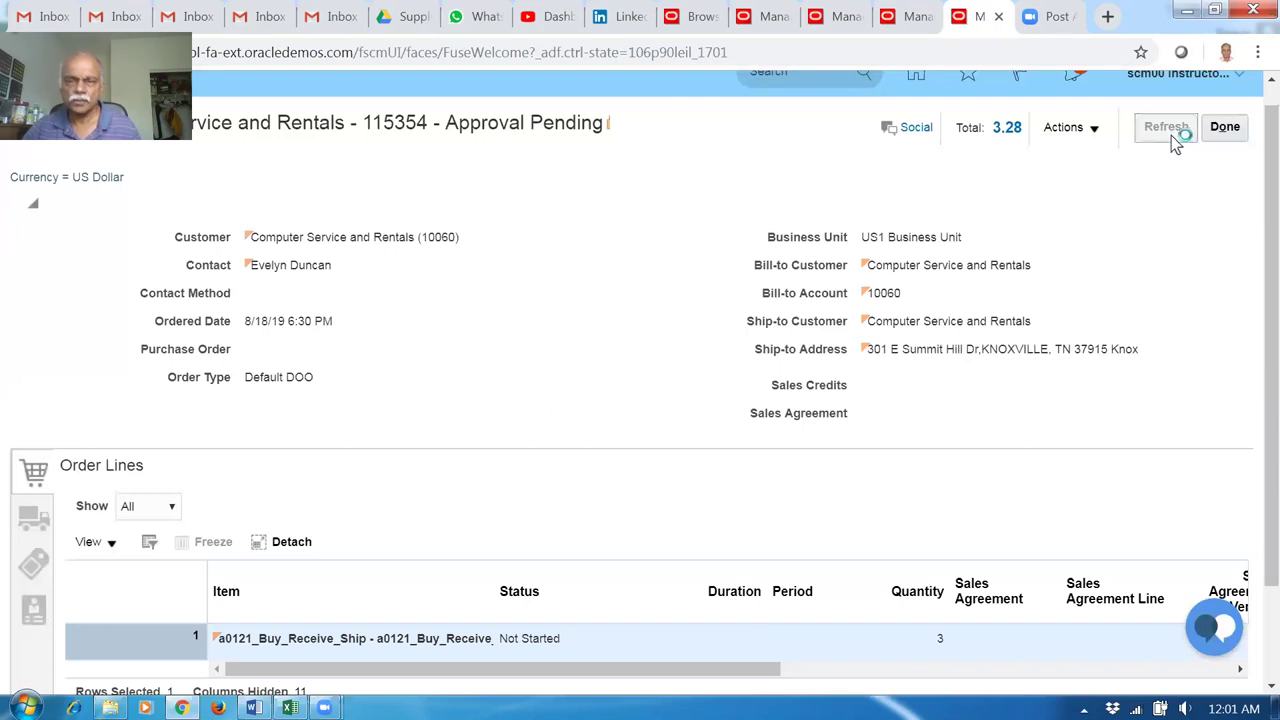
pyautogui.click(1090, 130)
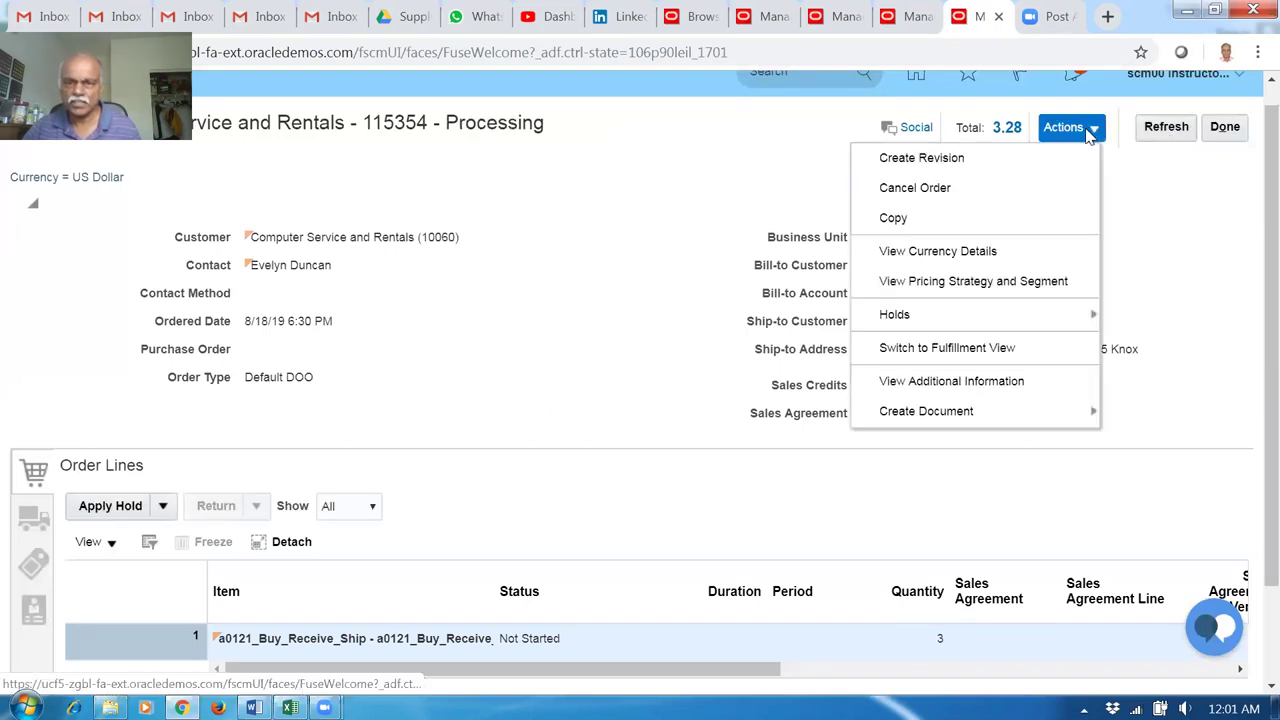
pyautogui.click(1020, 347)
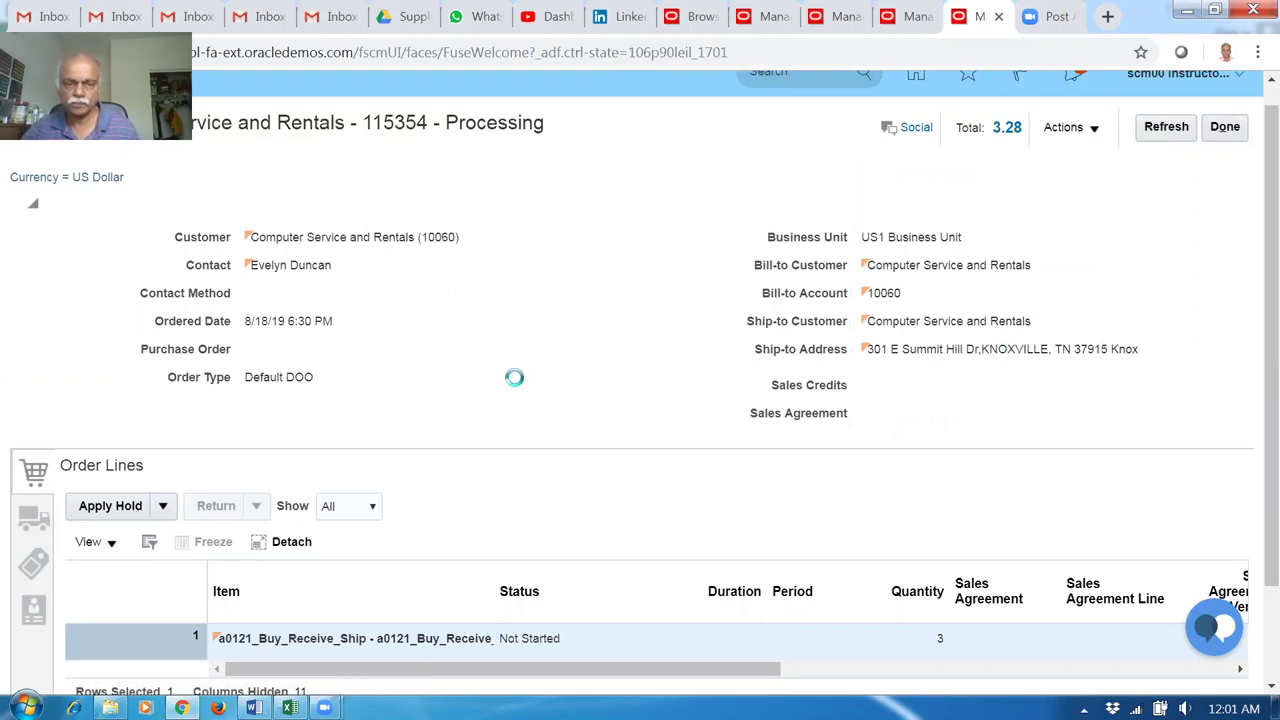
# Open the orchestration process of fulfillment line 1-1 and review the tasks in its orchestration plan
pyautogui.scroll(-2, 550, 415)
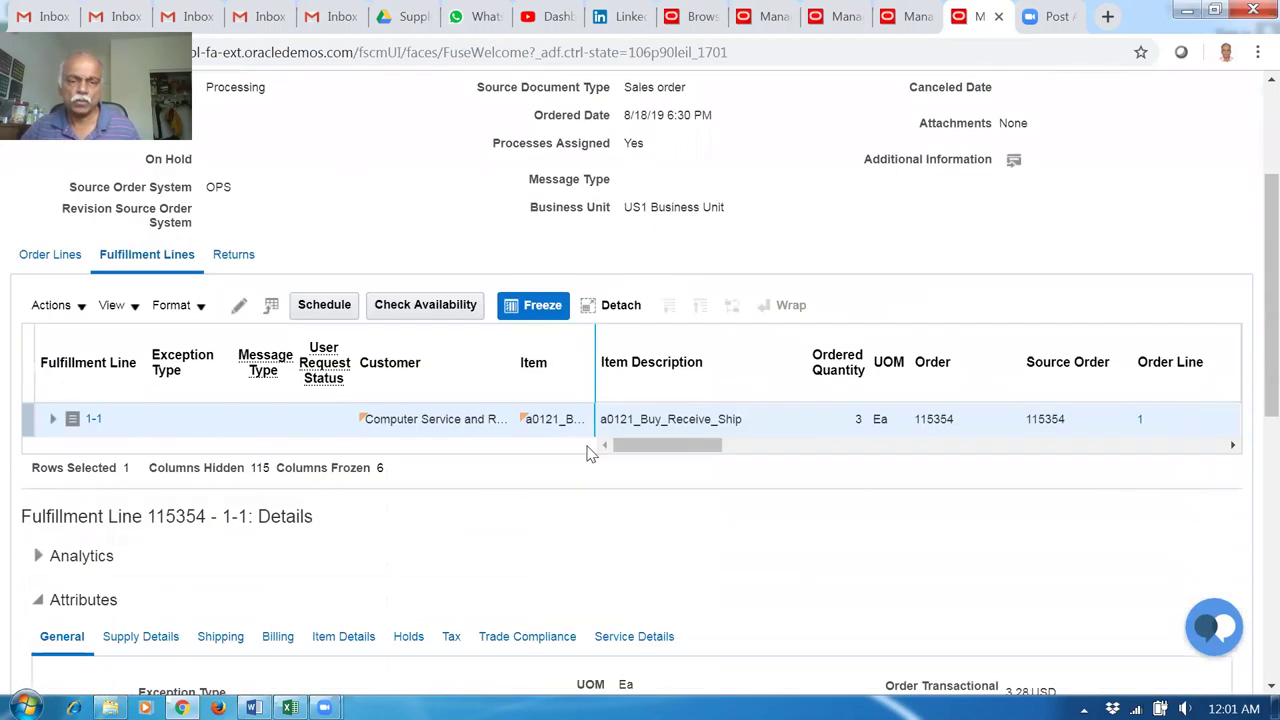
pyautogui.moveTo(663, 446); pyautogui.dragTo(751, 446)
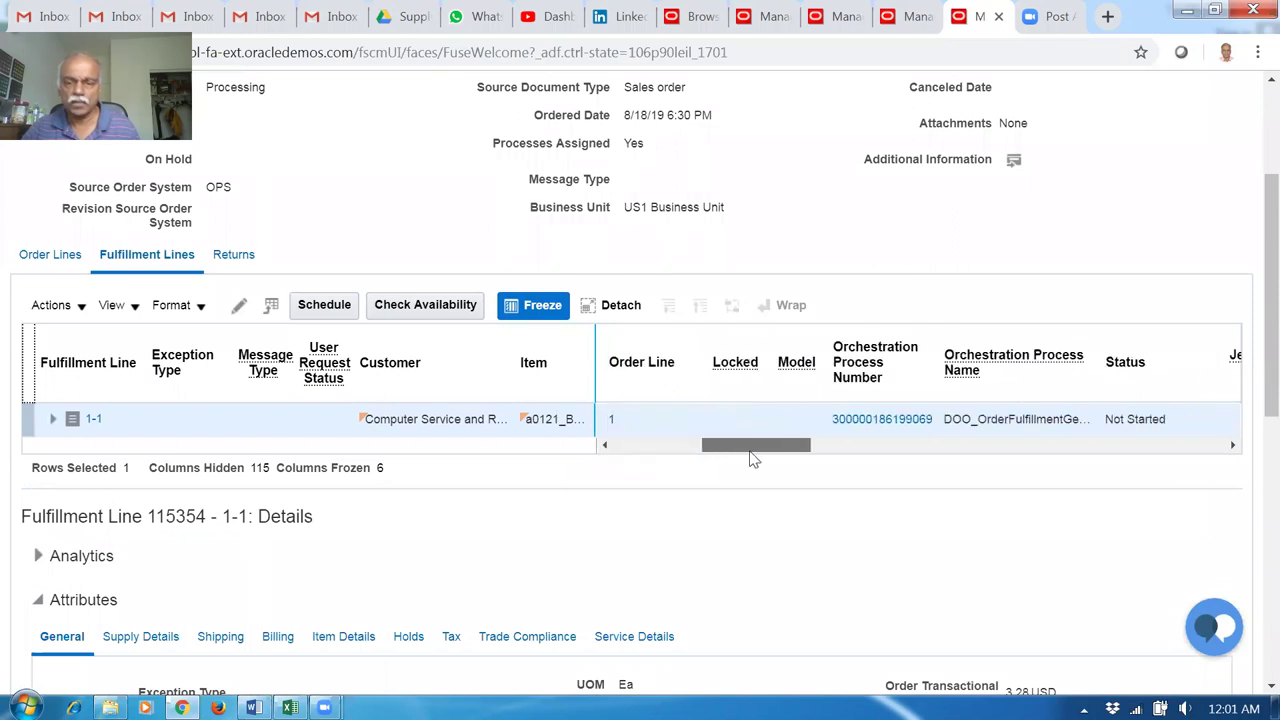
pyautogui.click(855, 427)
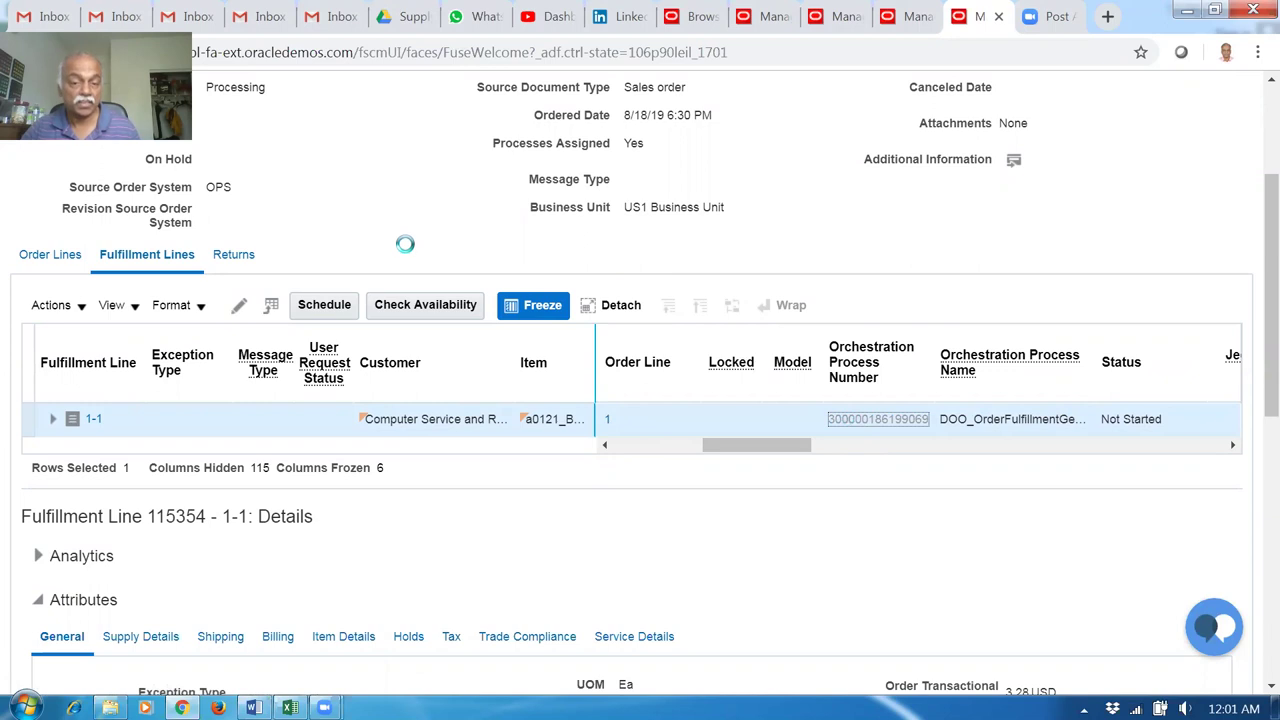
pyautogui.scroll(-1, 405, 254)
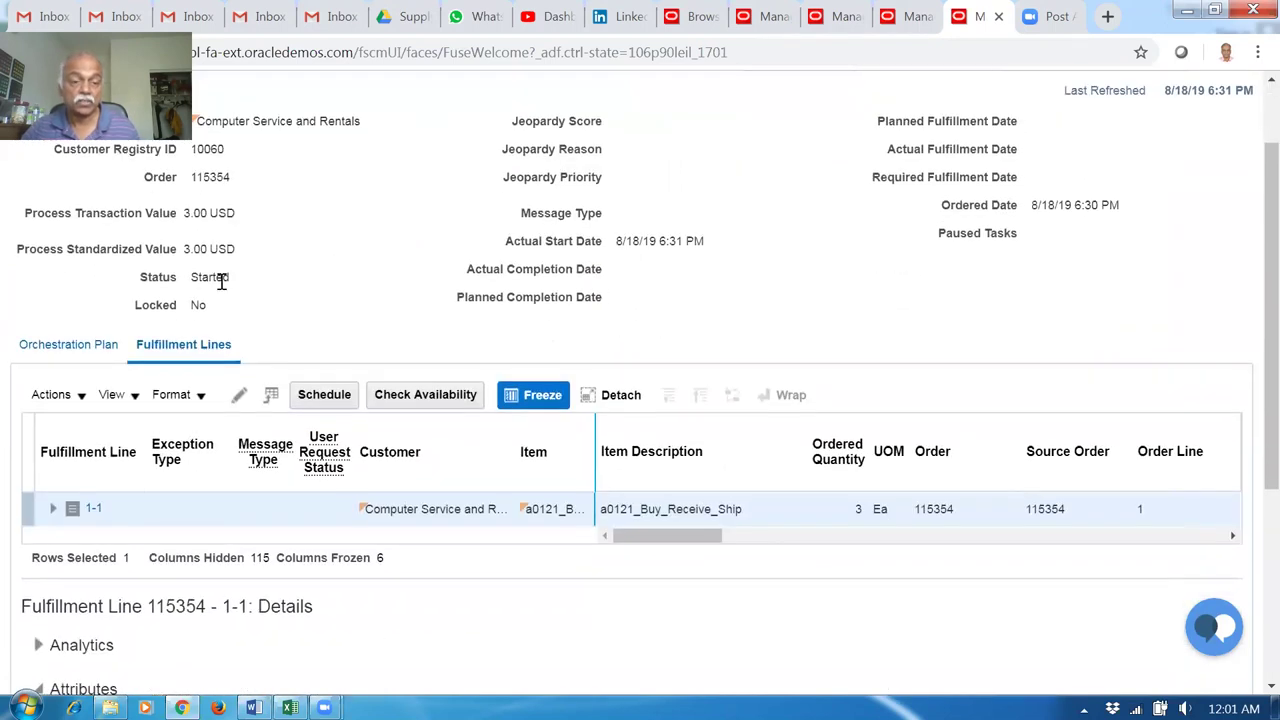
pyautogui.click(40, 345)
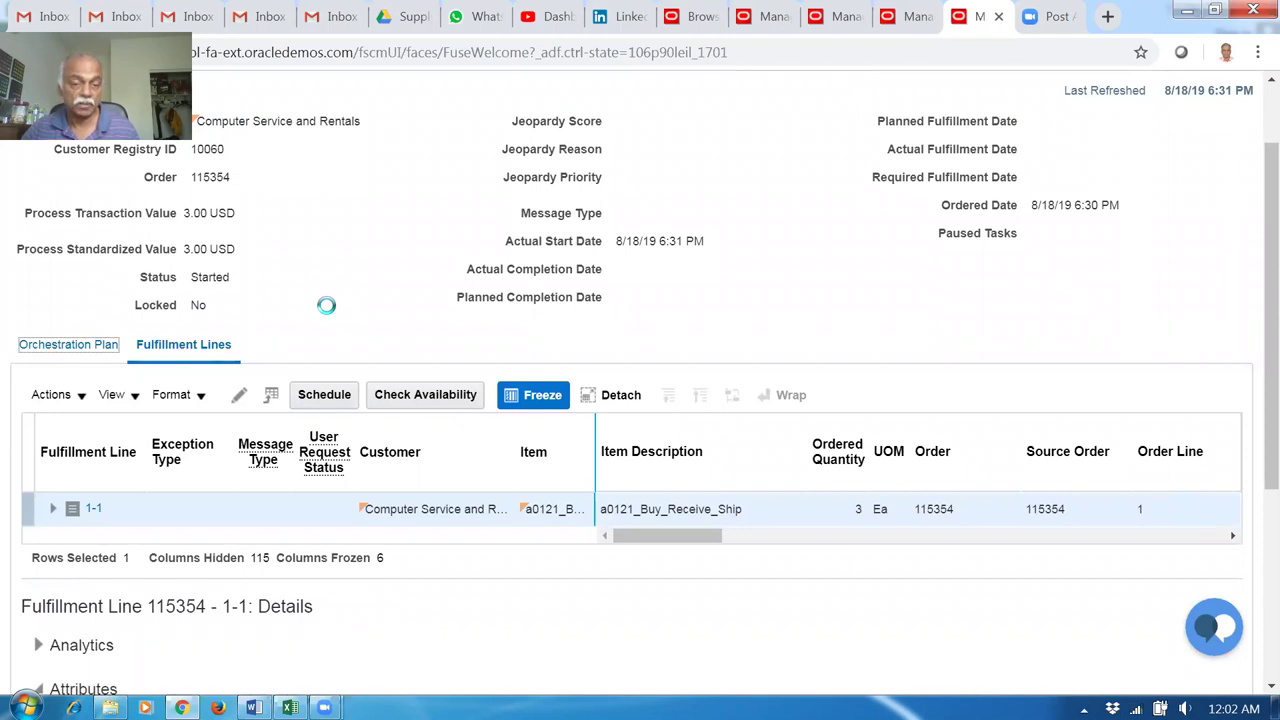
pyautogui.scroll(-2, 323, 314)
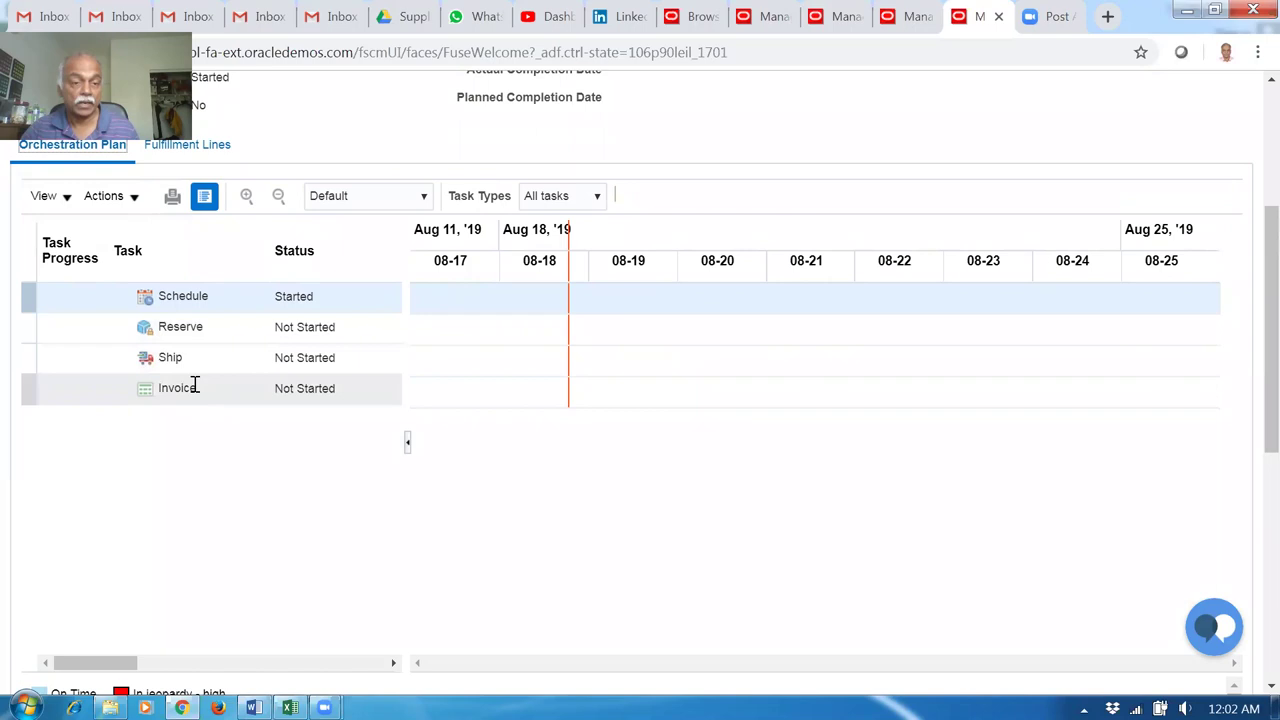
# Refresh the orchestration process repeatedly to track the status of the schedule, supply request and pause tasks
pyautogui.scroll(3, 970, 458)
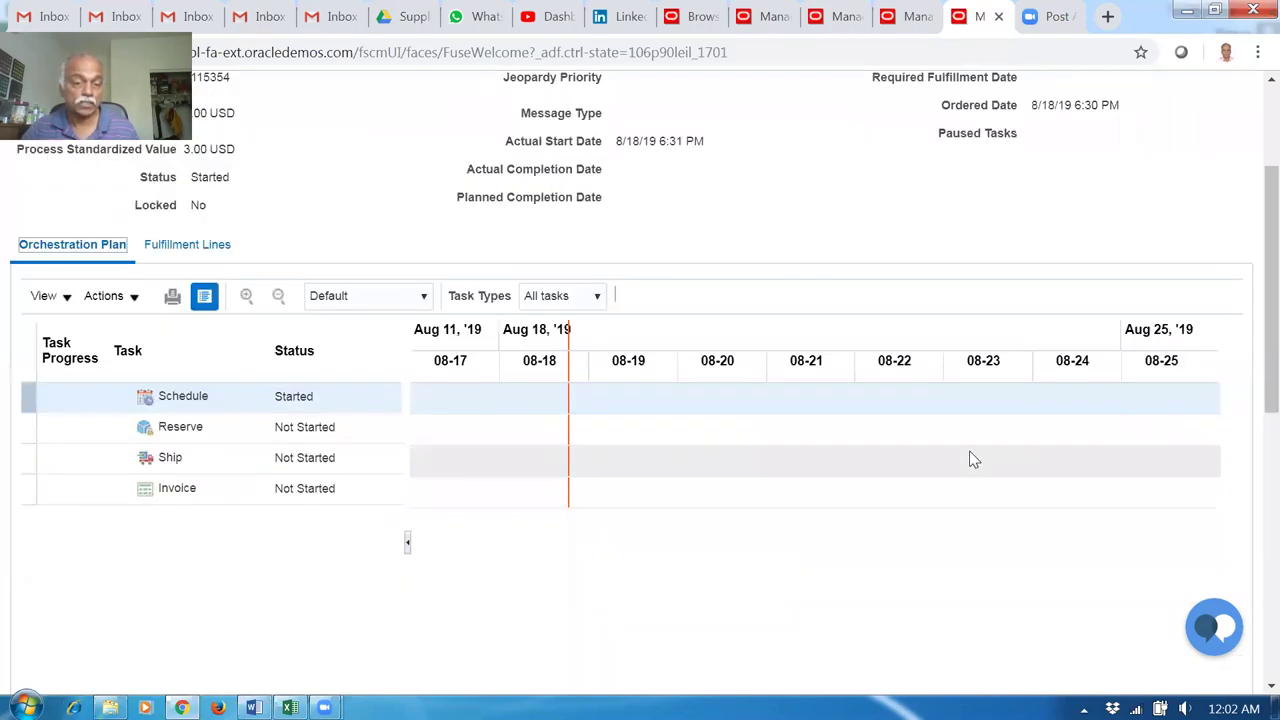
pyautogui.click(1157, 147)
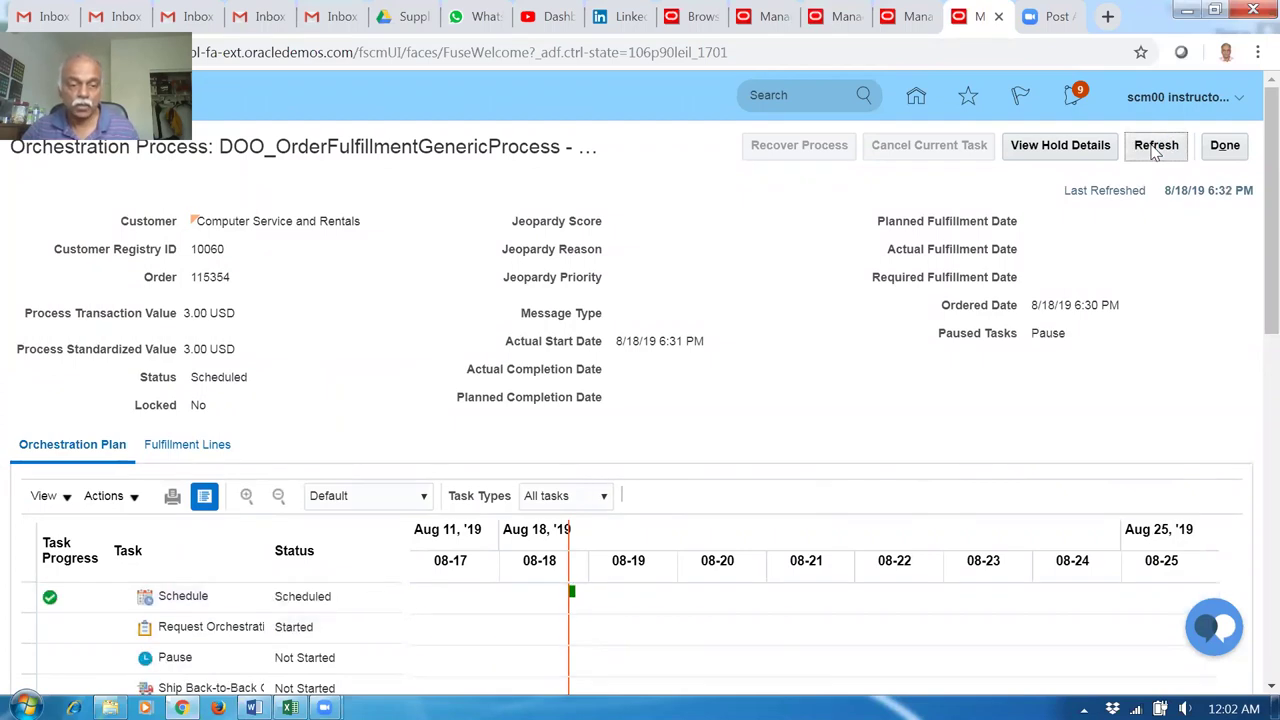
pyautogui.click(1155, 146)
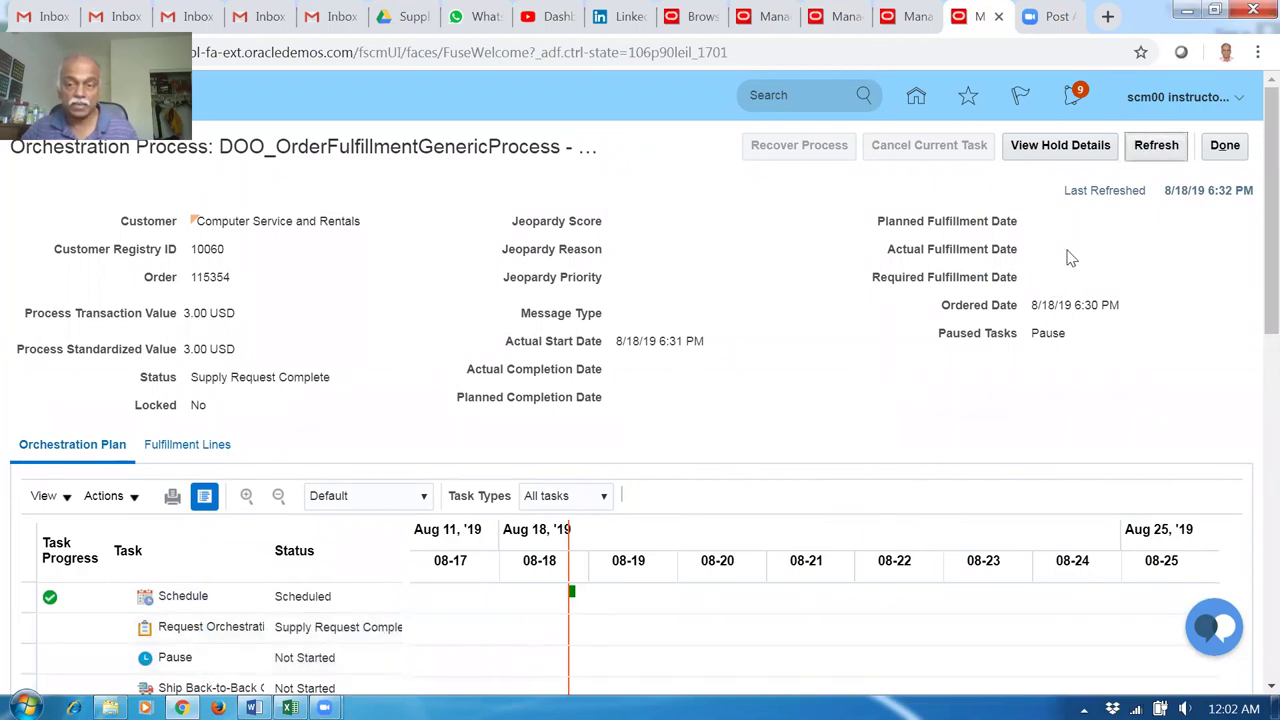
pyautogui.click(1157, 148)
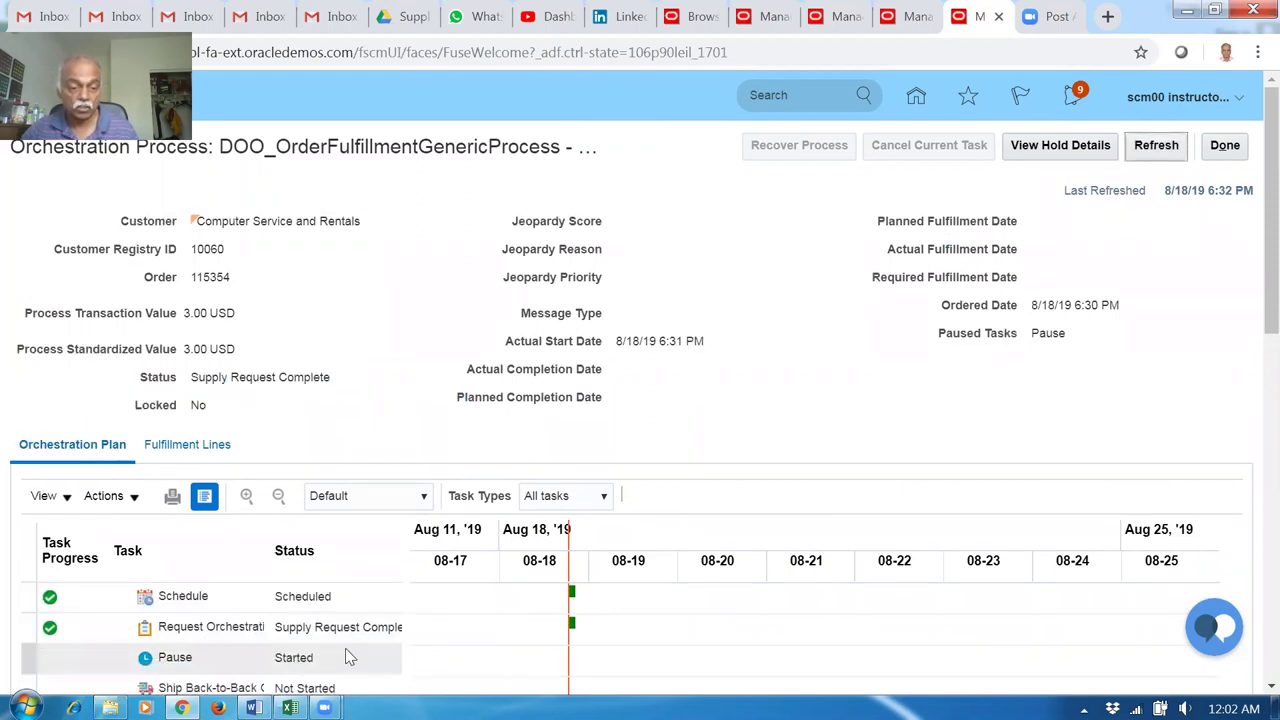
pyautogui.click(1160, 145)
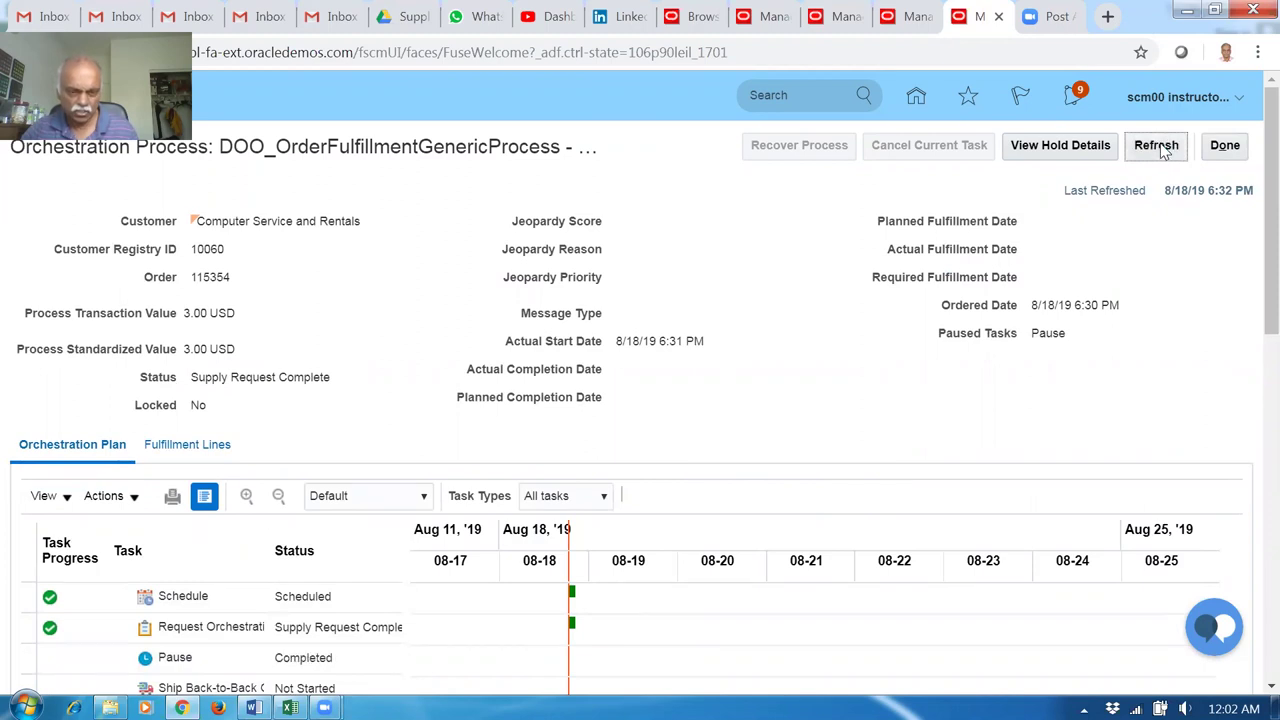
# Refresh the orchestration process and view the supply order exception message captured in the Word document
pyautogui.click(1160, 145)
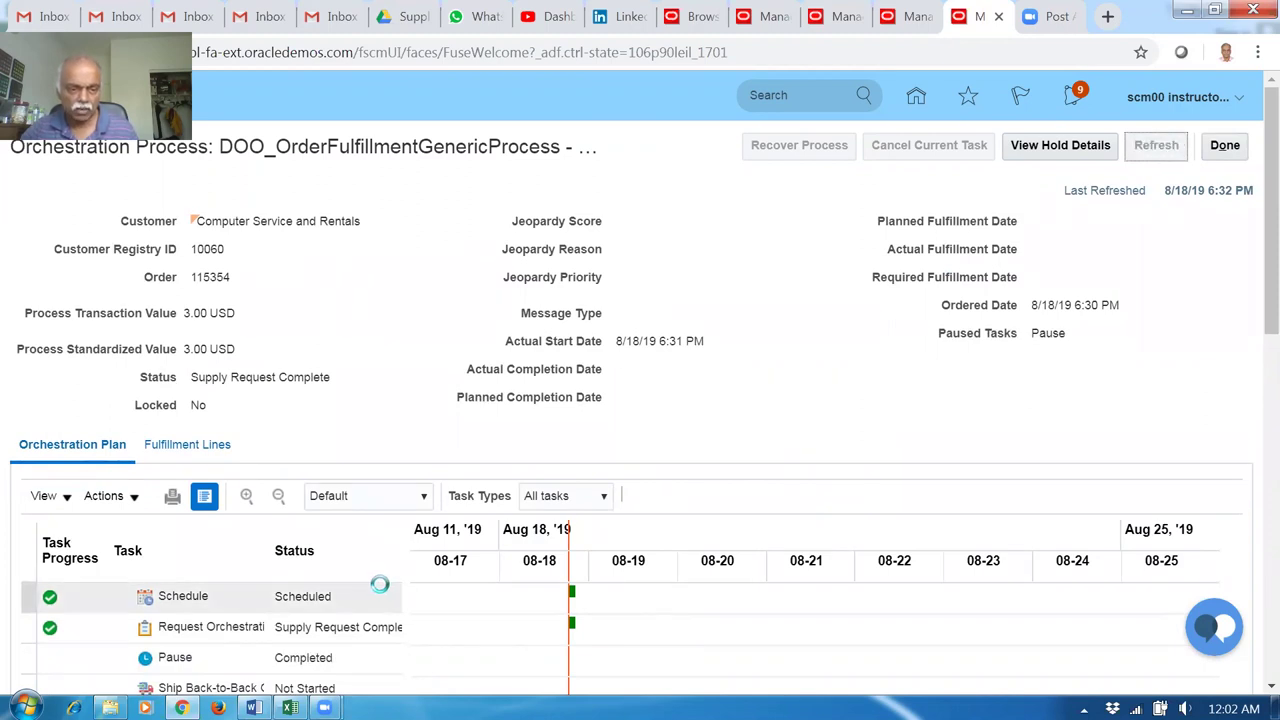
pyautogui.scroll(-1, 384, 583)
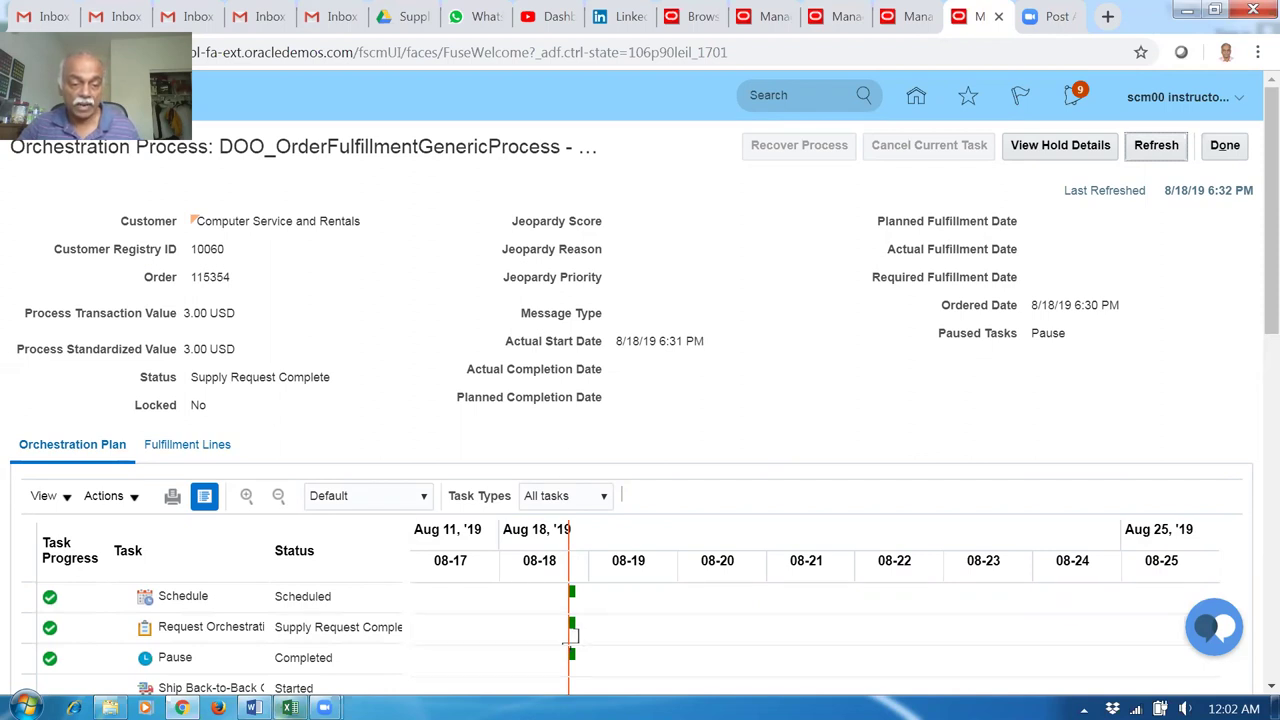
pyautogui.click(254, 707)
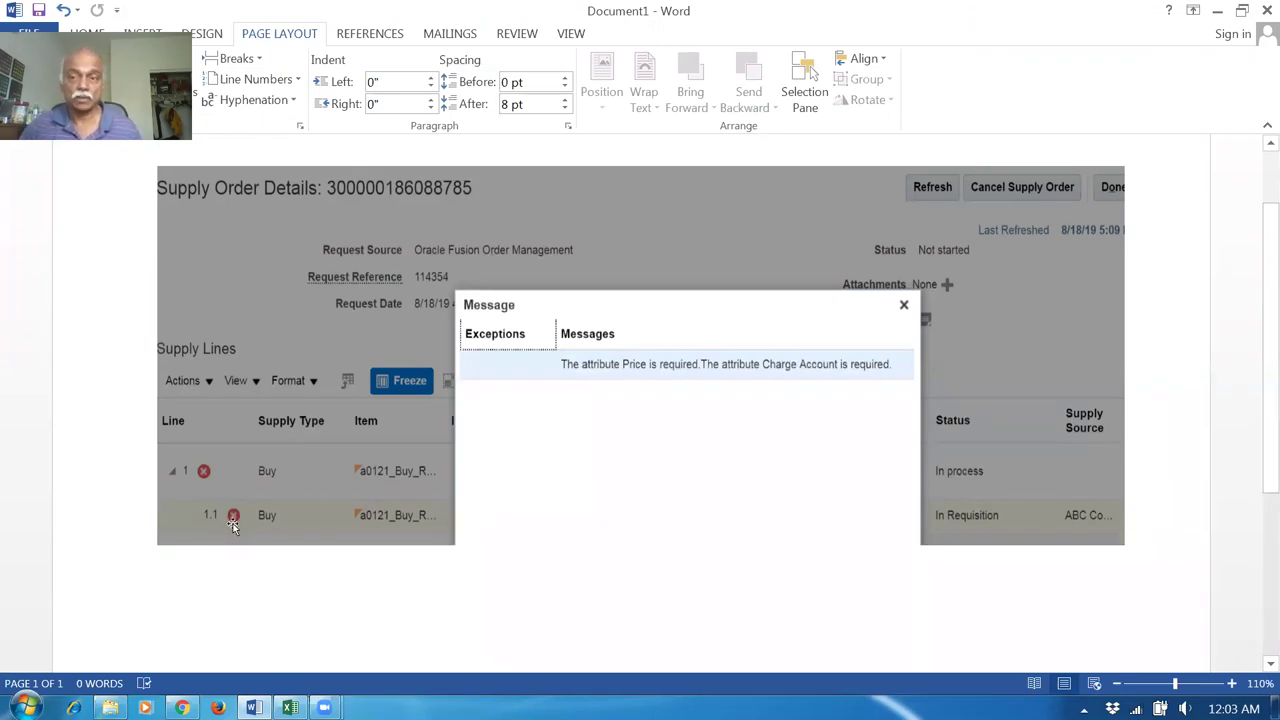
pyautogui.click(1218, 12)
# Refresh the orchestration process and review its task statuses and the back-to-back supply details of fulfillment line 1-1
pyautogui.click(1175, 155)
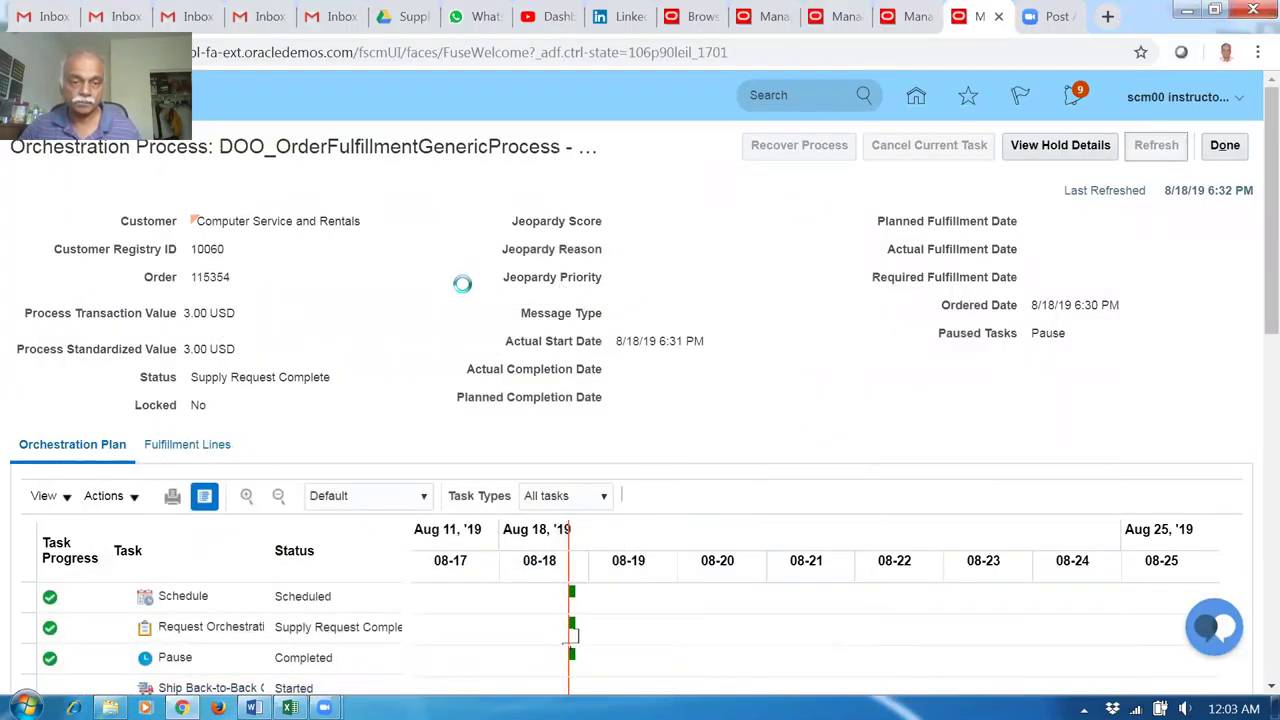
pyautogui.scroll(-2, 460, 288)
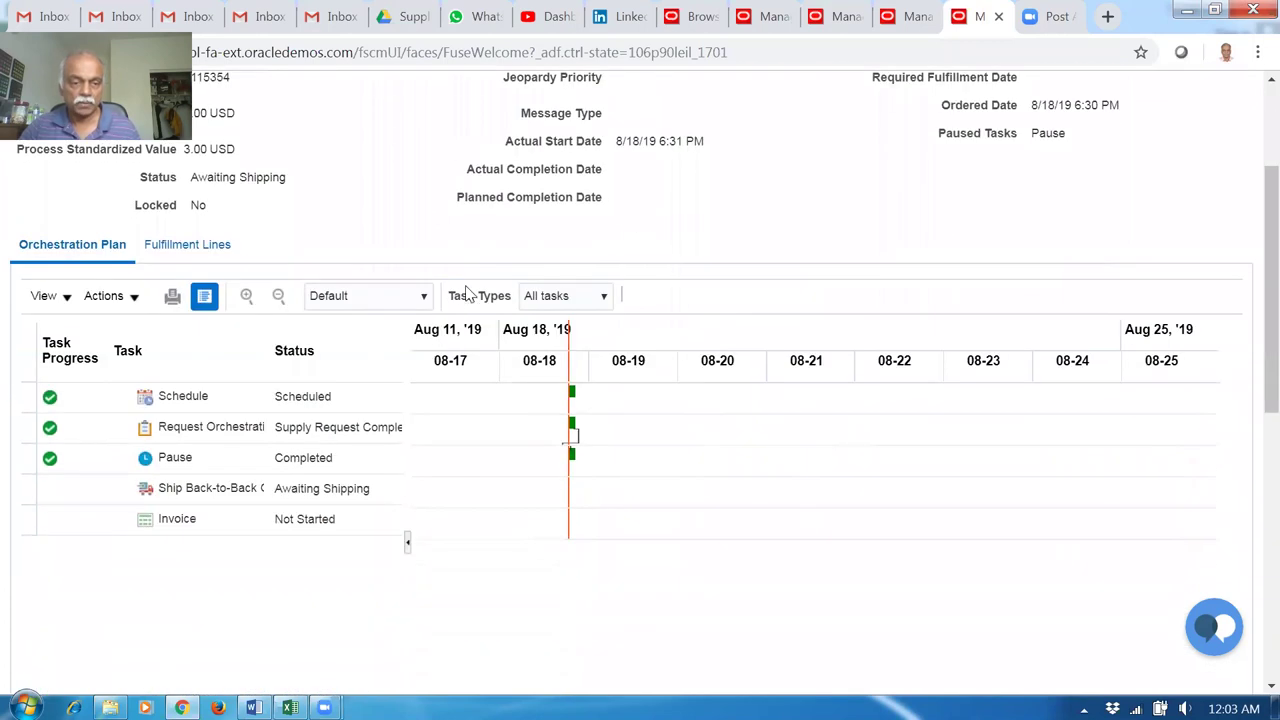
pyautogui.click(178, 247)
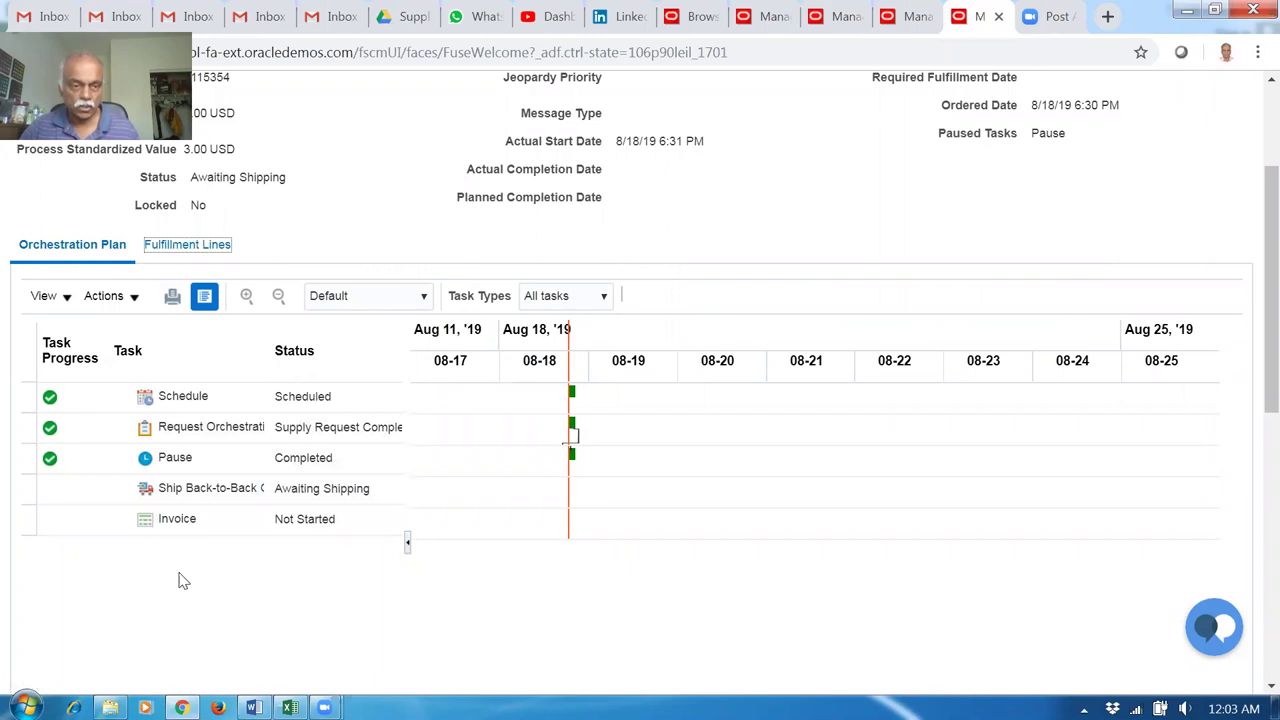
pyautogui.scroll(-4, 183, 580)
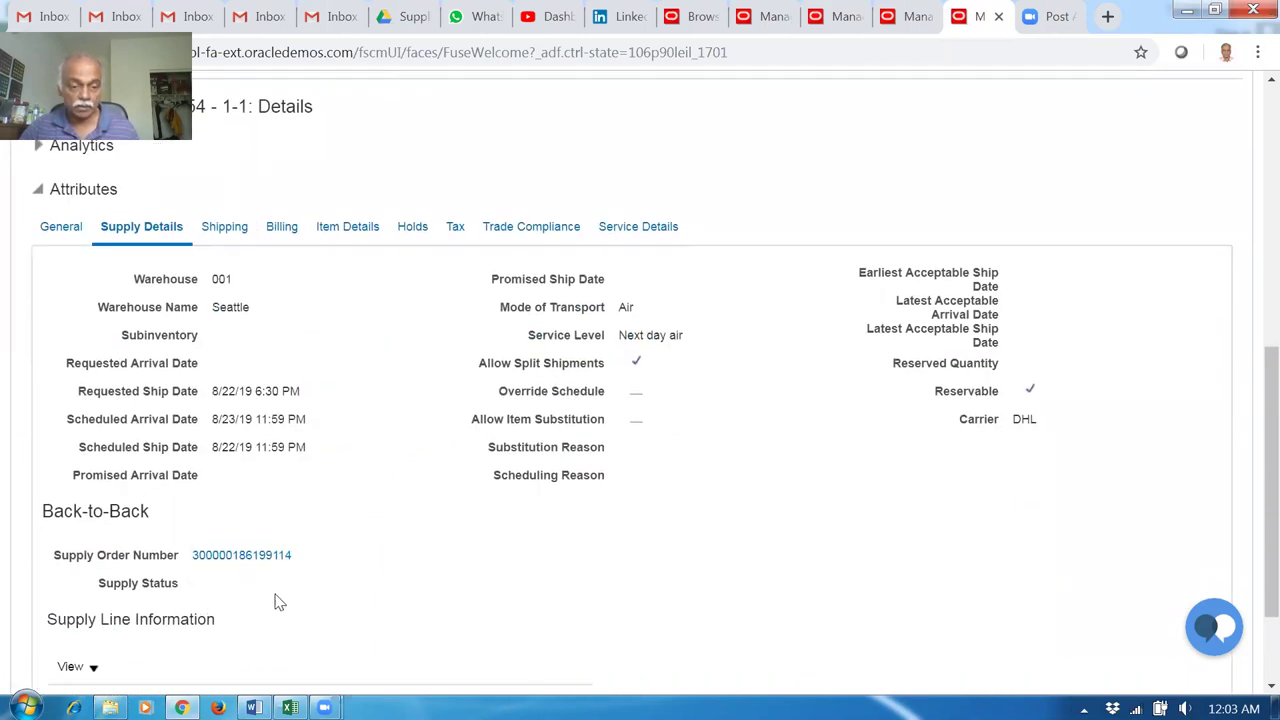
pyautogui.scroll(6, 1186, 163)
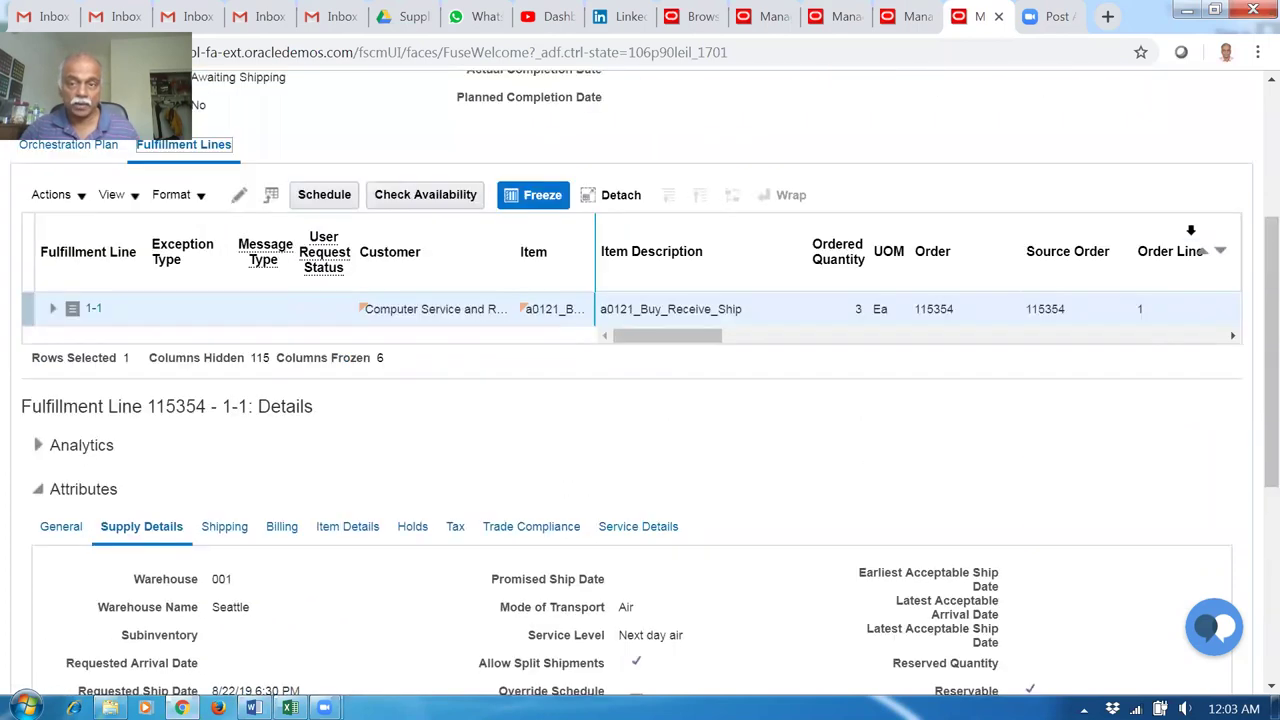
pyautogui.click(1152, 145)
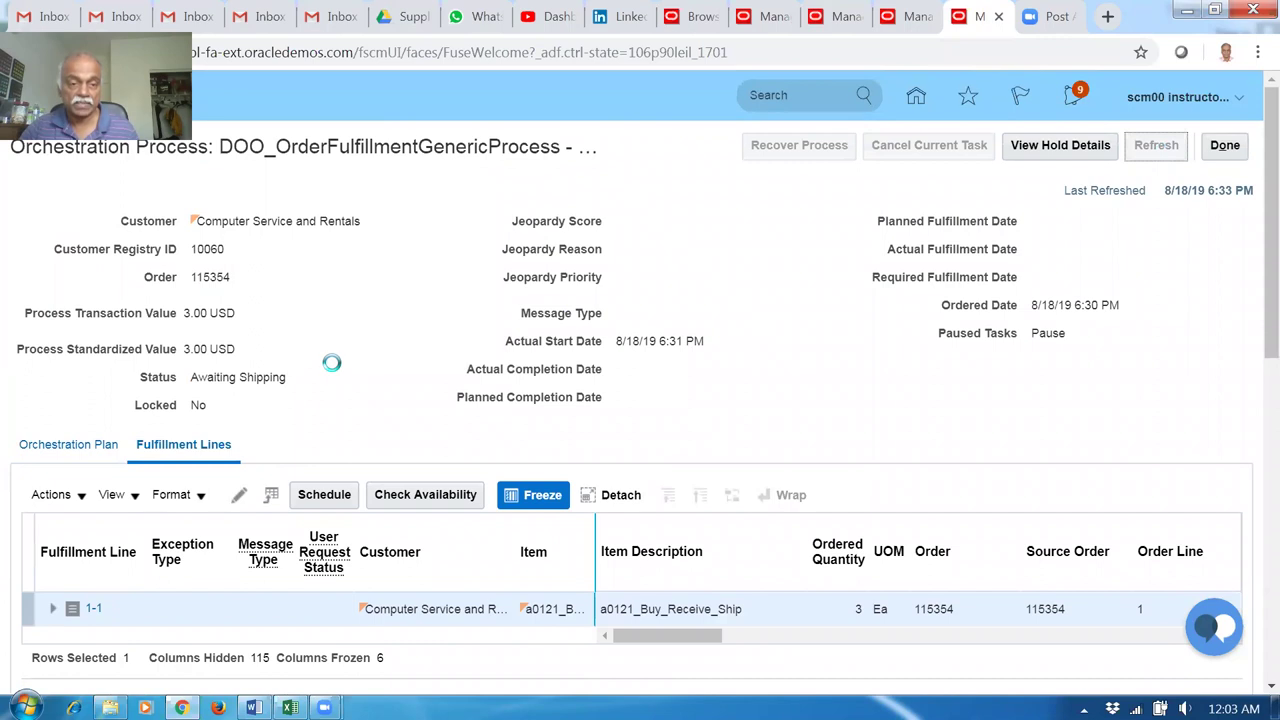
pyautogui.scroll(-6, 333, 368)
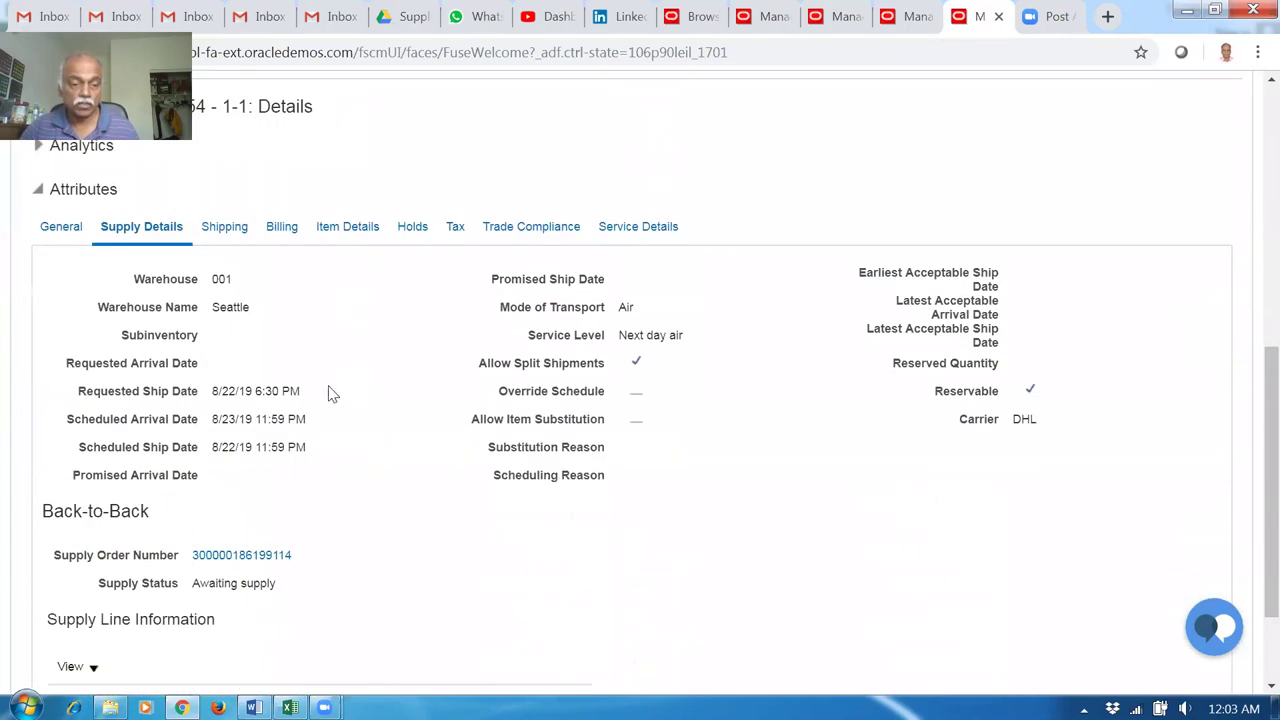
# Open the back-to-back supply order and review the Buy, Make and Transfer details of supply line 1.1
pyautogui.click(232, 556)
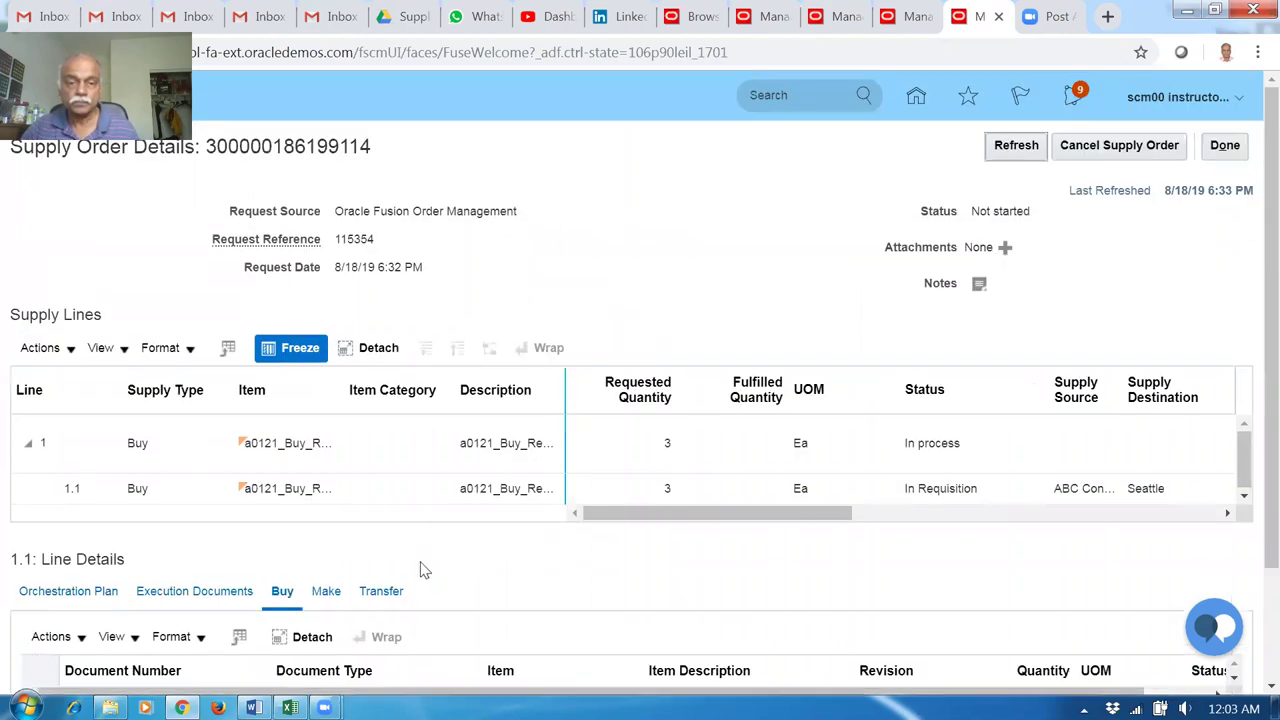
pyautogui.click(390, 490)
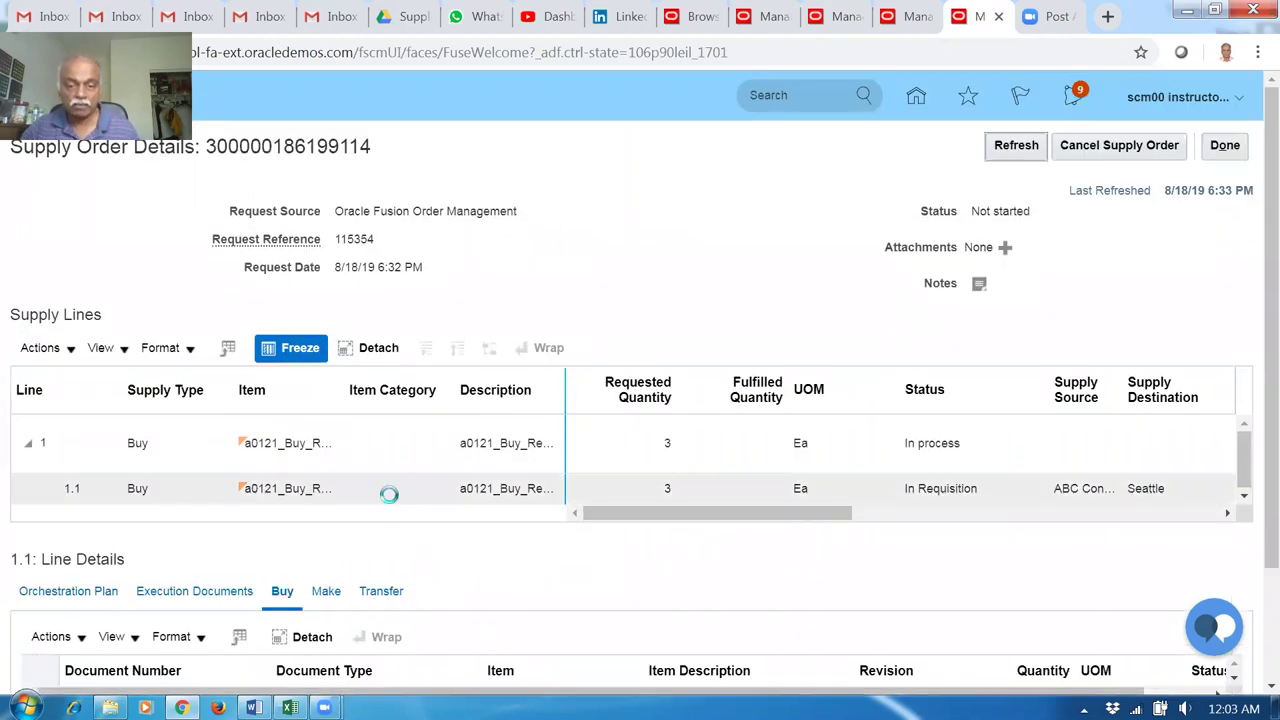
pyautogui.scroll(-2, 1253, 476)
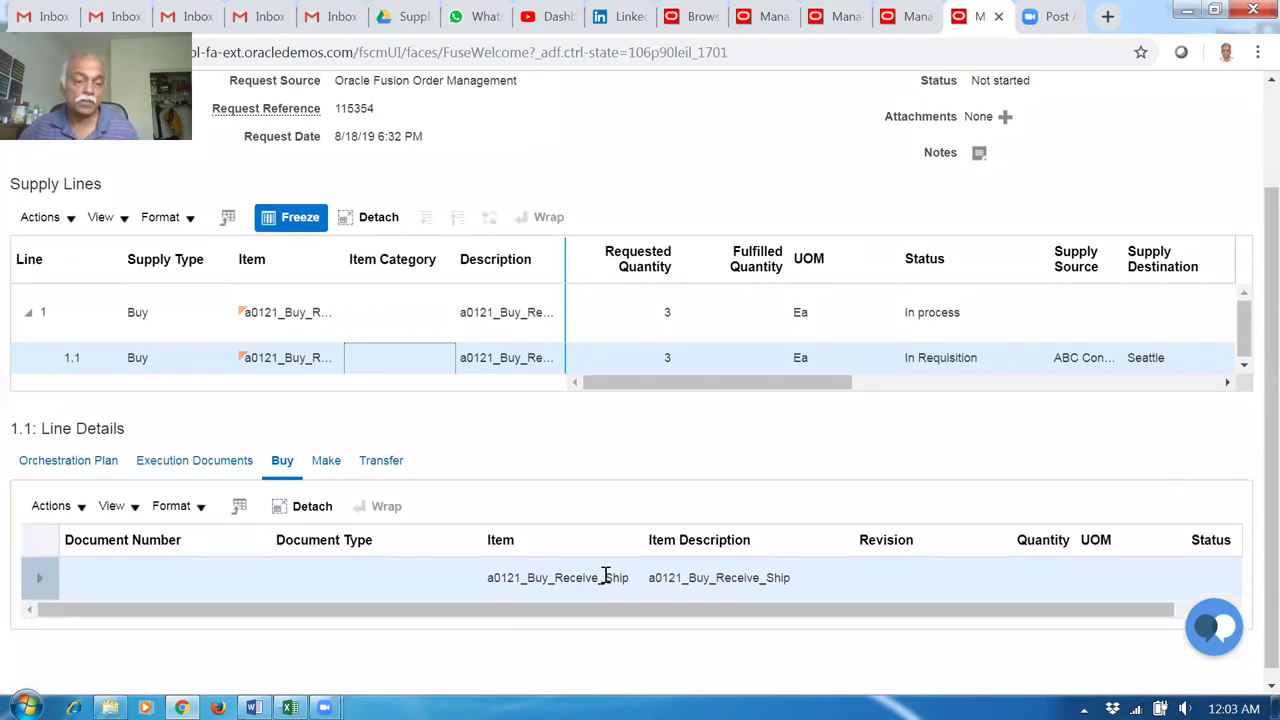
pyautogui.click(326, 462)
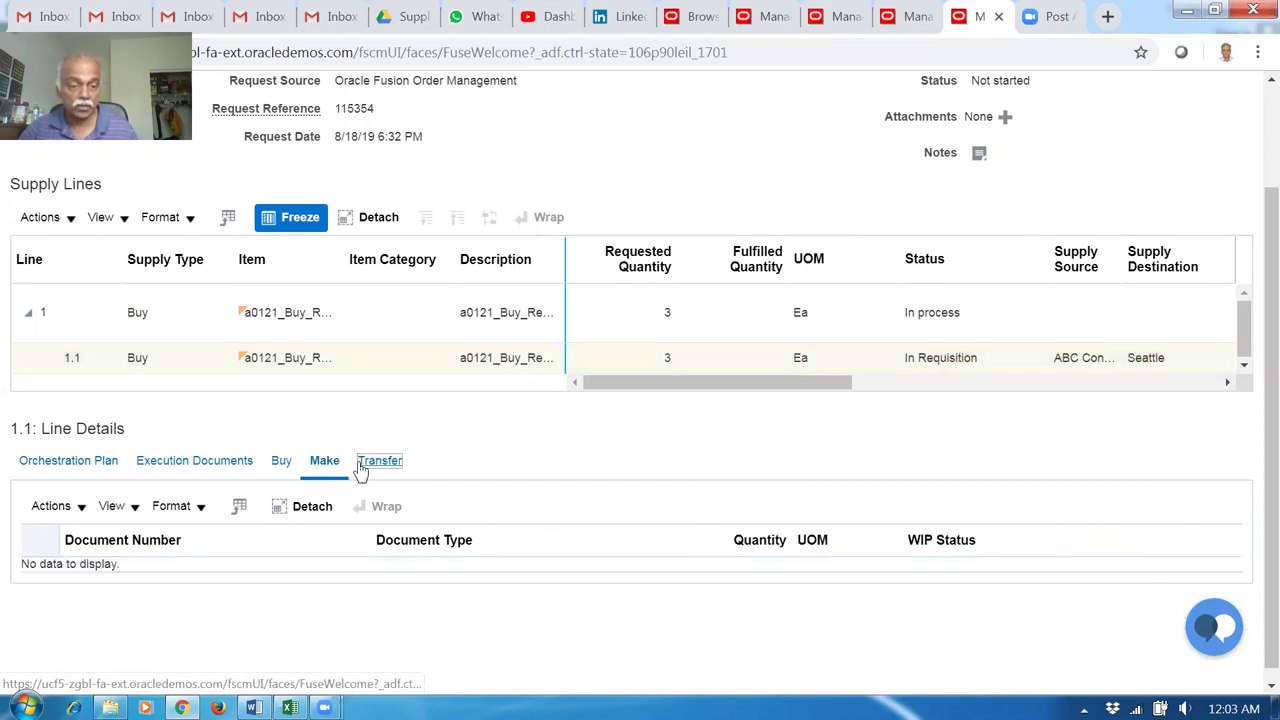
pyautogui.click(366, 464)
pyautogui.click(281, 466)
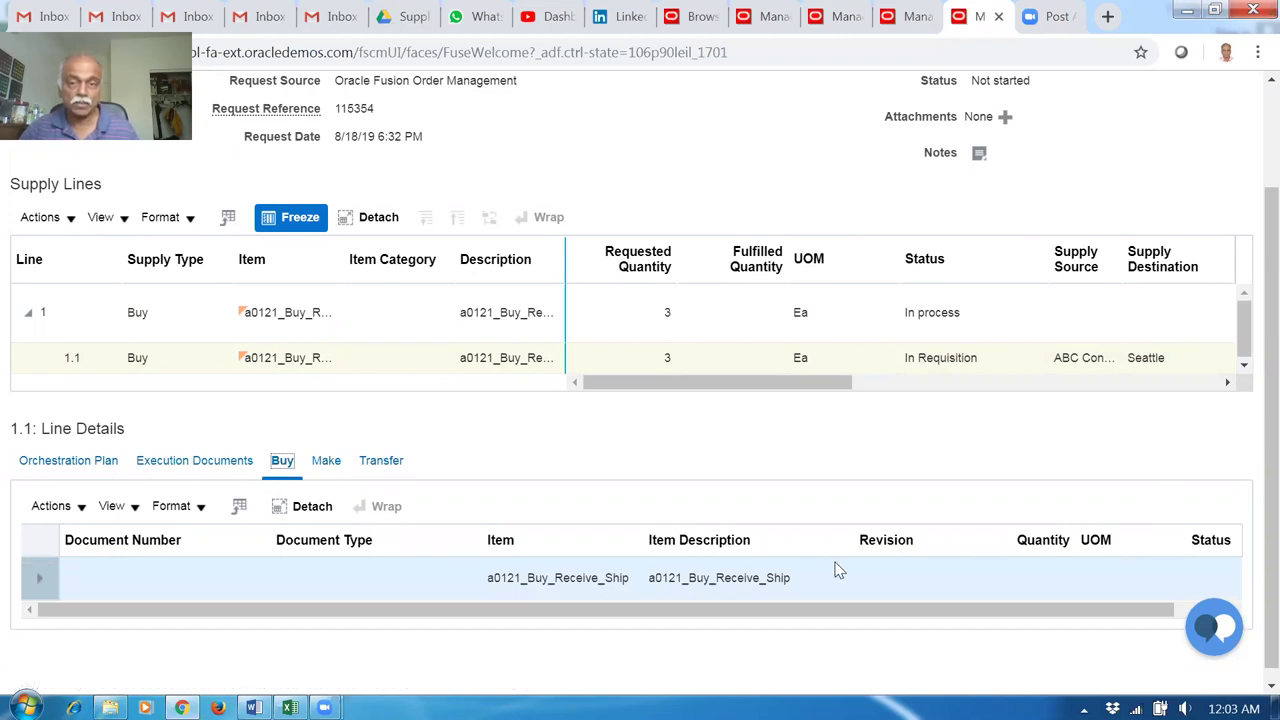
# Refresh the supply order repeatedly to check the status and purchase document of supply line 1.1
pyautogui.scroll(2, 838, 570)
pyautogui.click(1015, 145)
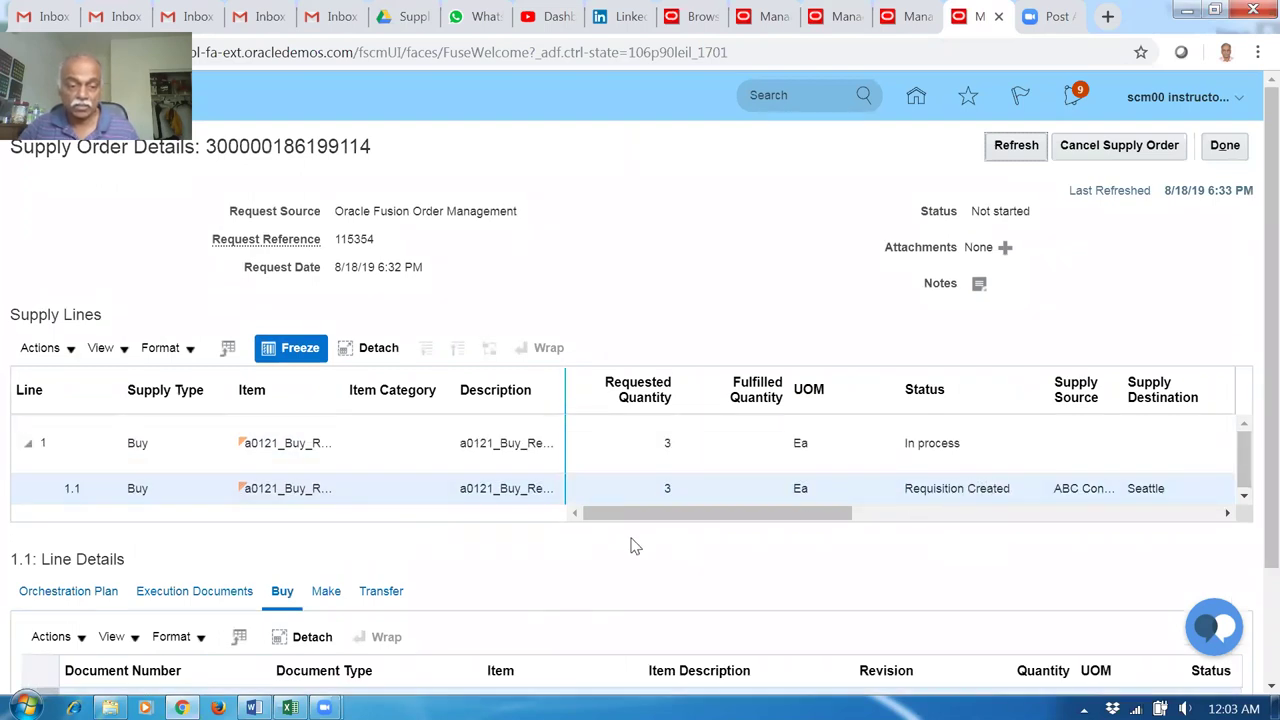
pyautogui.scroll(-3, 633, 545)
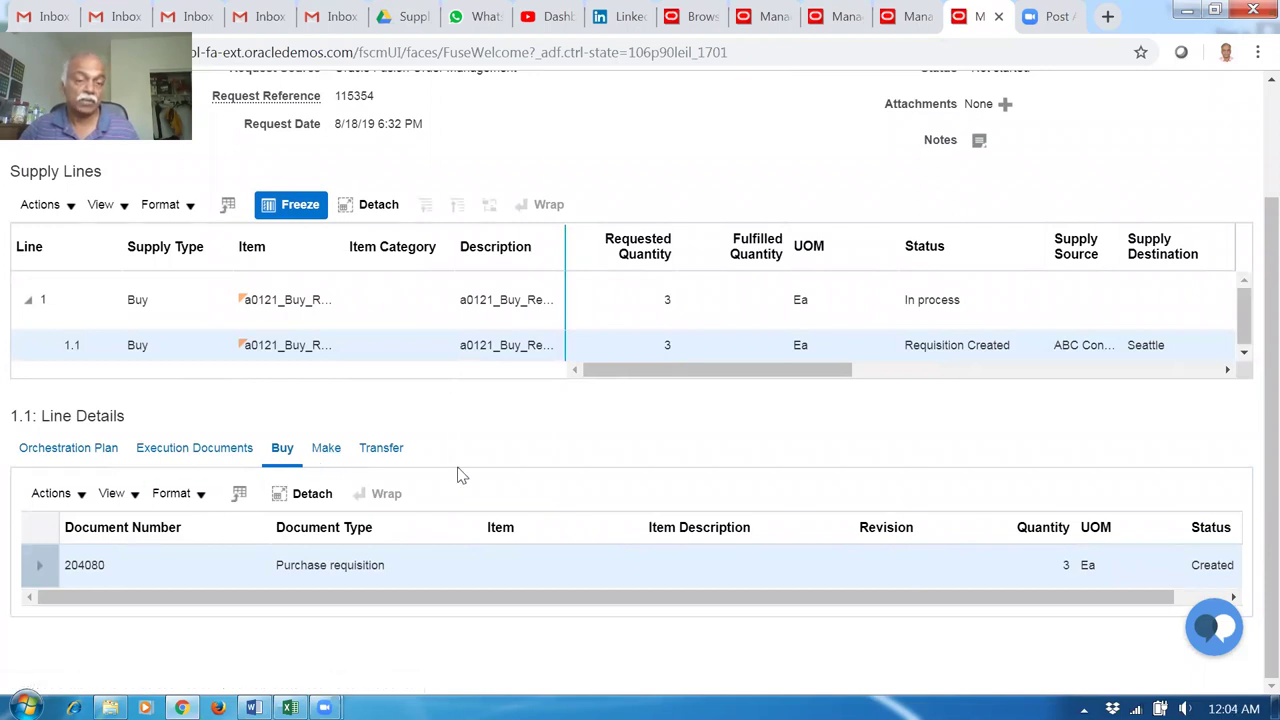
pyautogui.scroll(3, 546, 457)
pyautogui.click(1016, 147)
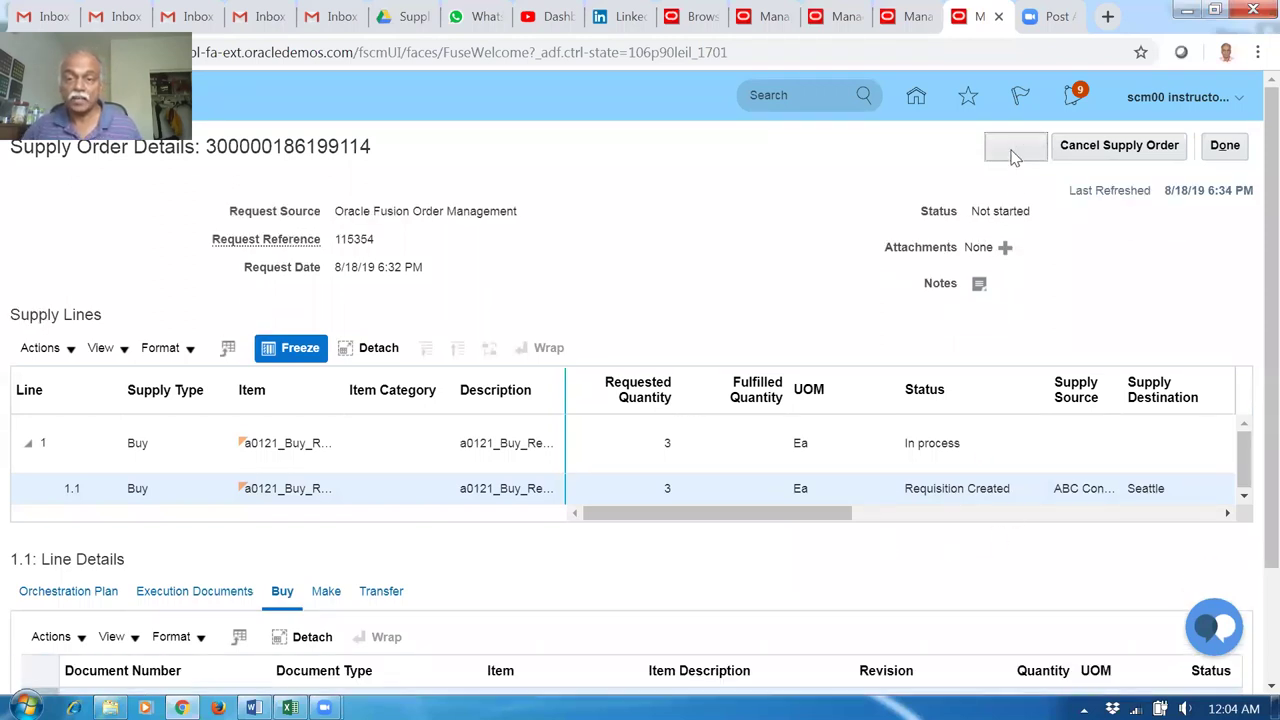
pyautogui.click(1013, 155)
pyautogui.click(1013, 155)
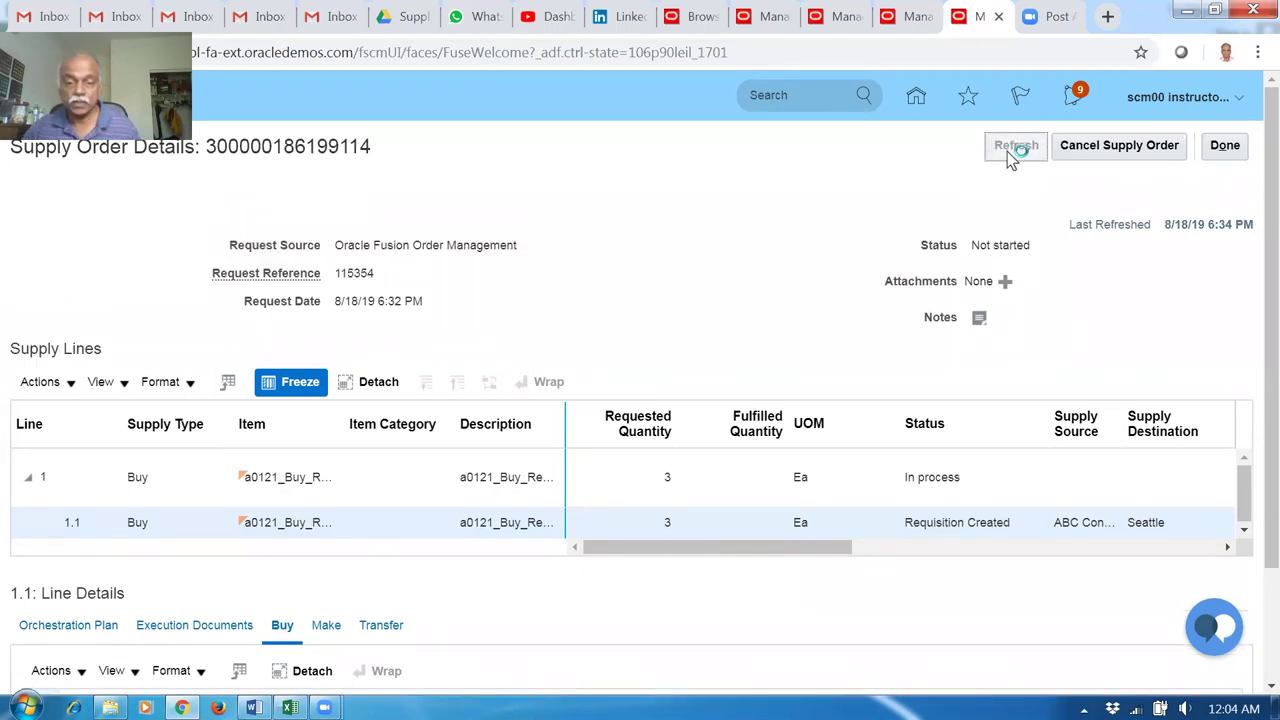
pyautogui.click(1010, 152)
pyautogui.scroll(-2, 177, 623)
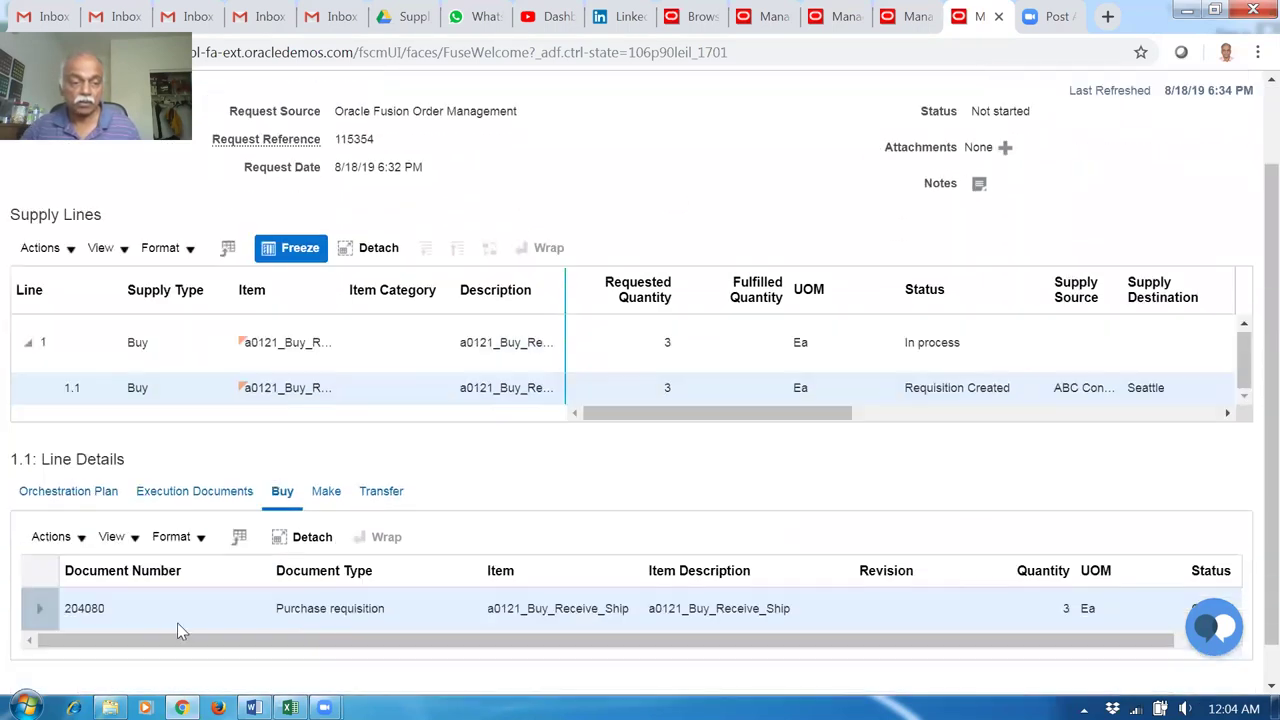
# Review the orchestration plan and execution documents of supply line 1.1
pyautogui.click(51, 497)
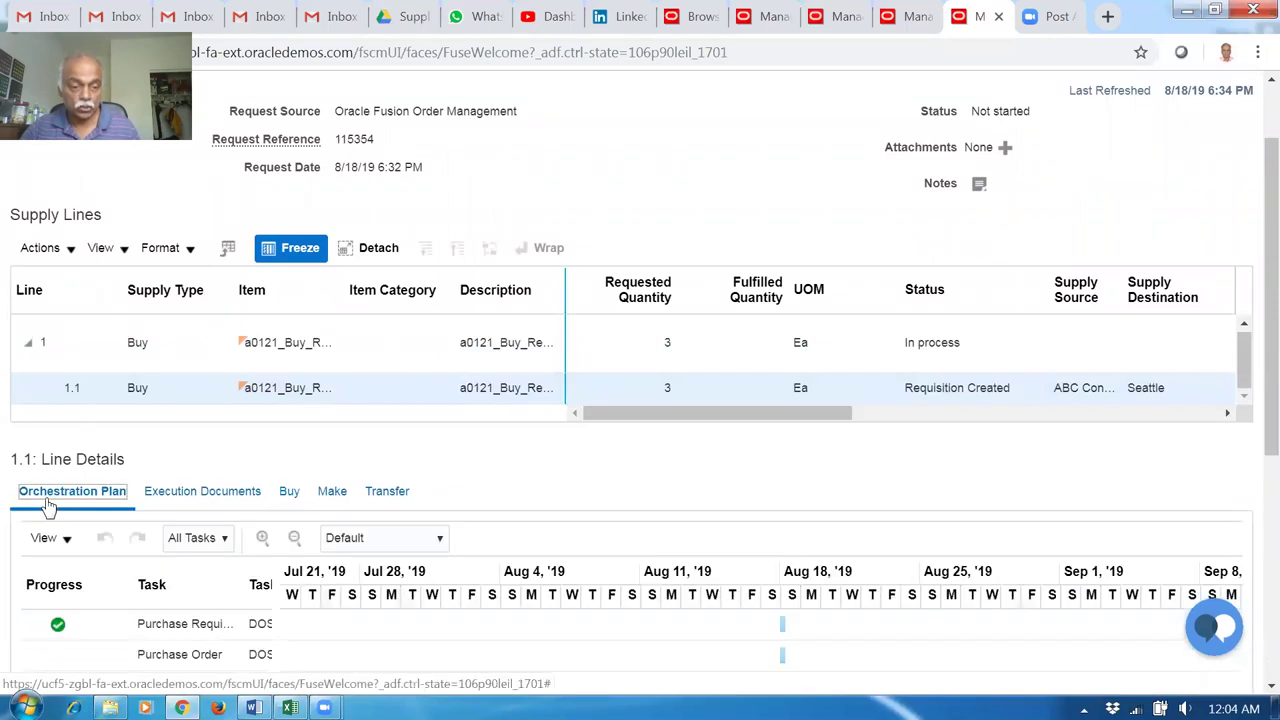
pyautogui.scroll(-3, 180, 617)
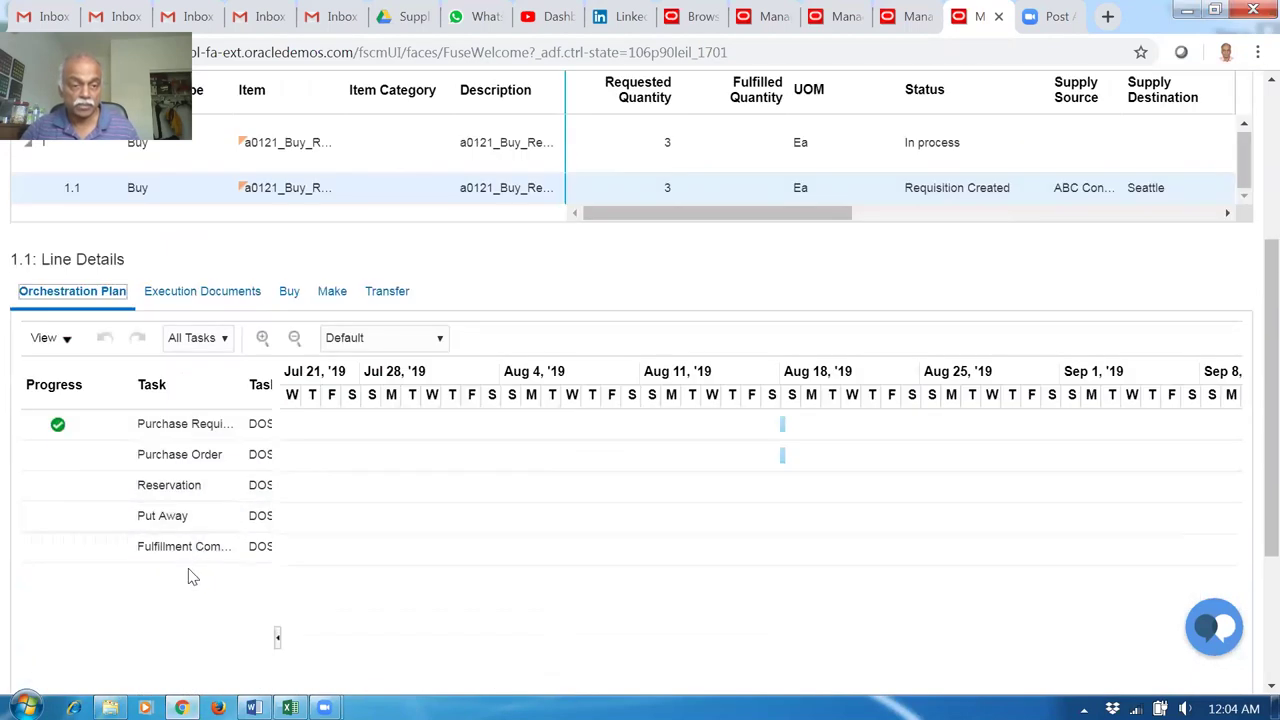
pyautogui.click(212, 291)
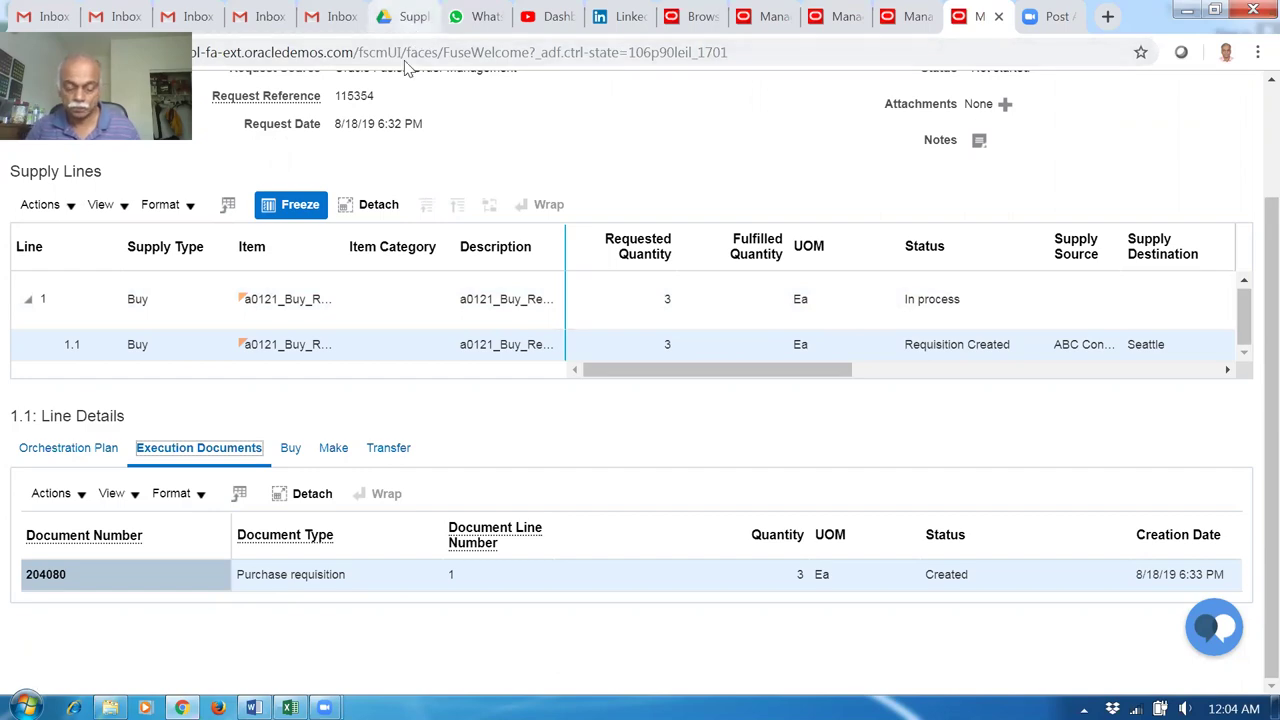
# Refresh the supply order and recheck line 1.1's execution documents and orchestration task progress
pyautogui.scroll(2, 406, 74)
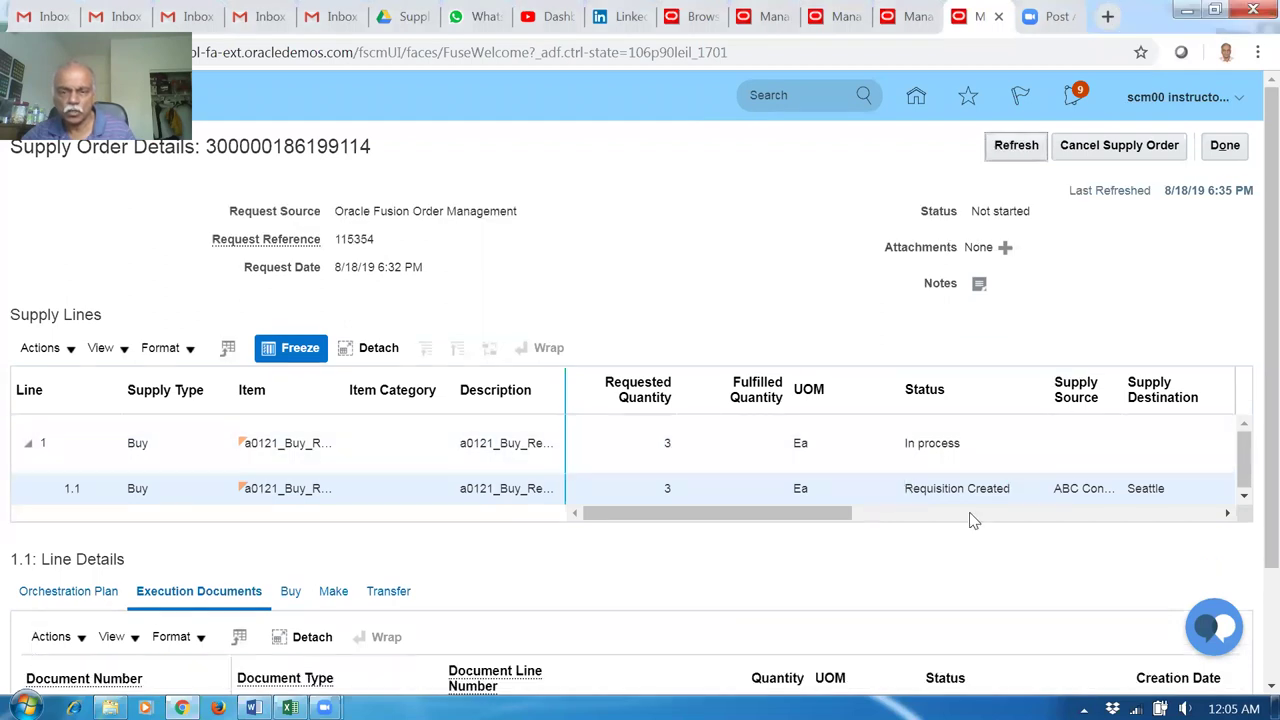
pyautogui.scroll(-2, 748, 290)
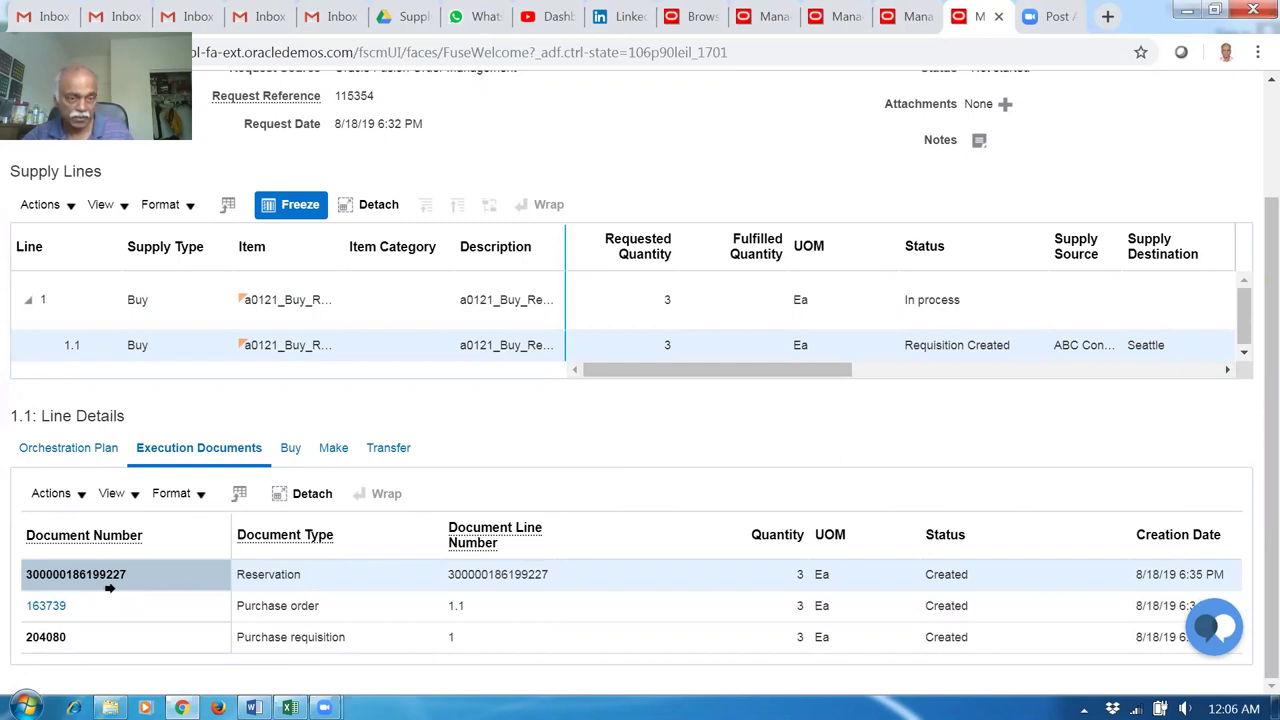
pyautogui.click(92, 450)
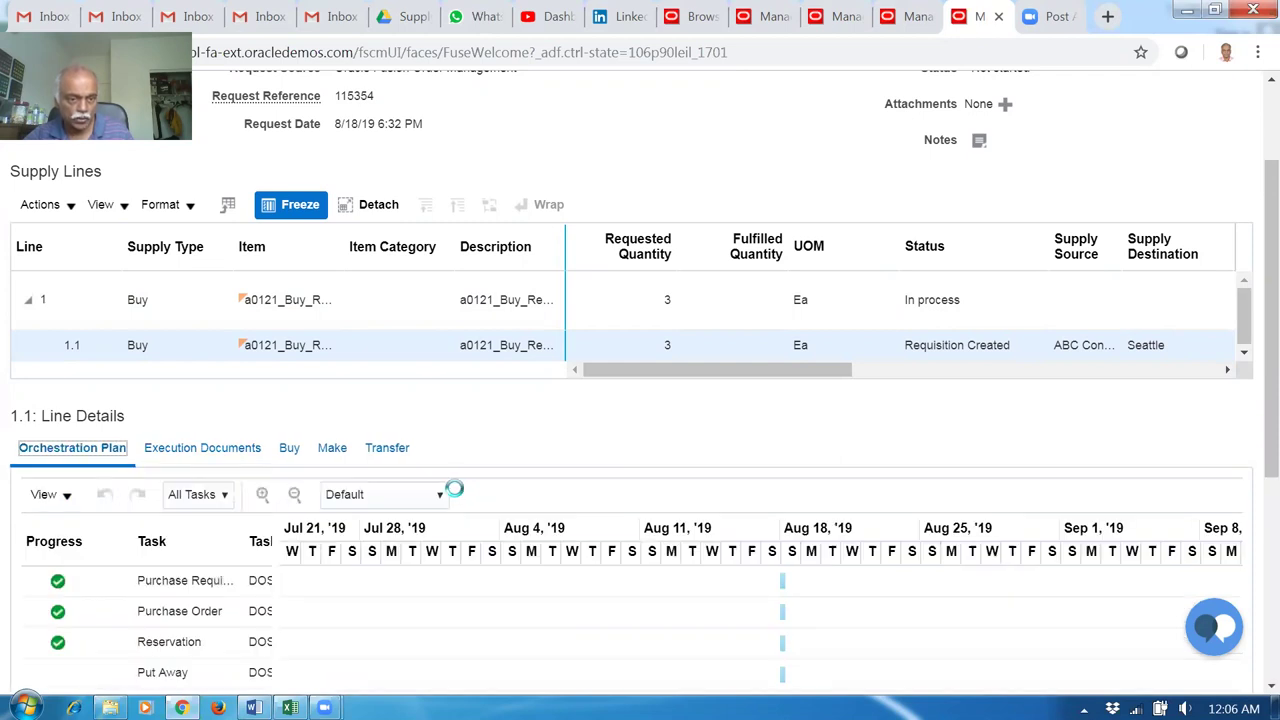
pyautogui.scroll(-2, 137, 669)
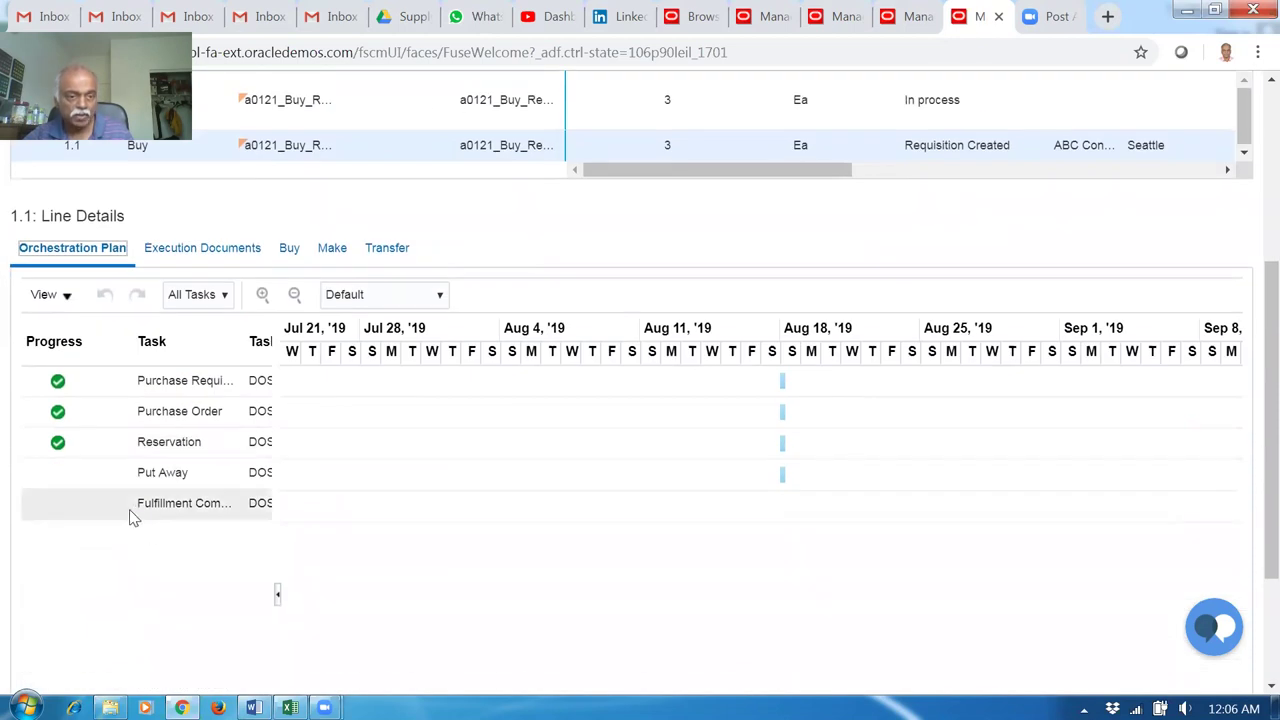
pyautogui.click(201, 252)
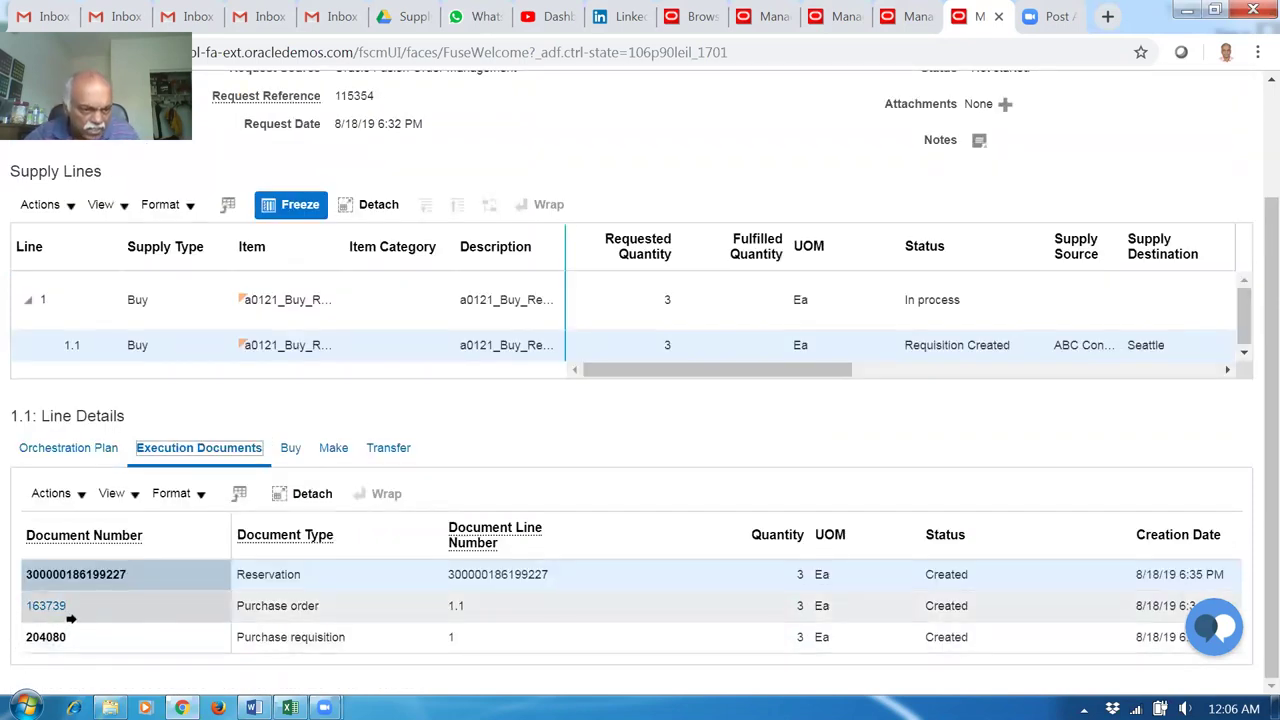
# Duplicate the supply order's browser tab, load the application home page in the copy and open Inventory Management
pyautogui.rightClick(982, 20)
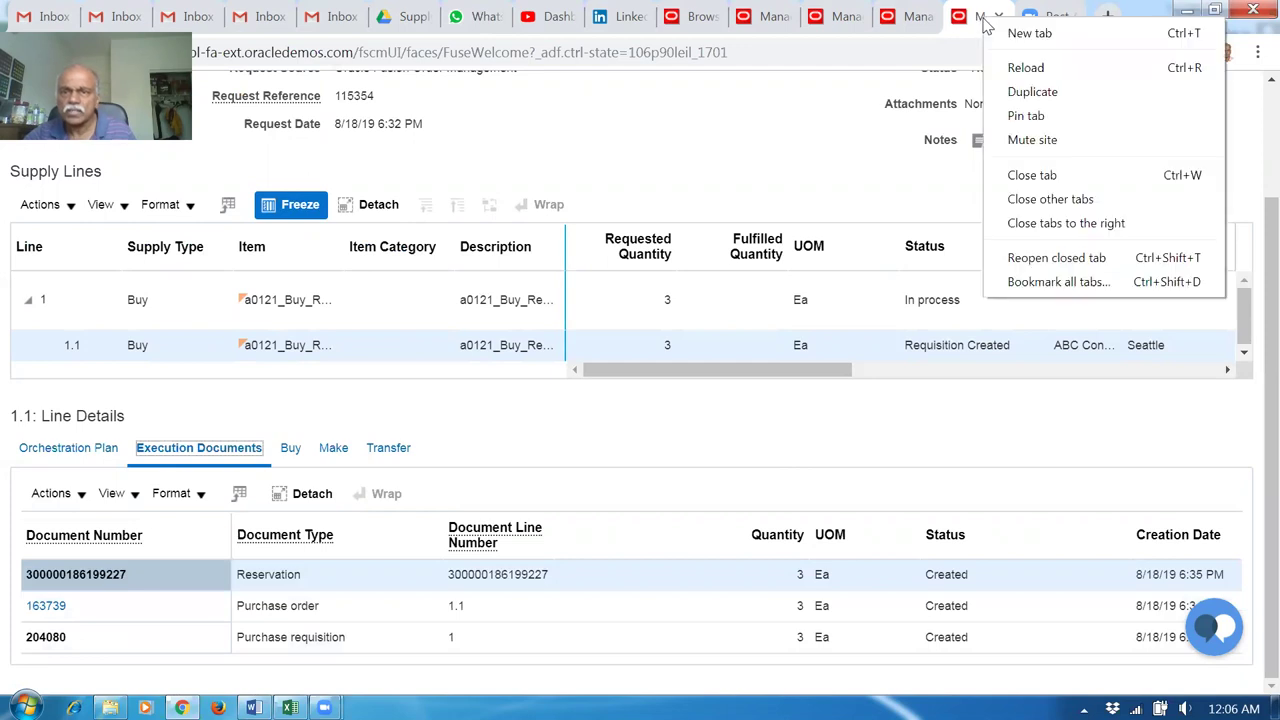
pyautogui.click(1010, 90)
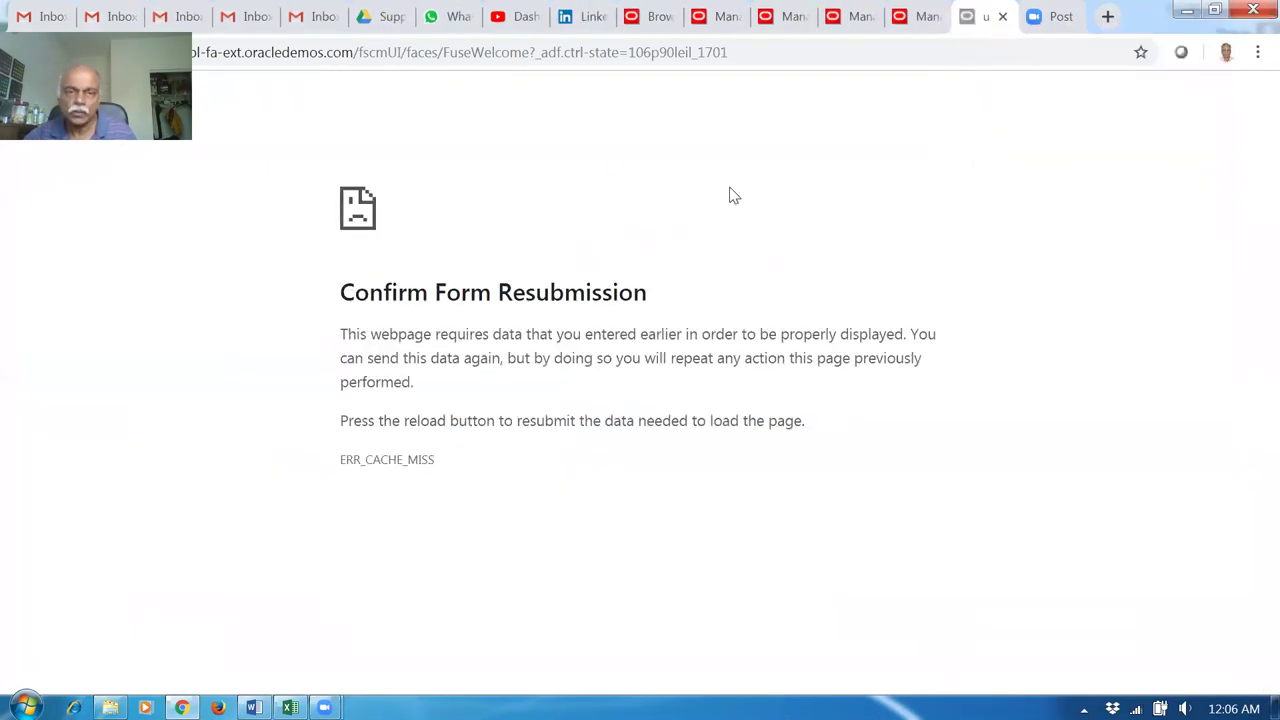
pyautogui.click(623, 62)
pyautogui.press('Return')
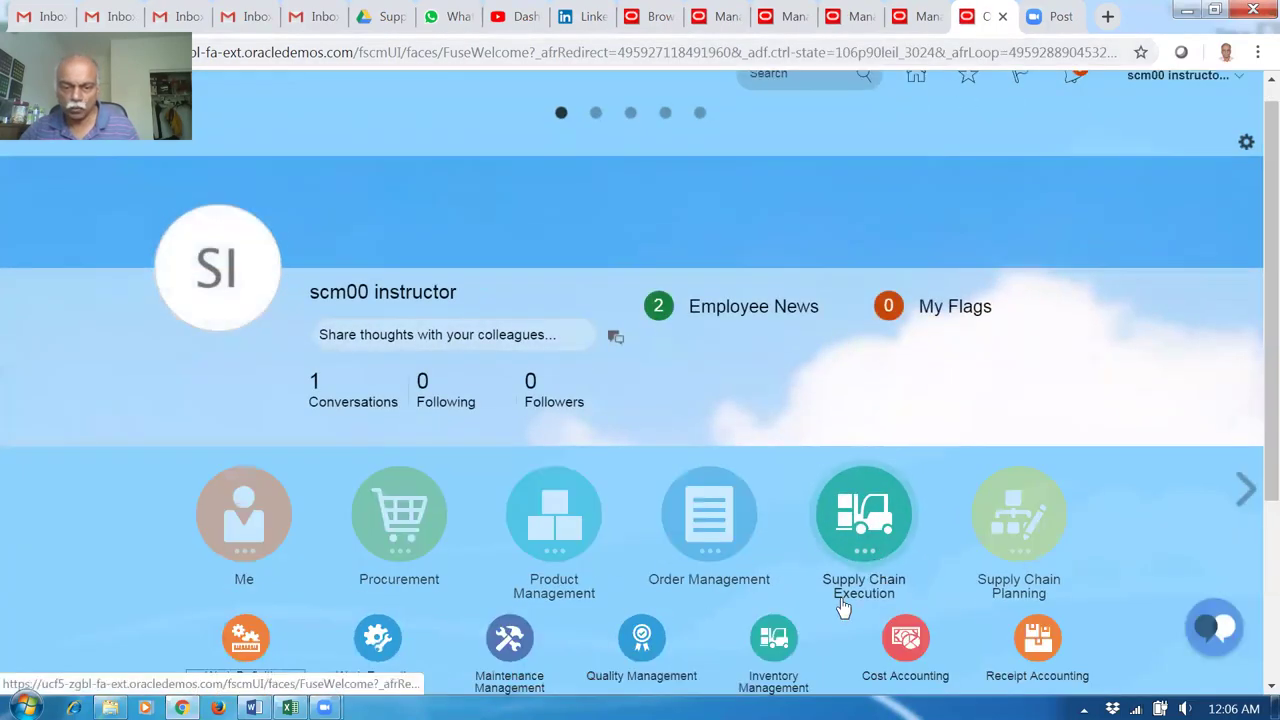
pyautogui.scroll(-1, 930, 630)
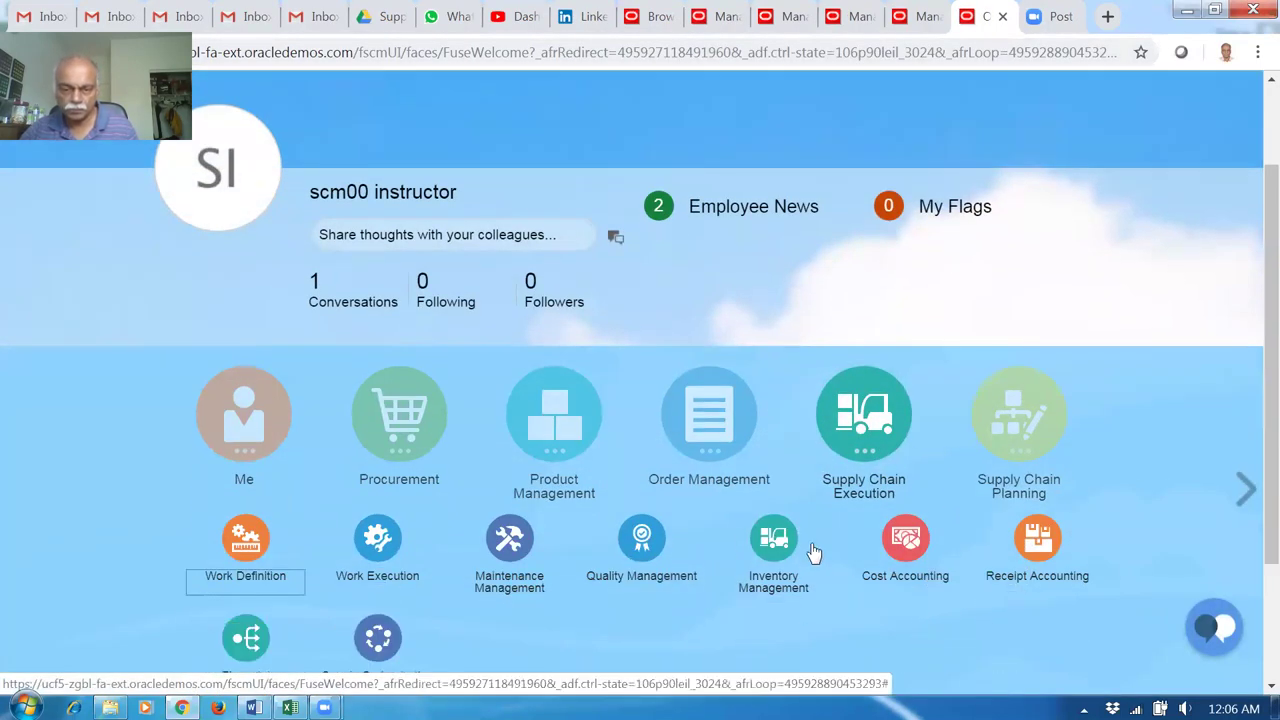
pyautogui.click(773, 545)
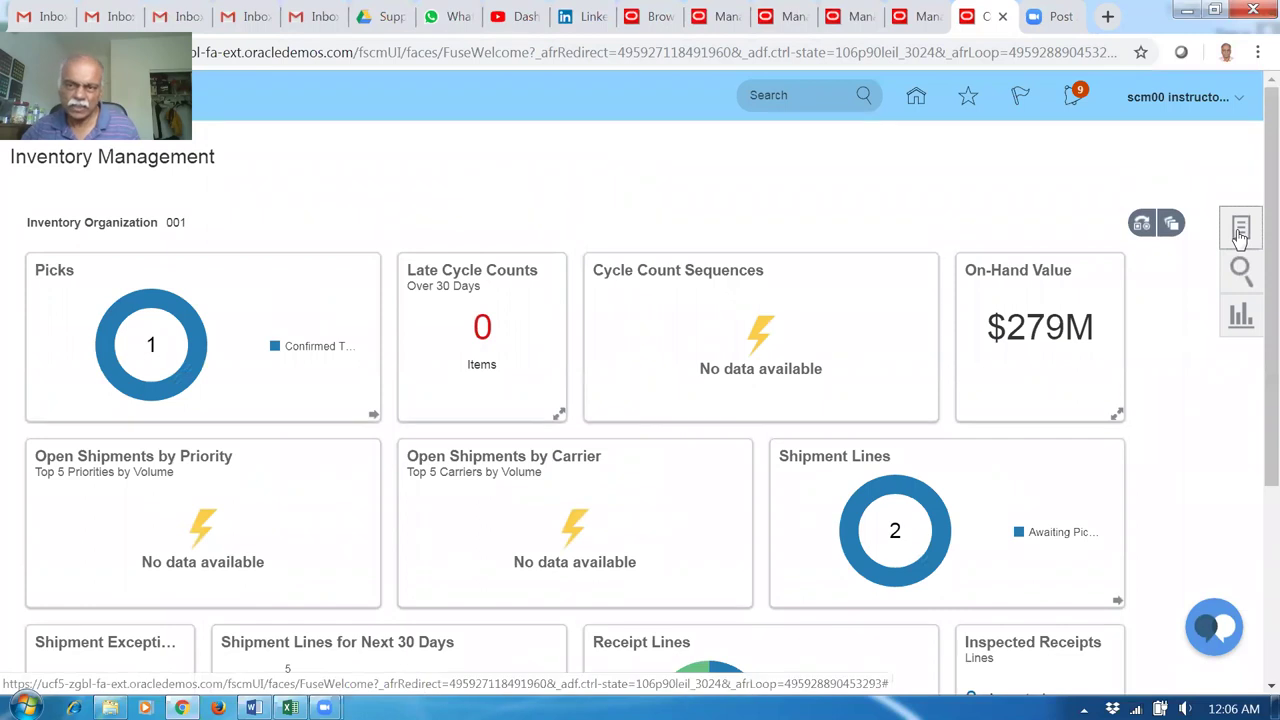
# Show the Receipts tasks for inventory organization 001
pyautogui.click(1240, 230)
pyautogui.click(1192, 148)
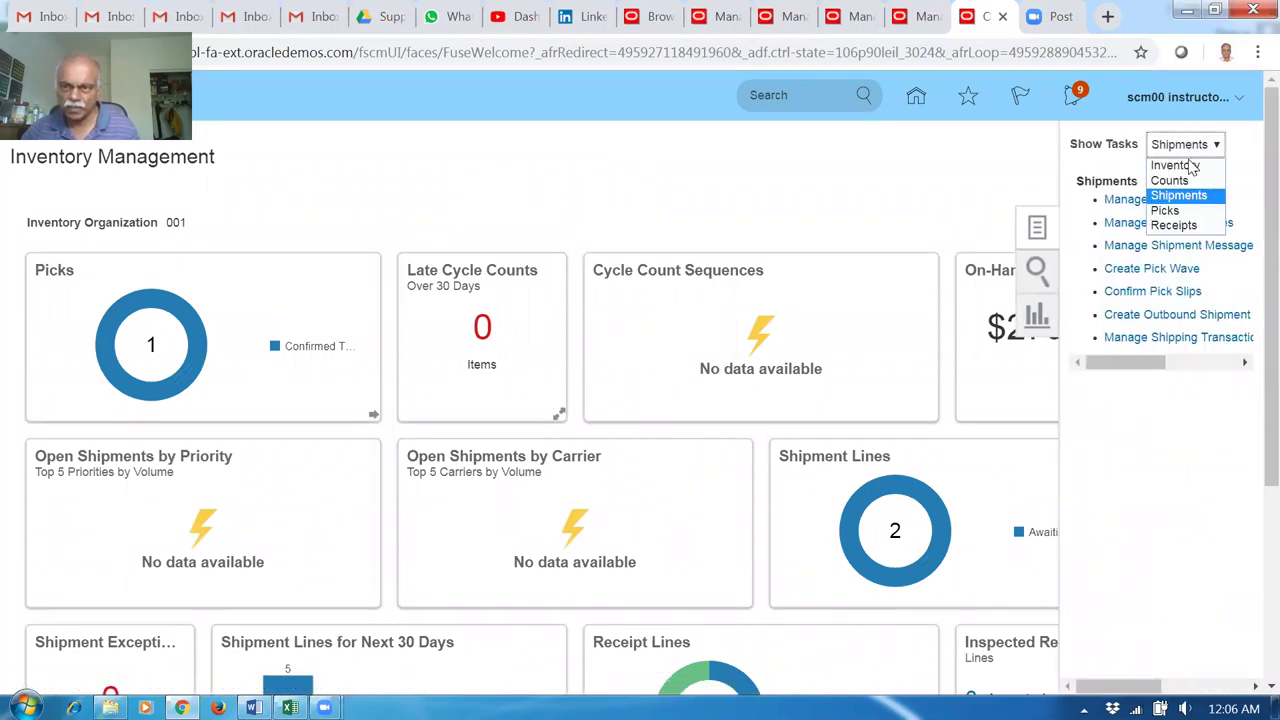
pyautogui.click(1176, 226)
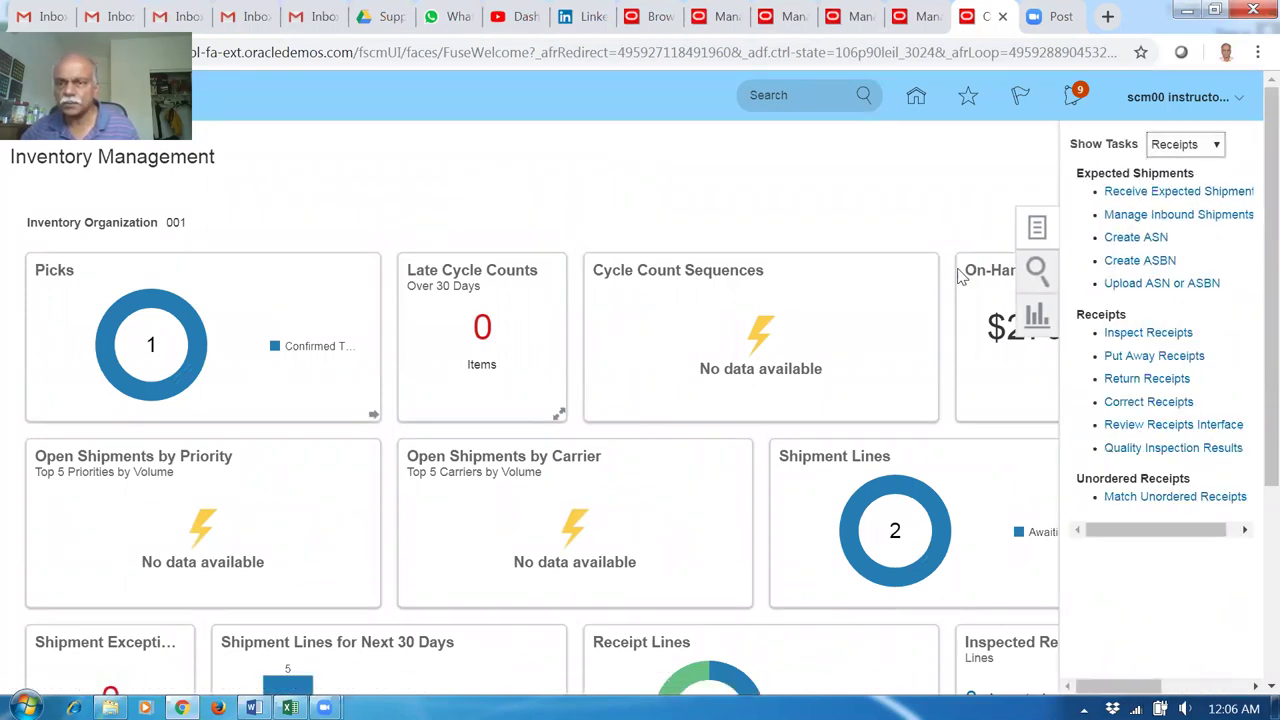
# Open Receive Expected Shipments and search by the purchase order number from supply line 1.1's execution documents
pyautogui.click(1118, 191)
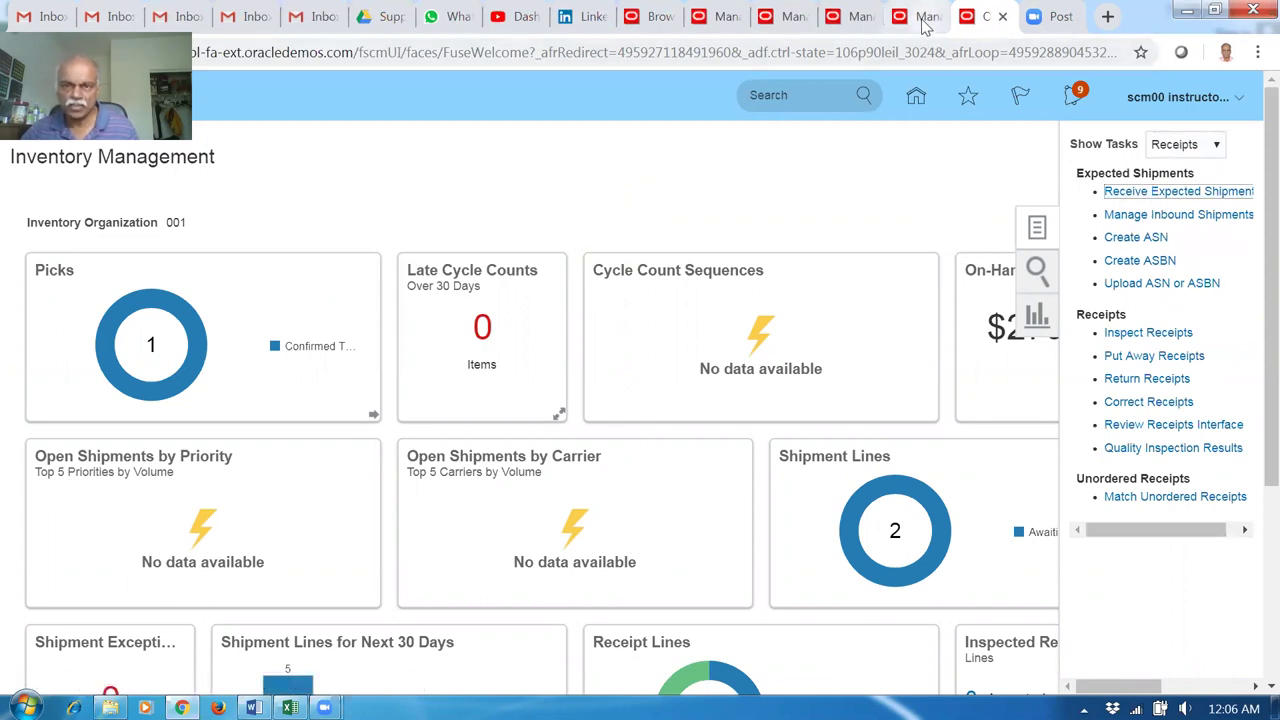
pyautogui.click(918, 16)
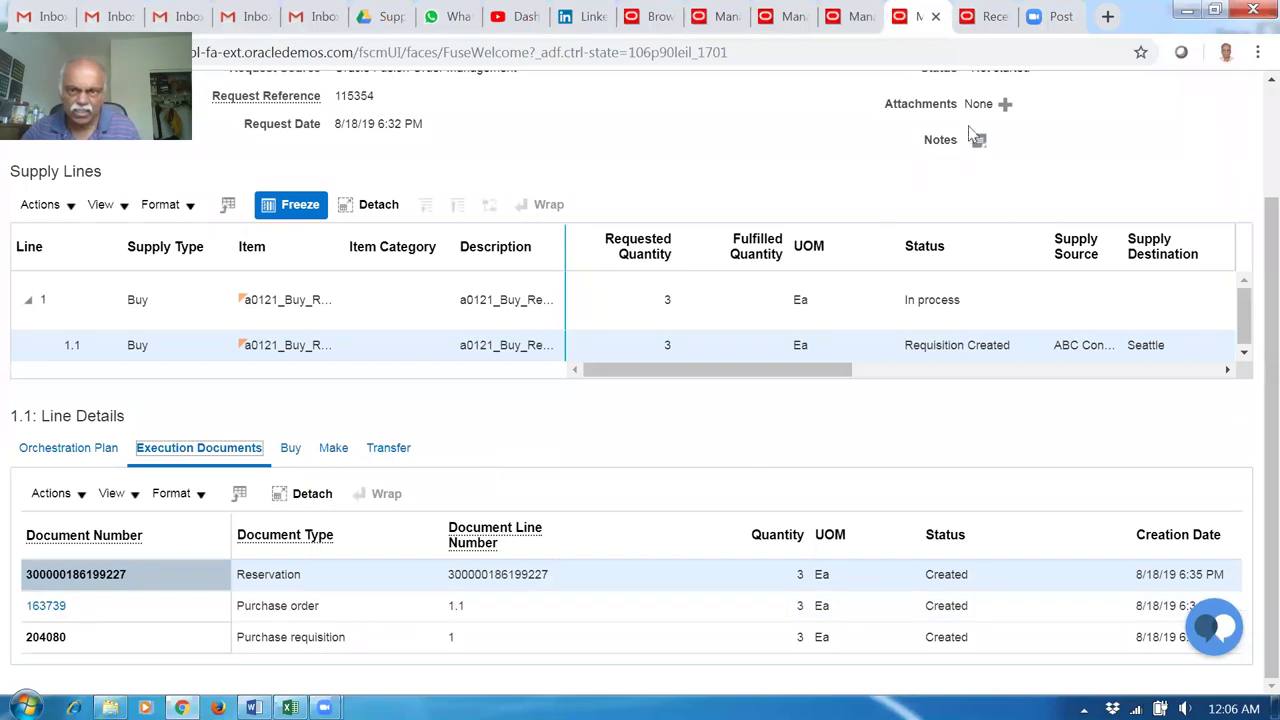
pyautogui.click(982, 18)
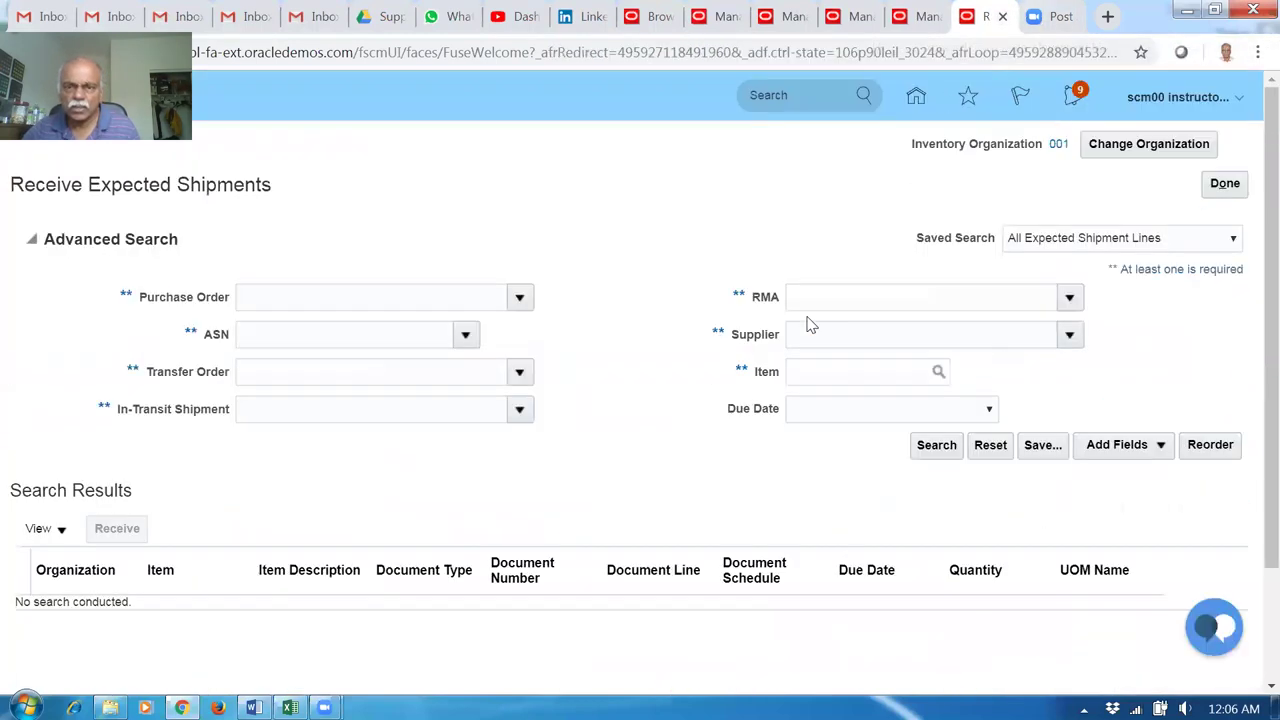
pyautogui.click(347, 288)
pyautogui.write('163739')
pyautogui.press('Tab')
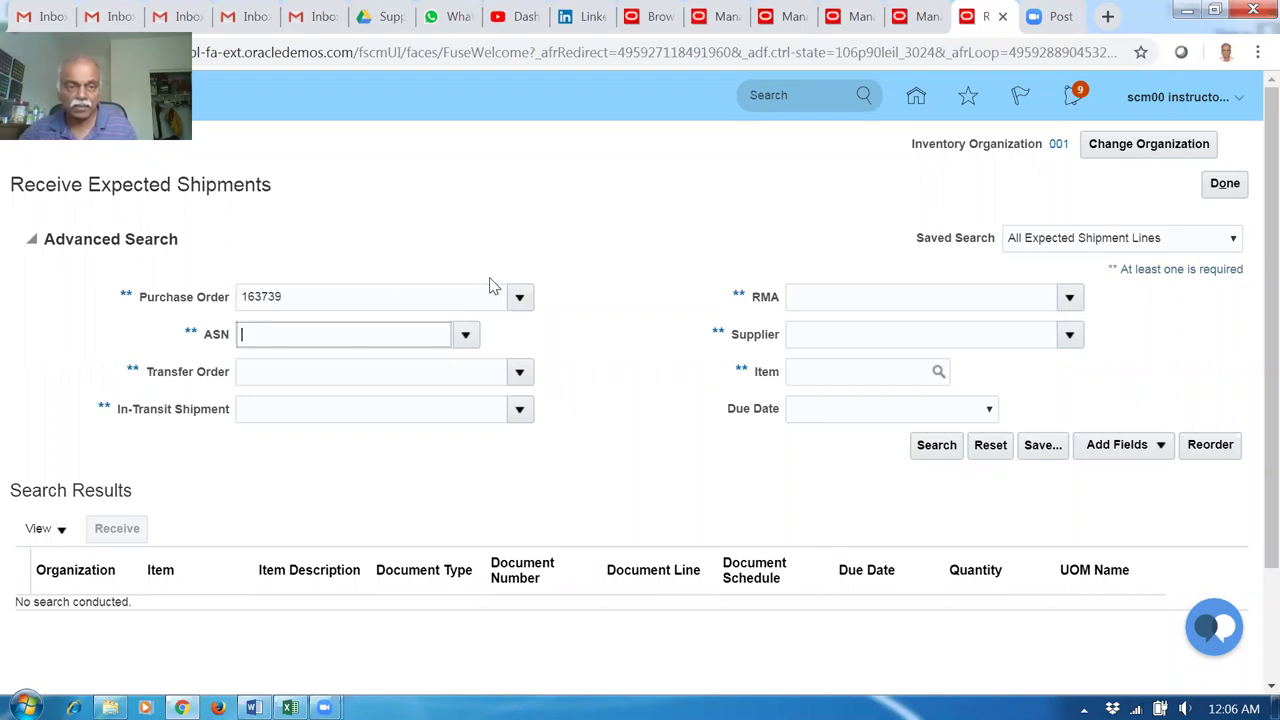
pyautogui.click(944, 453)
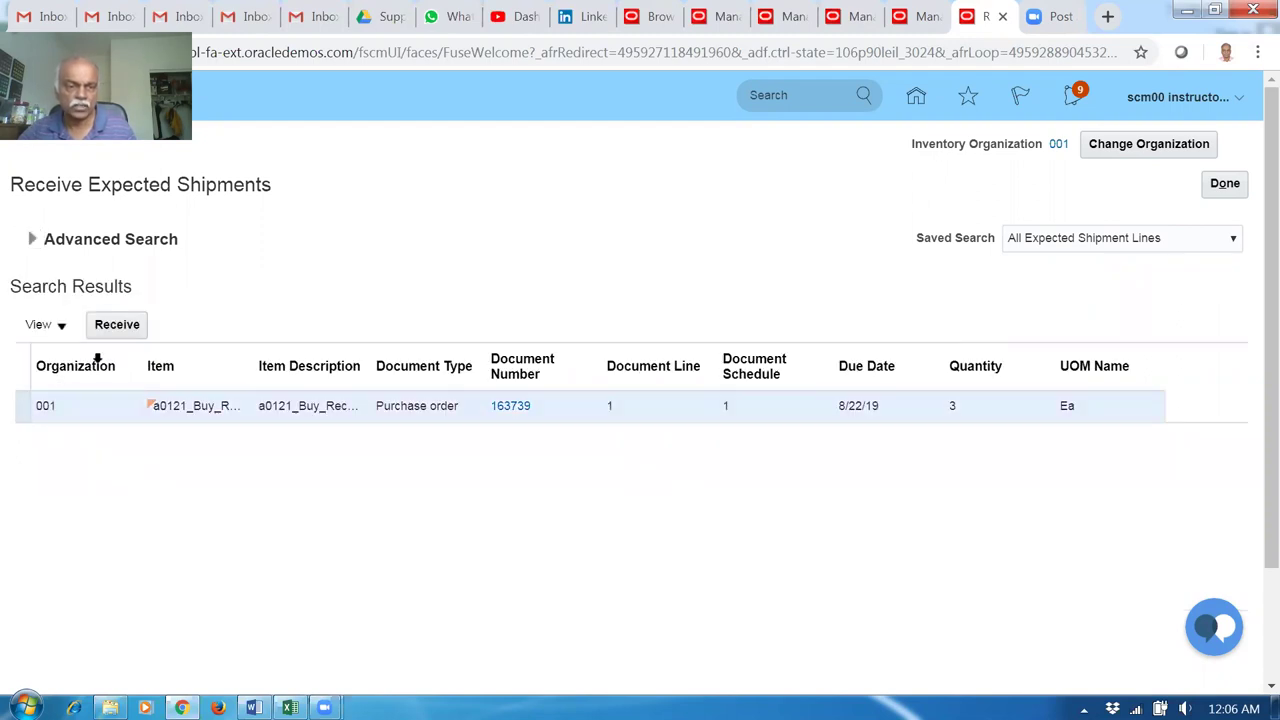
# Receive the purchase order line with its full receipt quantity of 3, submit the receipt and return to Inventory Management
pyautogui.click(131, 335)
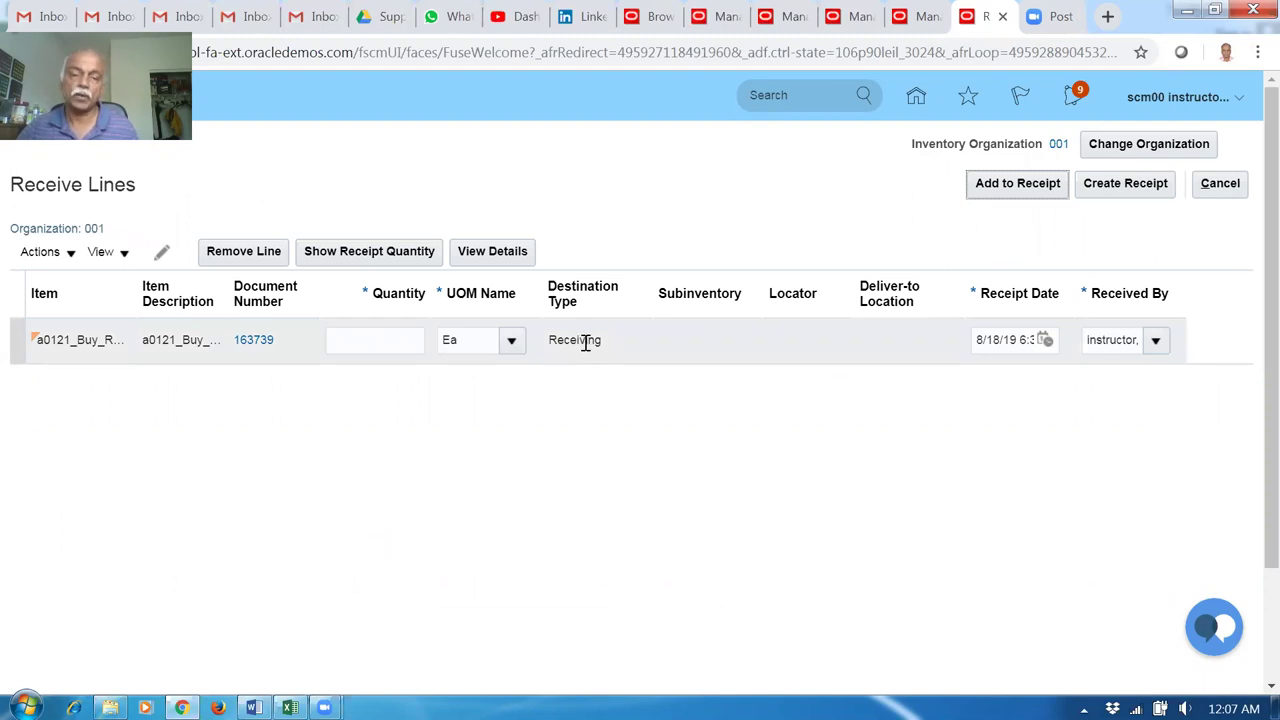
pyautogui.click(363, 255)
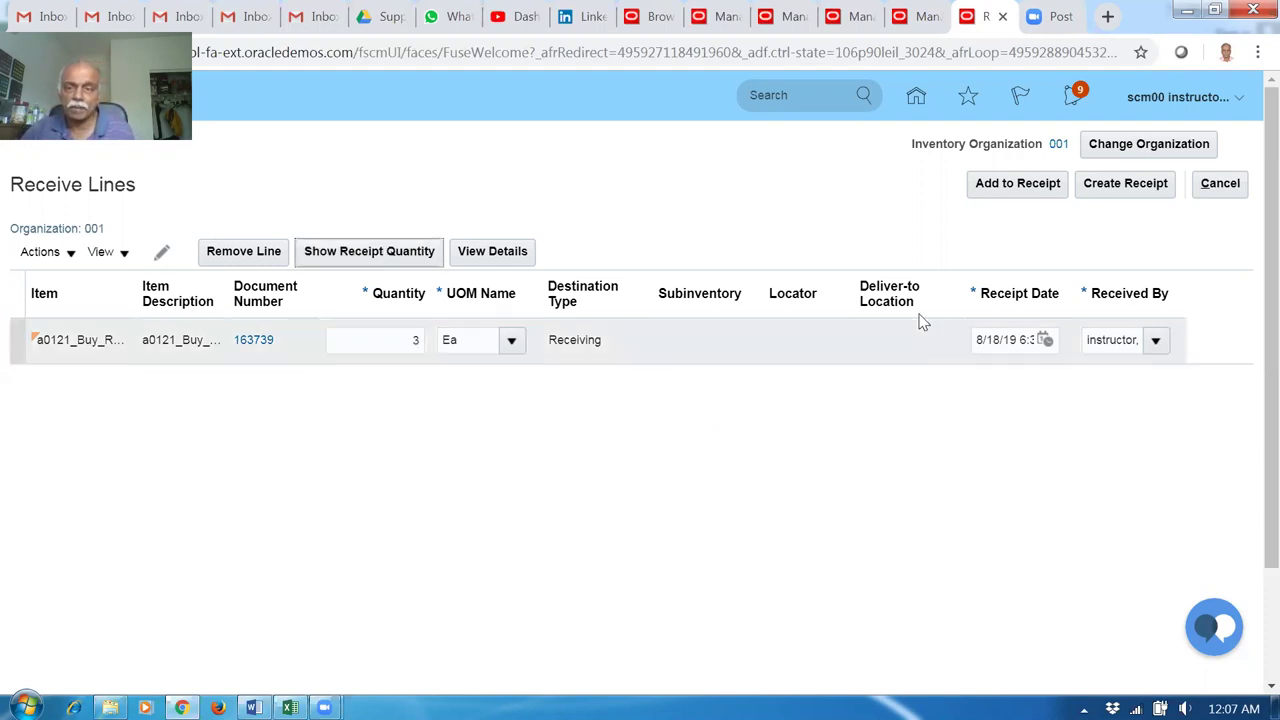
pyautogui.click(1150, 185)
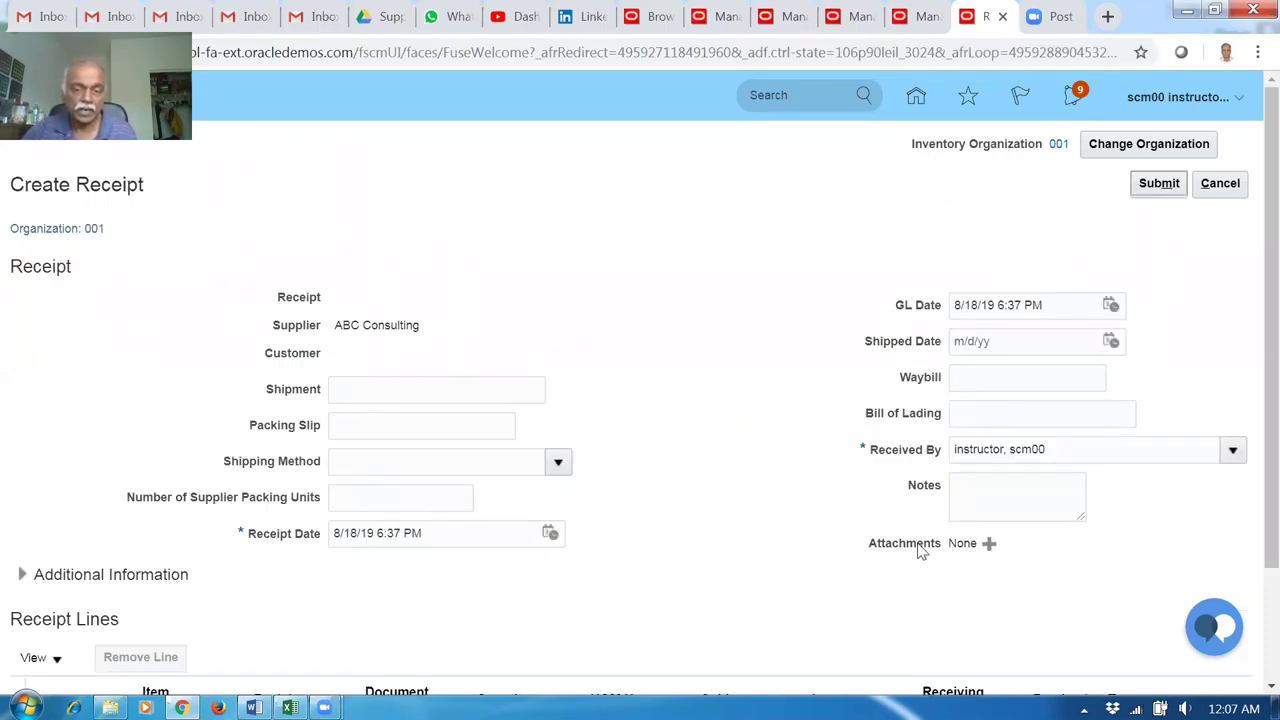
pyautogui.click(1162, 184)
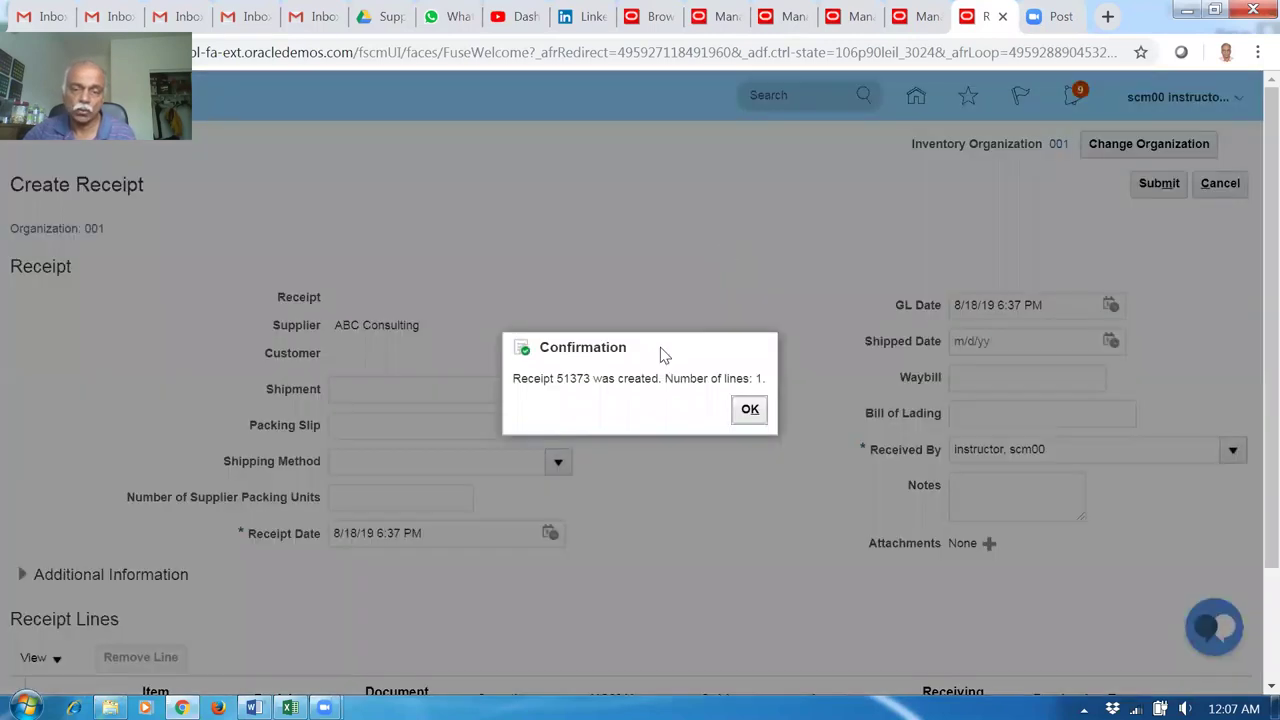
pyautogui.click(749, 413)
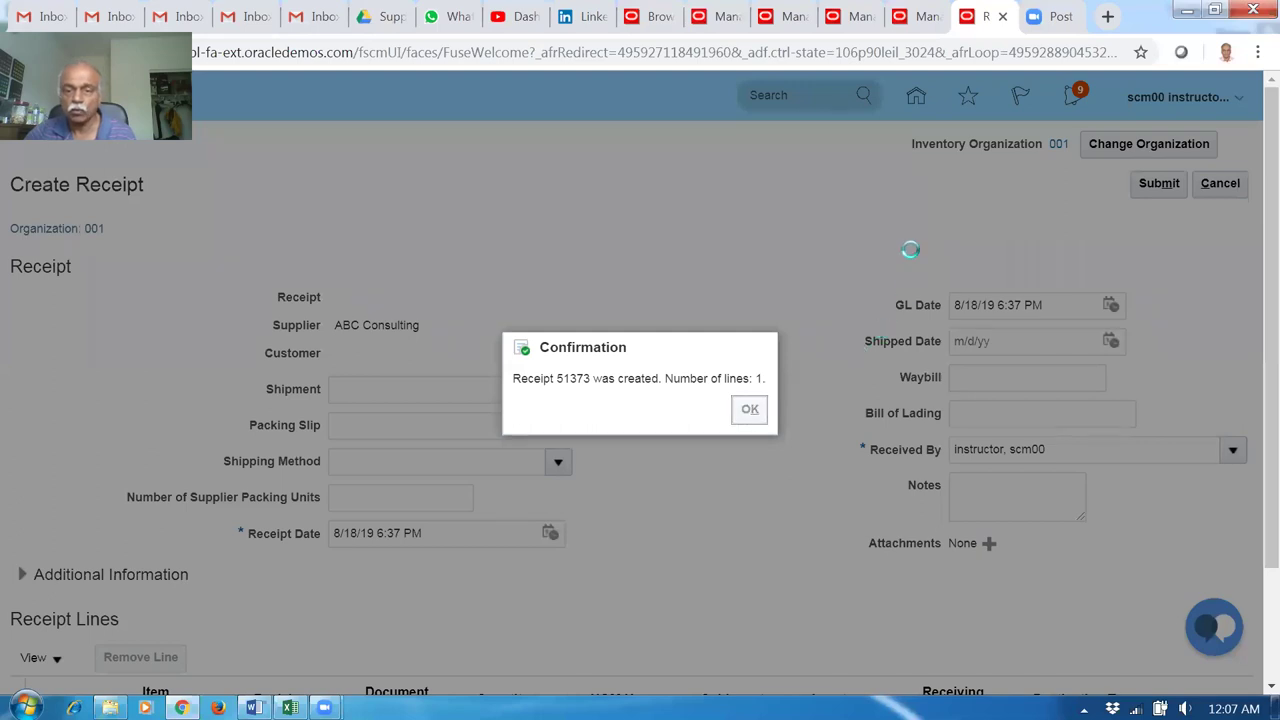
pyautogui.click(1222, 183)
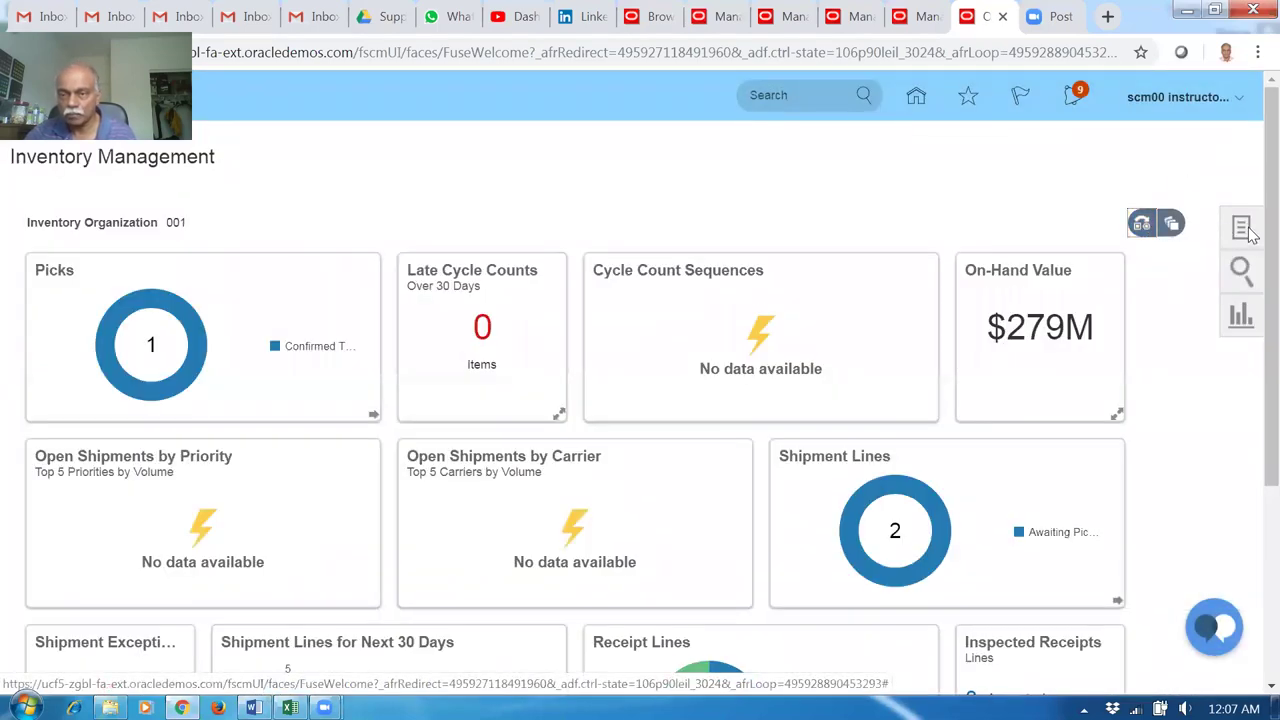
# Open Put Away Receipts and search for receipt 51373
pyautogui.click(1242, 230)
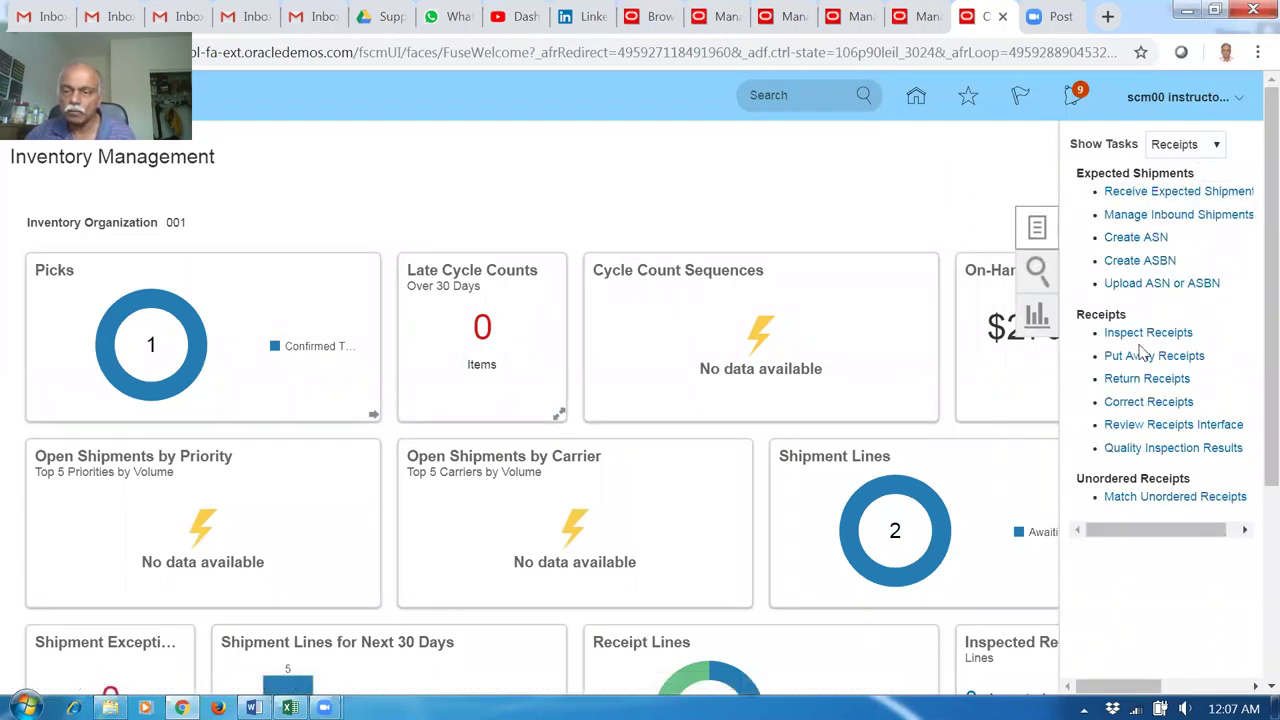
pyautogui.click(1137, 360)
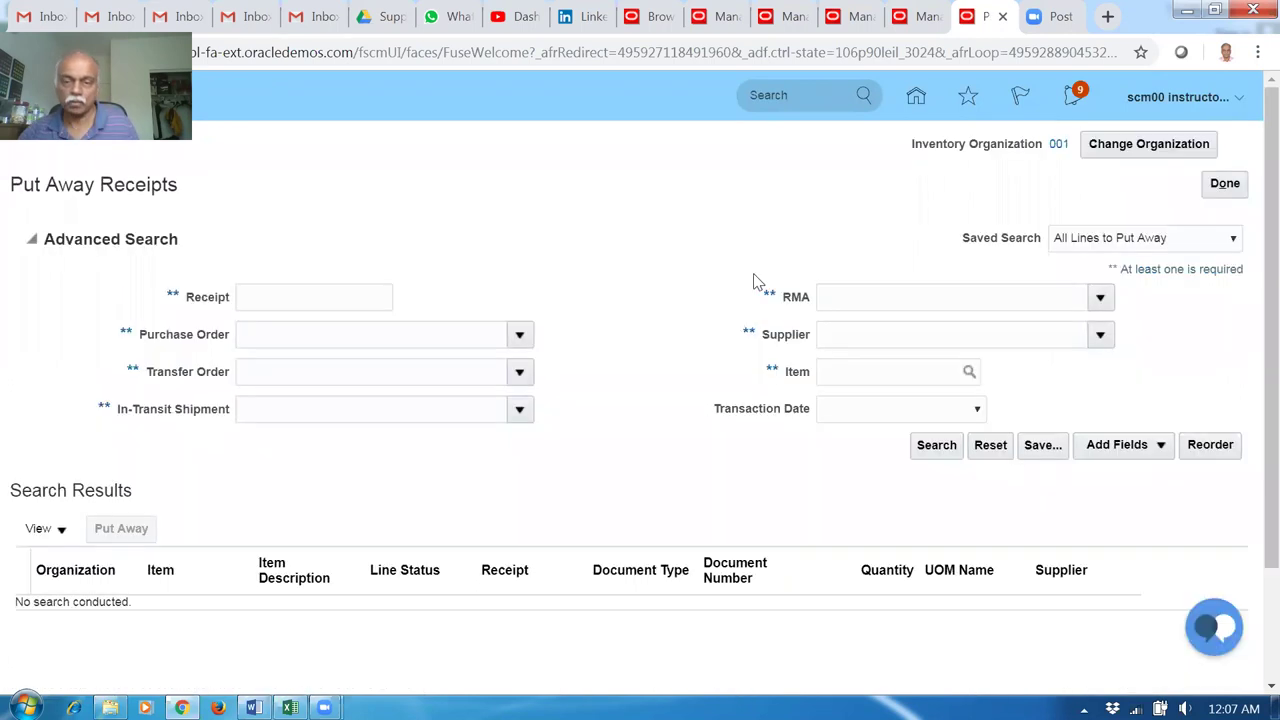
pyautogui.click(288, 303)
pyautogui.write('51373')
pyautogui.press('Tab')
pyautogui.click(945, 452)
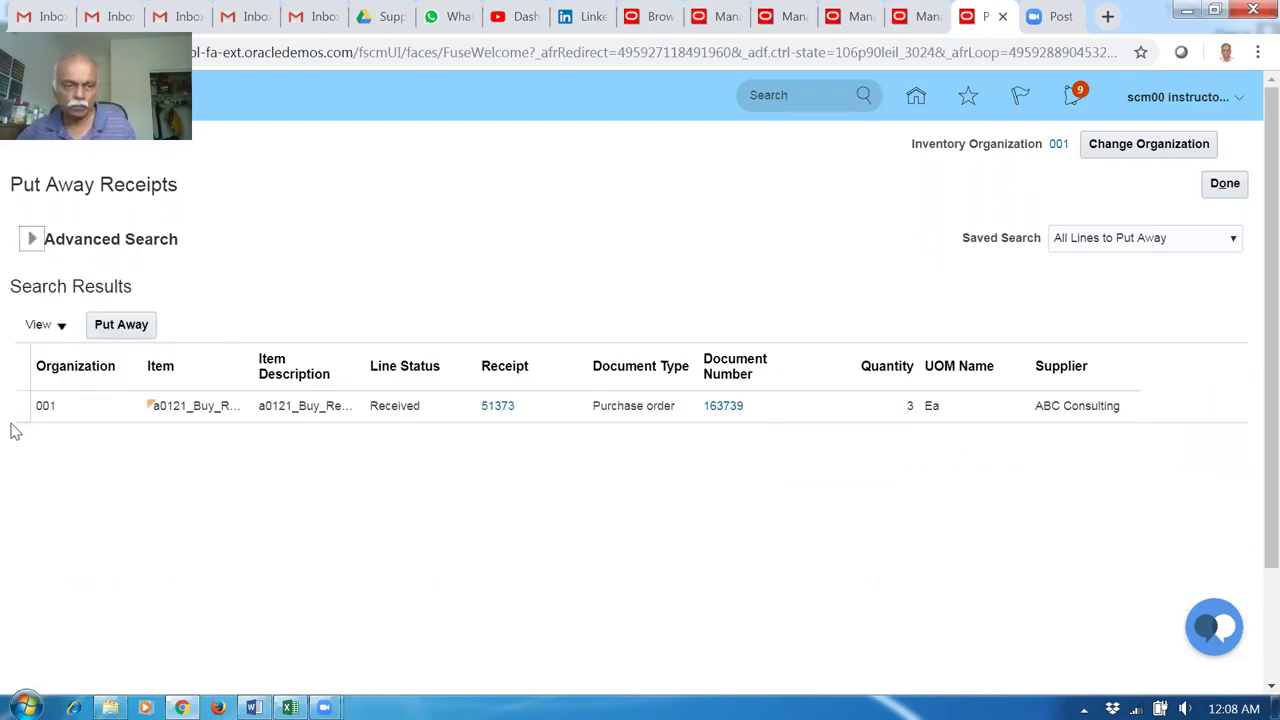
# Put away the received a0121_Buy_Receive_Ship line into the Stores subinventory and submit the transaction
pyautogui.click(16, 410)
pyautogui.click(118, 322)
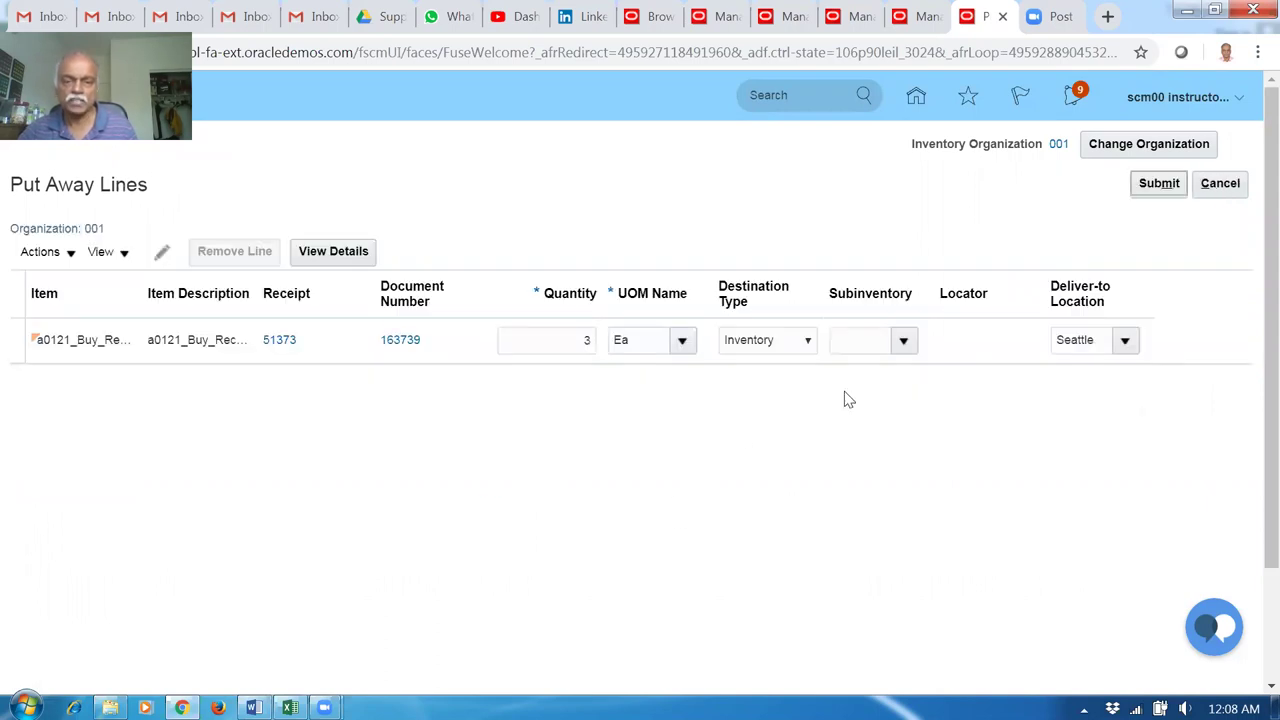
pyautogui.click(904, 341)
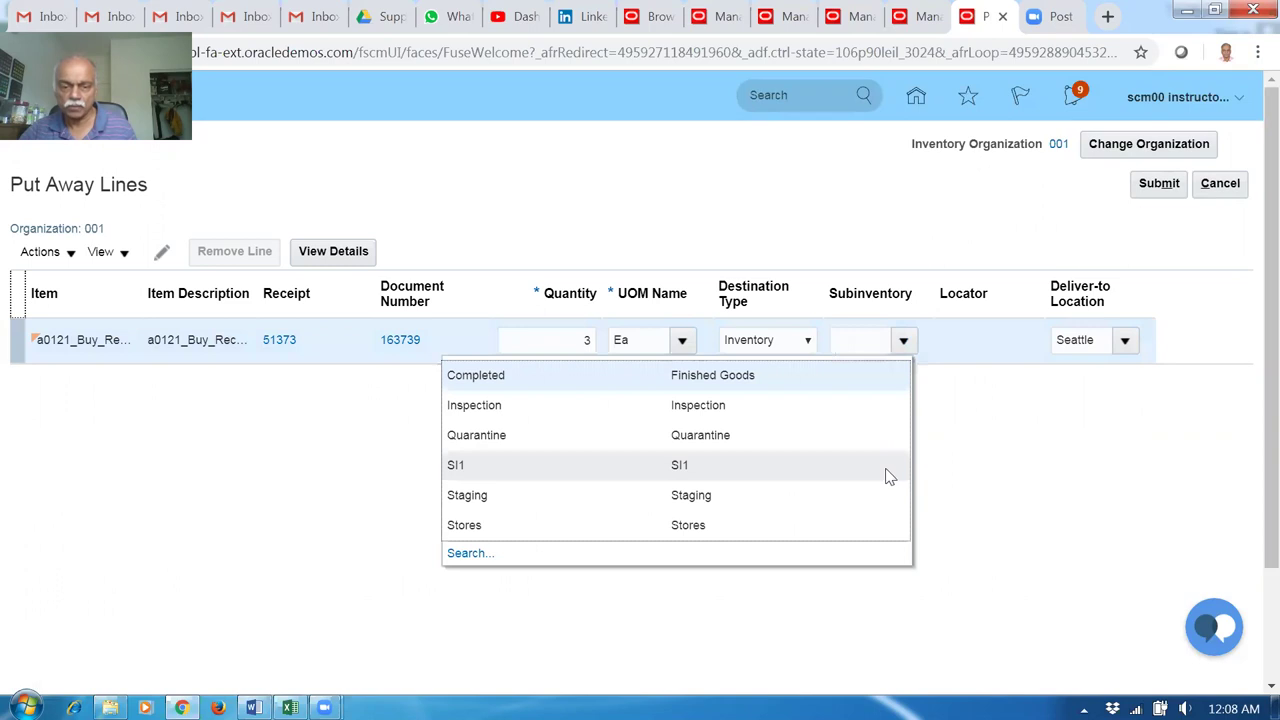
pyautogui.click(657, 527)
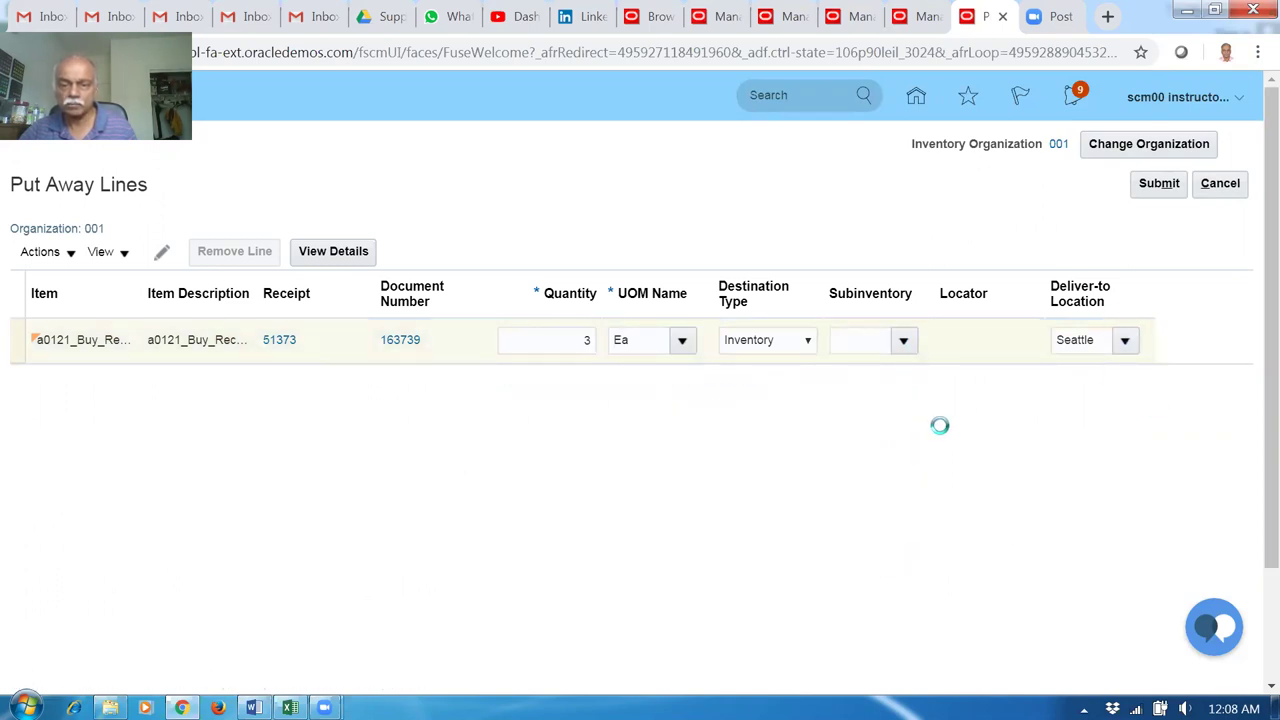
pyautogui.click(1163, 189)
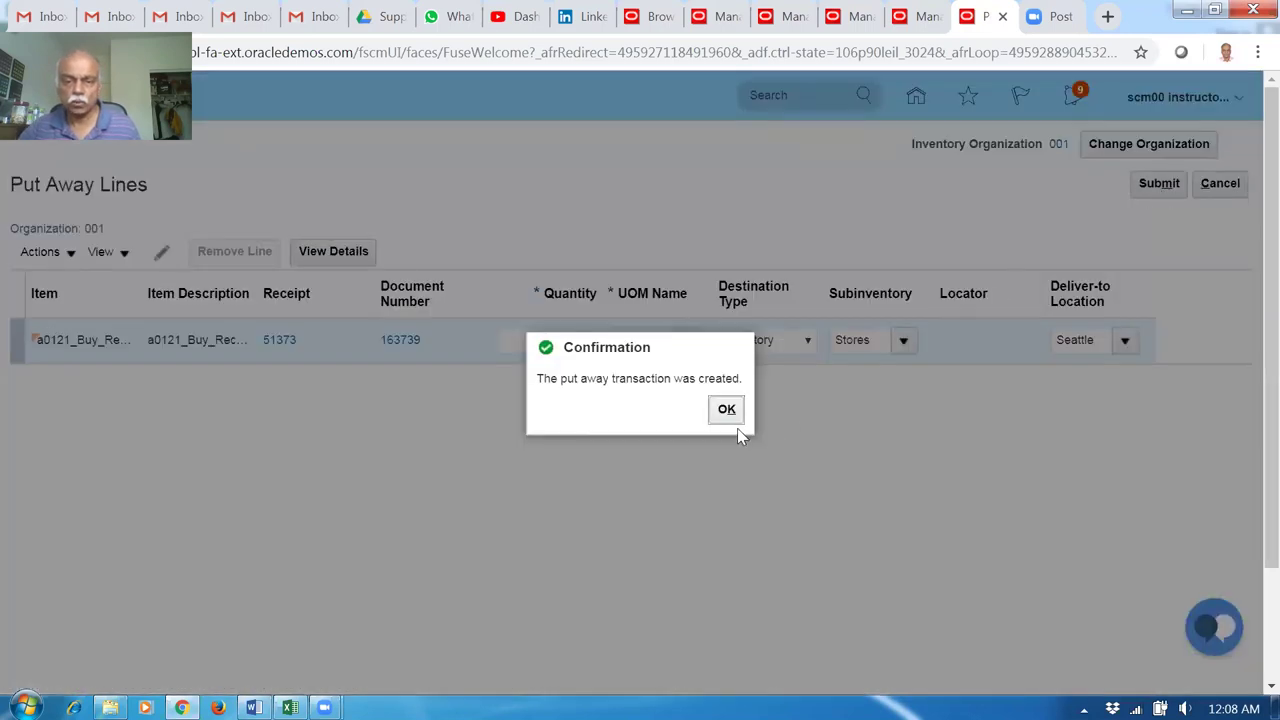
pyautogui.click(727, 411)
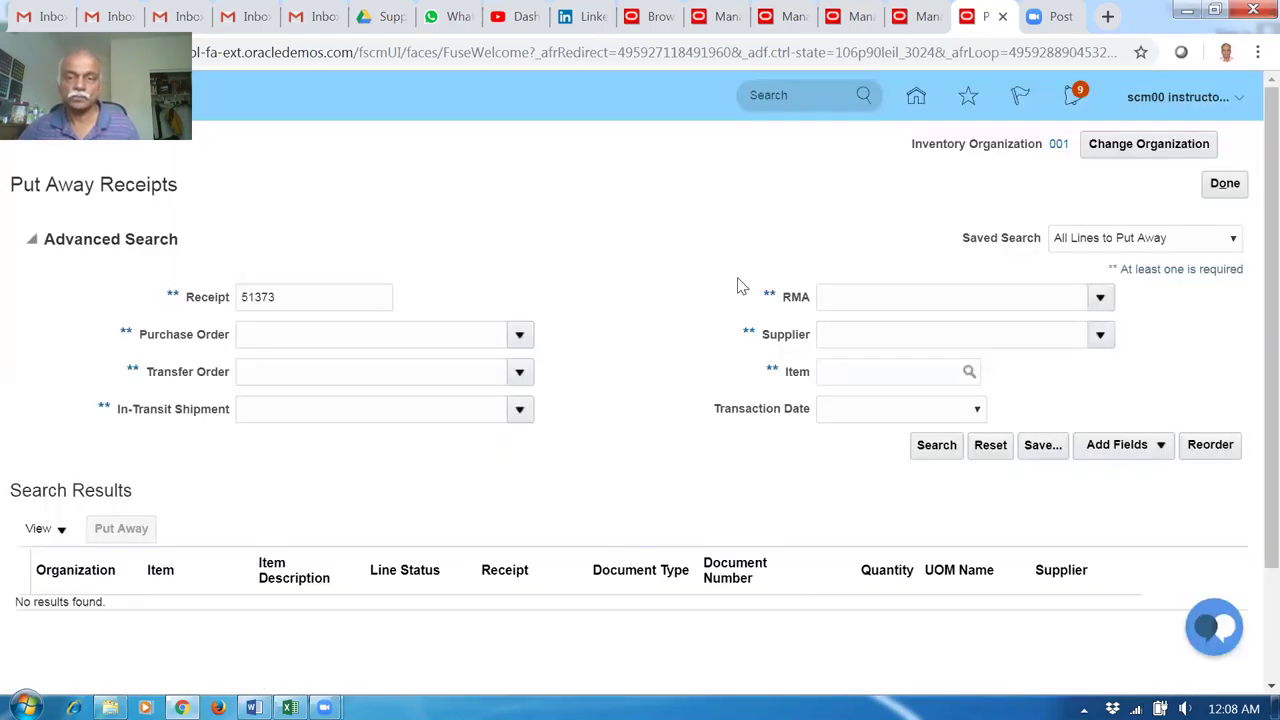
# Refresh the supply order and check line 1.1's status and orchestration plan progress after the put-away
pyautogui.click(928, 27)
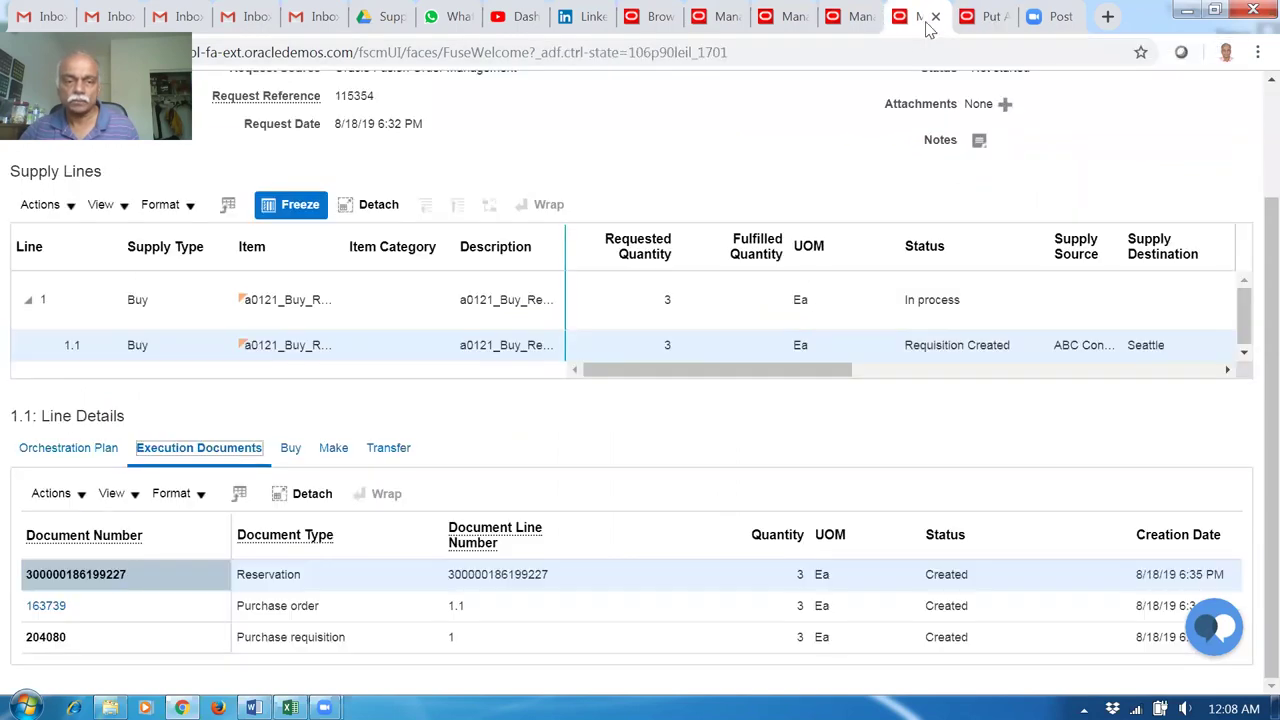
pyautogui.scroll(1, 1024, 167)
pyautogui.click(1016, 102)
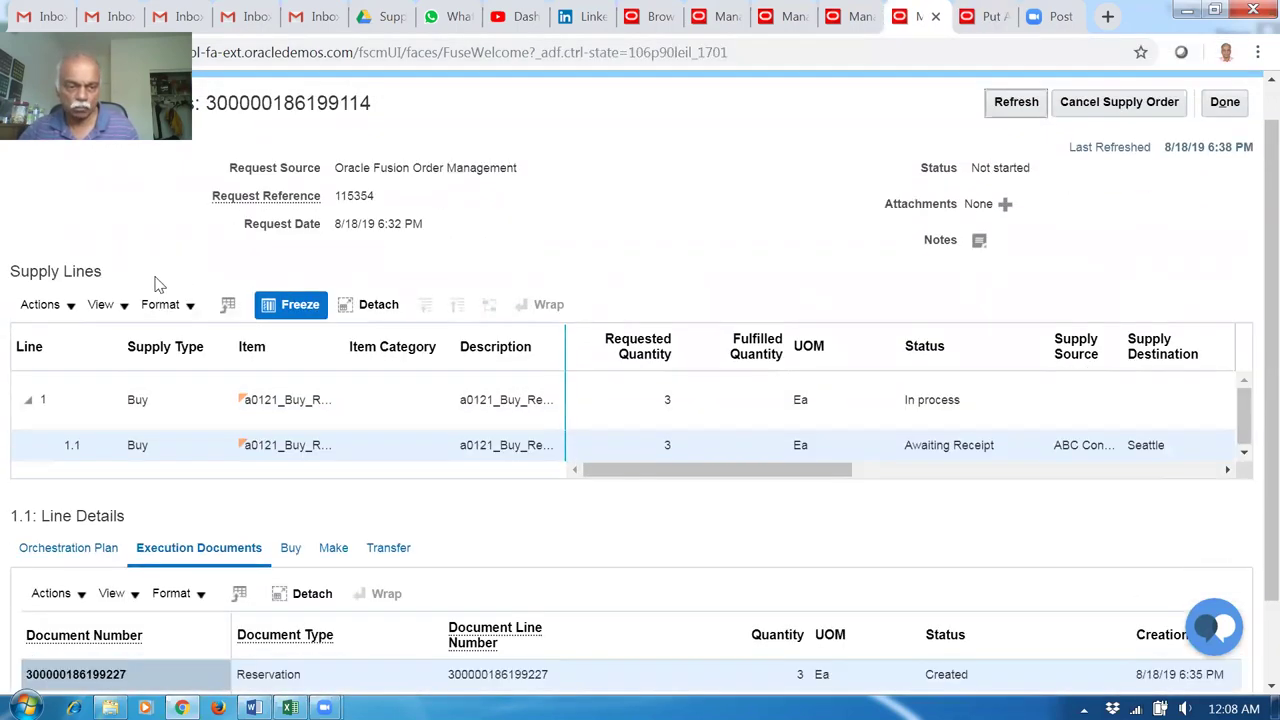
pyautogui.scroll(-1, 57, 505)
pyautogui.click(99, 457)
pyautogui.scroll(-1, 145, 560)
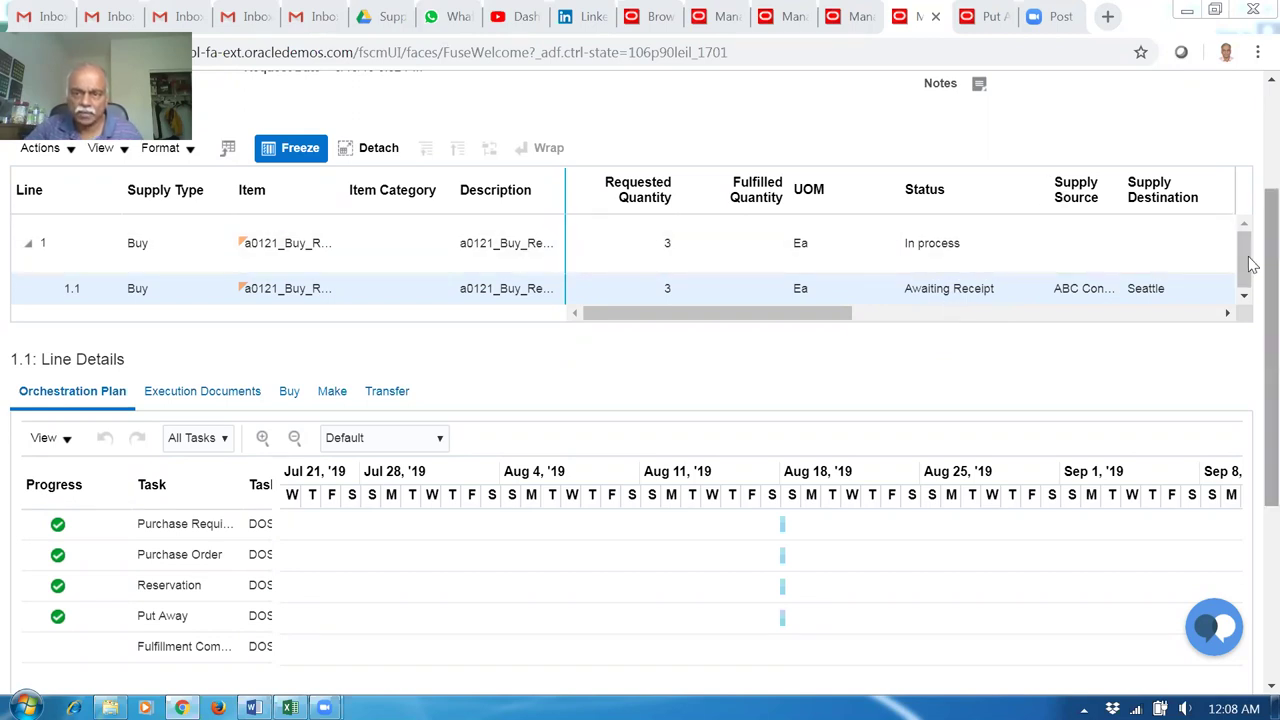
pyautogui.scroll(3, 1250, 263)
pyautogui.click(1034, 149)
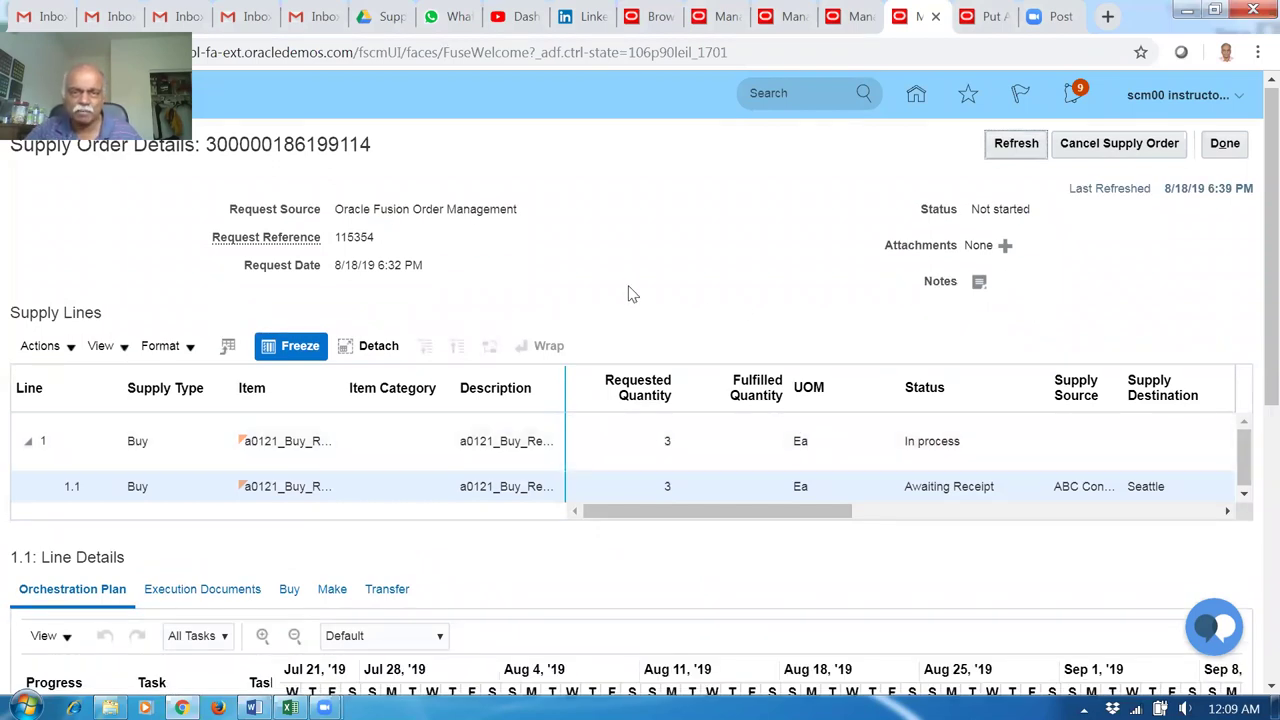
pyautogui.scroll(-1, 630, 292)
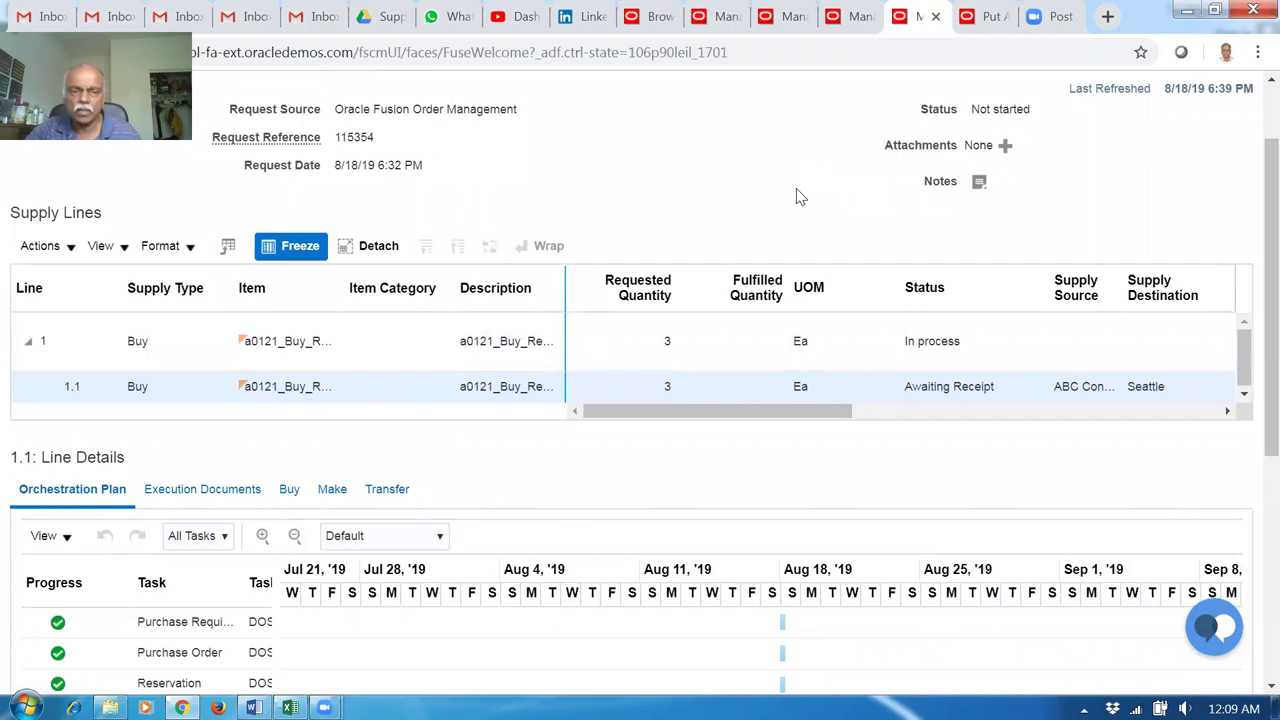
pyautogui.scroll(1, 797, 196)
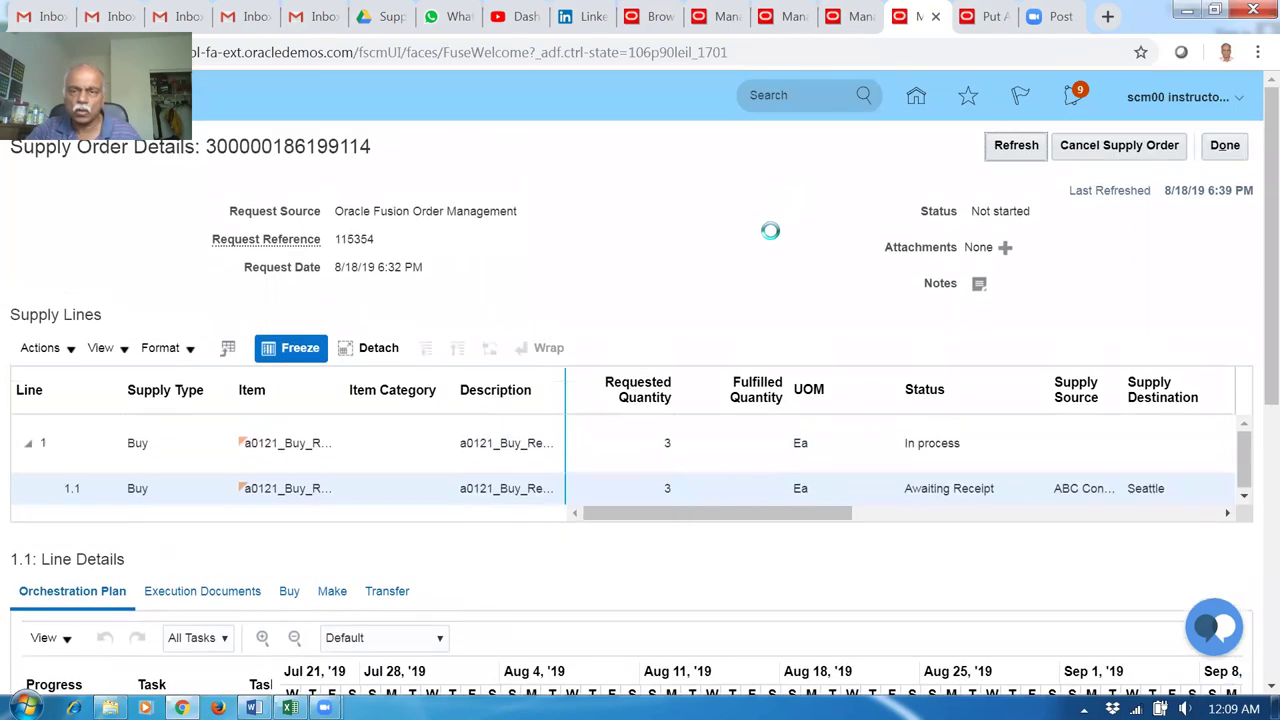
# Return to the sales order's orchestration process, refresh it and review the back-to-back supply details of fulfillment line 1-1
pyautogui.click(1224, 148)
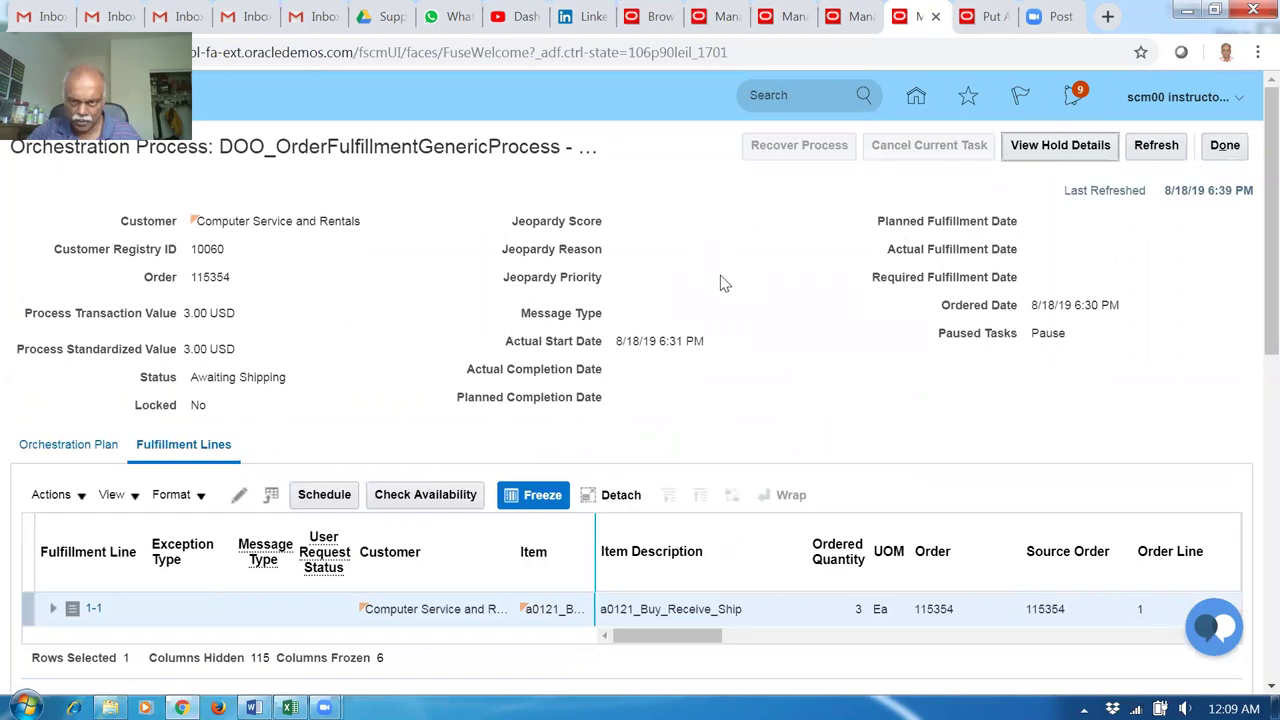
pyautogui.click(1158, 150)
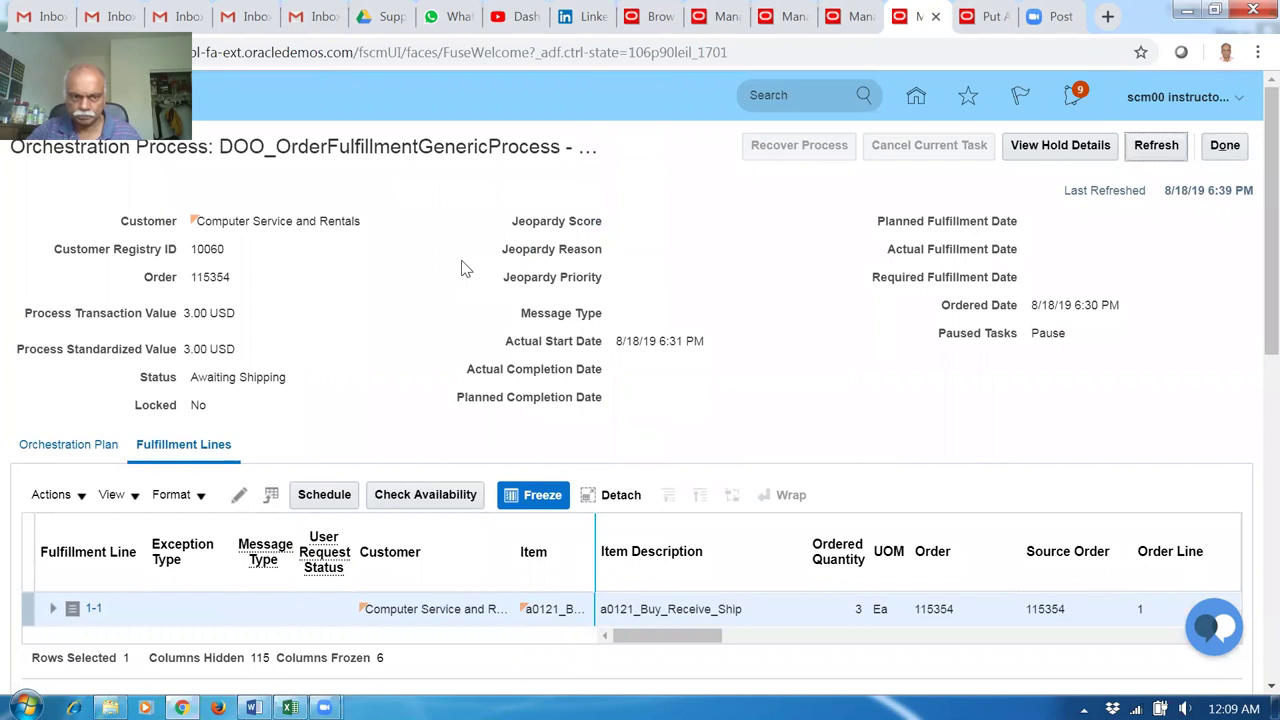
pyautogui.scroll(-5, 462, 265)
pyautogui.scroll(-2, 463, 269)
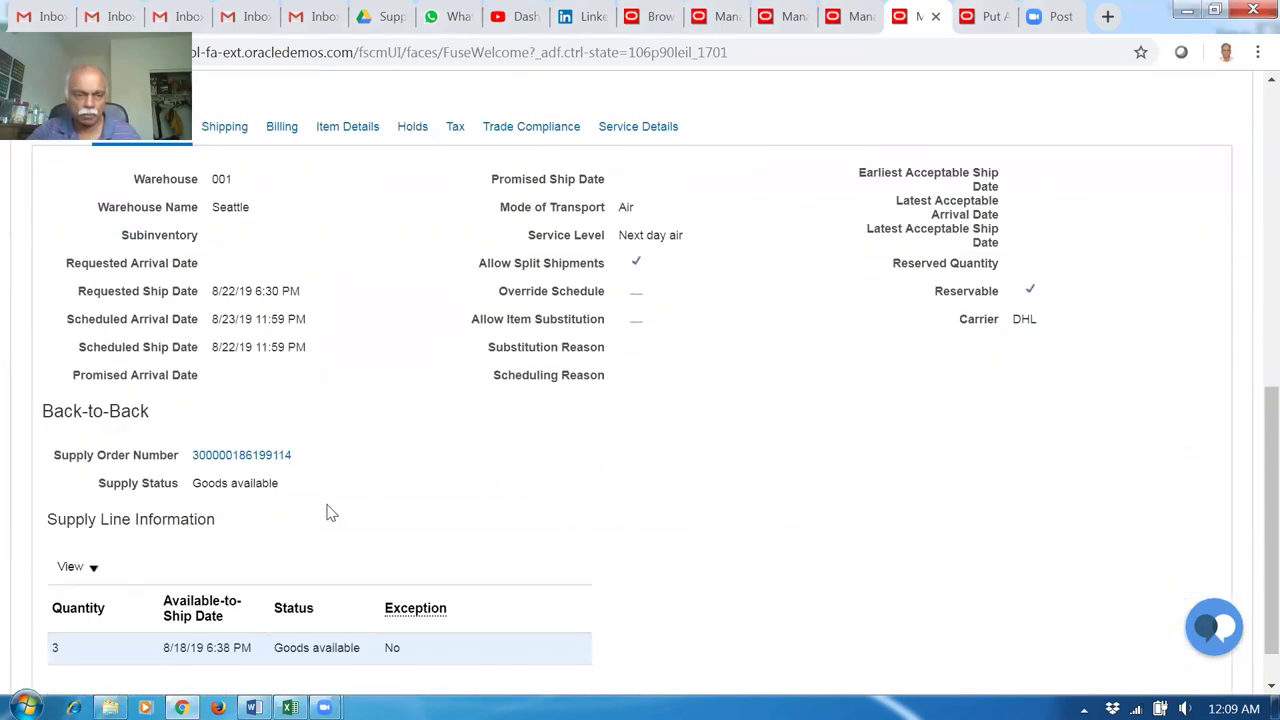
pyautogui.scroll(6, 383, 462)
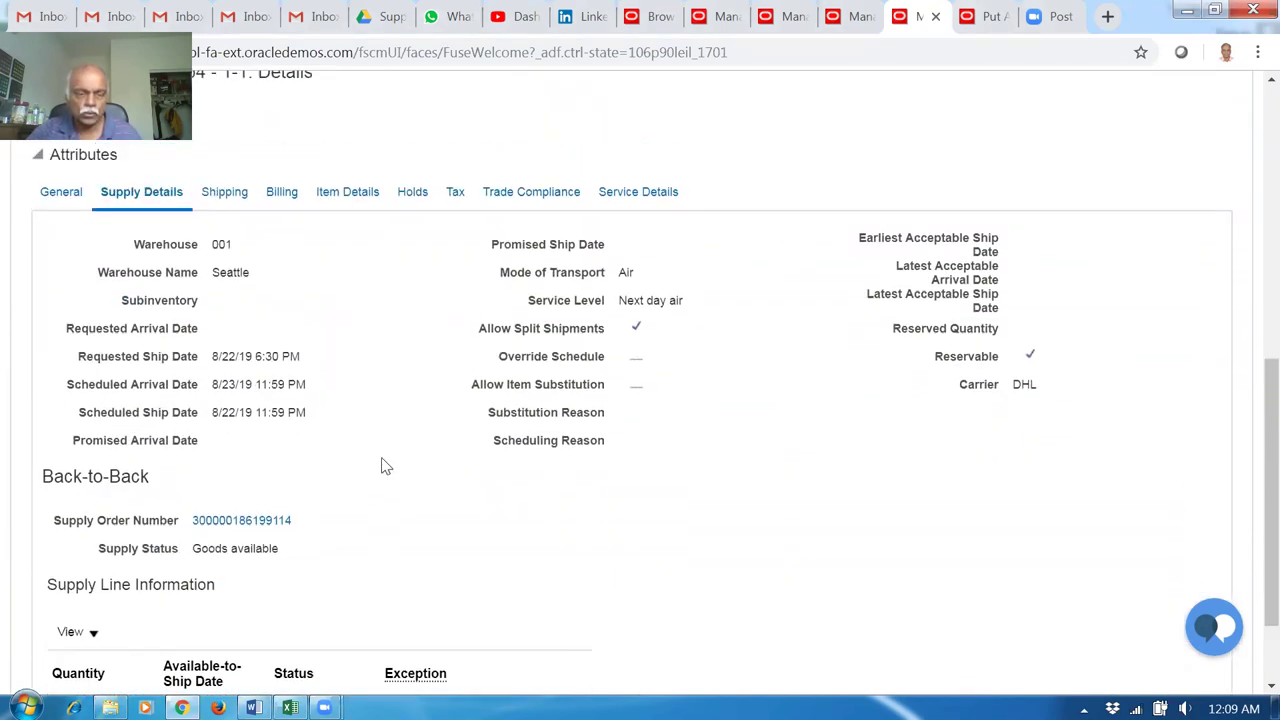
pyautogui.scroll(1, 385, 461)
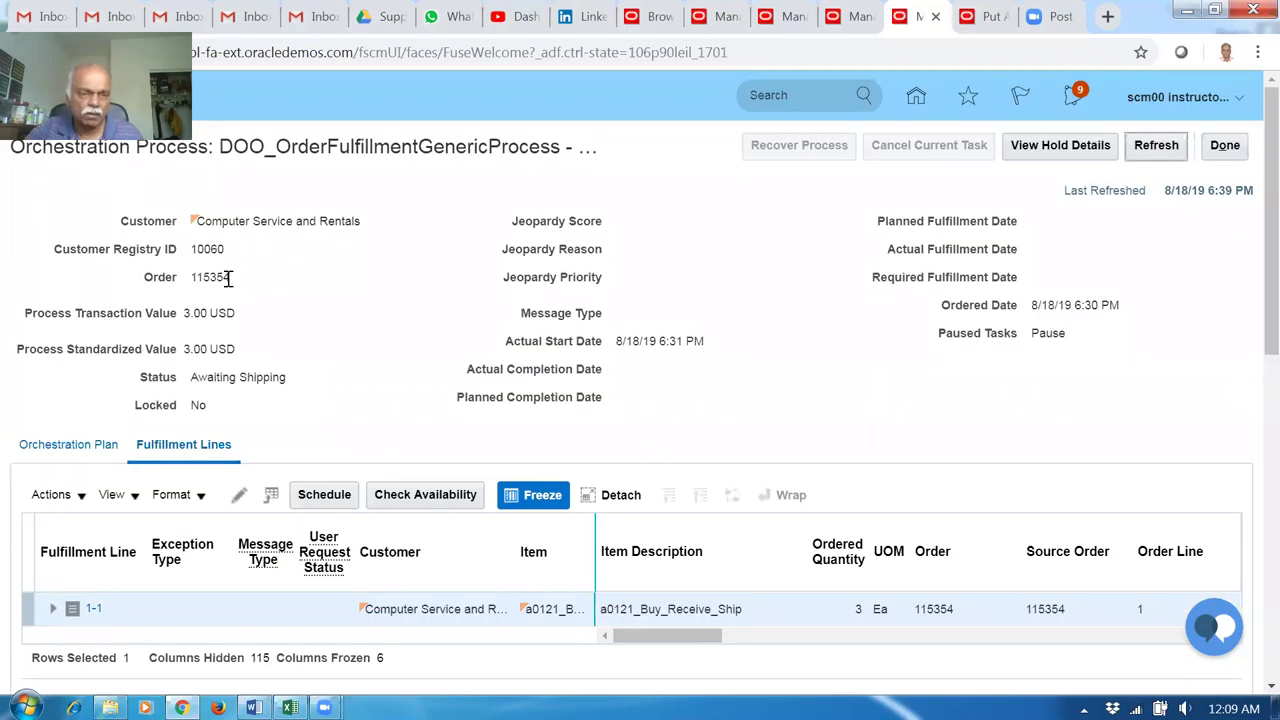
# Copy the sales order number and open Manage Shipment Lines from the Shipments tasks in Inventory Management
pyautogui.moveTo(228, 279); pyautogui.dragTo(178, 280)
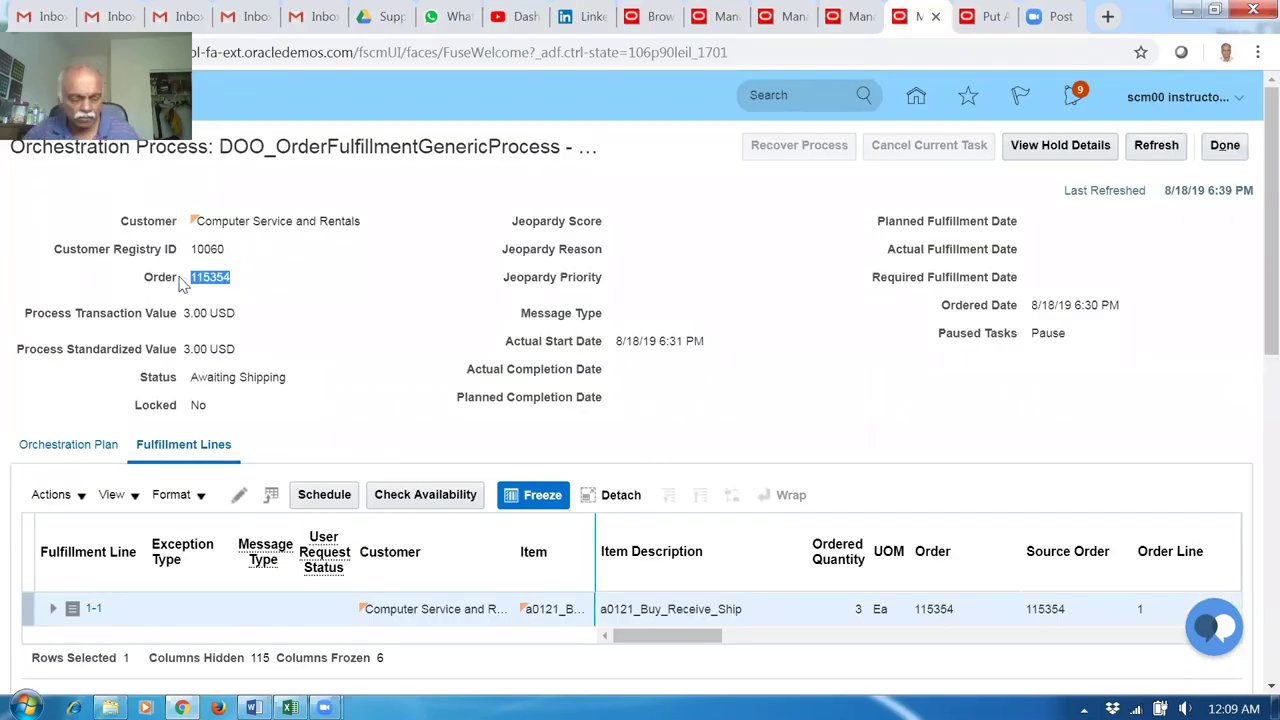
pyautogui.click(982, 24)
pyautogui.click(1218, 188)
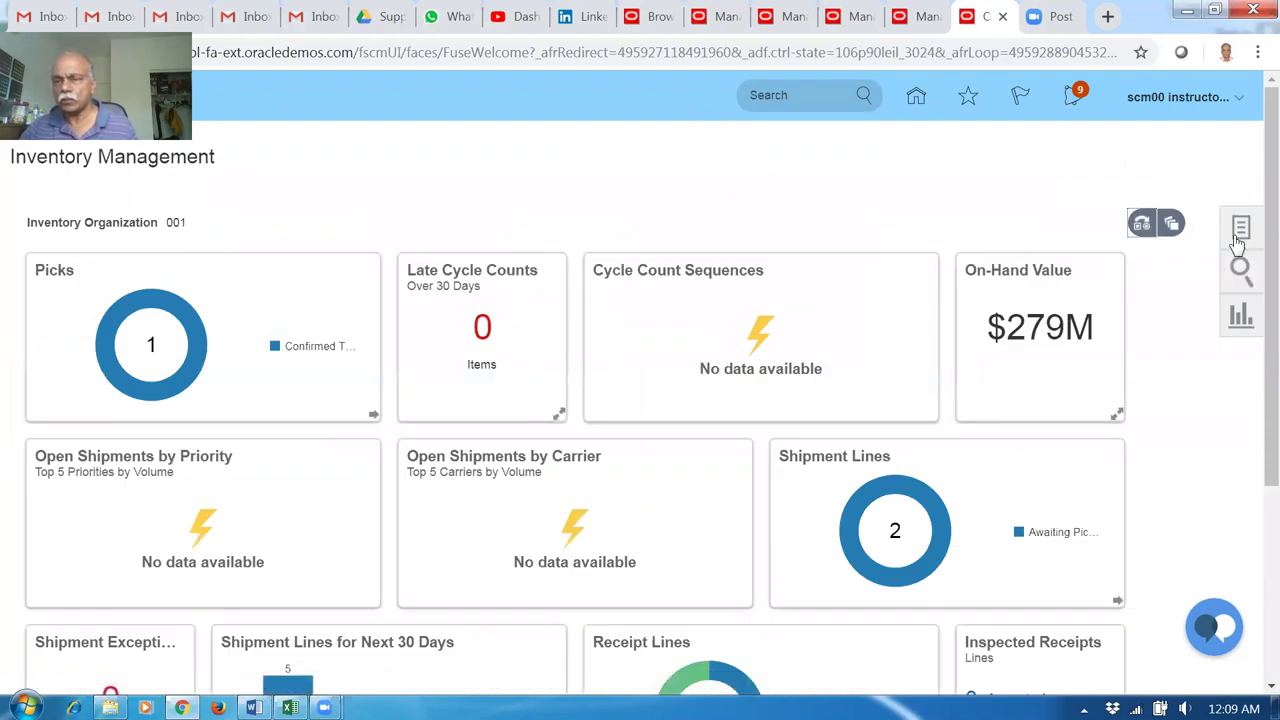
pyautogui.click(1236, 230)
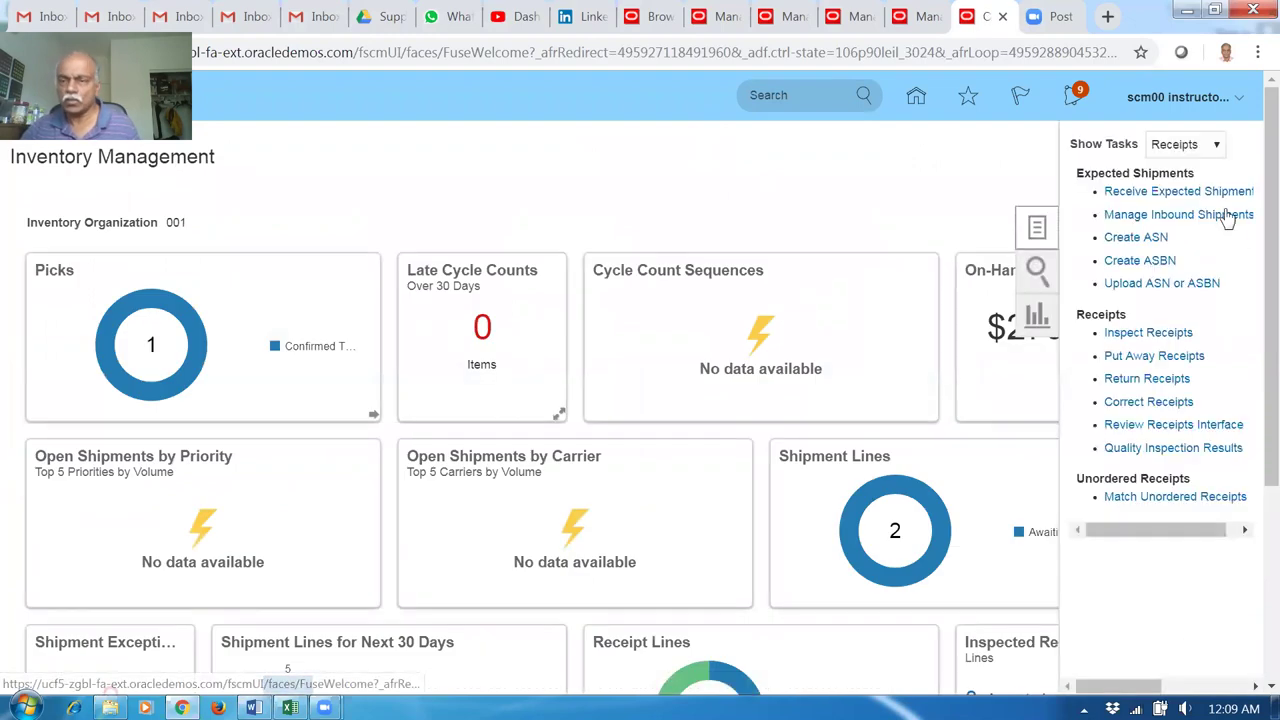
pyautogui.click(1195, 148)
pyautogui.click(1196, 194)
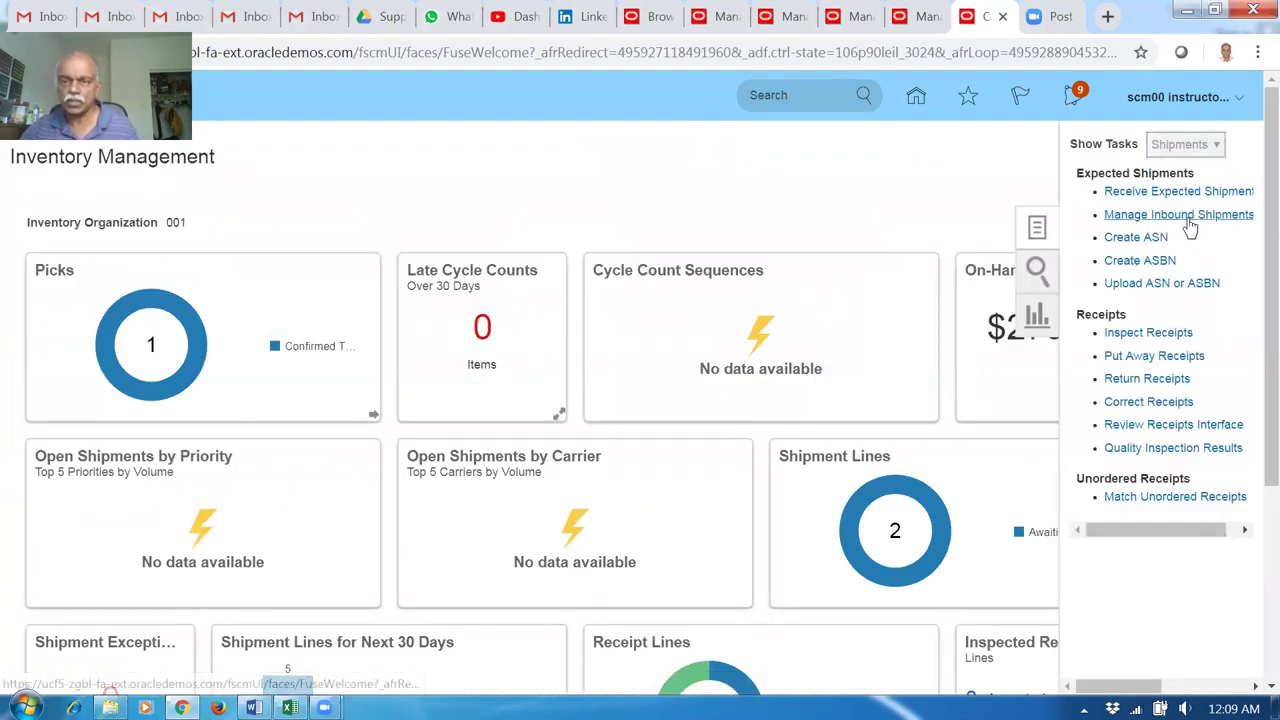
pyautogui.click(1168, 223)
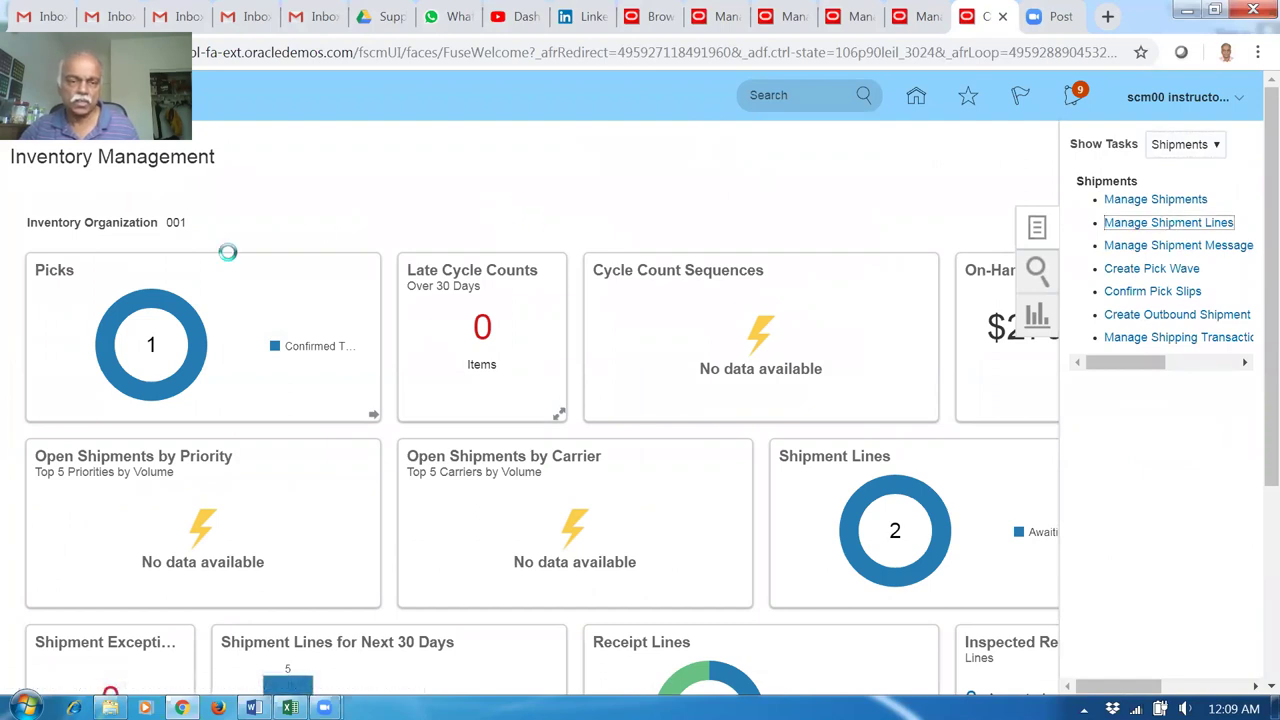
# Search the shipment lines for the copied sales order number with a scheduled ship date before 8/27/19 6:39 PM
pyautogui.click(322, 290)
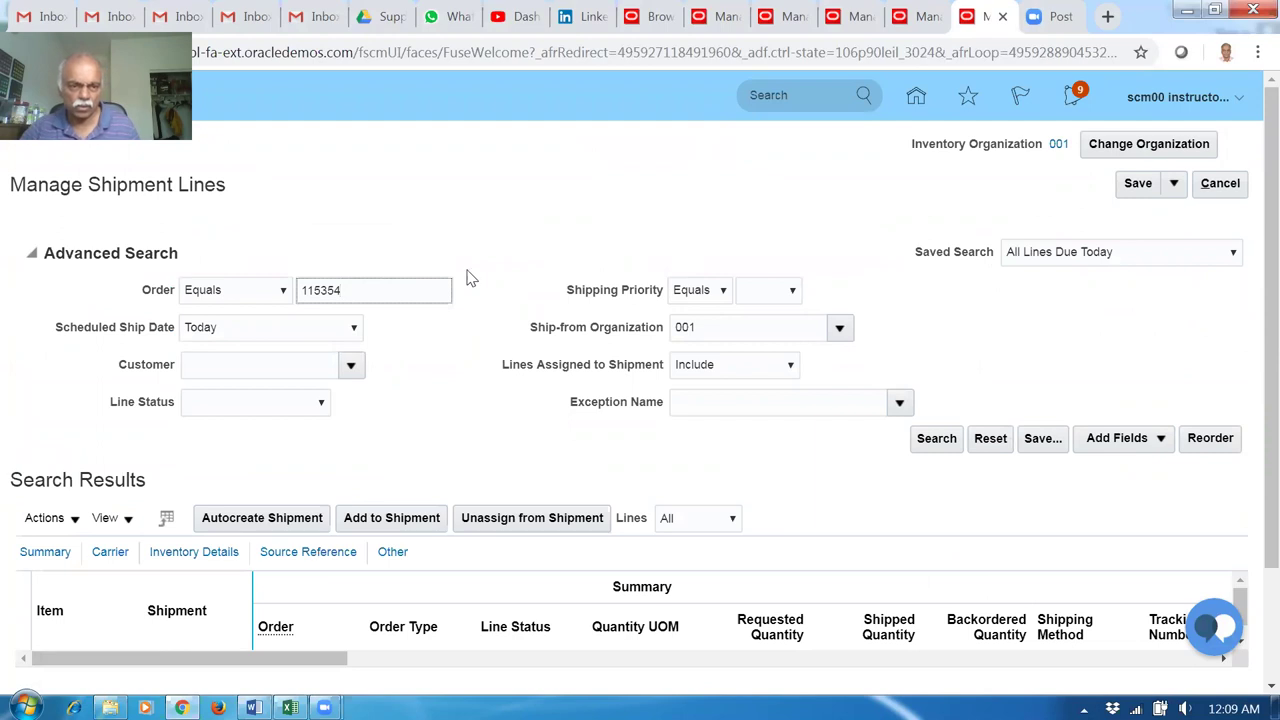
pyautogui.click(257, 332)
pyautogui.click(250, 346)
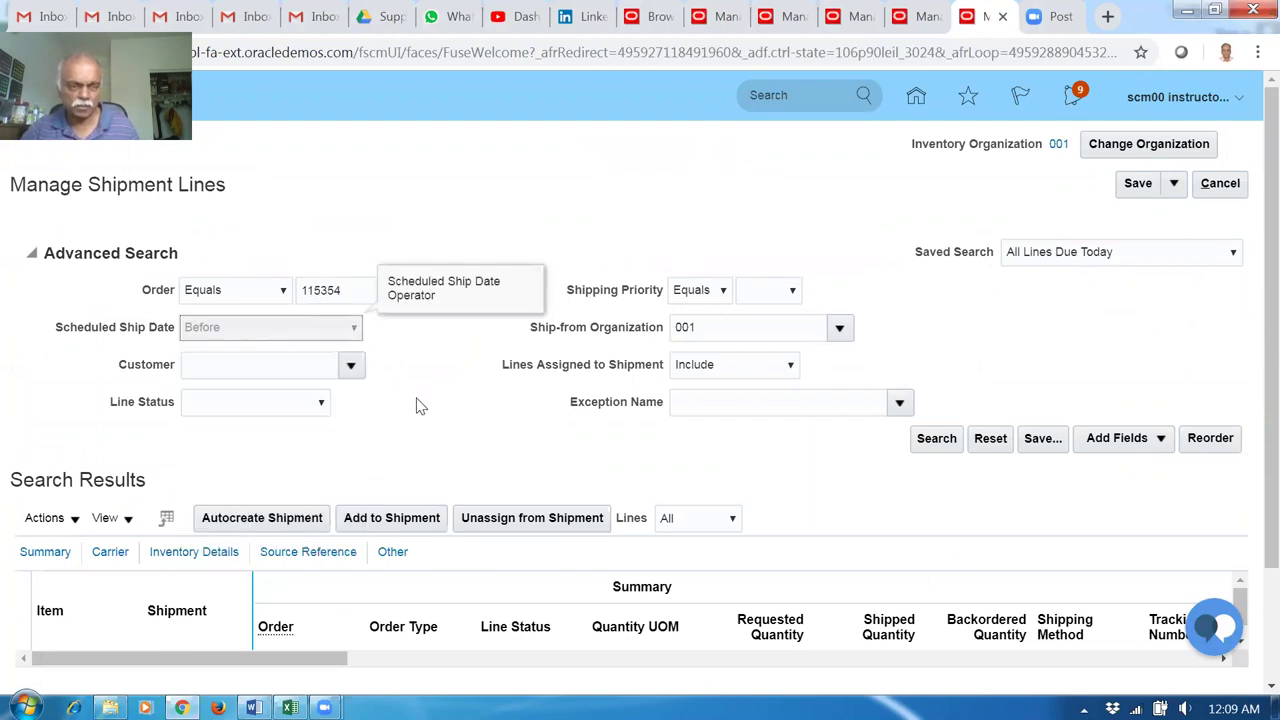
pyautogui.click(524, 327)
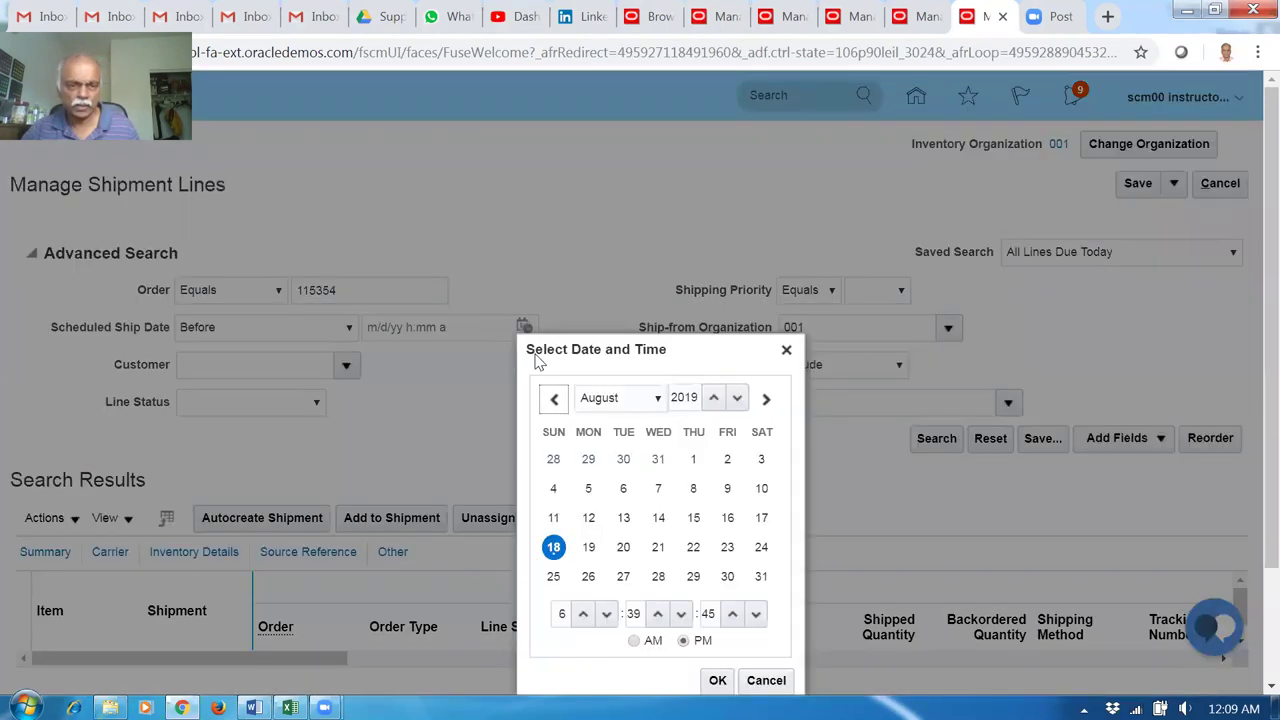
pyautogui.click(623, 576)
pyautogui.click(717, 680)
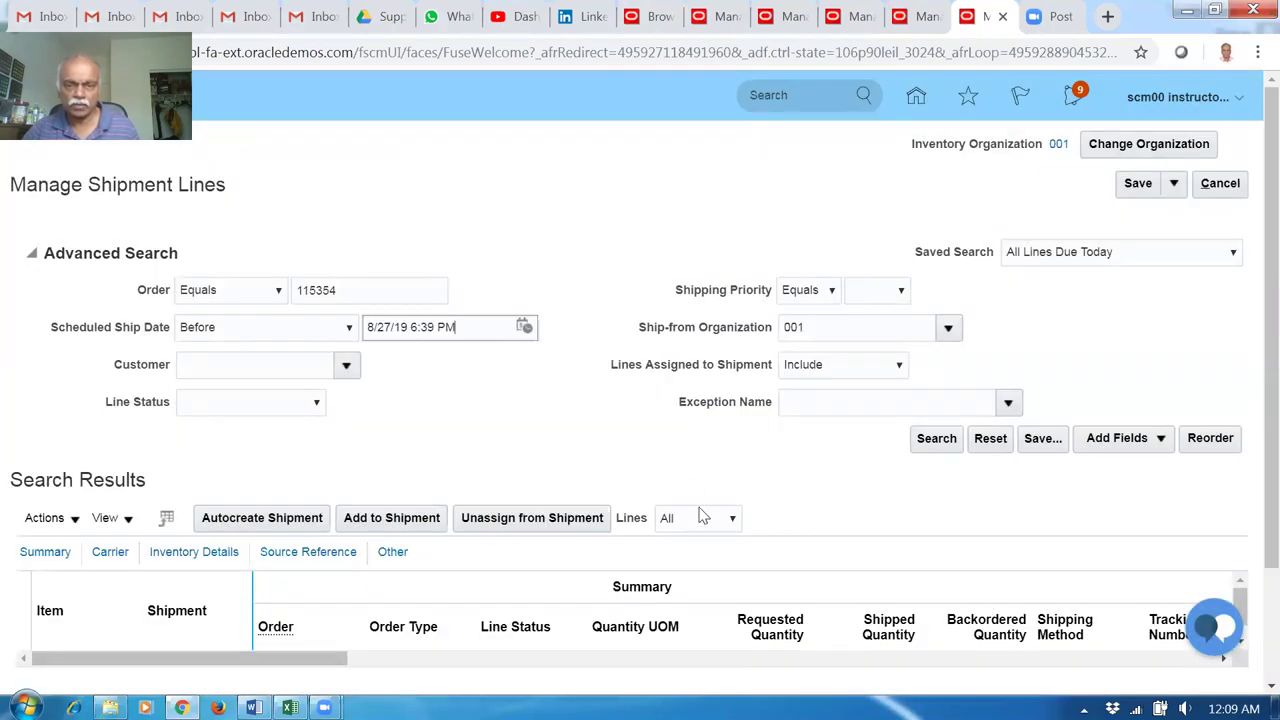
pyautogui.click(933, 446)
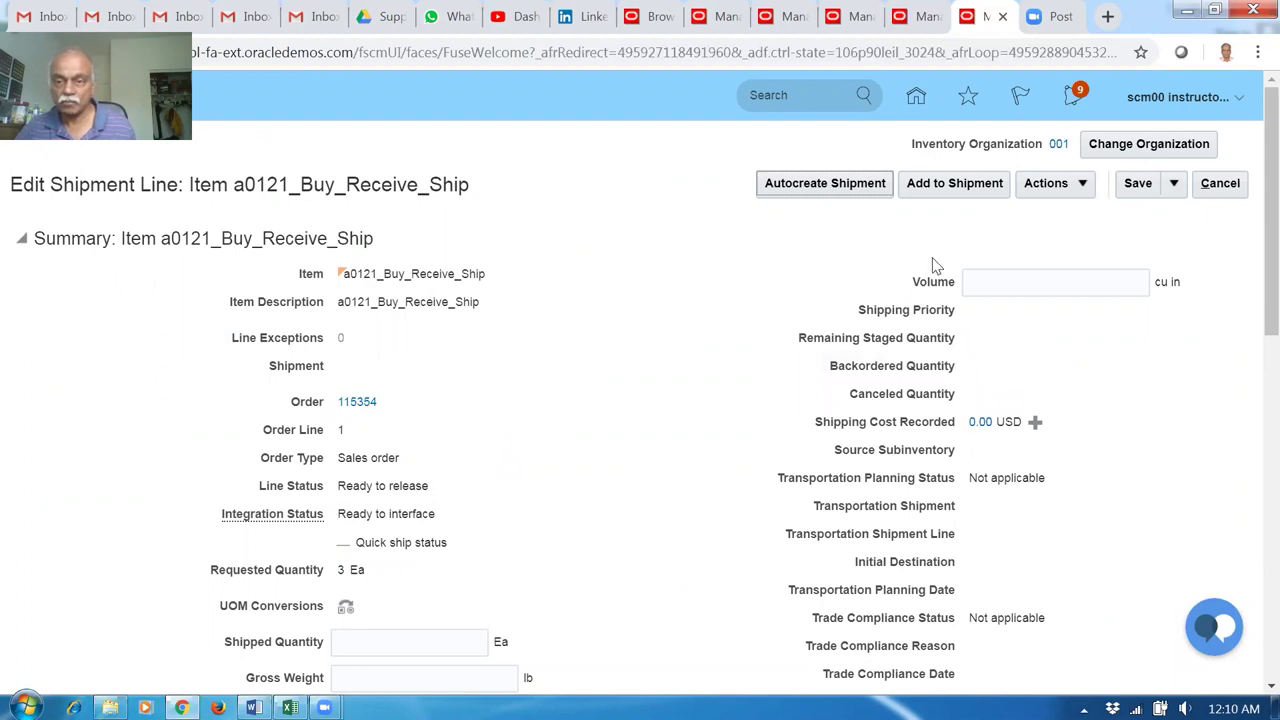
# Pick release the a0121_Buy_Receive_Ship shipment line, acknowledge the confirmation, and save and close the line
pyautogui.click(1065, 193)
pyautogui.click(1073, 213)
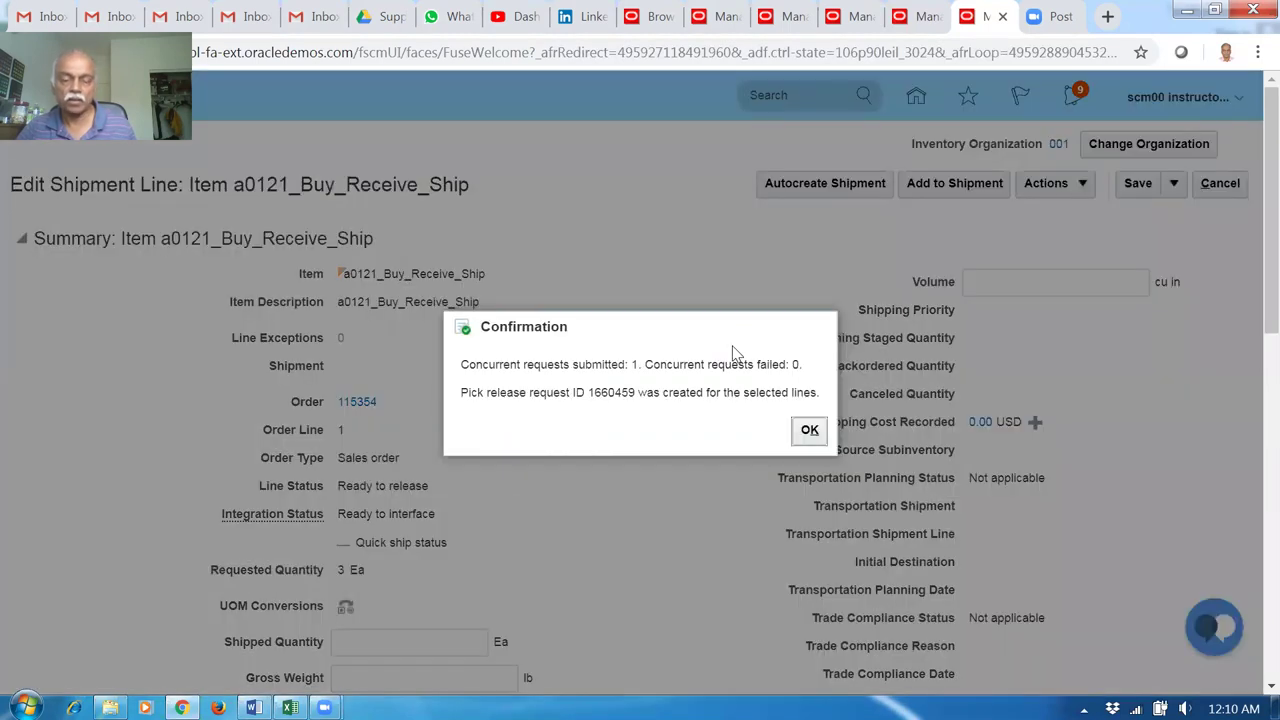
pyautogui.moveTo(570, 366); pyautogui.dragTo(688, 366)
pyautogui.click(805, 429)
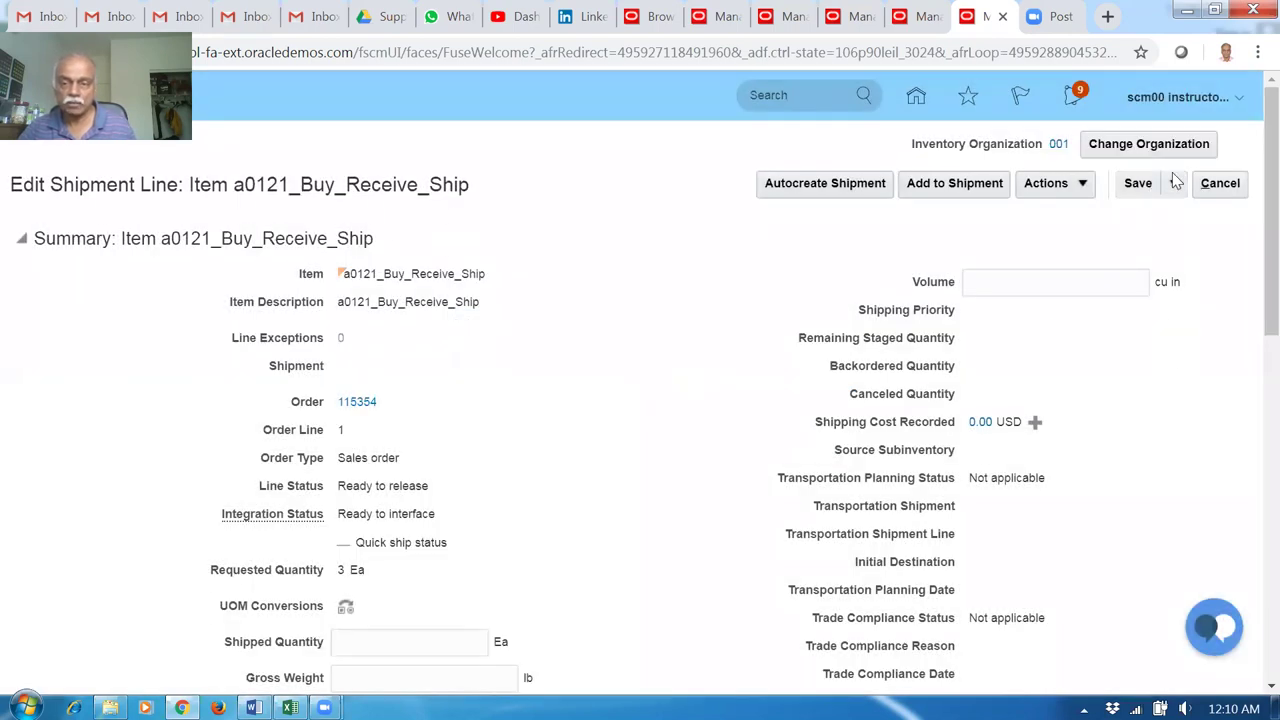
pyautogui.click(1184, 192)
pyautogui.click(1186, 213)
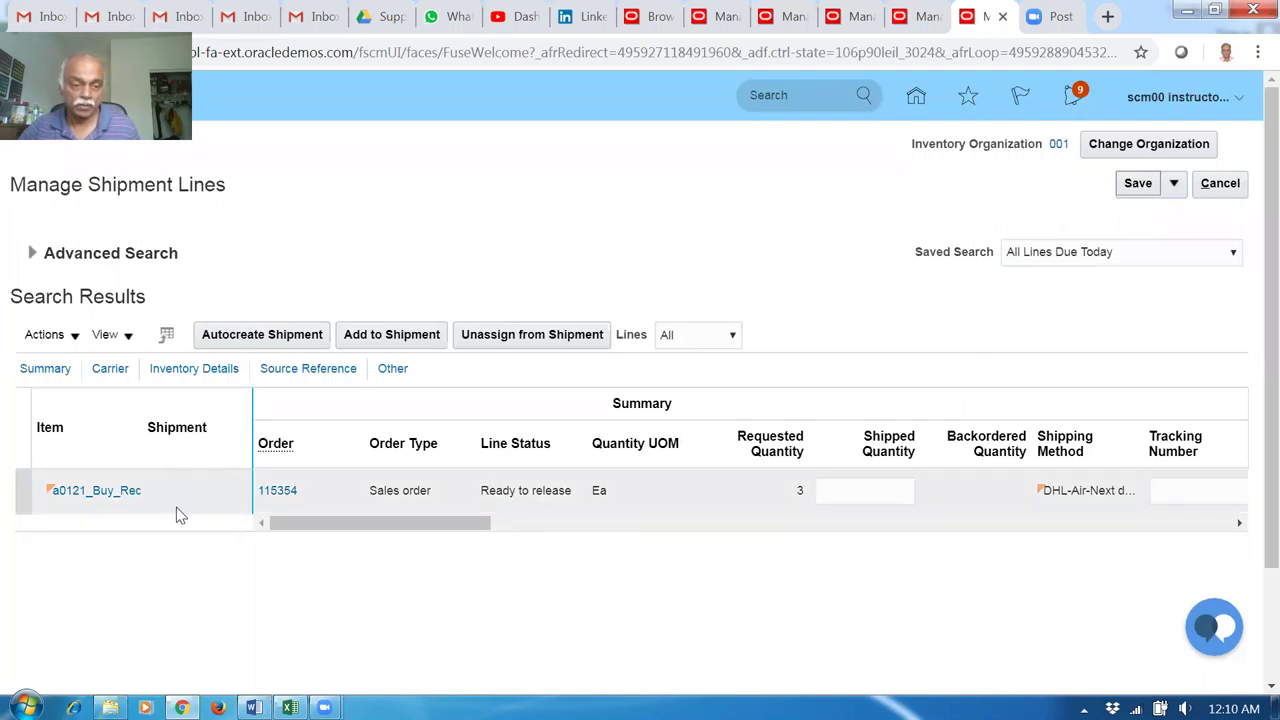
# Rerun the shipment line search, check the a0121_Buy_Receive_Ship line's status and shipment details, and save and close it
pyautogui.click(33, 253)
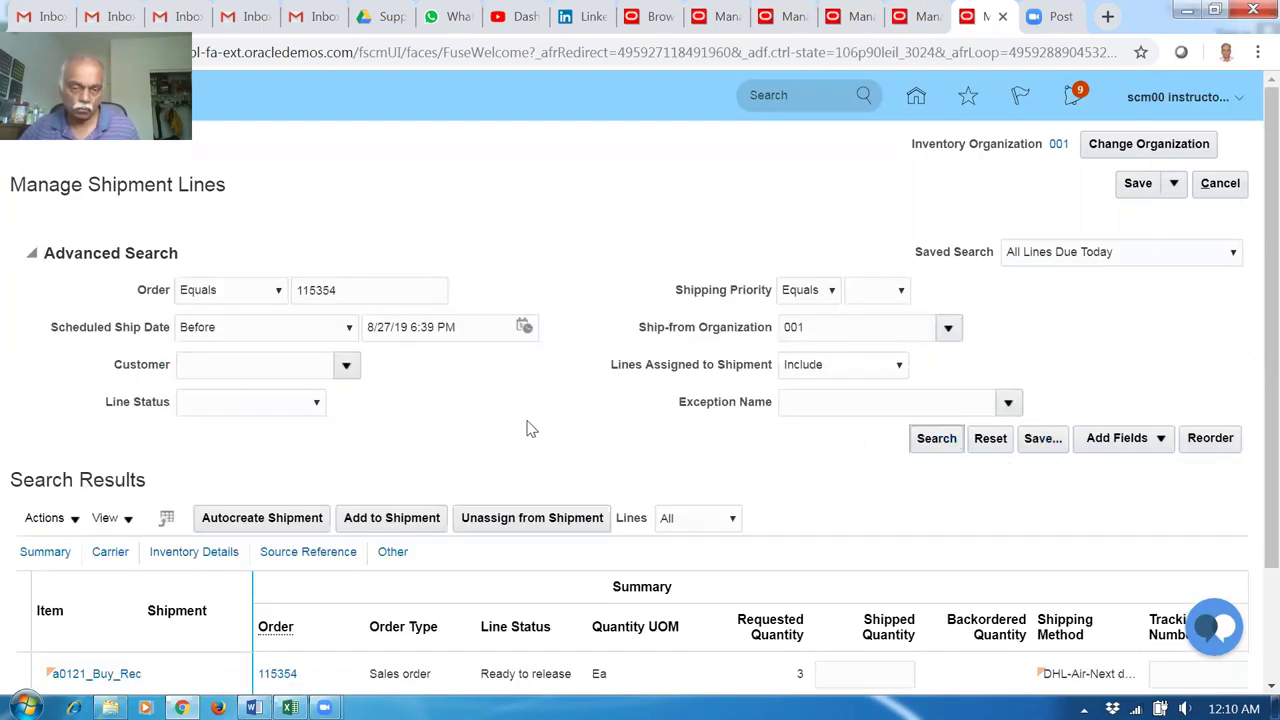
pyautogui.scroll(-1, 562, 580)
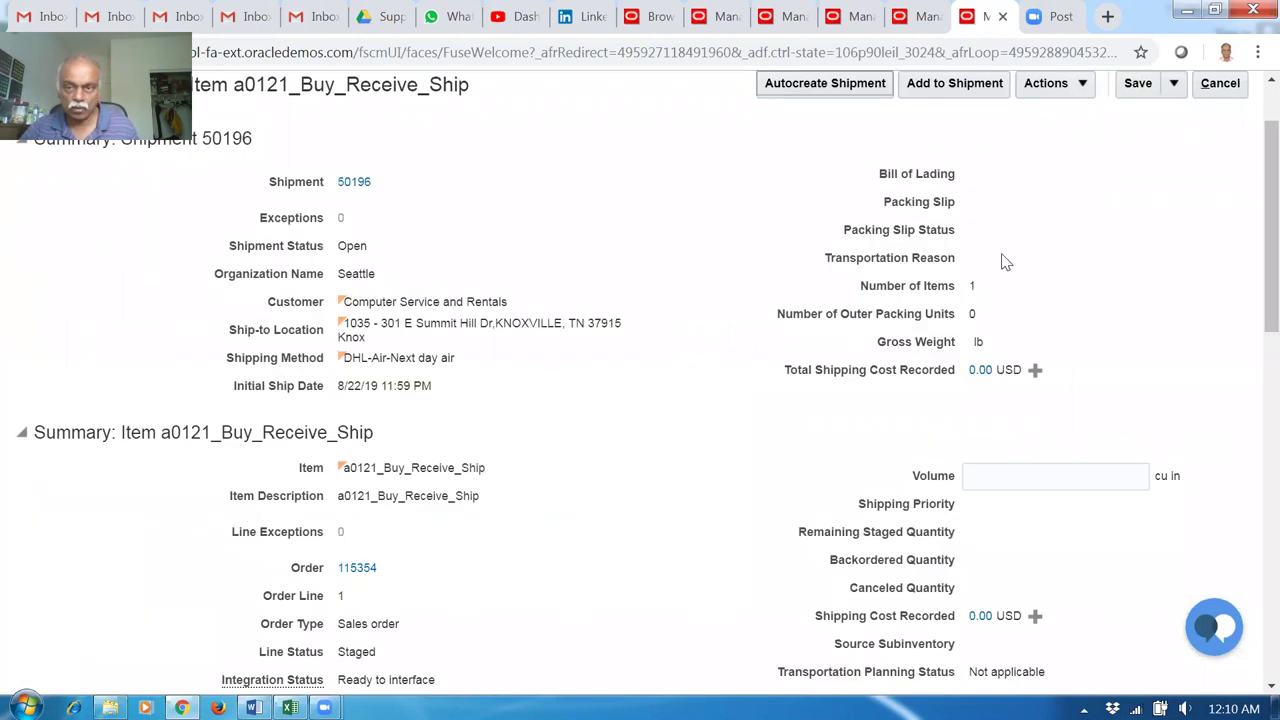
pyautogui.click(1172, 85)
pyautogui.click(1198, 114)
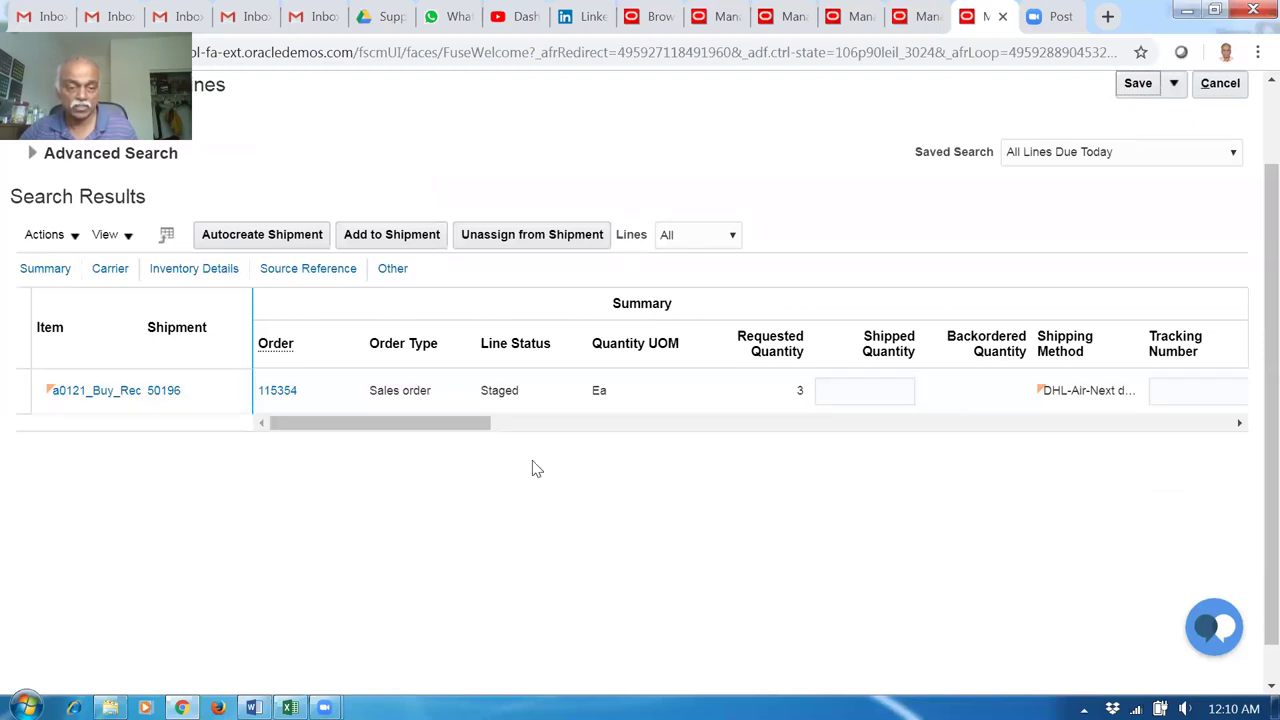
# Open the a0121_Buy_Receive_Ship line's shipment and ship confirm it, accepting the warnings about undefined weight and volume
pyautogui.click(166, 393)
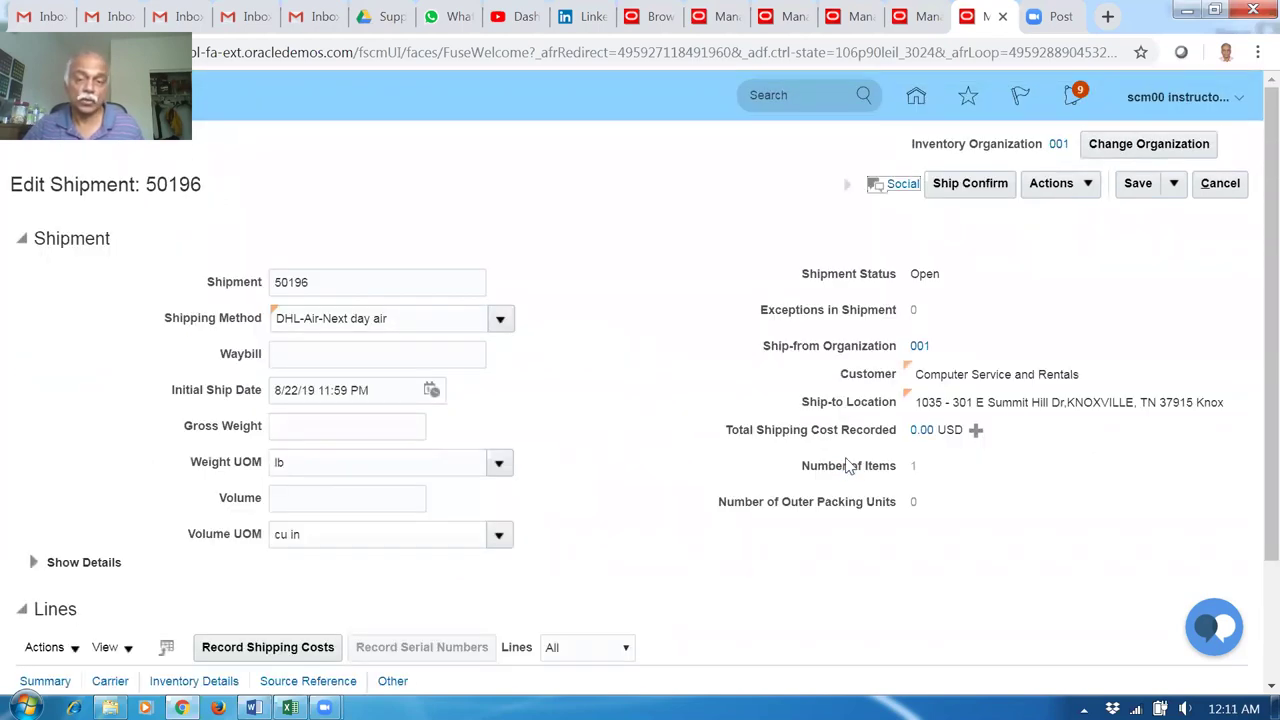
pyautogui.click(970, 183)
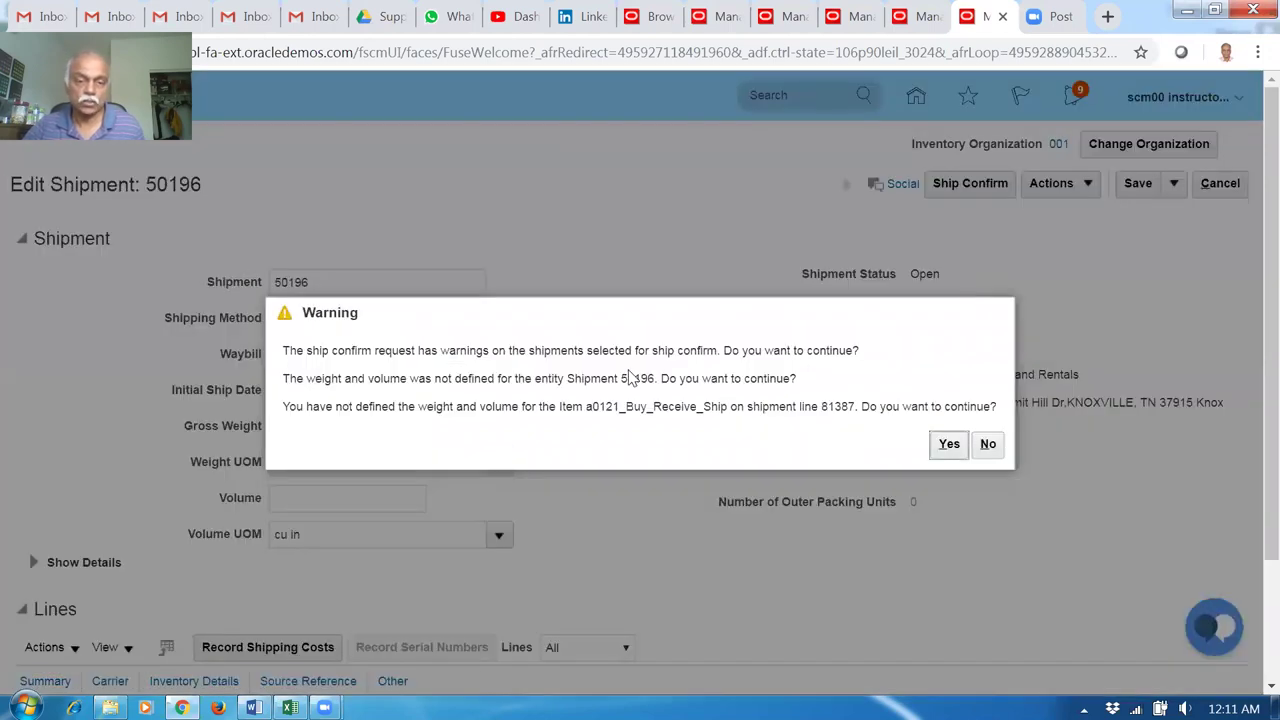
pyautogui.moveTo(380, 380); pyautogui.dragTo(464, 410)
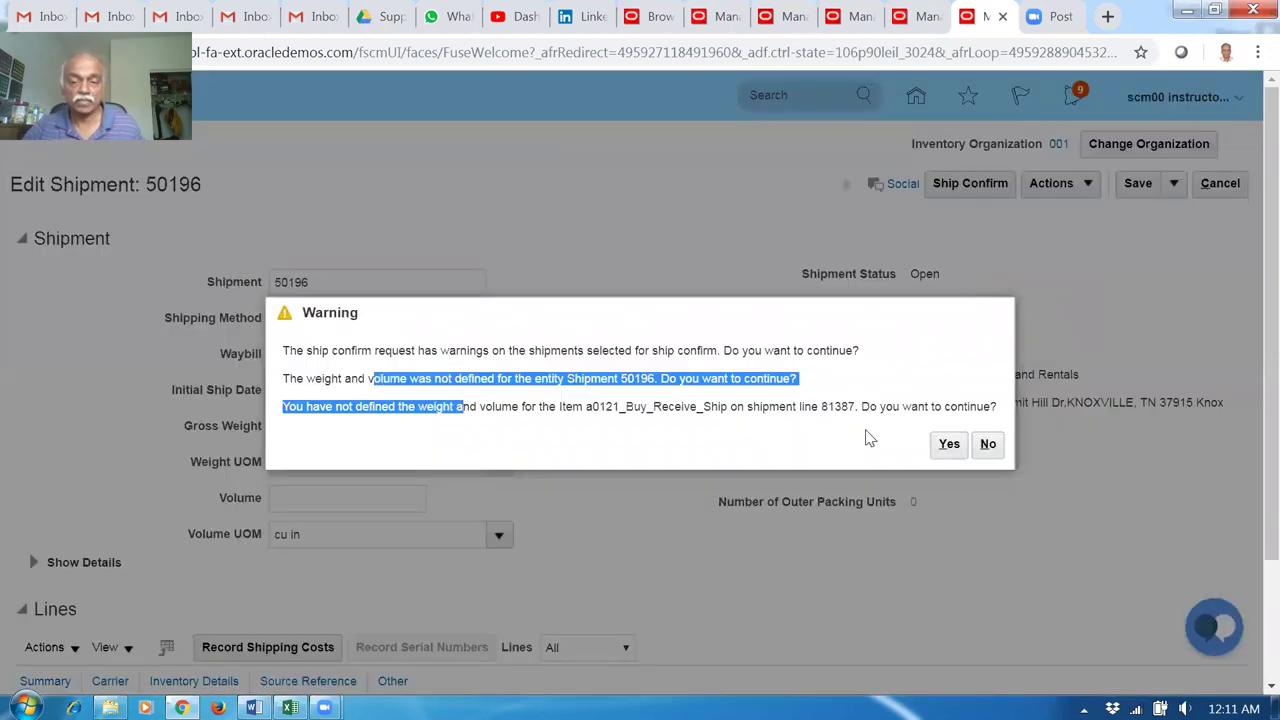
pyautogui.click(949, 444)
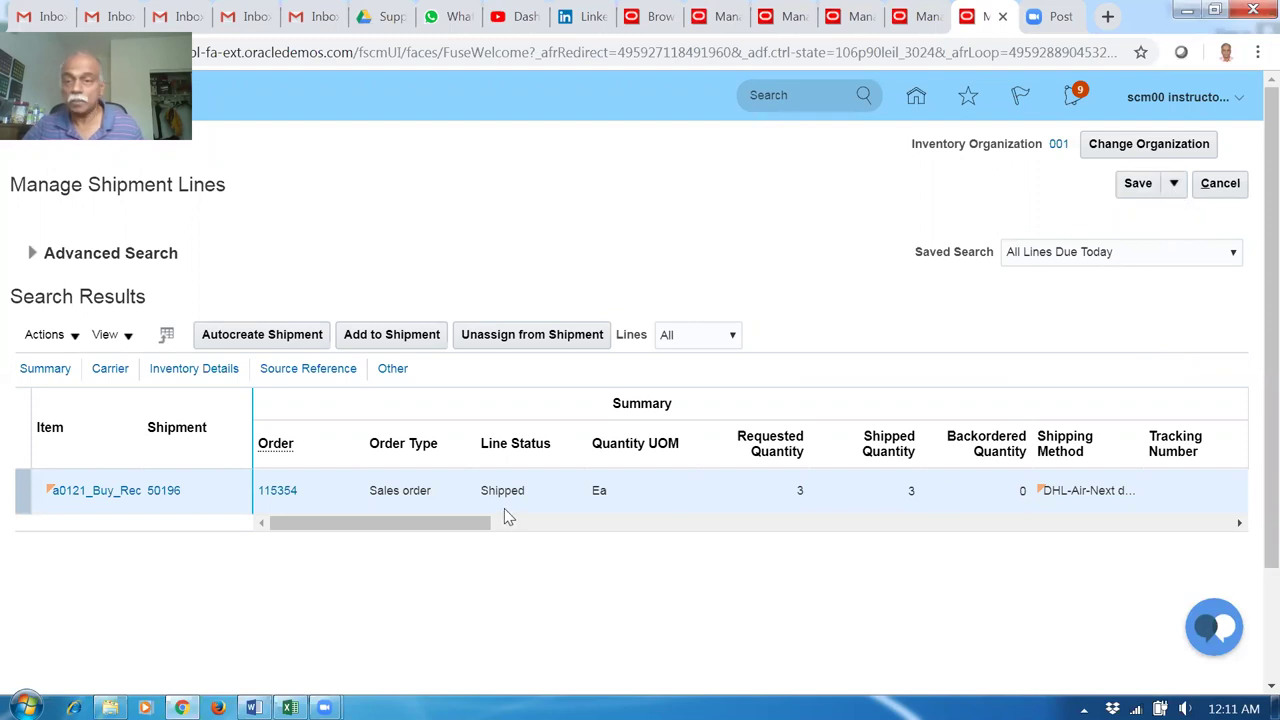
# Open Monitor Processes from the recent items and refresh the list to check the status of the ship confirm processes
pyautogui.click(922, 25)
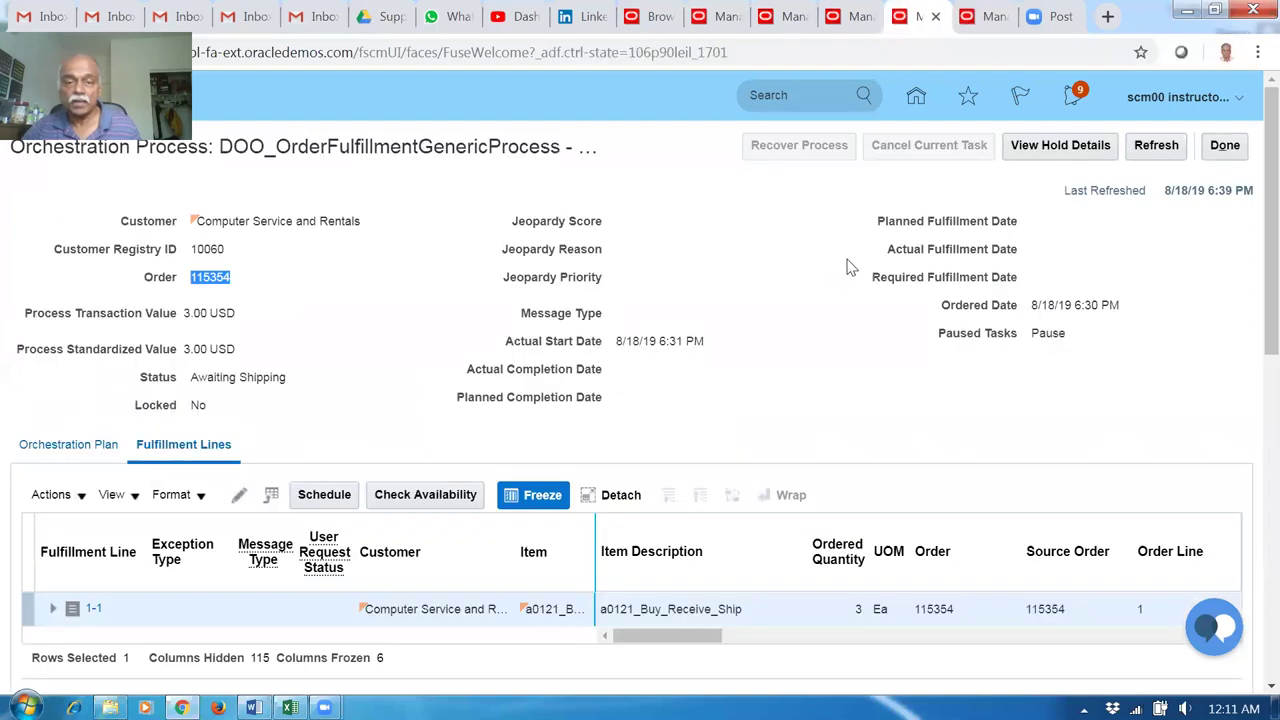
pyautogui.click(995, 20)
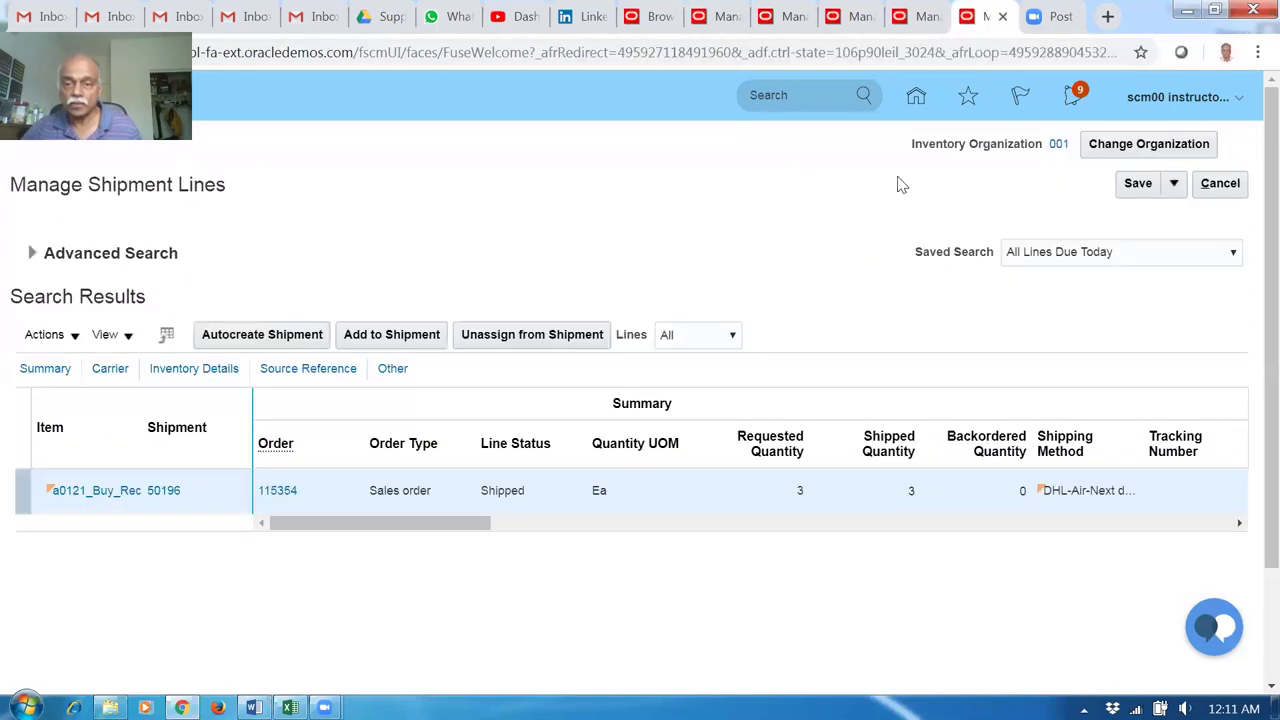
pyautogui.click(968, 100)
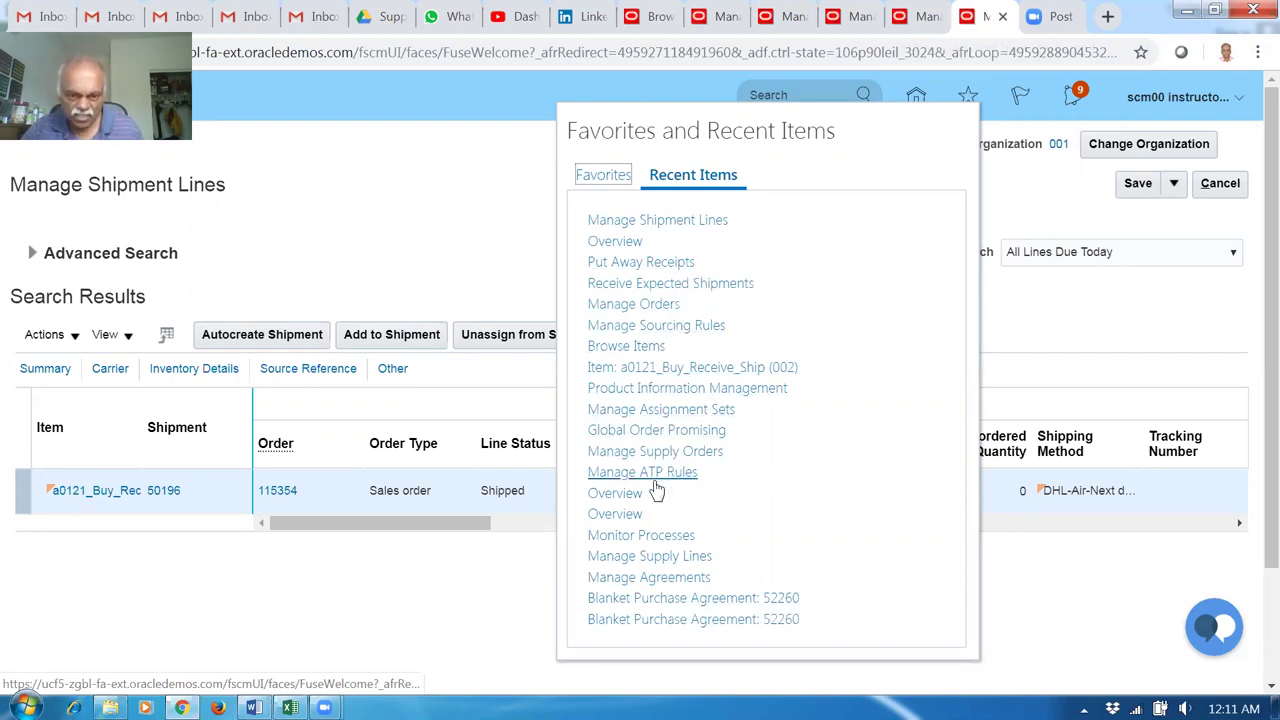
pyautogui.click(633, 540)
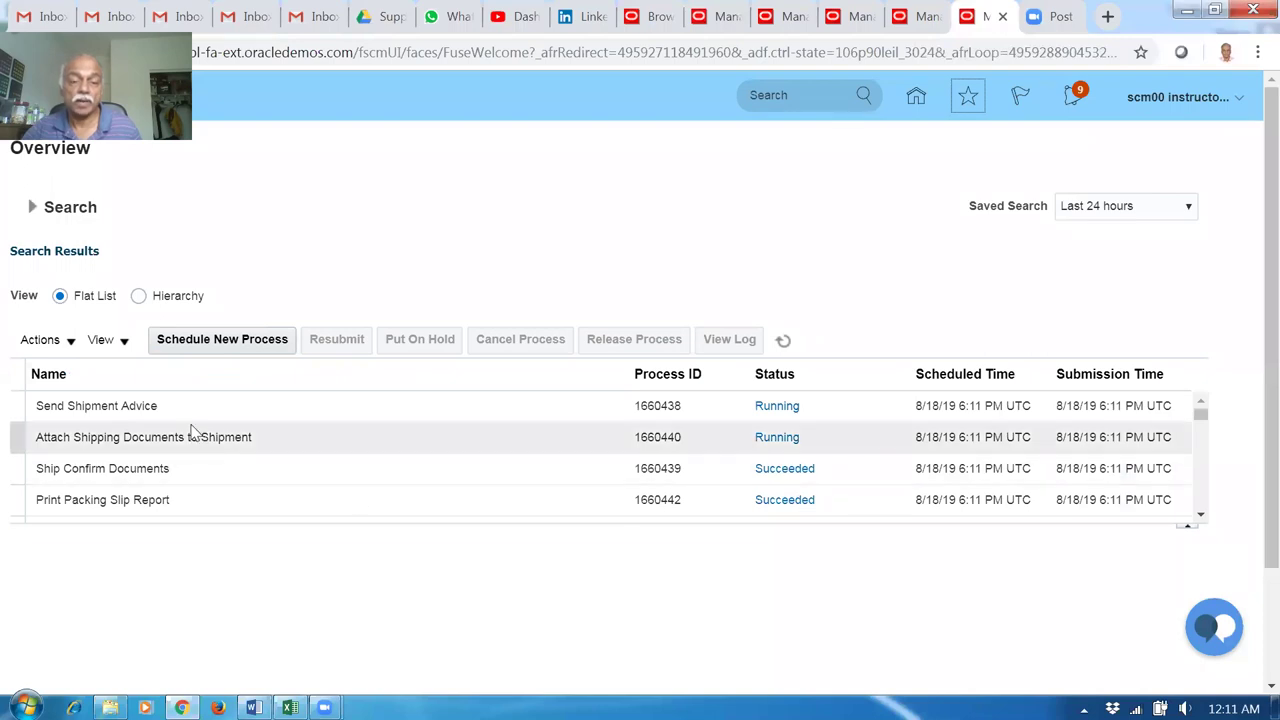
pyautogui.click(783, 340)
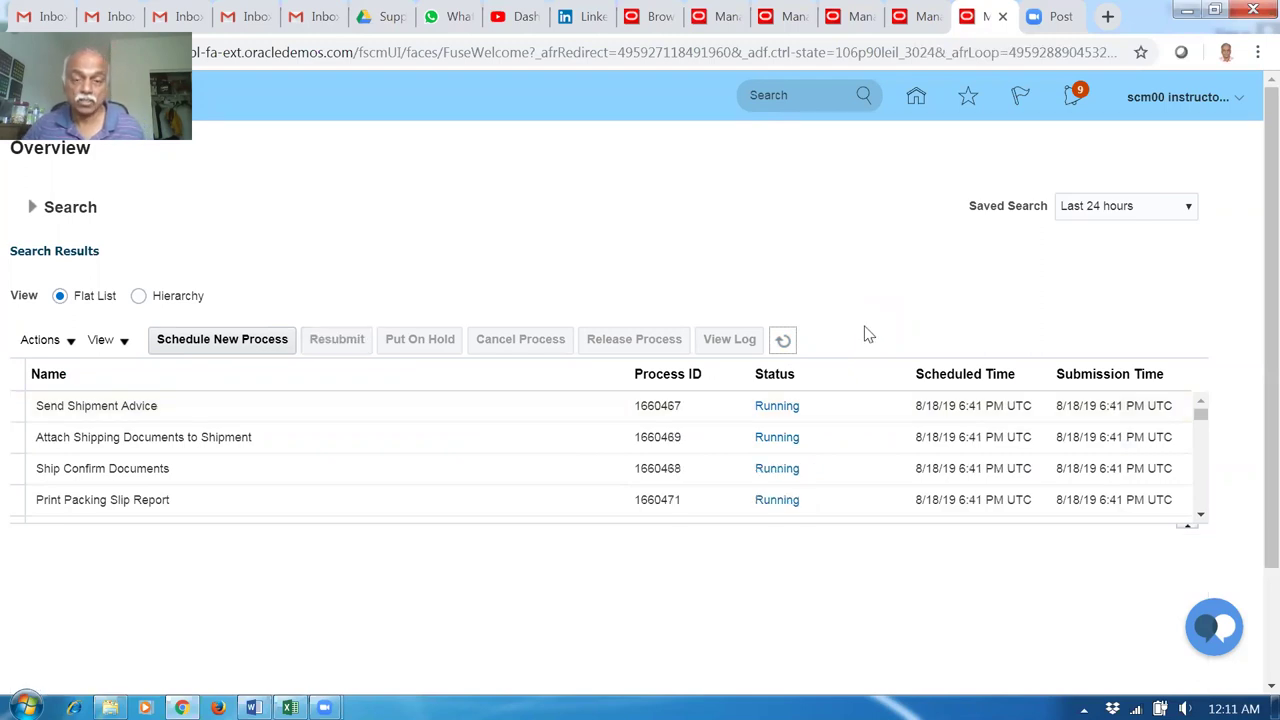
pyautogui.click(783, 340)
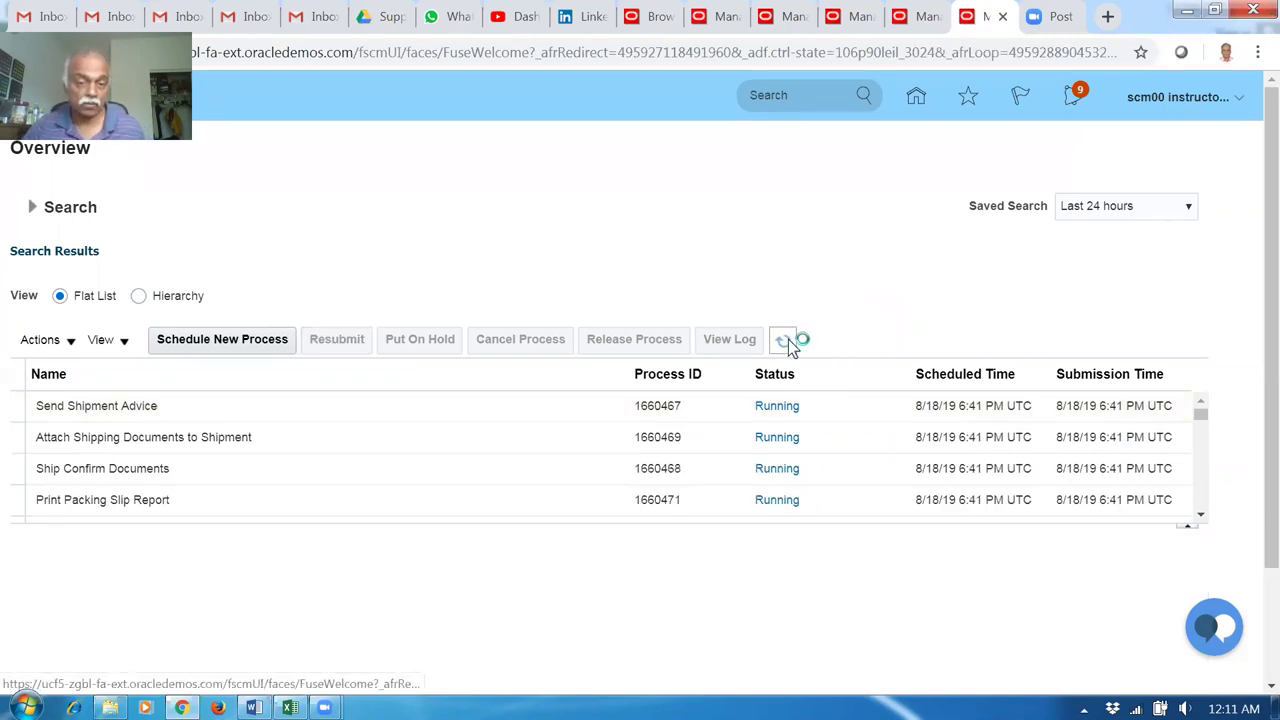
pyautogui.click(785, 341)
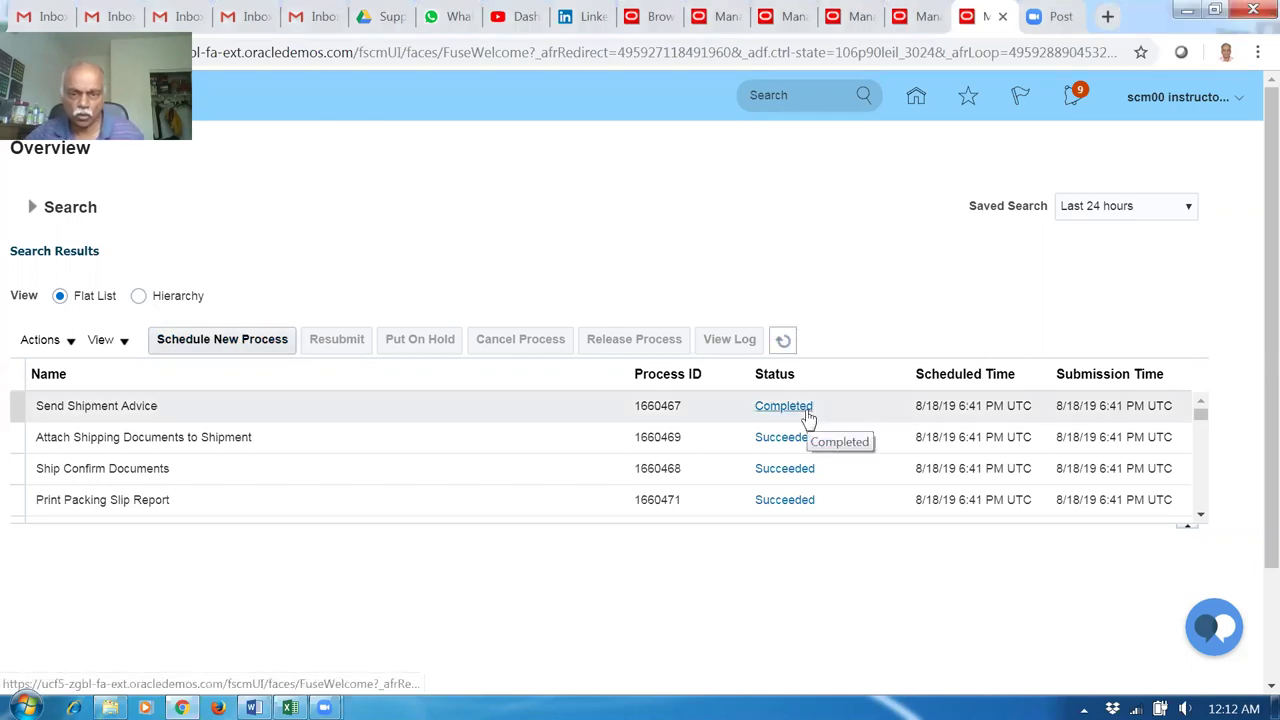
# Return to the sales order's orchestration process and refresh it to check its status after shipping
pyautogui.click(928, 20)
pyautogui.click(420, 331)
pyautogui.scroll(1, 924, 267)
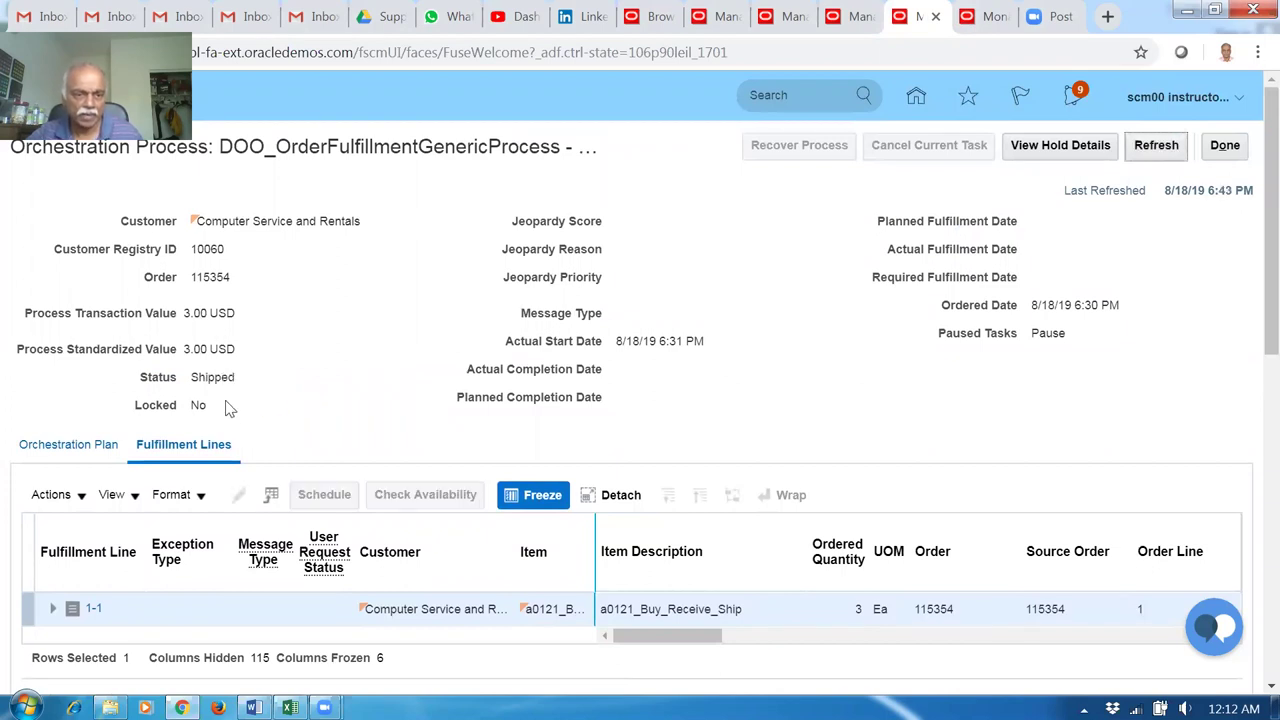
pyautogui.click(1155, 148)
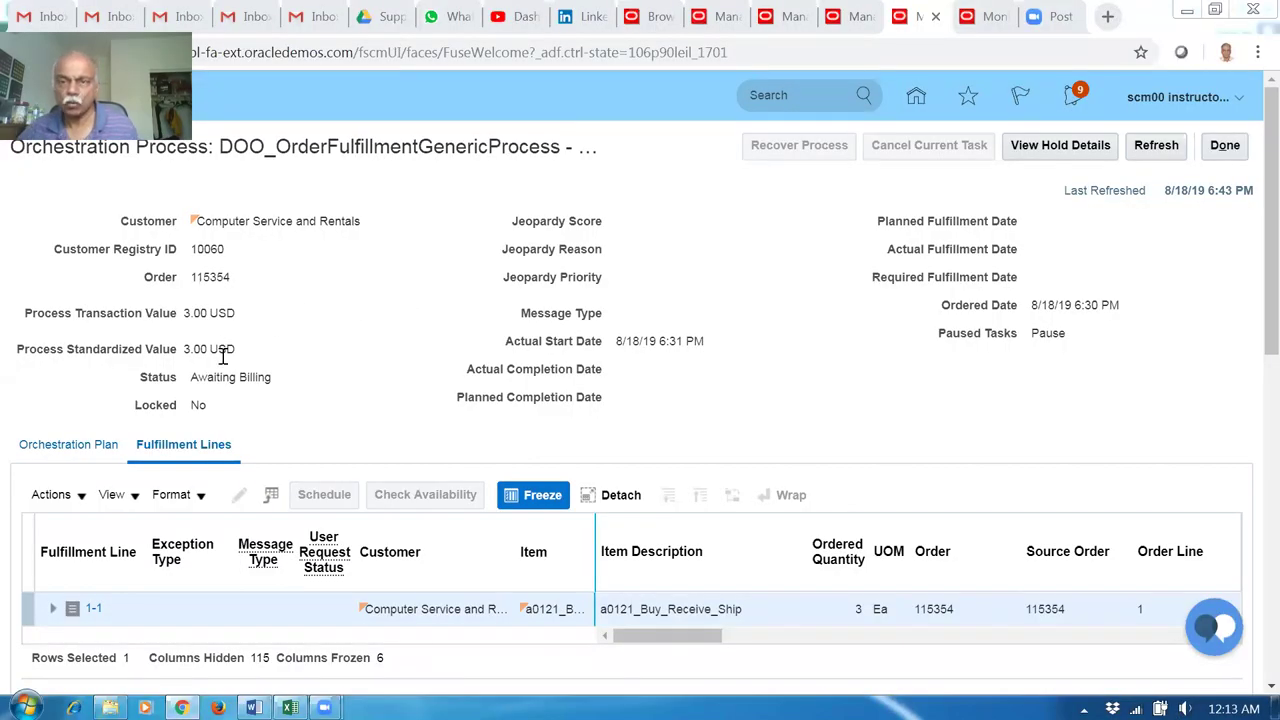
# Return to the scheduled processes and start a new Import AutoInvoice job, opening its process details
pyautogui.hotkey('ctrl', 'Tab')
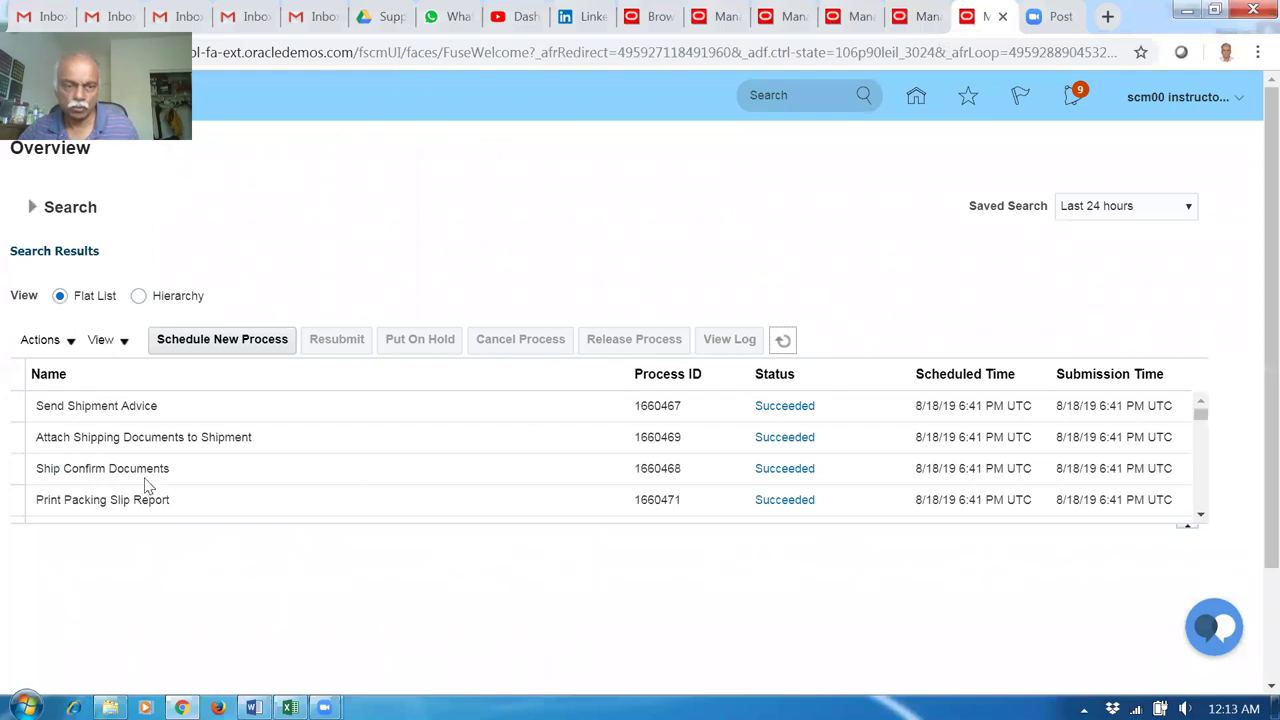
pyautogui.click(222, 341)
pyautogui.click(524, 349)
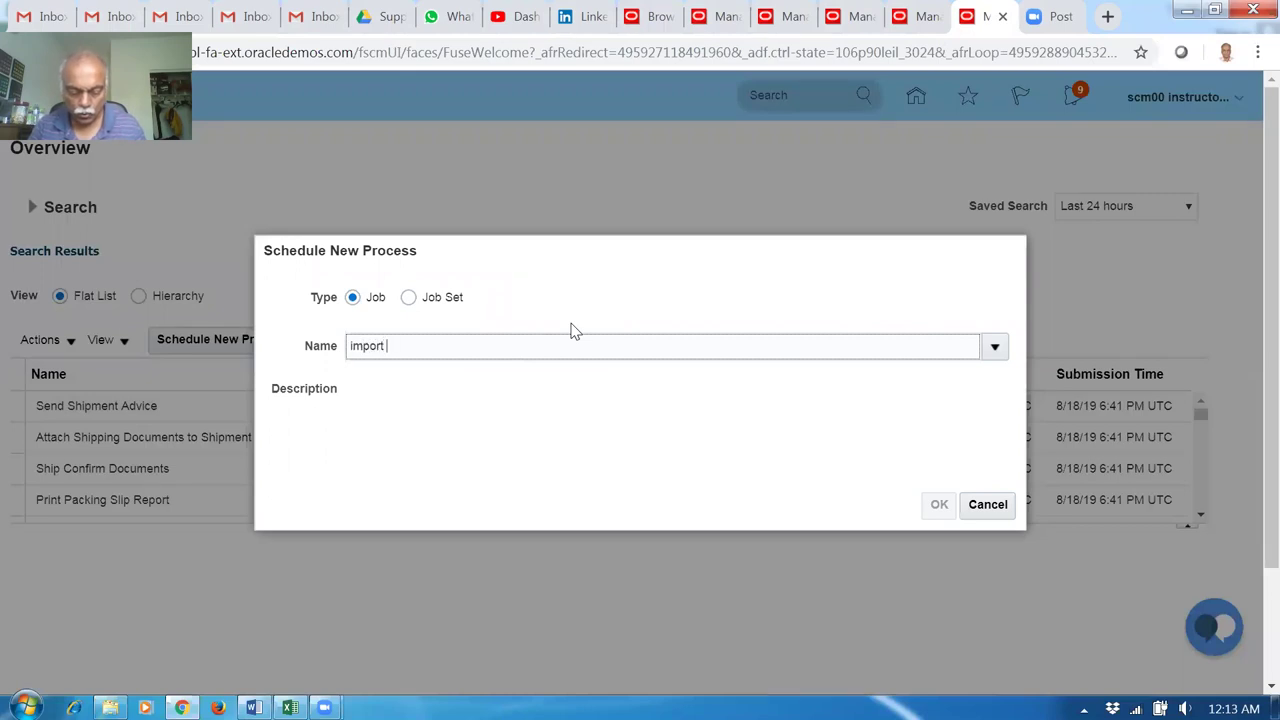
pyautogui.press('Tab')
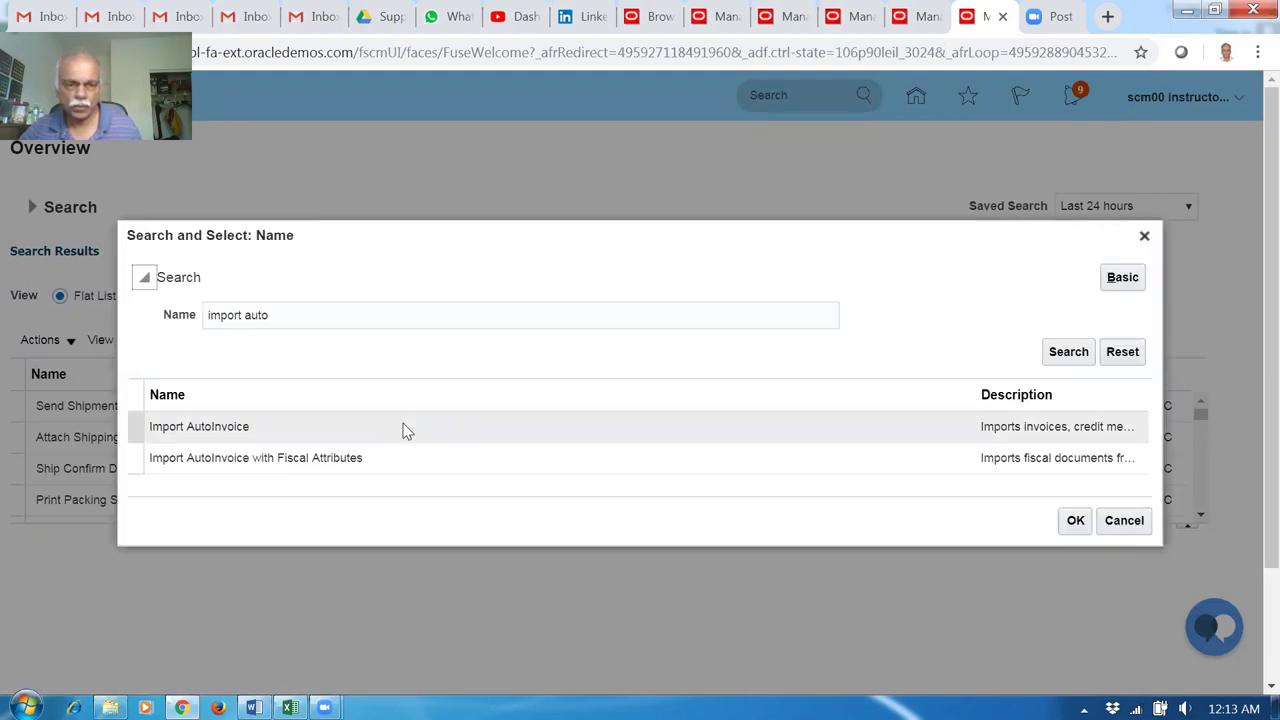
pyautogui.click(405, 430)
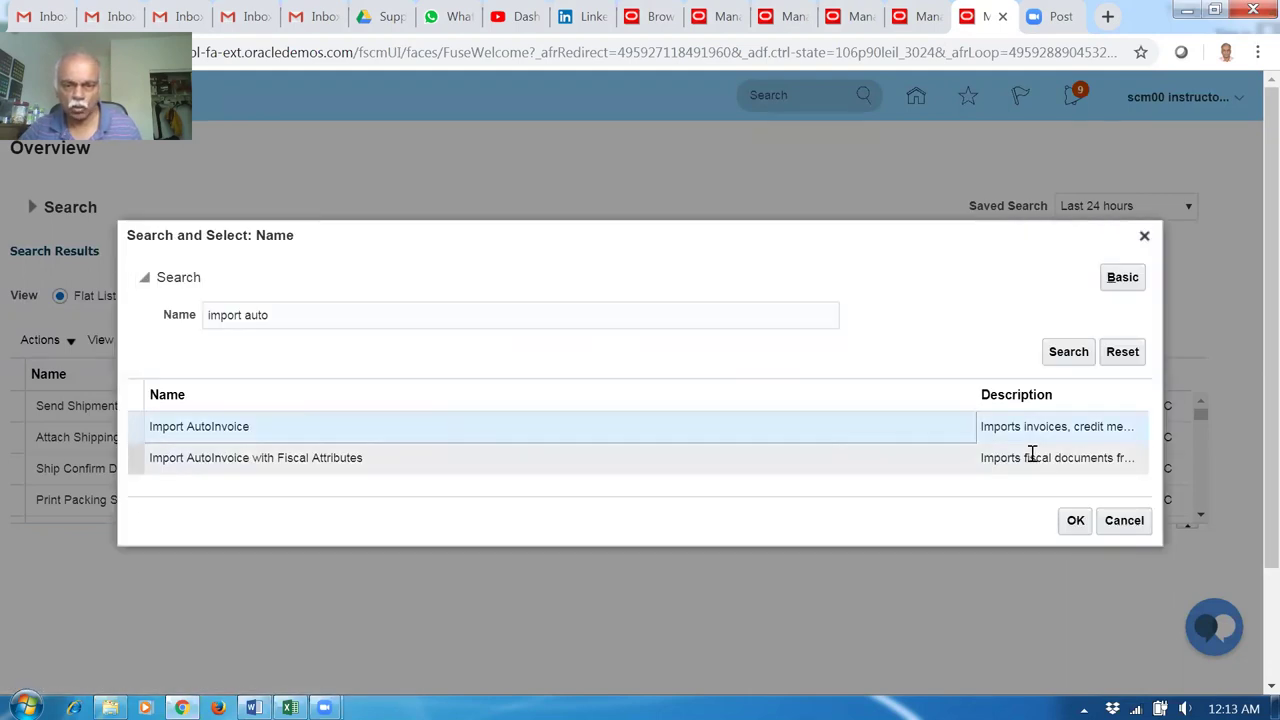
pyautogui.click(1075, 520)
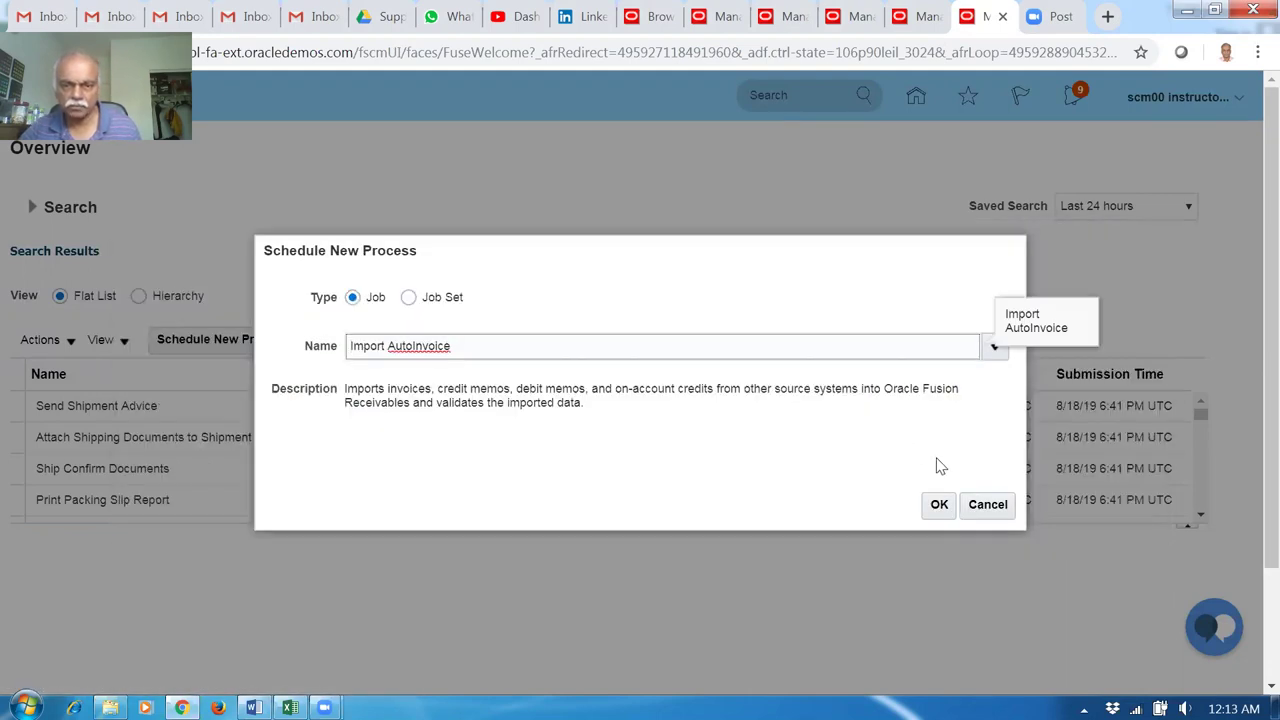
pyautogui.click(940, 505)
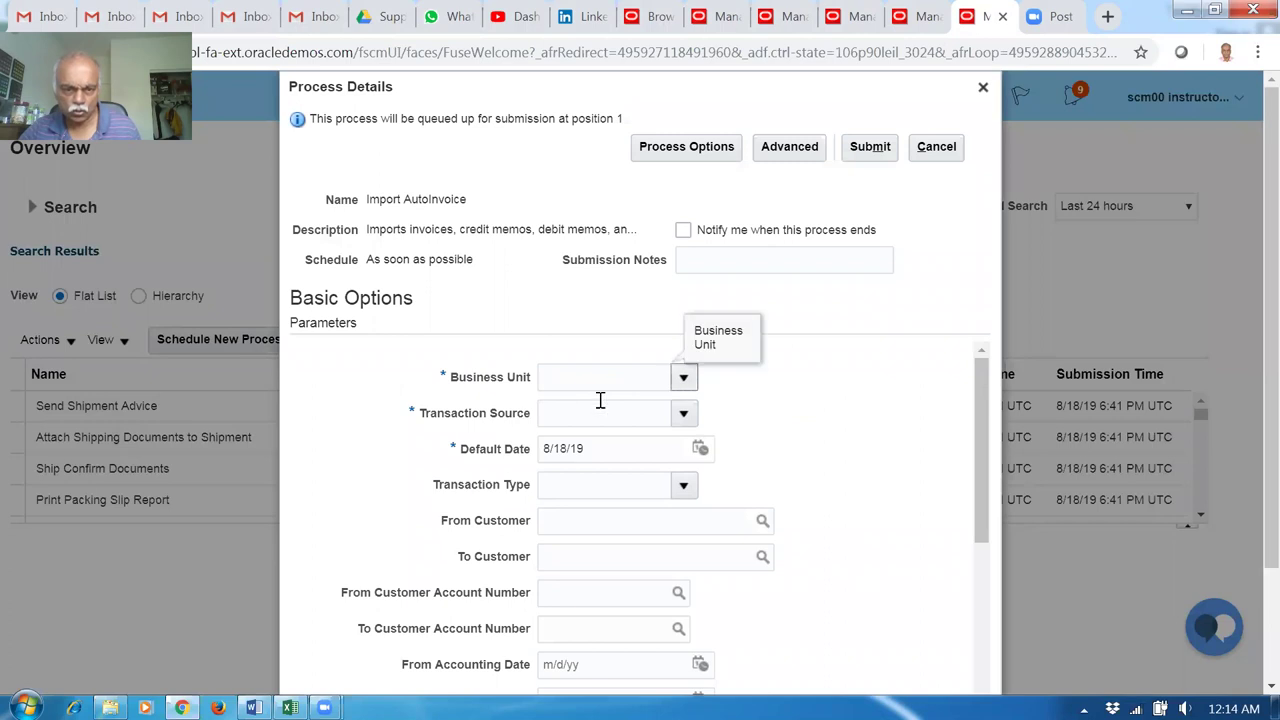
# Try to look up US1 as the business unit for the Import AutoInvoice process, cancelling the search
pyautogui.click(683, 377)
pyautogui.click(565, 411)
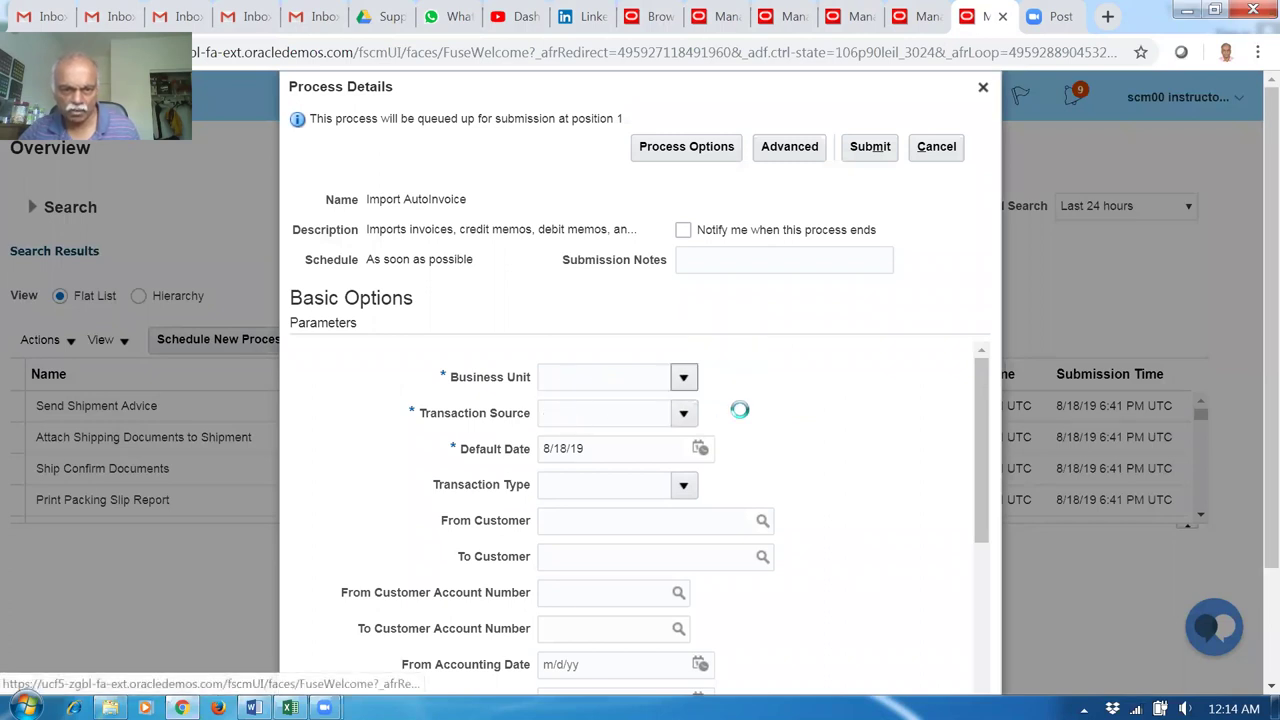
pyautogui.click(643, 347)
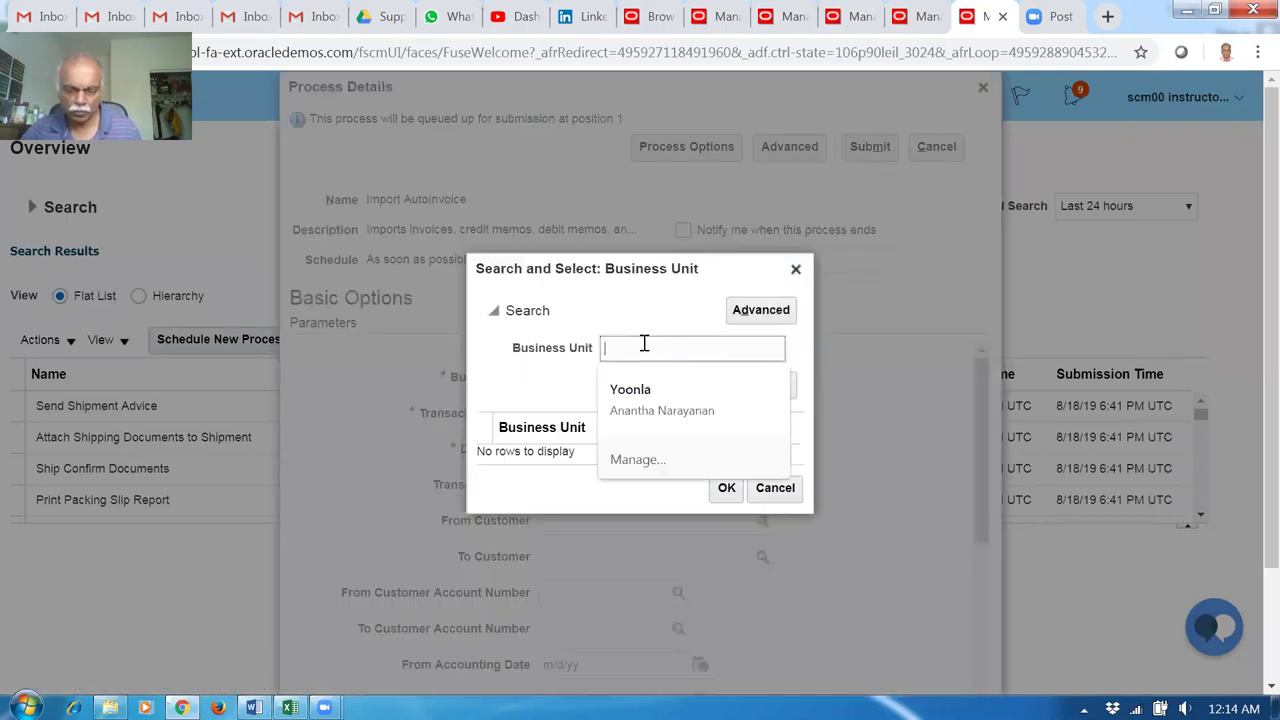
pyautogui.write('US1')
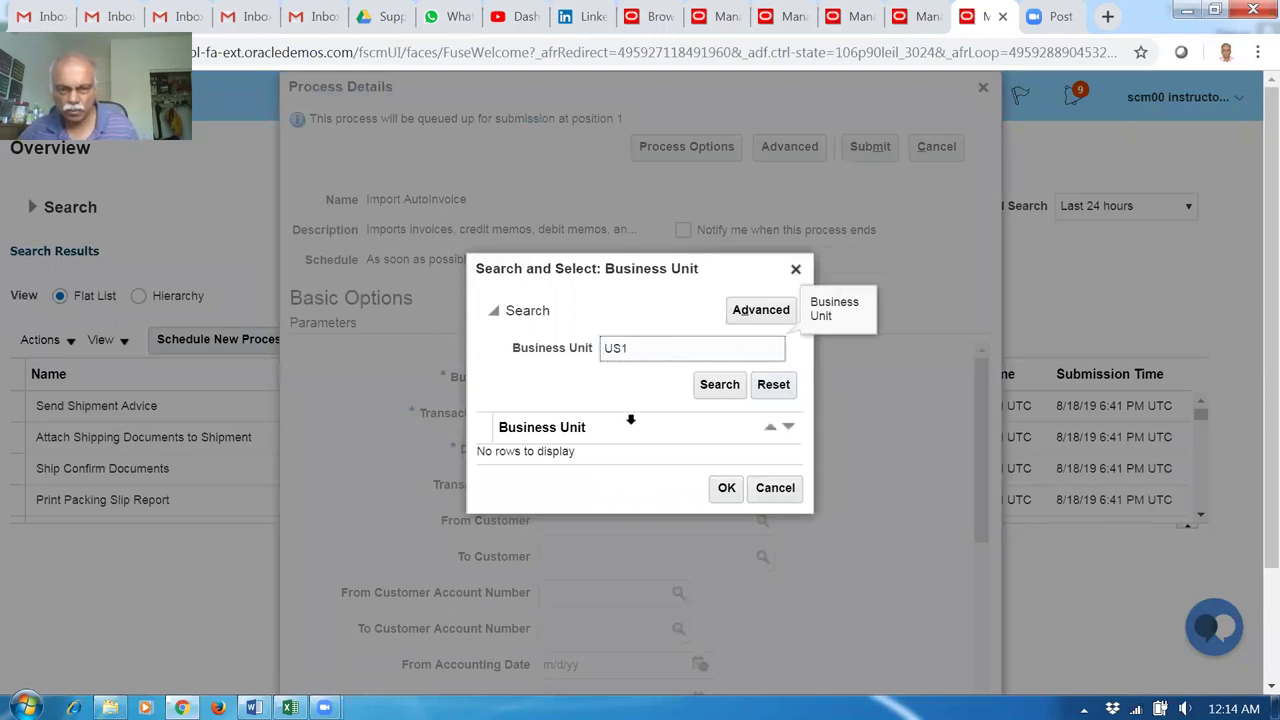
pyautogui.click(724, 390)
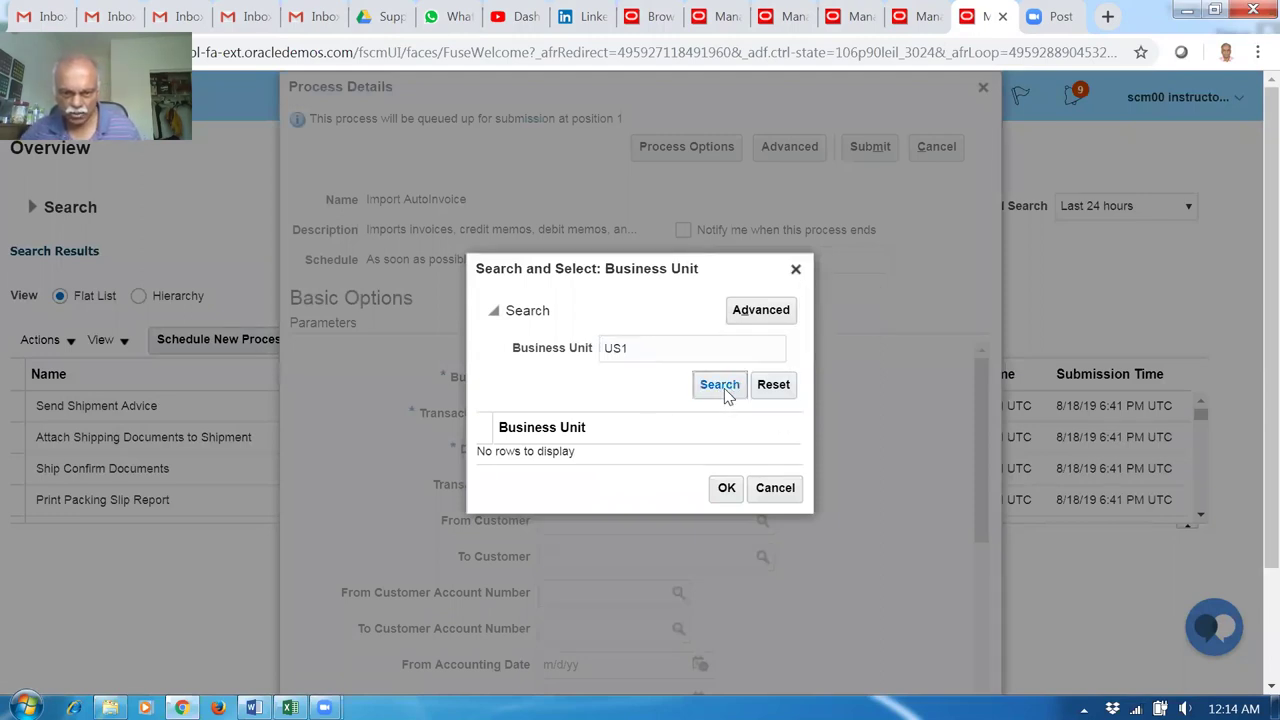
pyautogui.click(724, 392)
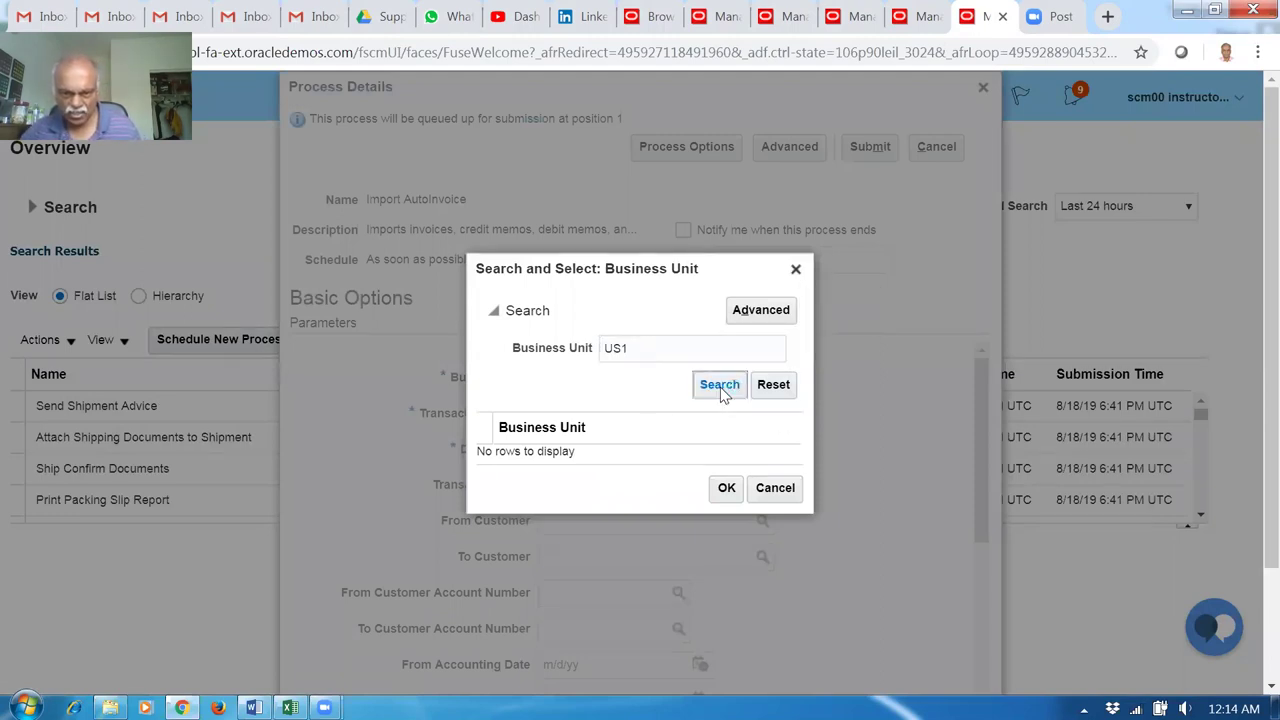
pyautogui.click(774, 487)
# Set the transaction source to Distributed Order Orchestration and enter the sales order's number as both ends of the sales order range
pyautogui.click(552, 421)
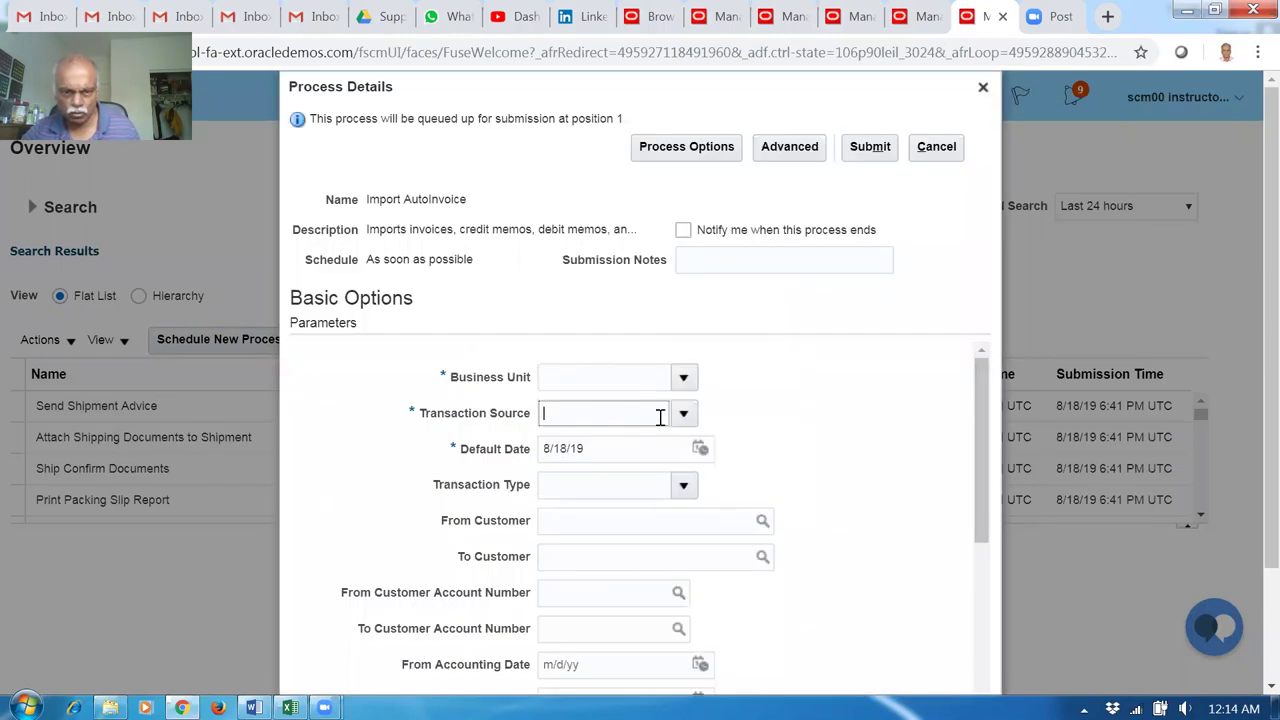
pyautogui.click(683, 413)
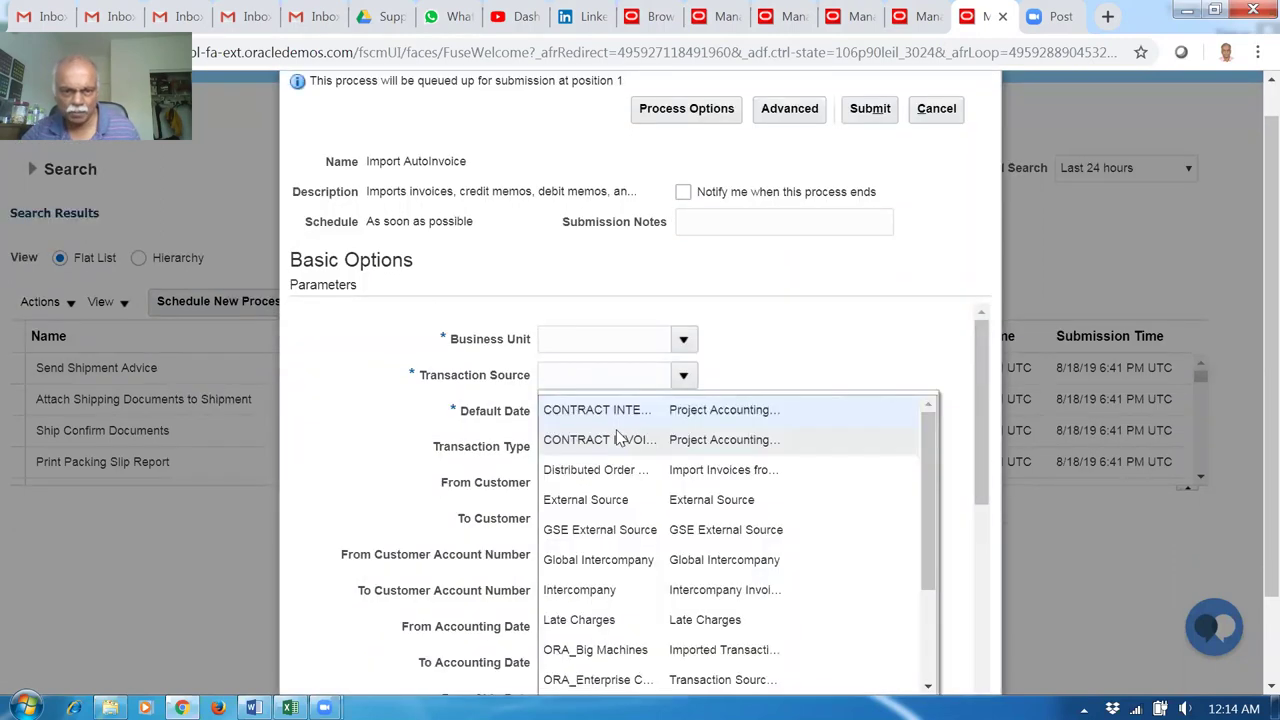
pyautogui.click(611, 474)
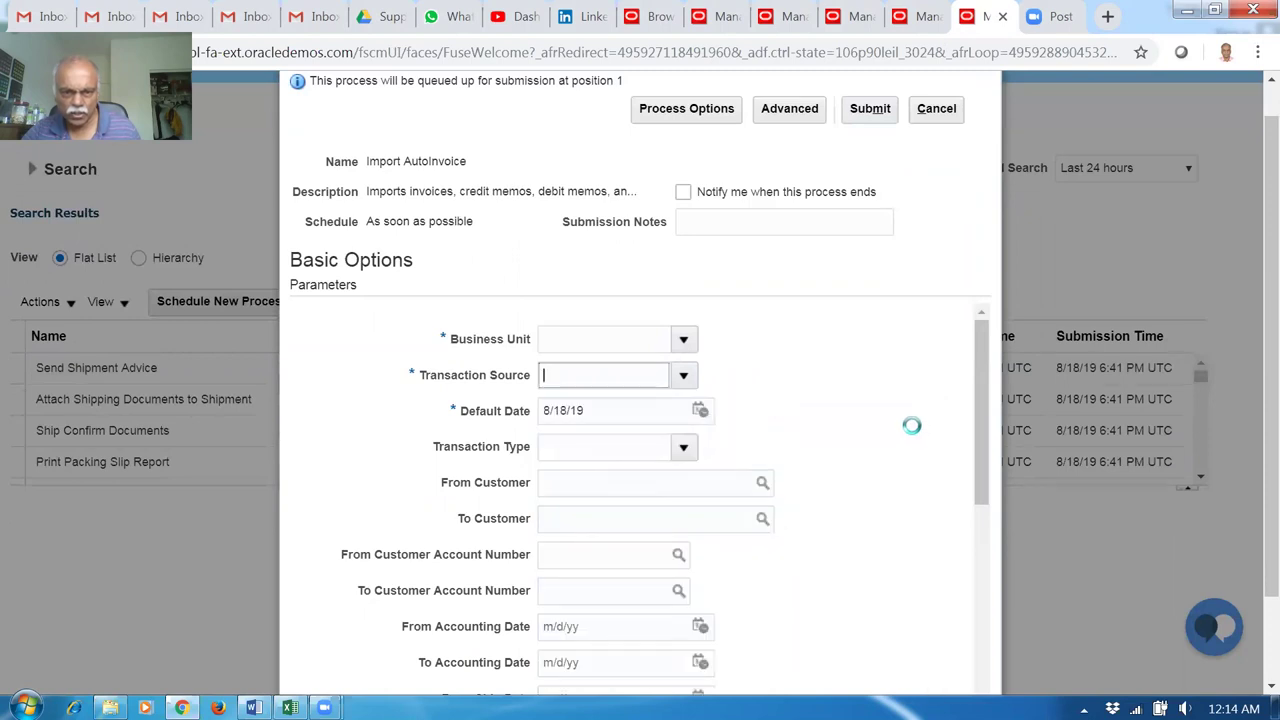
pyautogui.moveTo(1014, 458); pyautogui.dragTo(1066, 554)
pyautogui.click(619, 535)
pyautogui.write('115354')
pyautogui.press('Tab')
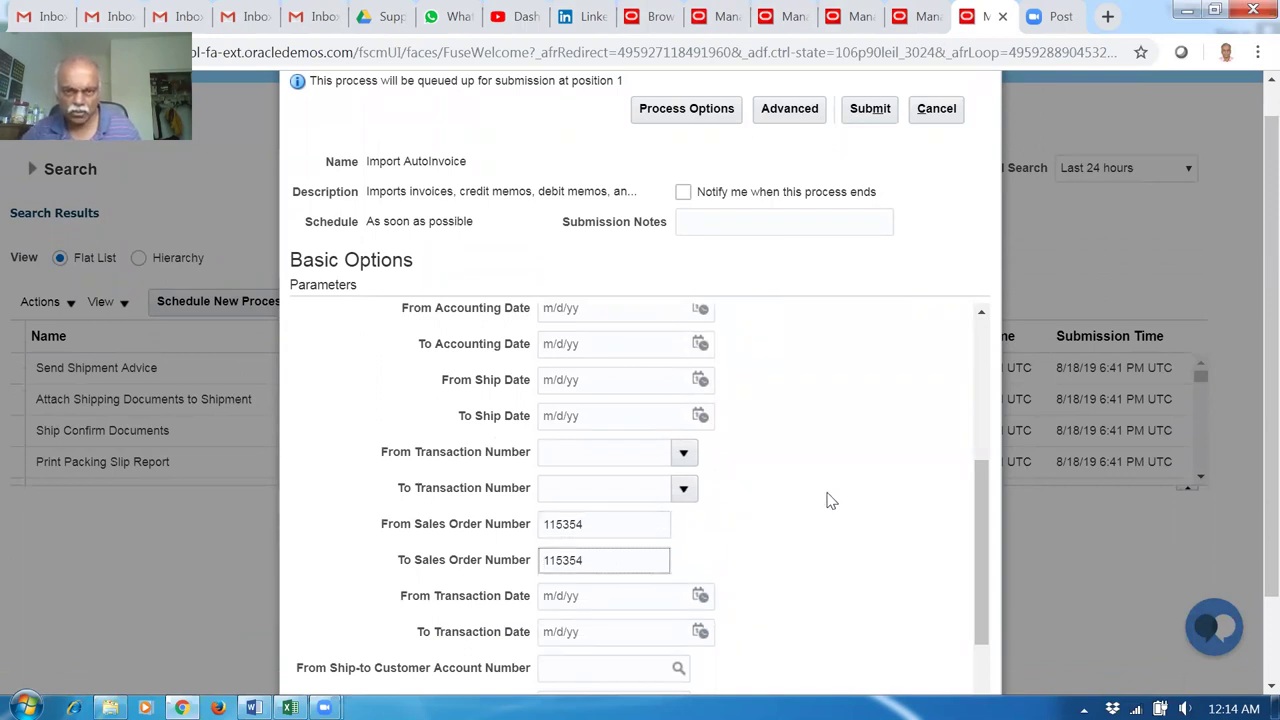
pyautogui.scroll(5, 828, 500)
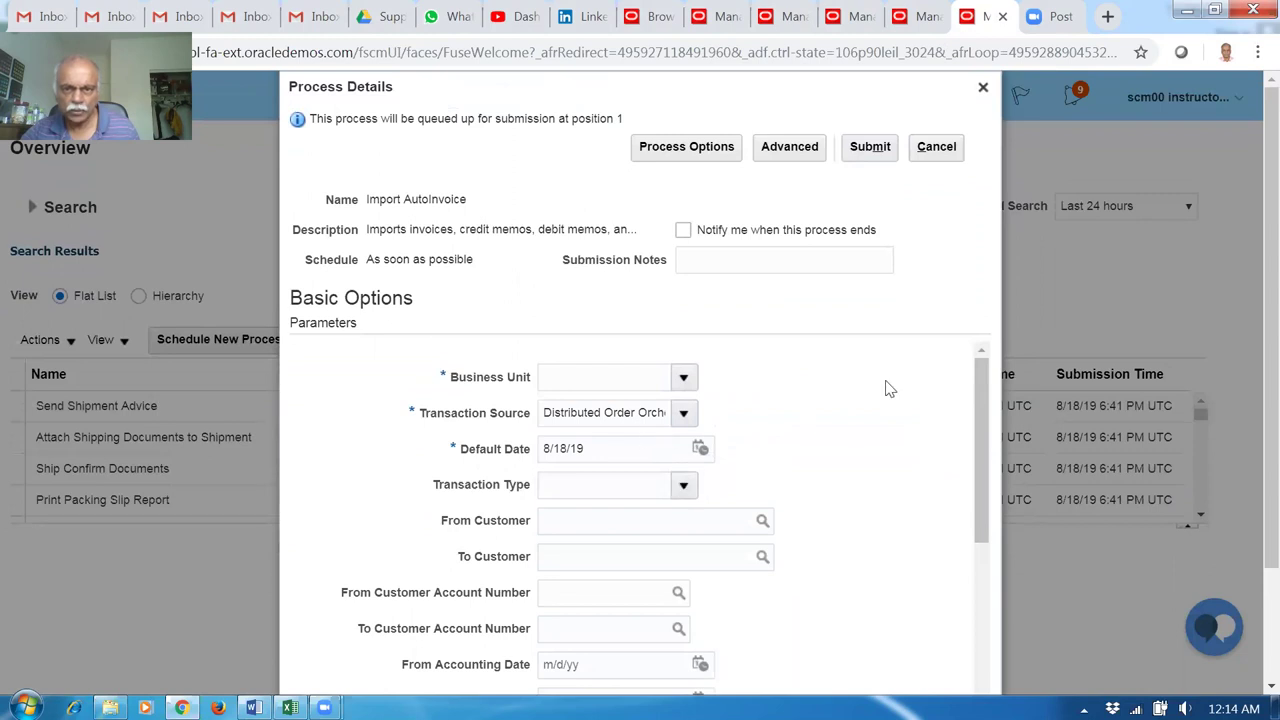
# Try to submit Import AutoInvoice and look up US1 for the required business unit again, cancelling the search
pyautogui.click(887, 146)
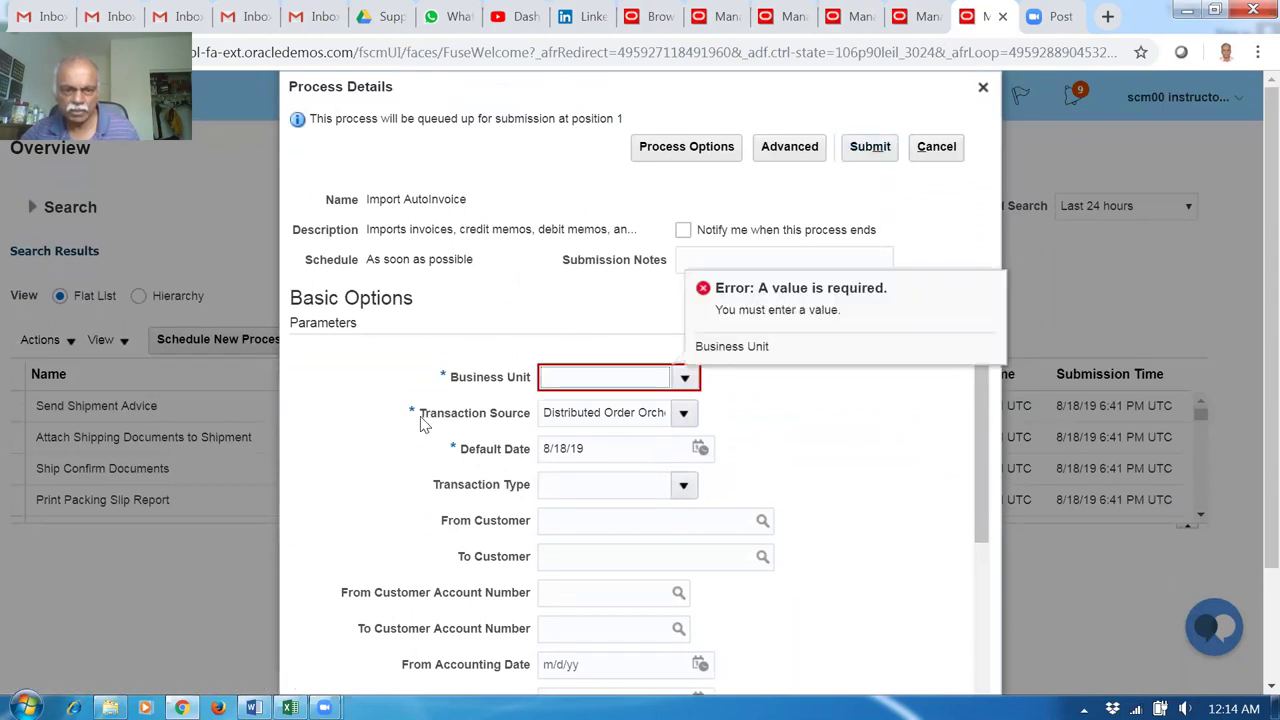
pyautogui.click(641, 372)
pyautogui.write('US1')
pyautogui.press('Tab')
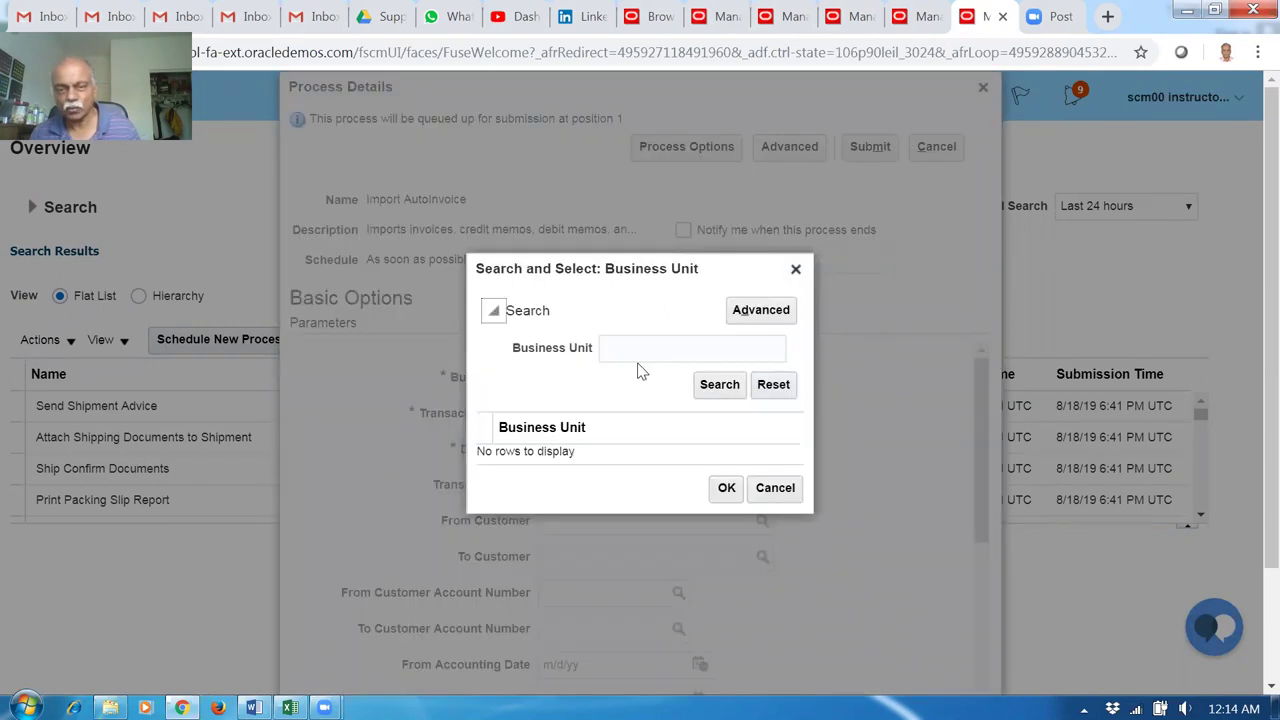
pyautogui.click(706, 348)
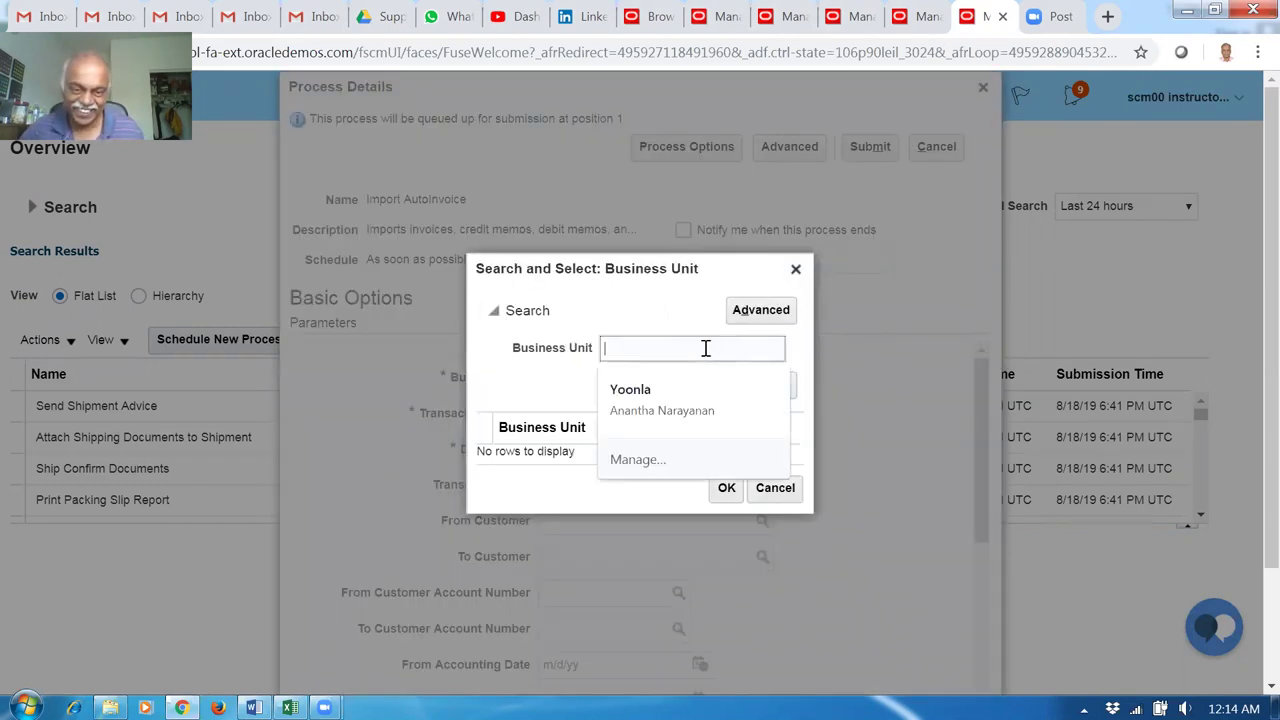
pyautogui.write('US1')
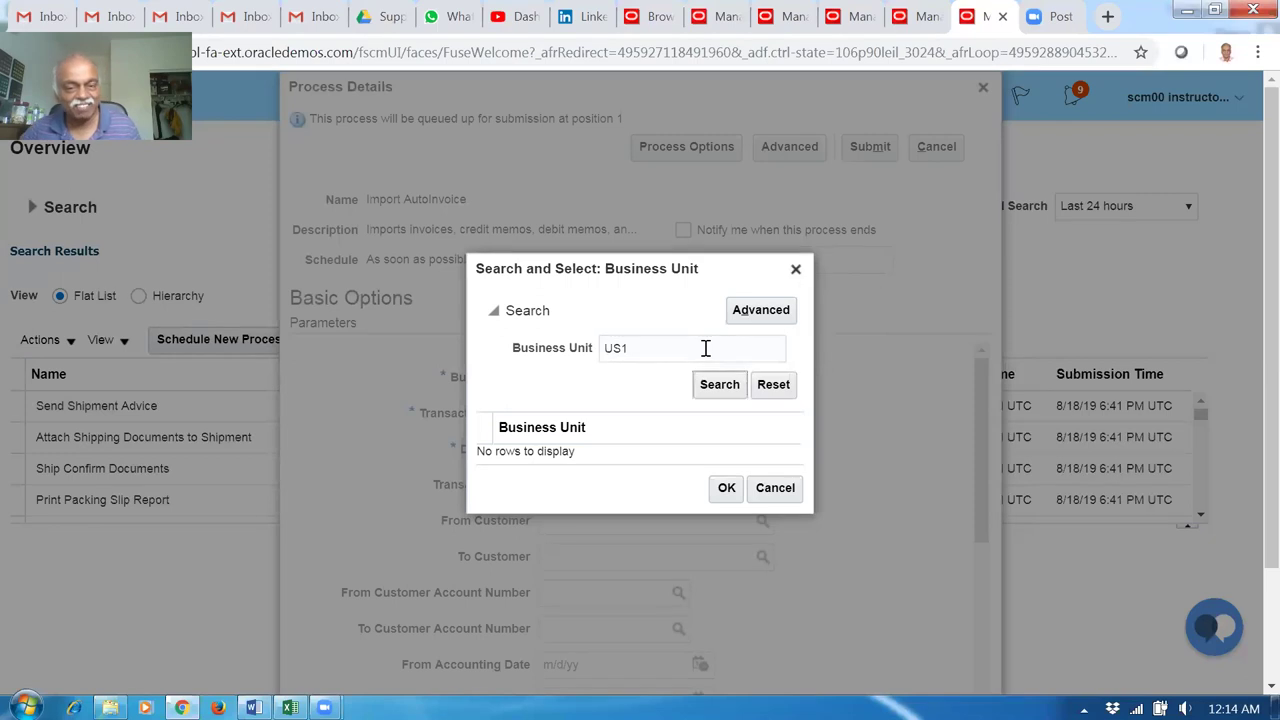
pyautogui.click(706, 392)
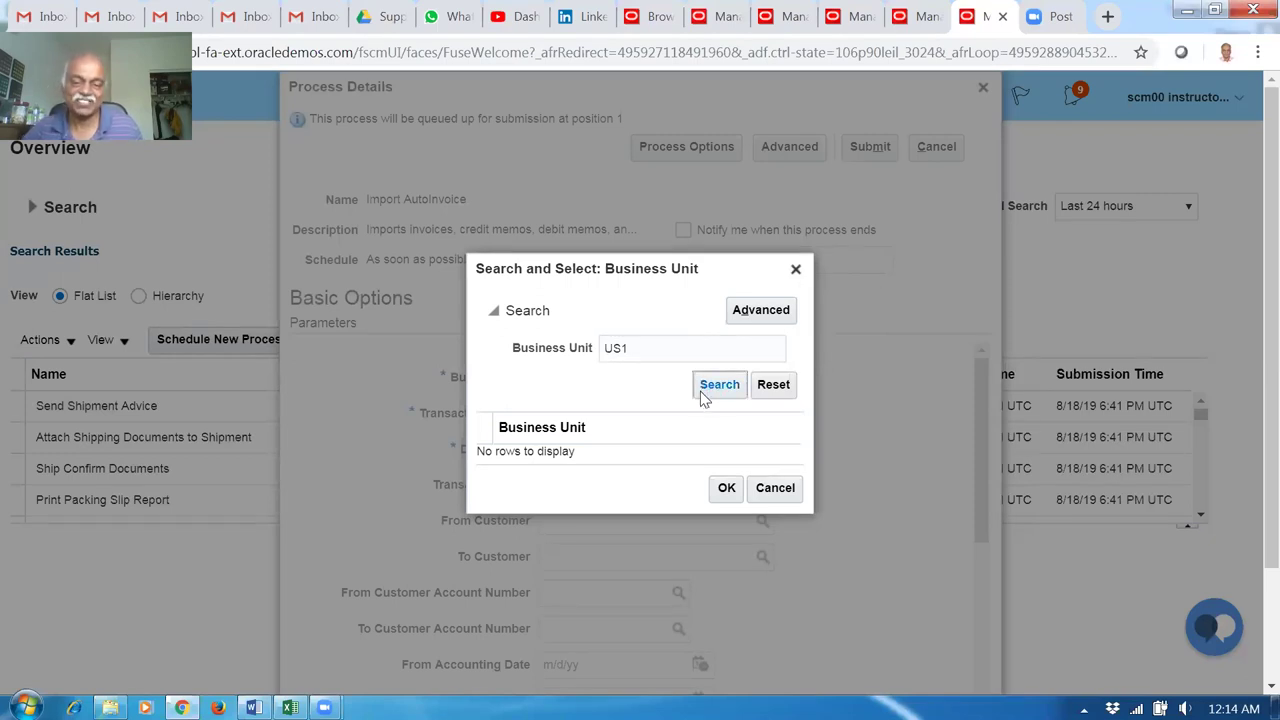
pyautogui.click(786, 488)
# Cancel the Import AutoInvoice submission and return to the sales order's orchestration process
pyautogui.click(938, 150)
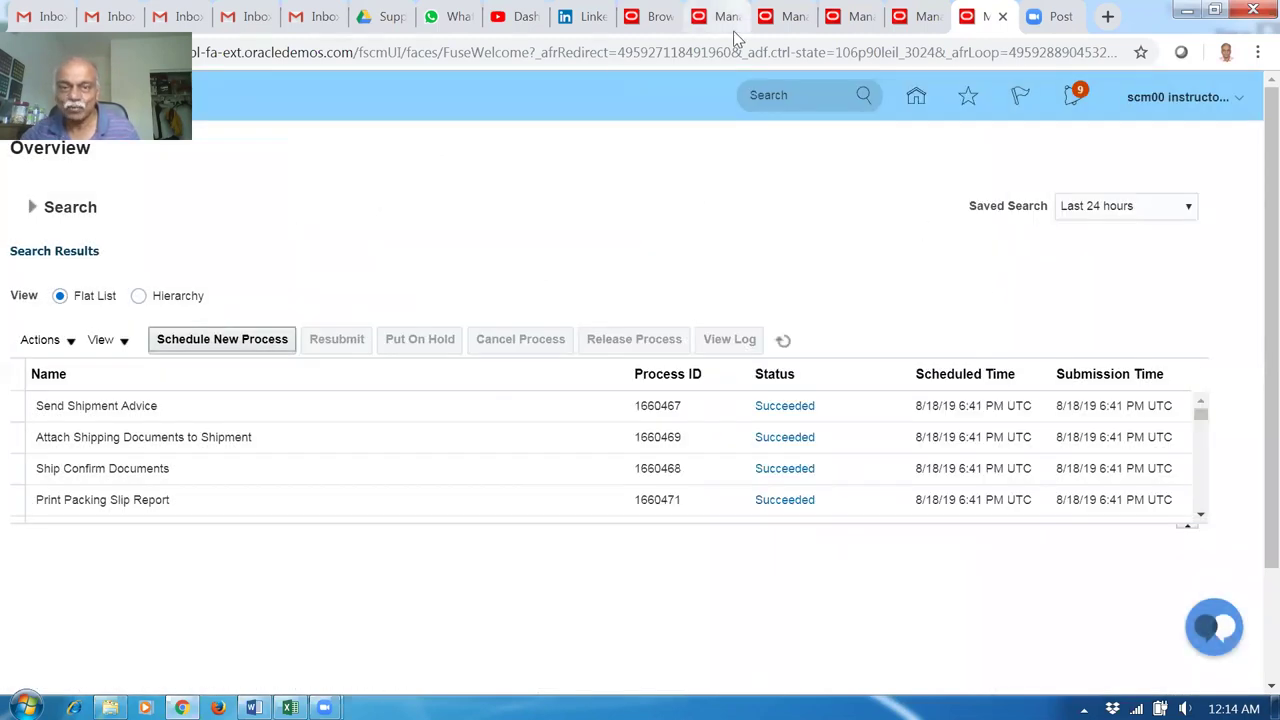
pyautogui.click(918, 16)
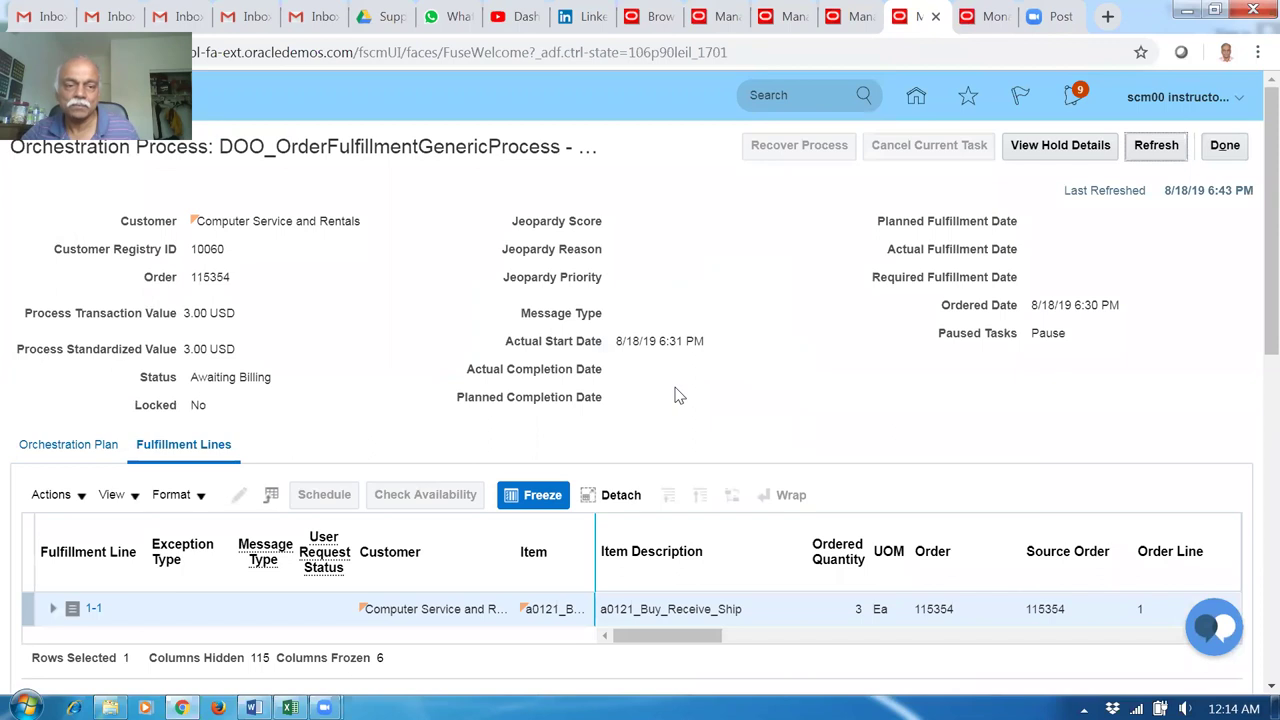